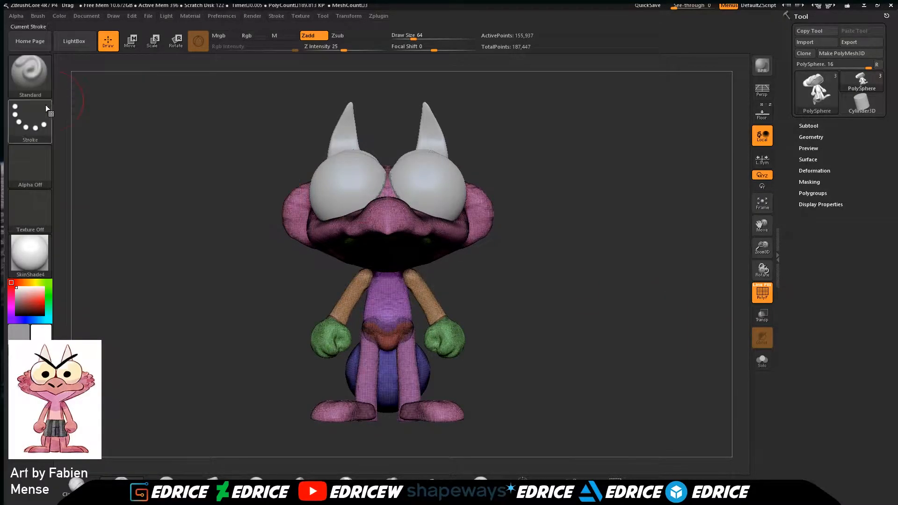
left_click(33, 245)
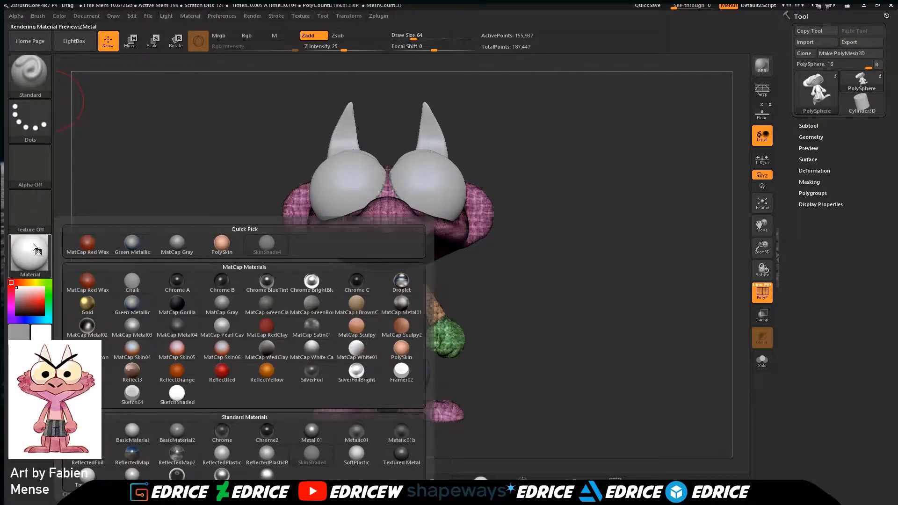
mouse_move(629, 252)
left_mouse_down()
mouse_move(645, 254)
mouse_move(648, 212)
mouse_move(633, 247)
left_mouse_up()
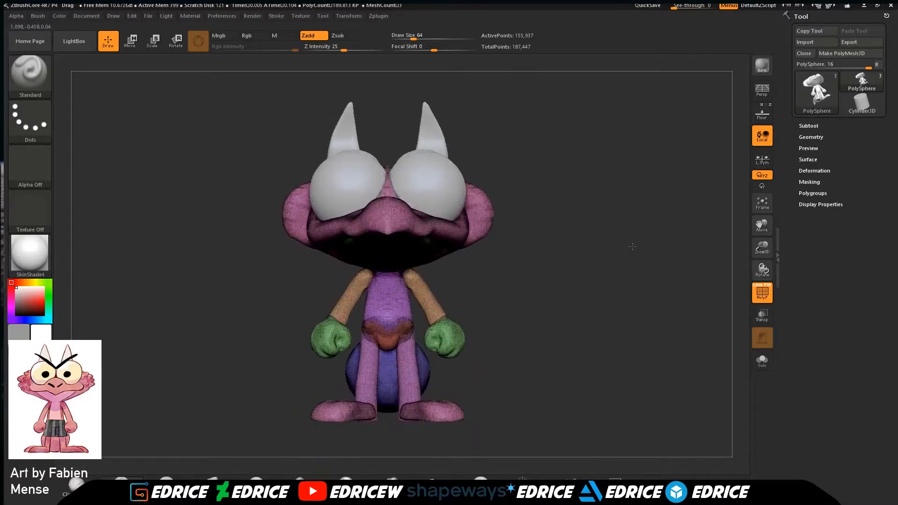
Subdivide the Eyes subtool three times and turn off its polyframe display.
left_click(809, 125)
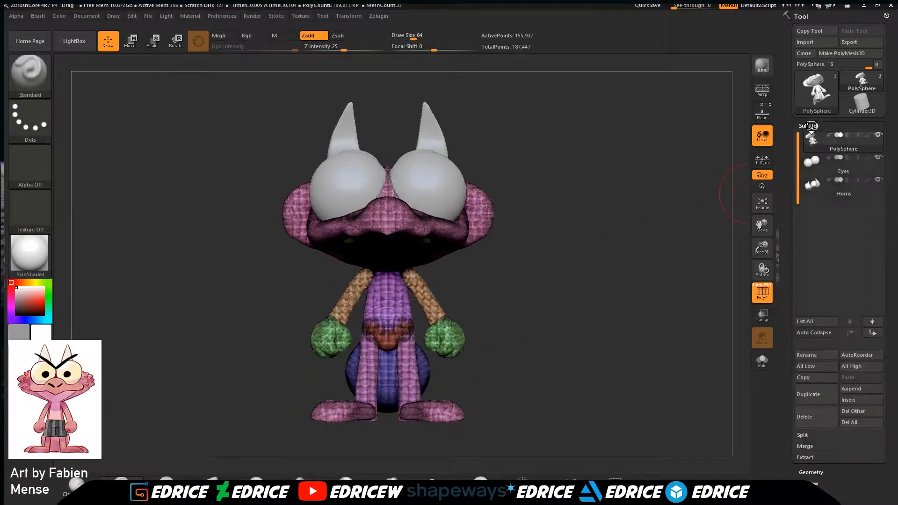
left_click(843, 161)
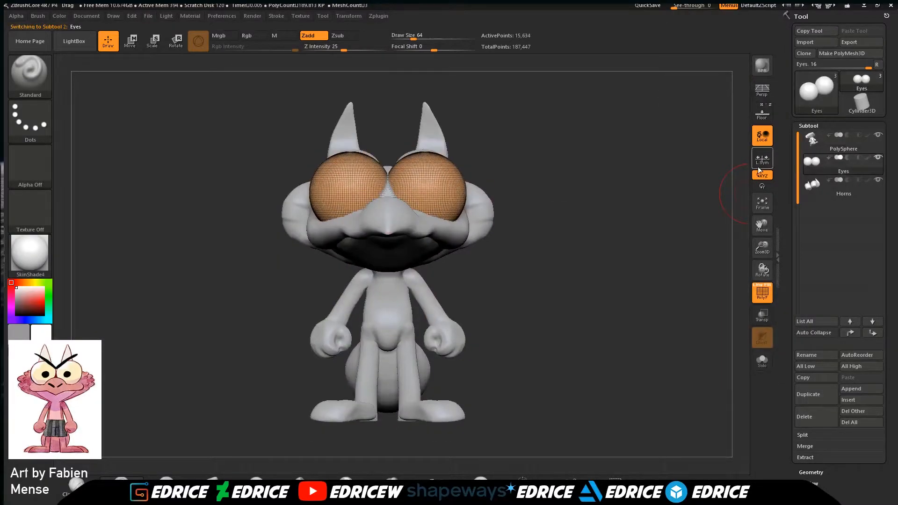
left_click_drag(762, 247, 762, 273)
left_click_drag(762, 226, 786, 328)
mouse_move(687, 227)
left_mouse_down()
mouse_move(664, 229)
mouse_move(687, 206)
mouse_move(695, 222)
left_mouse_up()
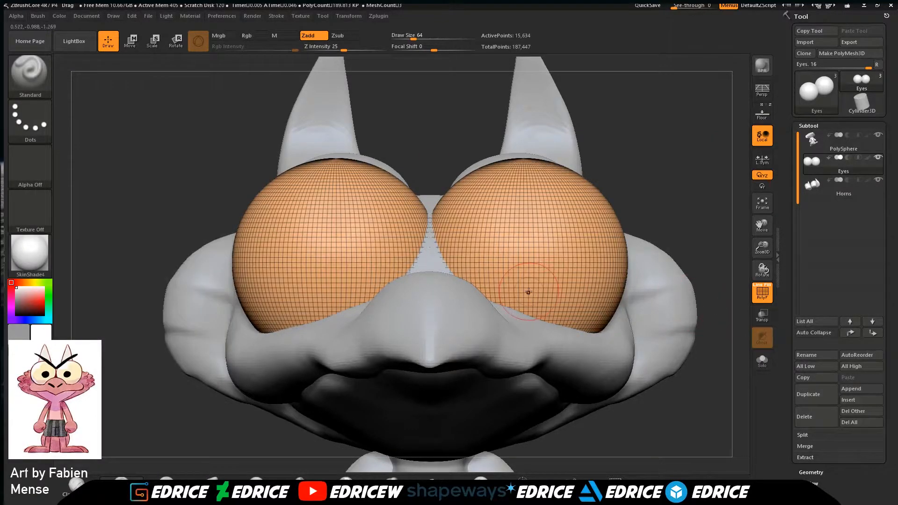
key("ctrl+d")
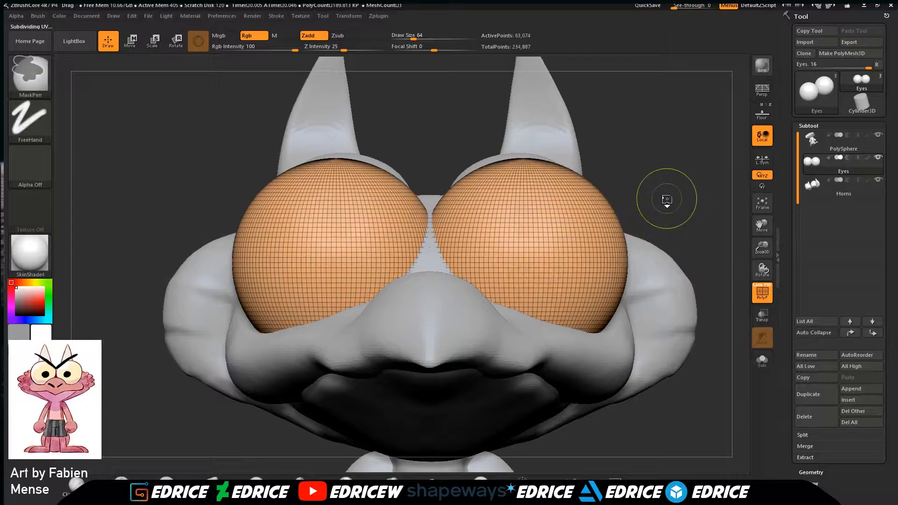
key("ctrl+d")
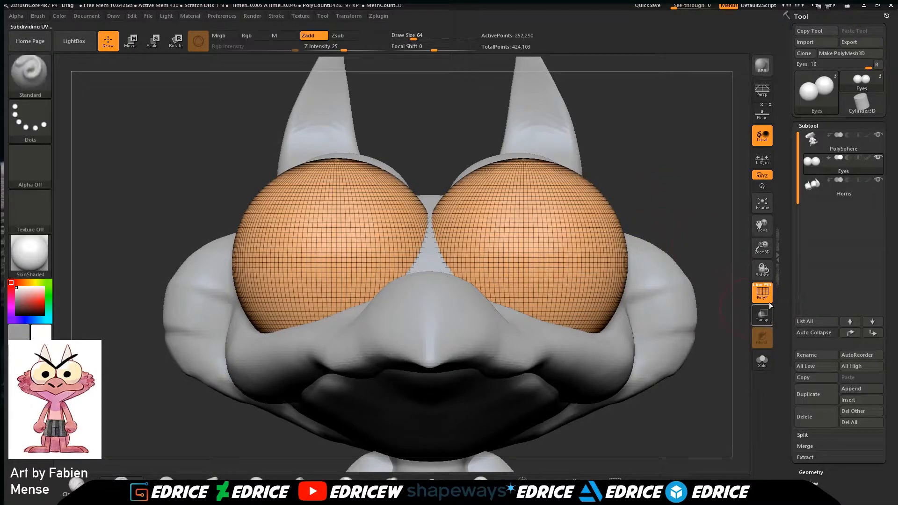
key("shift+f")
key("ctrl+d")
mouse_move(682, 205)
left_mouse_down()
mouse_move(718, 209)
mouse_move(679, 209)
left_mouse_up()
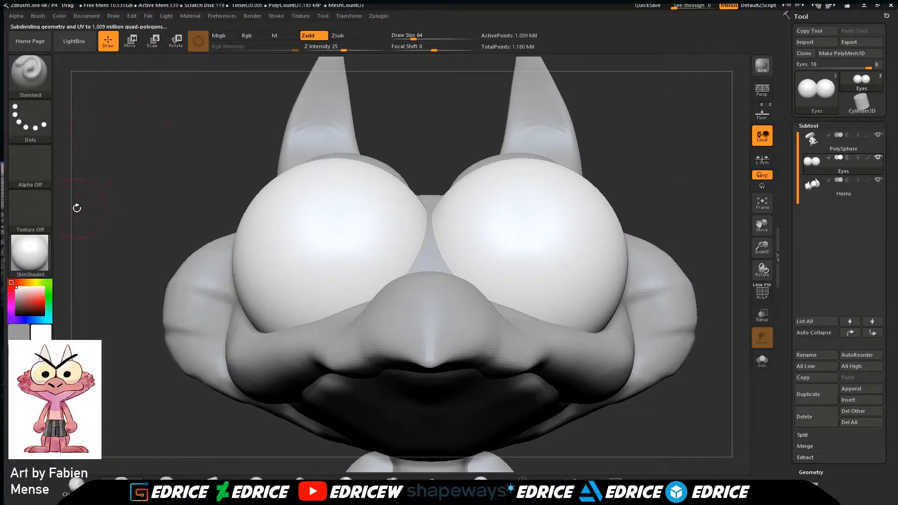
Choose ToyPlastic as the current material for the eyes.
left_click(30, 254)
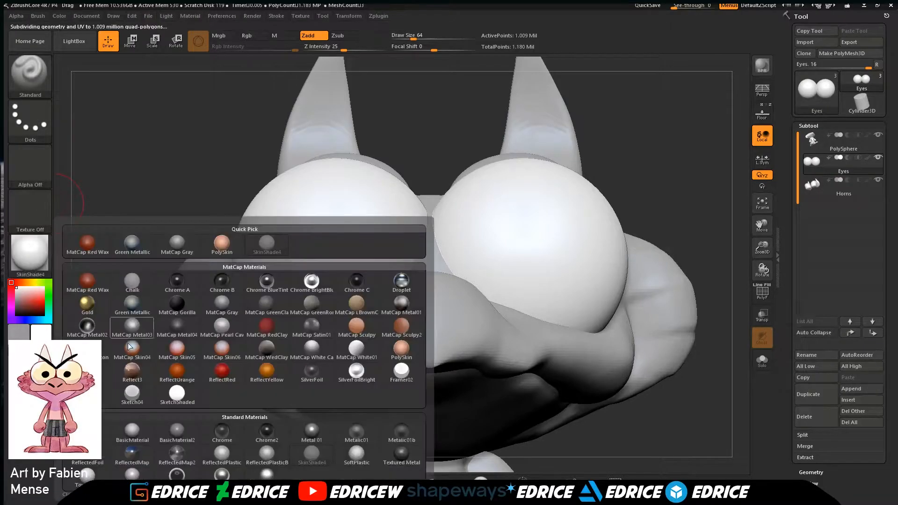
left_click(84, 475)
mouse_move(162, 234)
left_mouse_down()
mouse_move(248, 234)
mouse_move(157, 223)
left_mouse_up()
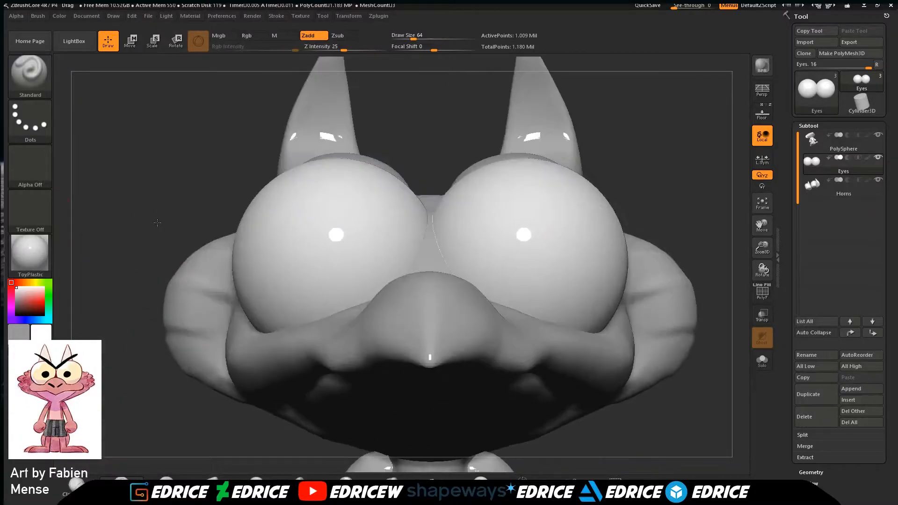
Fill the Eyes subtool with the ToyPlastic material and a pale beige color (R 223, G 203, B 149) in Mrgb mode.
left_click(228, 37)
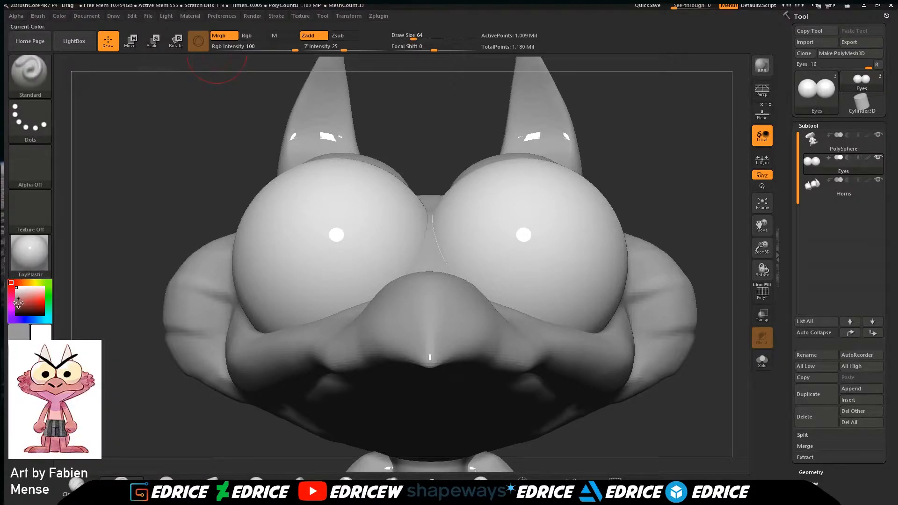
left_click(31, 283)
left_click(28, 293)
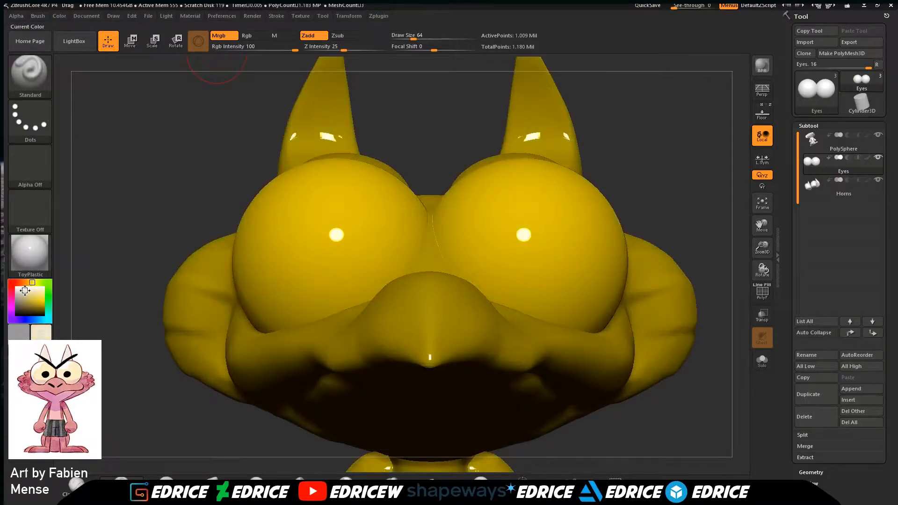
left_click(27, 294)
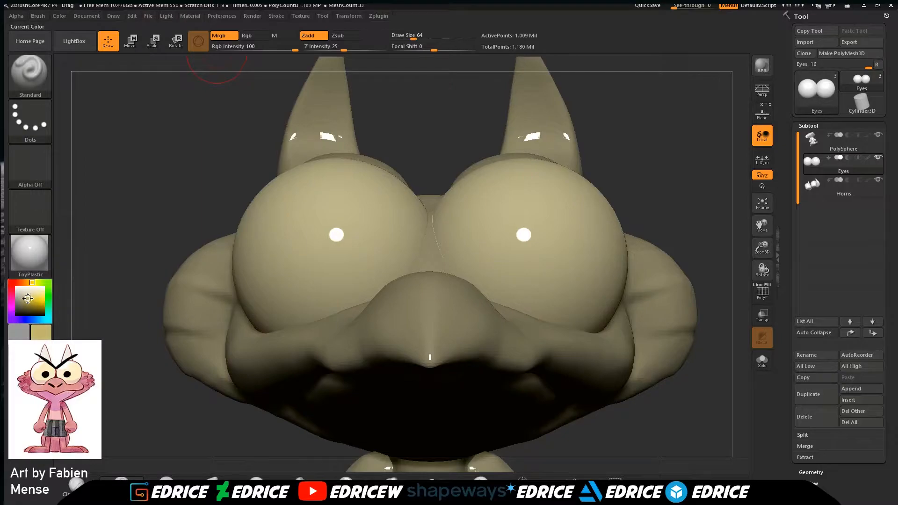
left_click(27, 299)
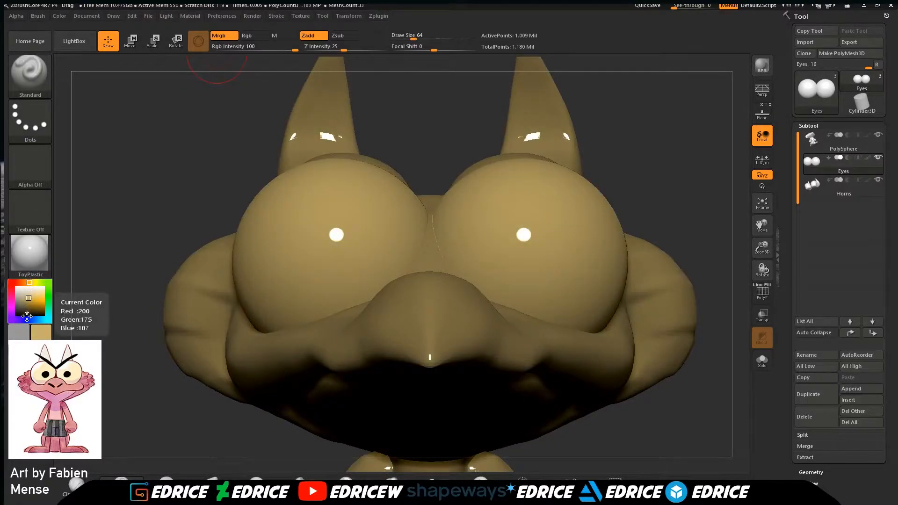
left_click(30, 293)
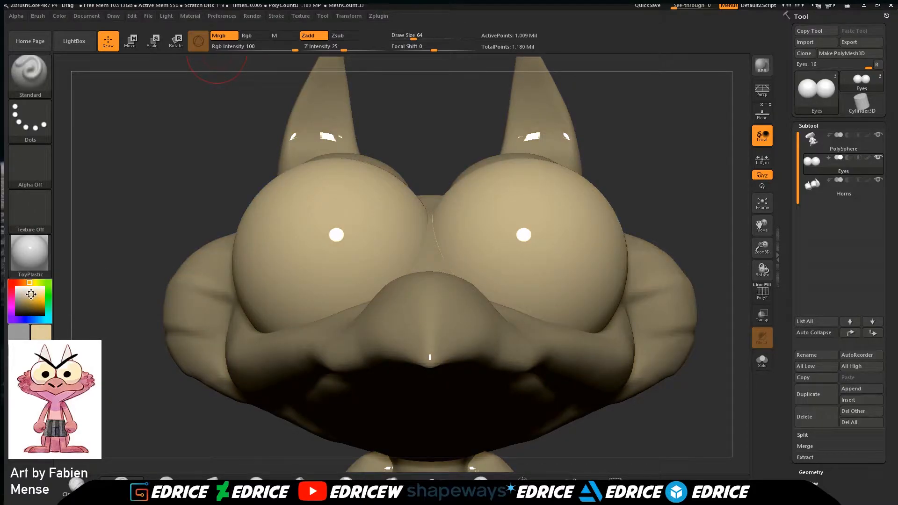
left_click(59, 16)
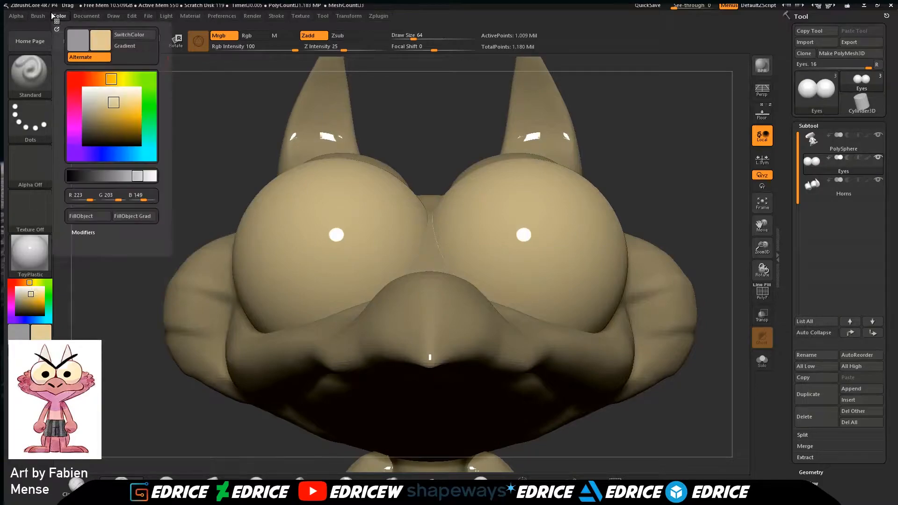
left_click(92, 218)
Switch the current material back to SkinShade4 for the unfilled parts of the character.
left_click(30, 252)
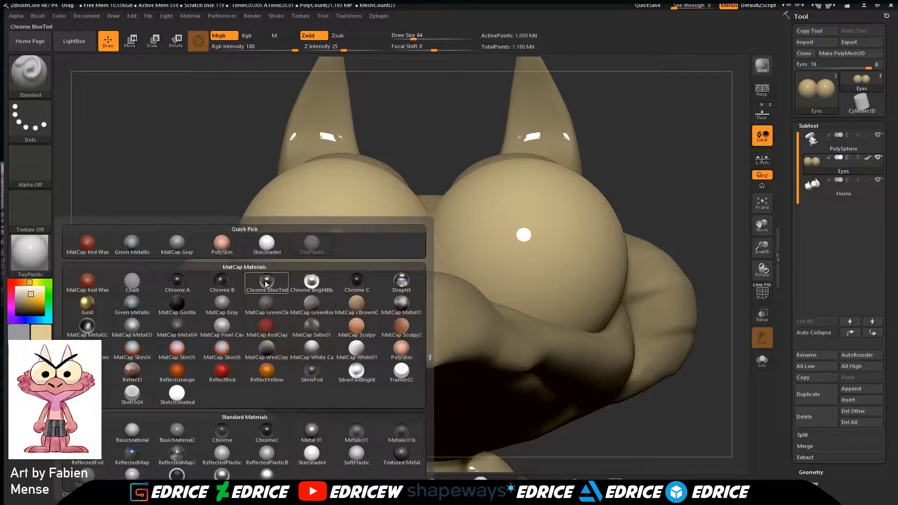
left_click(269, 252)
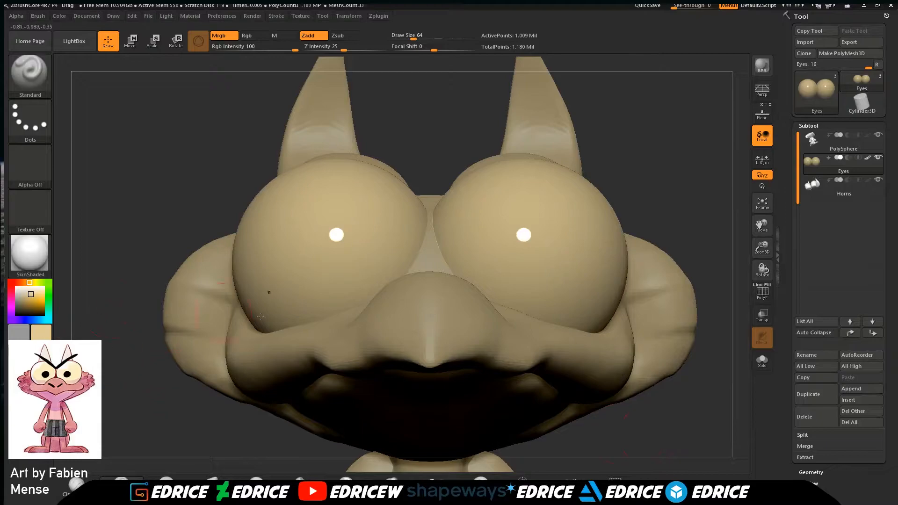
mouse_move(731, 437)
left_mouse_down()
mouse_move(718, 424)
mouse_move(731, 430)
left_mouse_up()
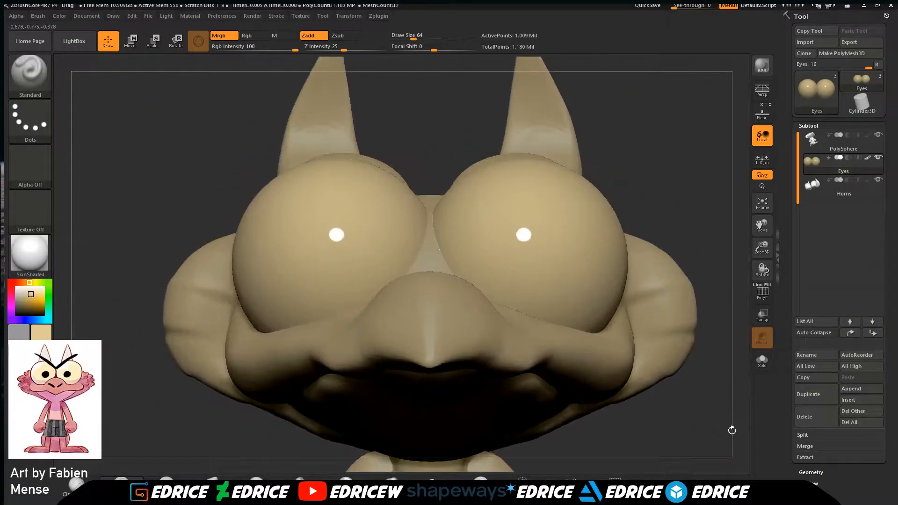
Set up the Paint brush in black at draw size 39, with the floor reference image displayed over the character.
left_click(763, 118)
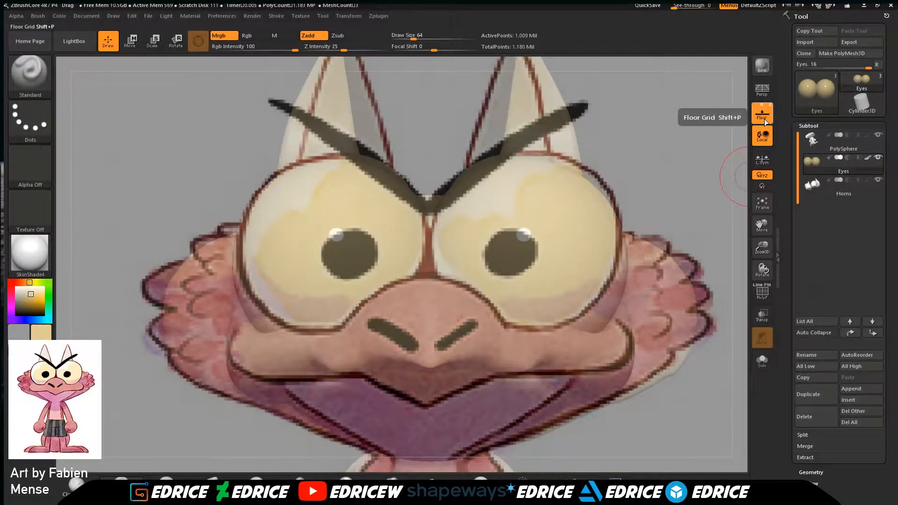
left_click(764, 119)
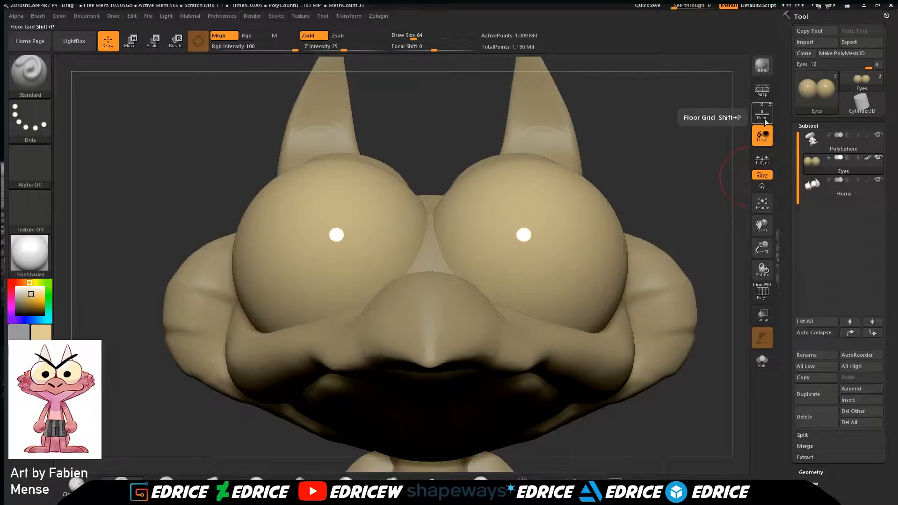
left_click(17, 315)
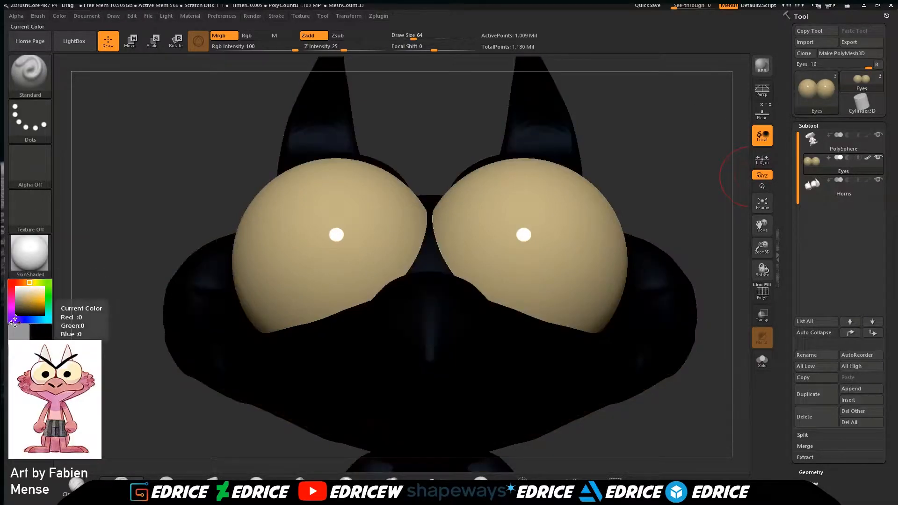
left_click(763, 116)
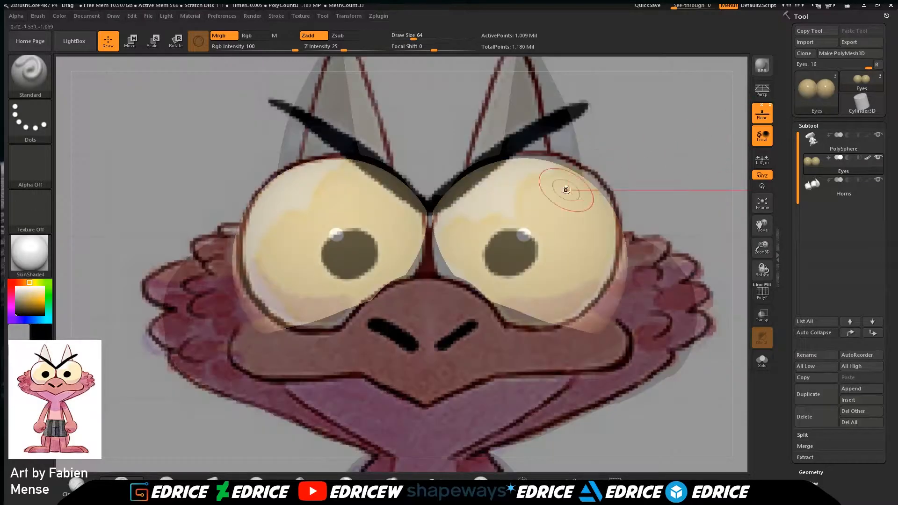
left_click(35, 80)
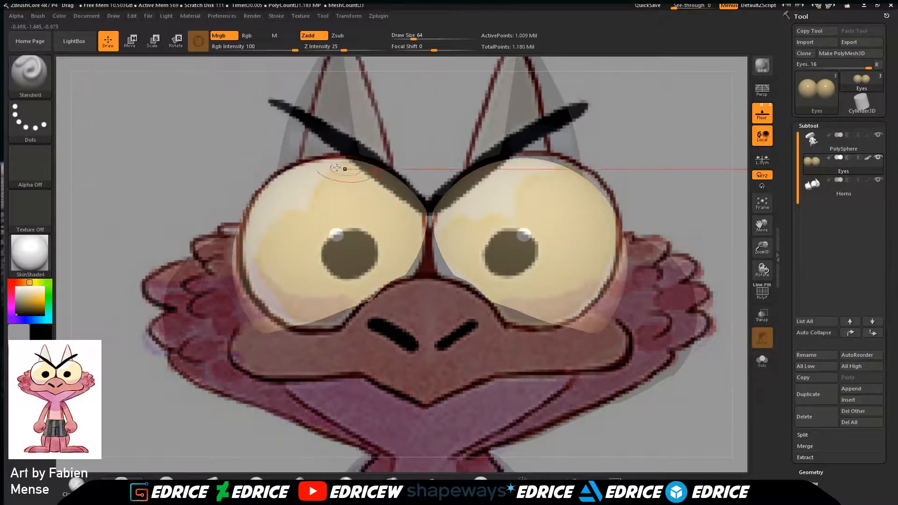
left_click(40, 87)
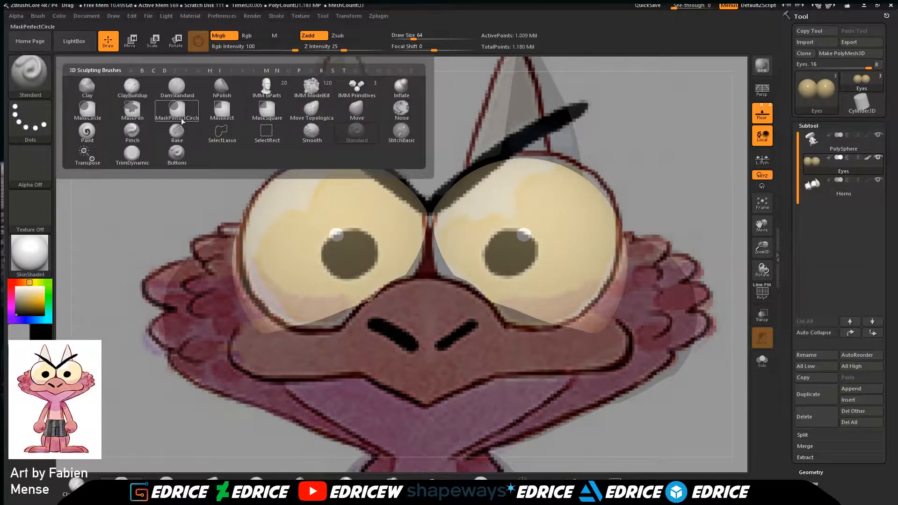
left_click(114, 132)
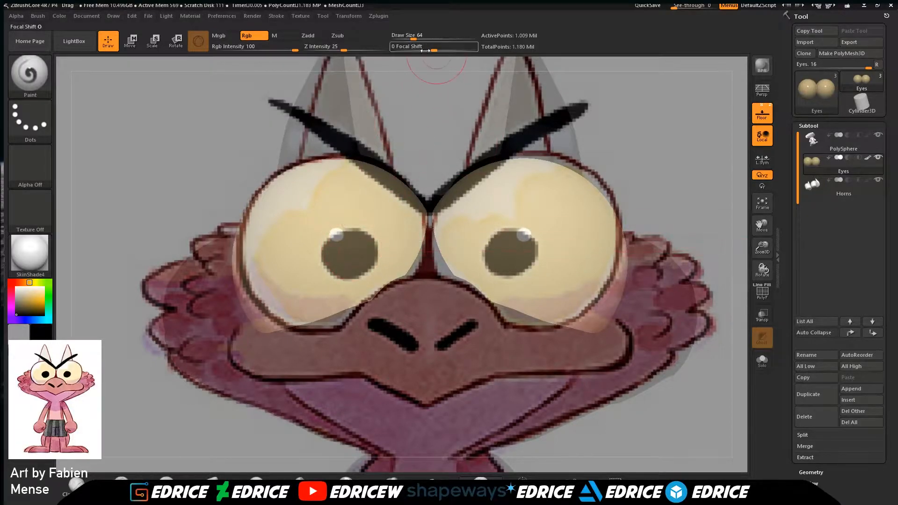
left_click(409, 38)
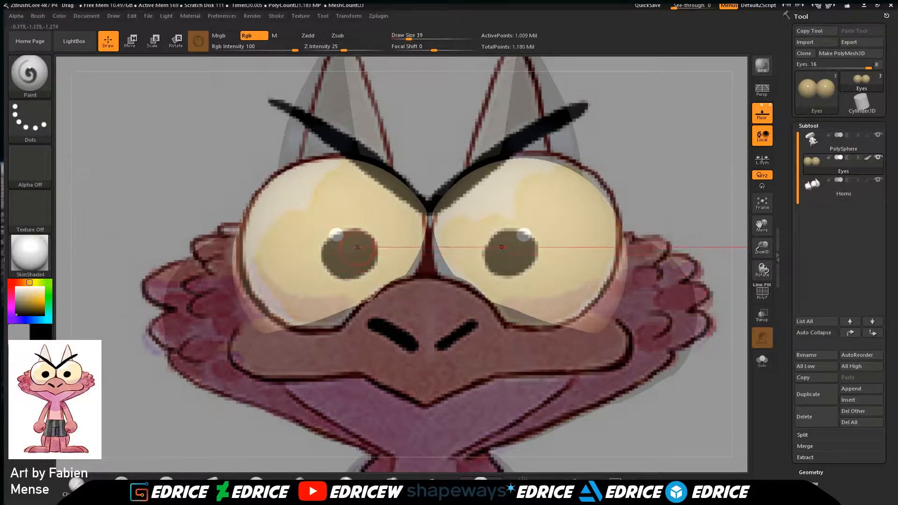
Mask the round pupils on both eyes following the reference image, hide the reference, and invert the mask.
key("ctrl")
mouse_move(355, 247)
left_mouse_down("ctrl")
mouse_move(365, 241)
mouse_move(359, 247)
left_mouse_up("ctrl")
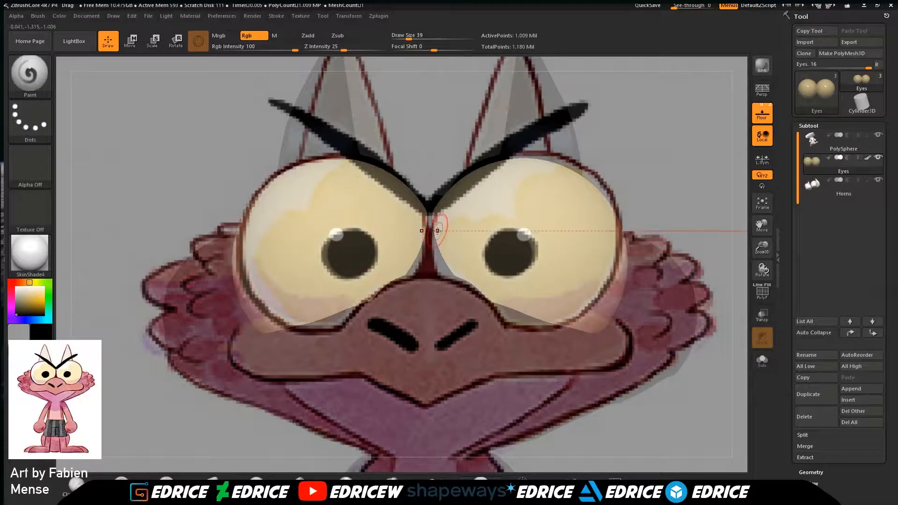
key("shift+p")
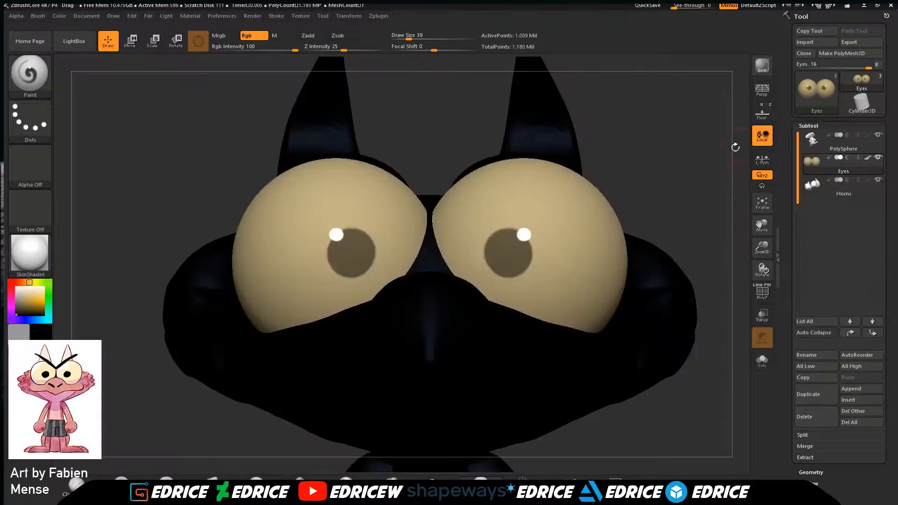
left_click_drag(636, 196, 630, 213)
left_click(670, 207, "ctrl")
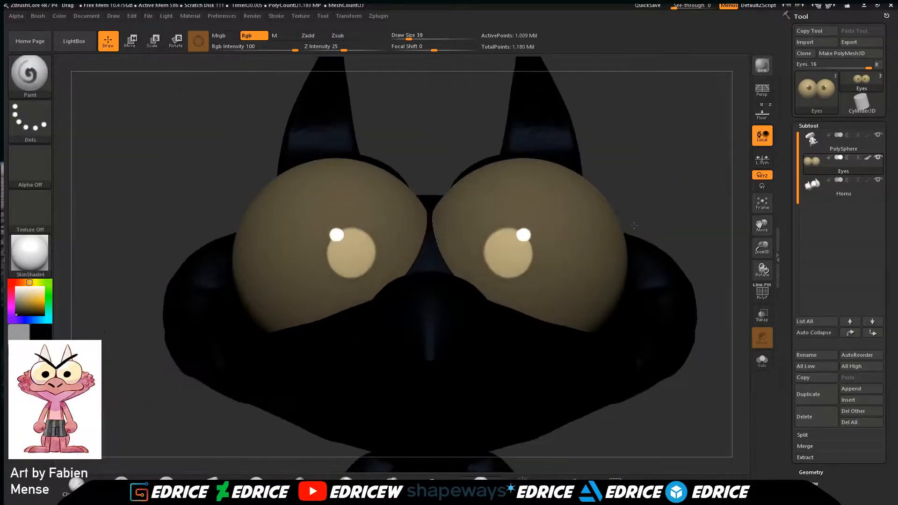
Paint the unmasked pupils solid black on both eyes and clear the mask.
key("ctrl")
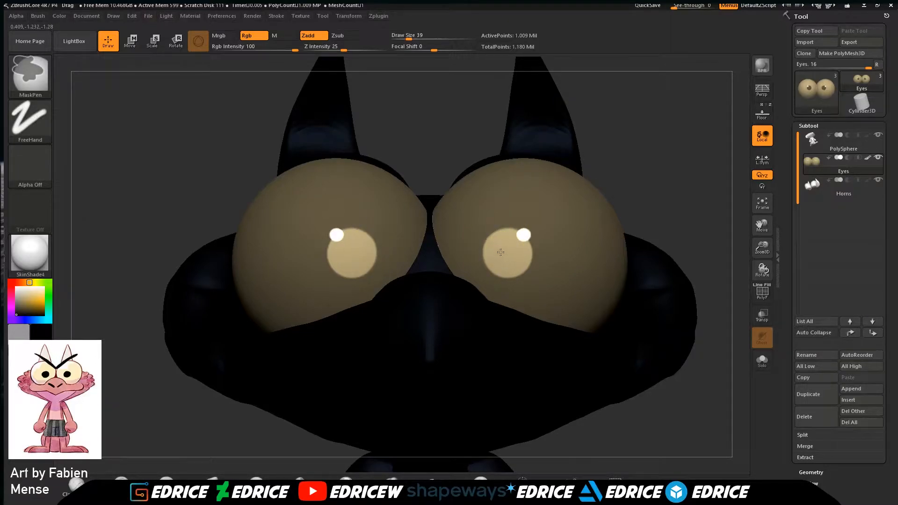
mouse_move(359, 237)
left_mouse_down()
mouse_move(373, 221)
mouse_move(344, 243)
mouse_move(358, 276)
left_mouse_up()
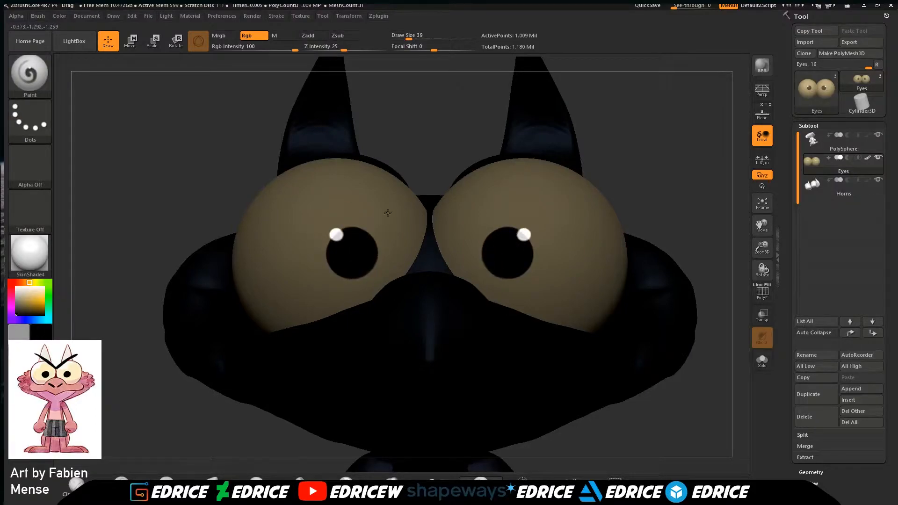
left_click_drag(714, 212, 688, 315)
left_click_drag(763, 252, 739, 226)
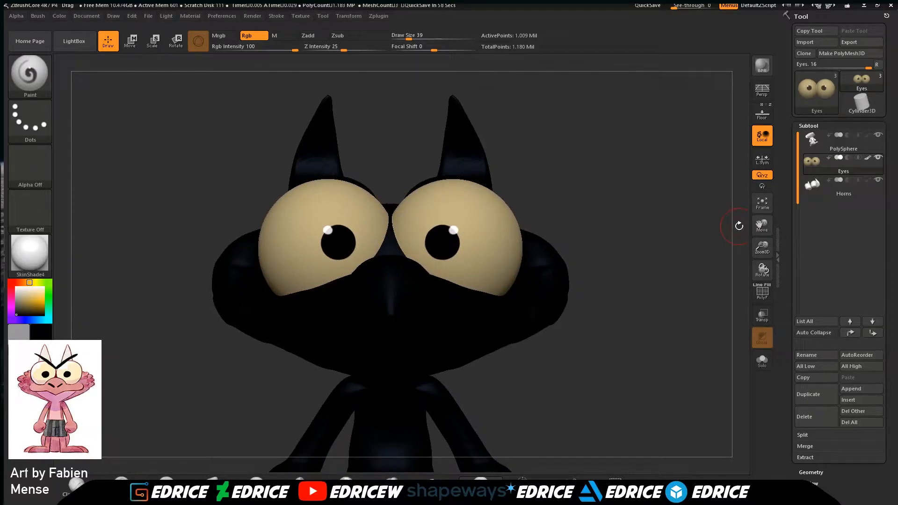
Hide every subtool except the Eyes and bring the eyeballs into a close-up view.
left_click(877, 161)
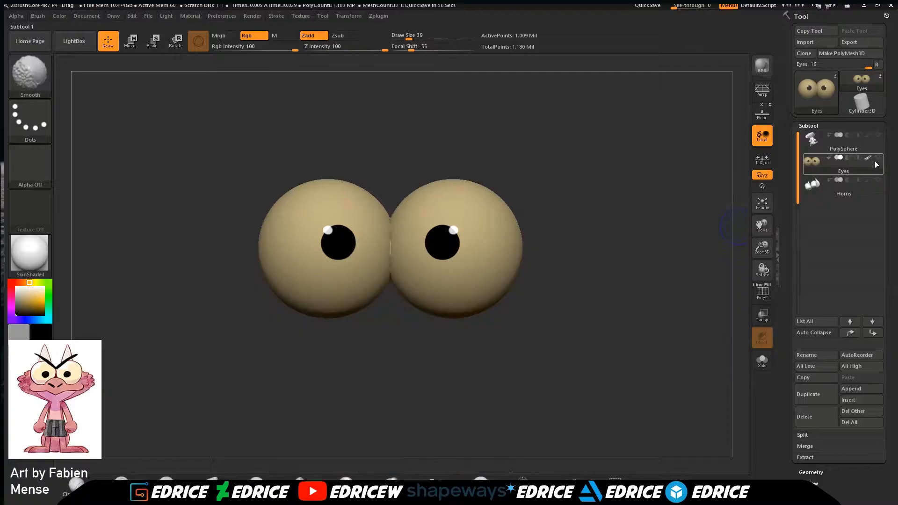
left_click_drag(688, 306, 658, 287)
left_click_drag(764, 249, 744, 304)
left_click_drag(767, 230, 694, 186)
left_click_drag(692, 334, 721, 295)
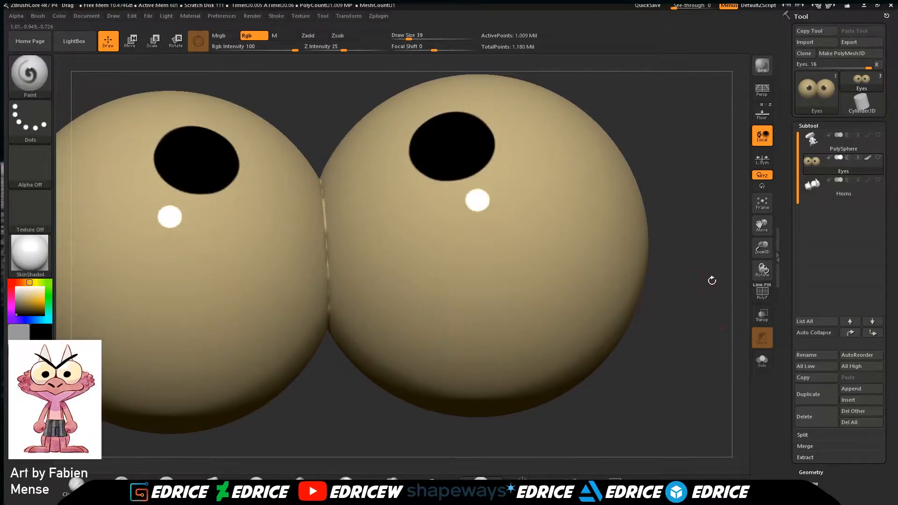
Set the Paint brush to a light orange-tan color with Rgb Intensity 26 and Draw Size 94 for soft eye shading.
left_click_drag(764, 251, 770, 205)
left_click_drag(762, 231, 838, 238)
left_click_drag(697, 334, 692, 374)
left_click_drag(33, 298, 306, 283)
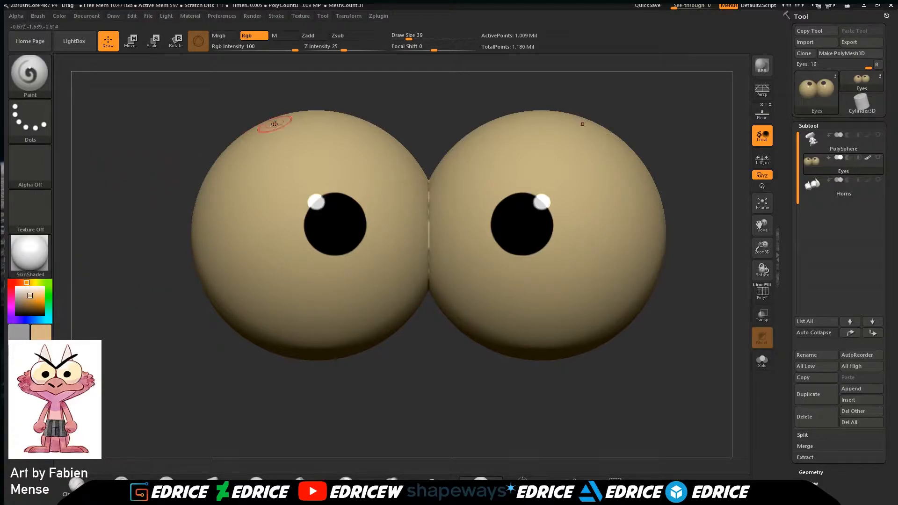
left_click_drag(295, 50, 255, 50)
mouse_move(417, 36)
left_mouse_down()
mouse_move(445, 36)
mouse_move(419, 36)
left_mouse_up()
Softly tint the undersides of both eyeballs with the light orange-tan color.
left_click_drag(678, 351, 602, 293)
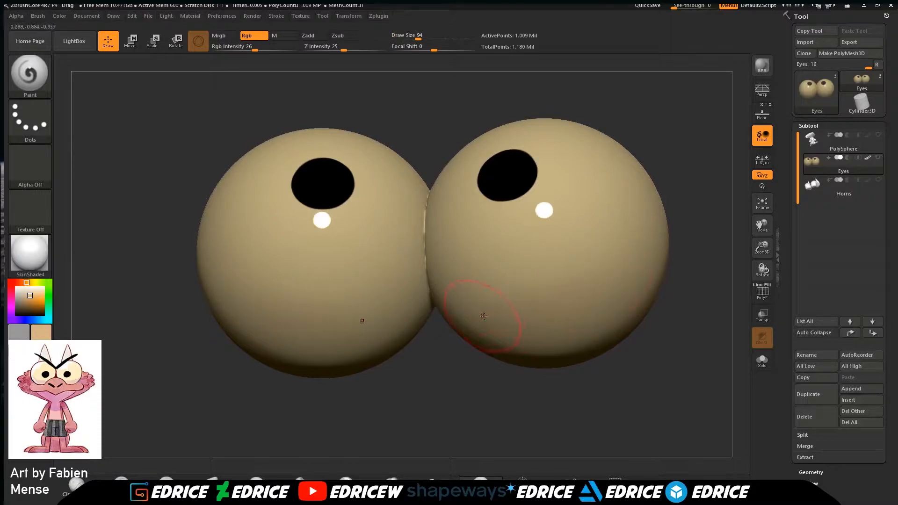
left_click_drag(668, 325, 635, 341)
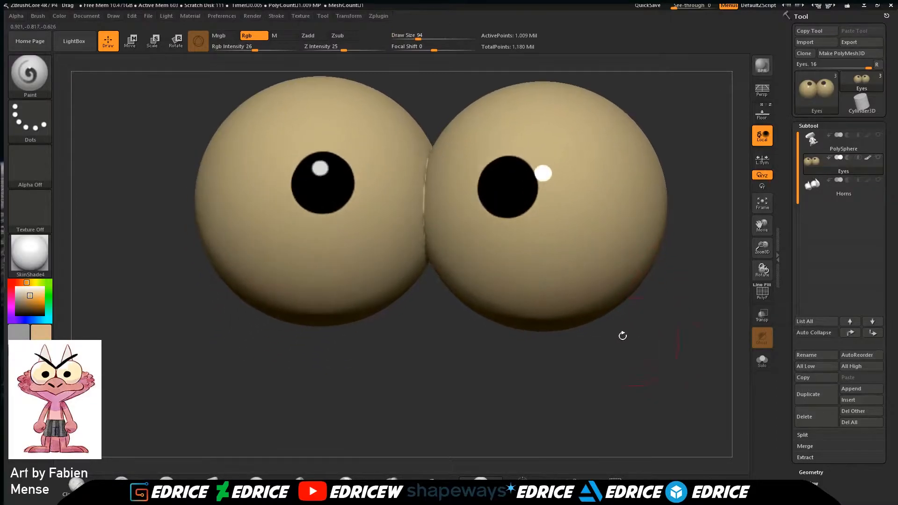
left_click_drag(566, 329, 594, 316)
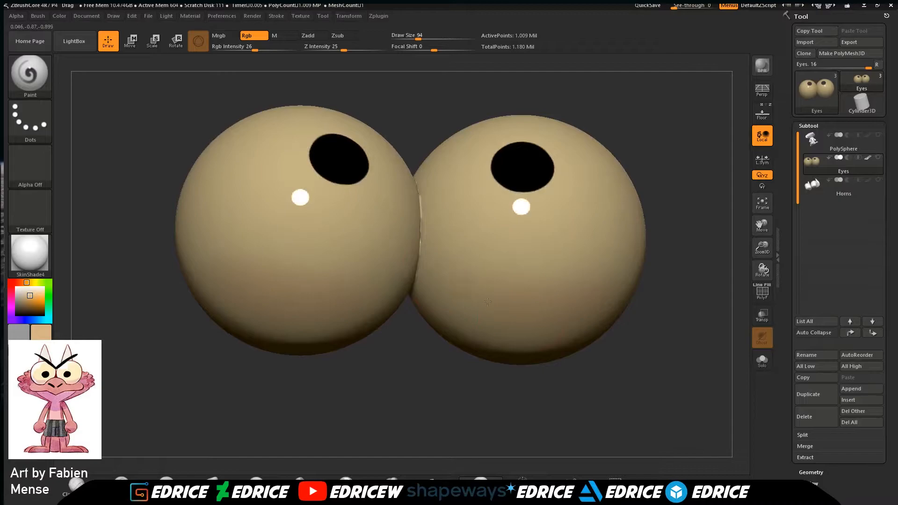
left_click_drag(469, 303, 532, 312)
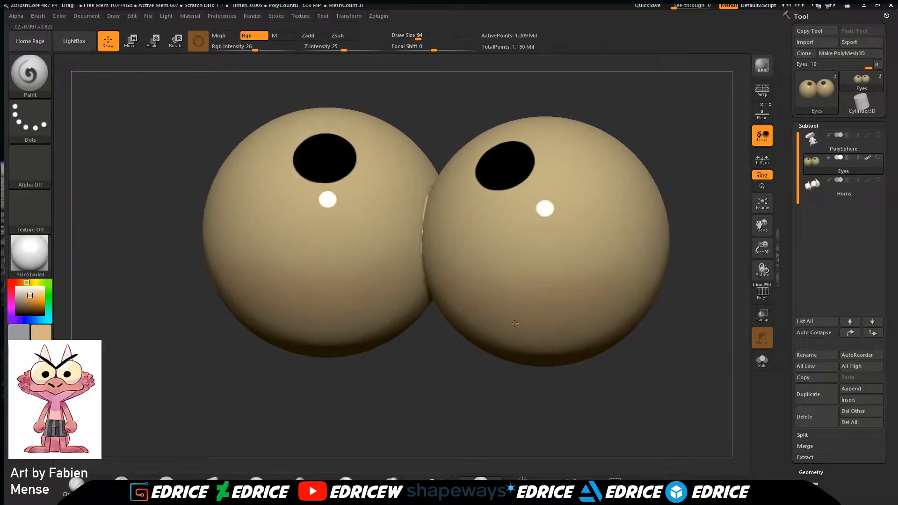
left_click_drag(653, 348, 567, 329)
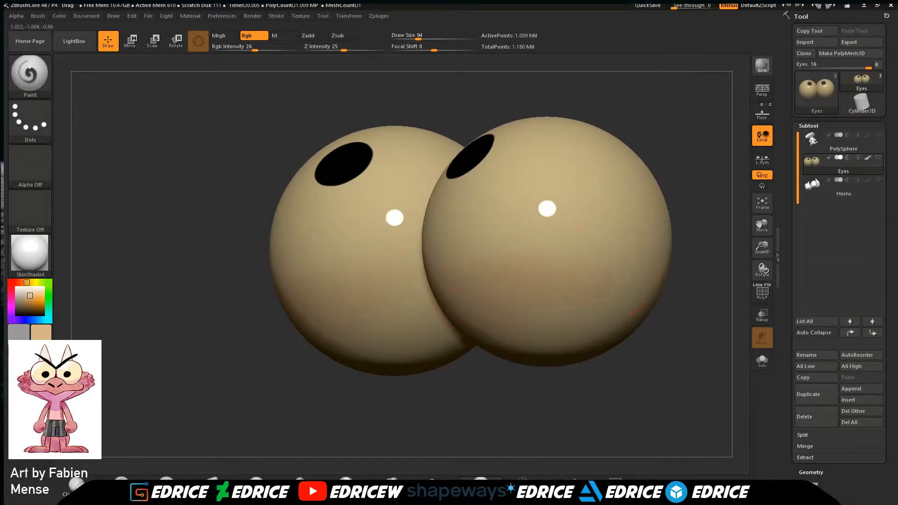
left_click_drag(599, 355, 466, 318)
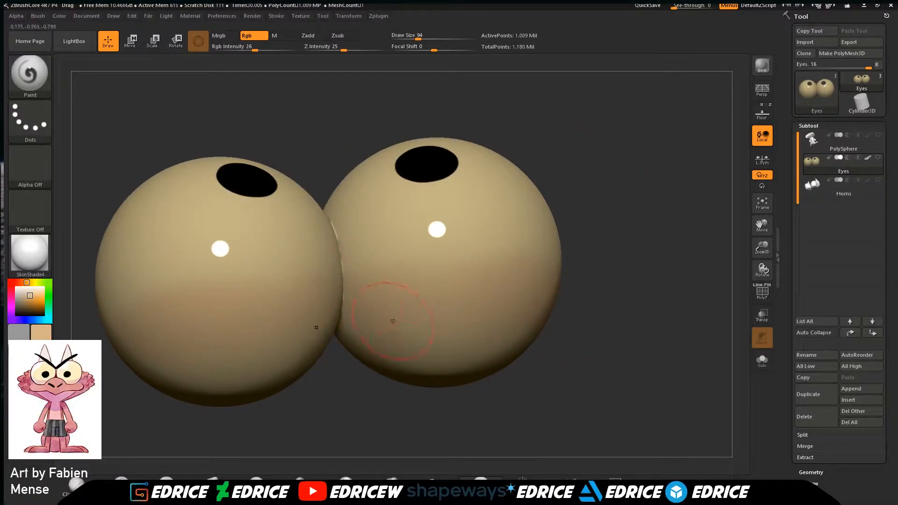
left_click_drag(516, 332, 575, 385)
Check the eyes against the PolySphere body, hide it again, and tint the eyeballs along the seam where they meet.
left_click(878, 135)
left_click_drag(703, 207, 717, 208)
left_click_drag(655, 166, 707, 244)
mouse_move(879, 136)
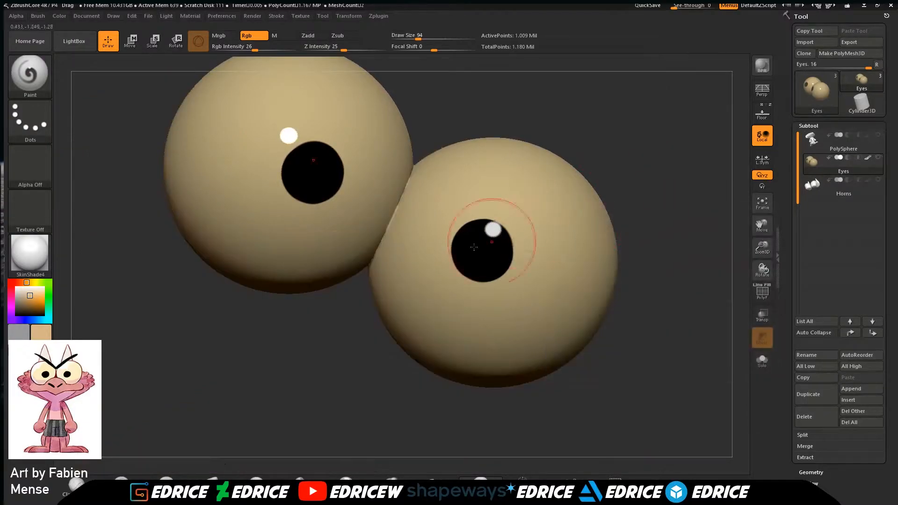
left_click_drag(403, 192, 410, 224)
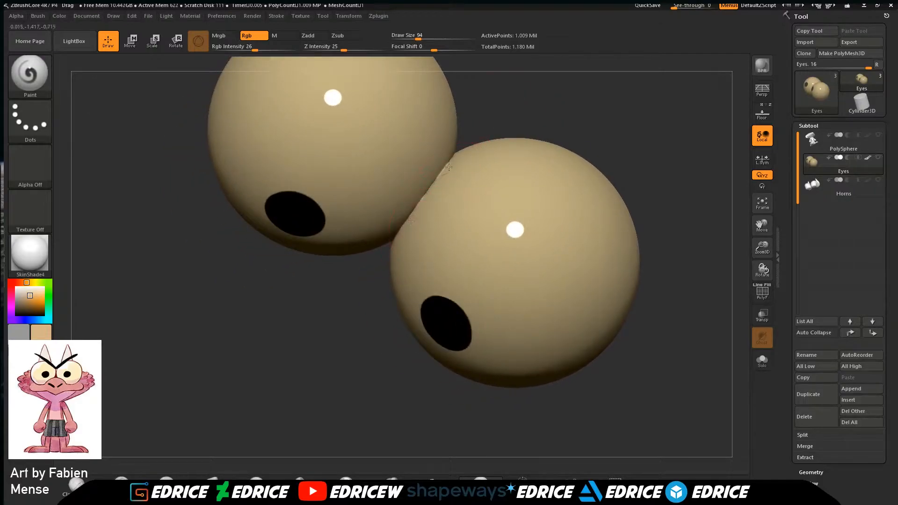
left_click_drag(543, 125, 527, 108)
left_click_drag(388, 259, 387, 252)
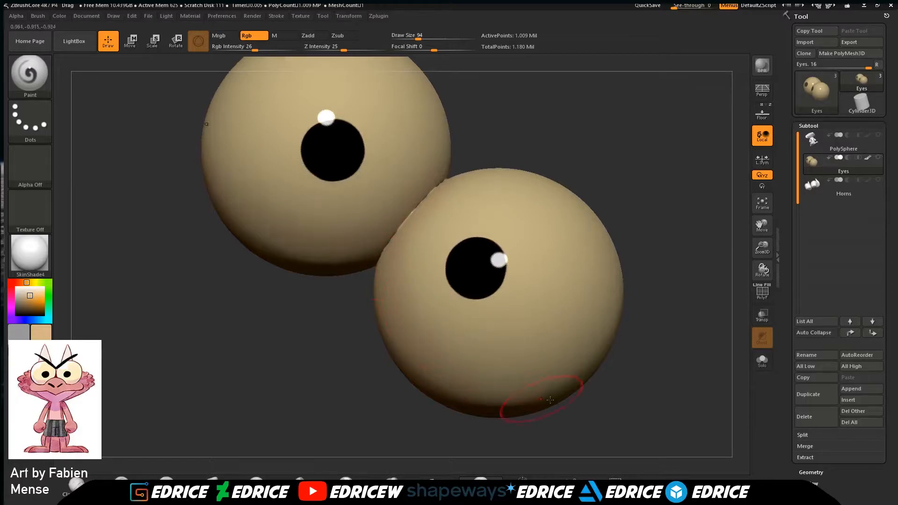
Extend the light tint over the upper, inner and outer sides of both eyeballs.
left_click_drag(612, 409, 603, 392)
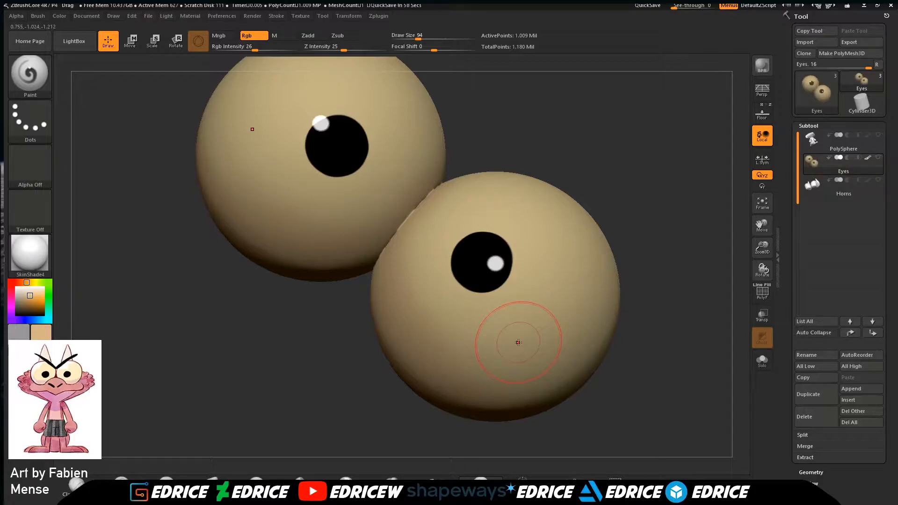
left_click_drag(629, 203, 525, 196)
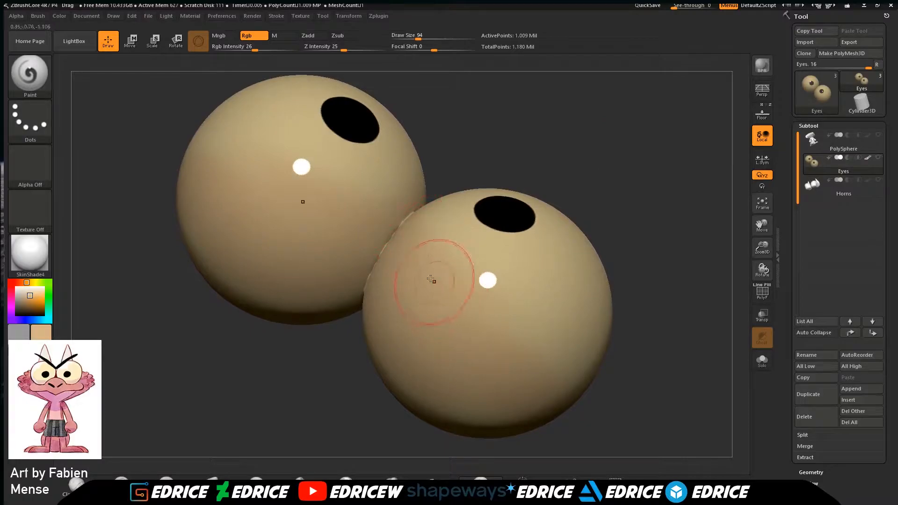
left_click_drag(650, 324, 621, 289)
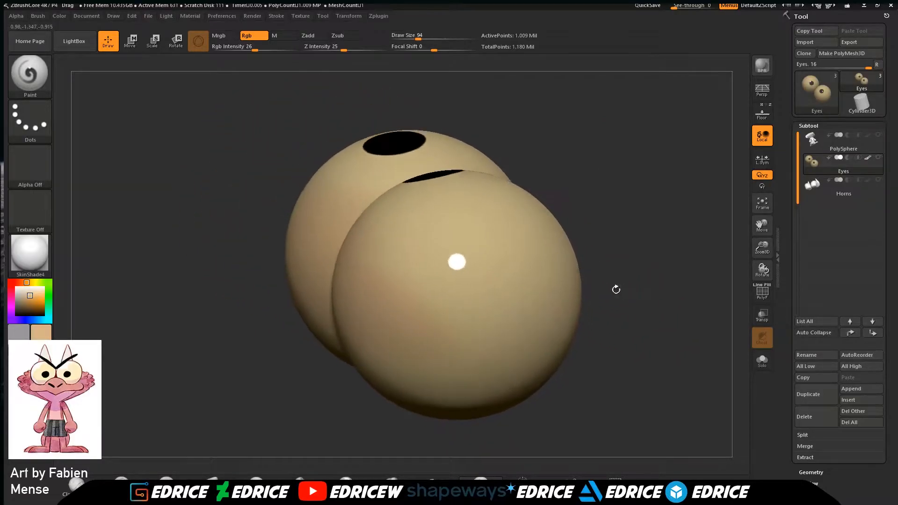
left_click_drag(631, 386, 729, 261)
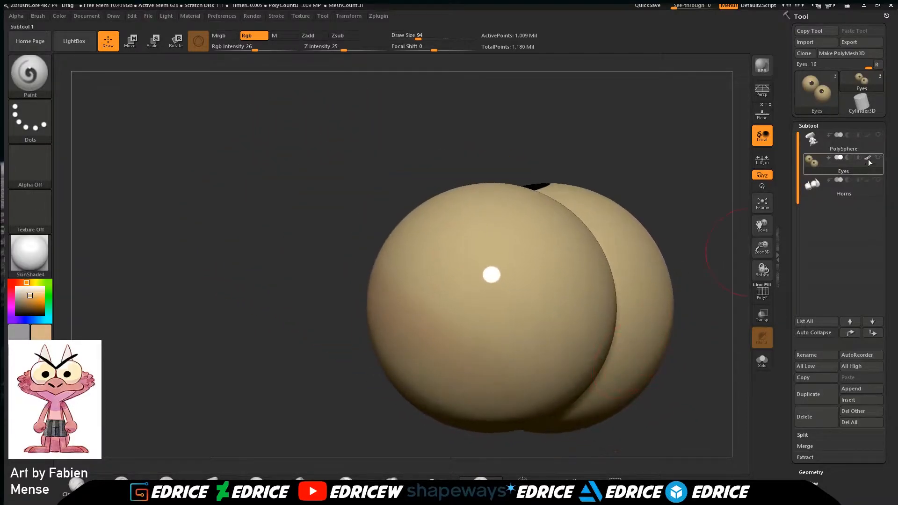
Show the PolySphere body and shade the eyeballs along the rims where they sit in the head.
left_click(878, 135)
left_click_drag(627, 140, 590, 151)
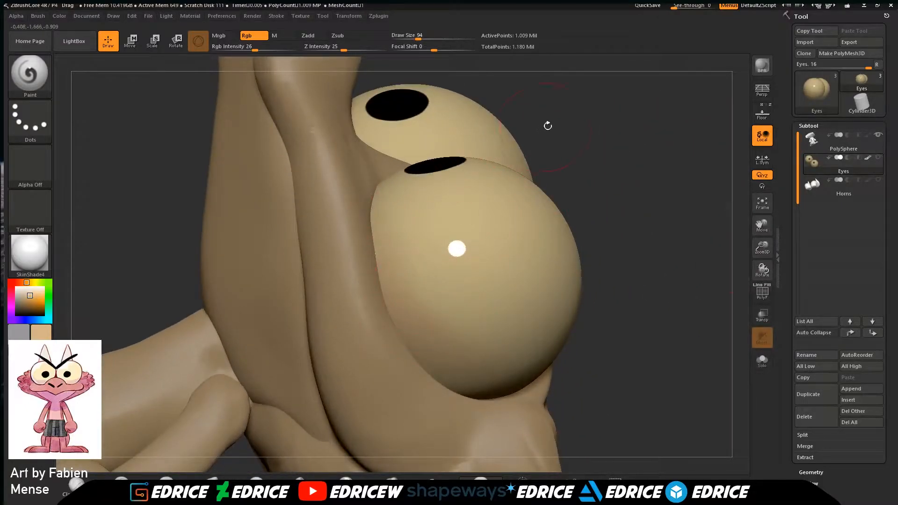
left_click_drag(547, 126, 397, 256)
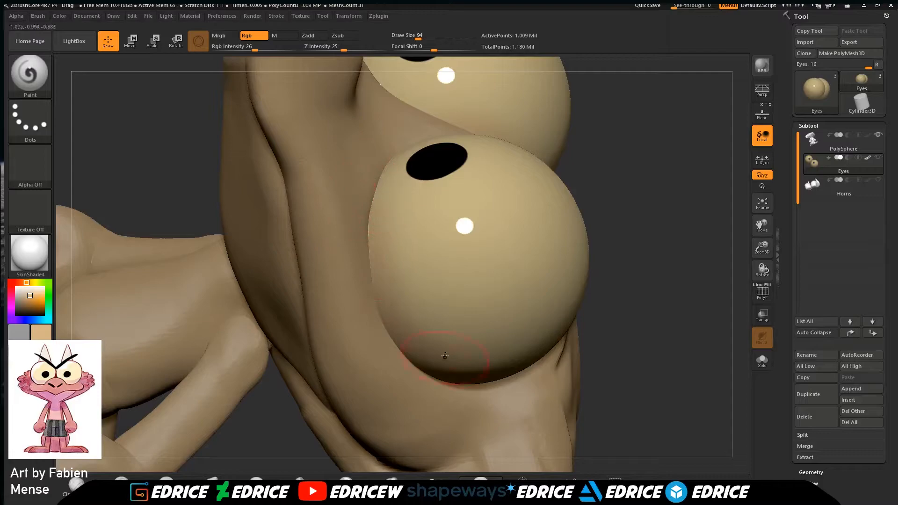
left_click_drag(651, 313, 419, 307)
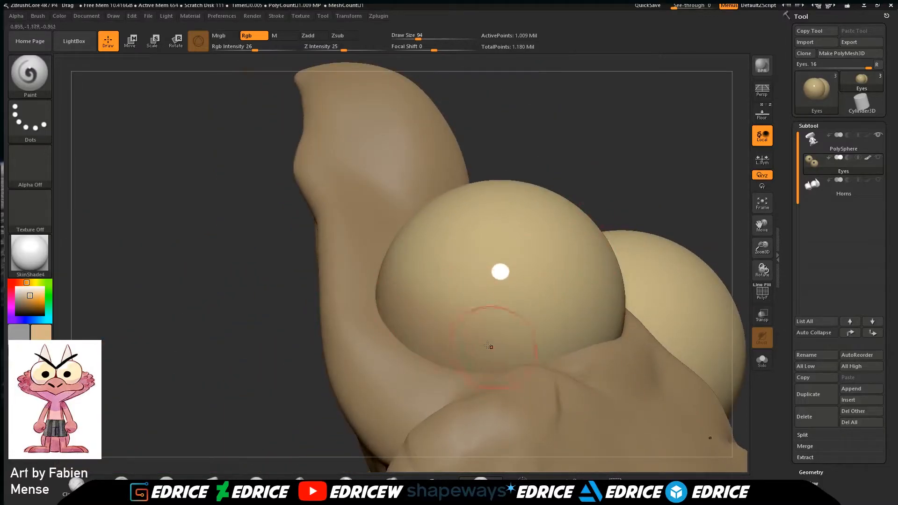
left_click_drag(683, 191, 662, 211)
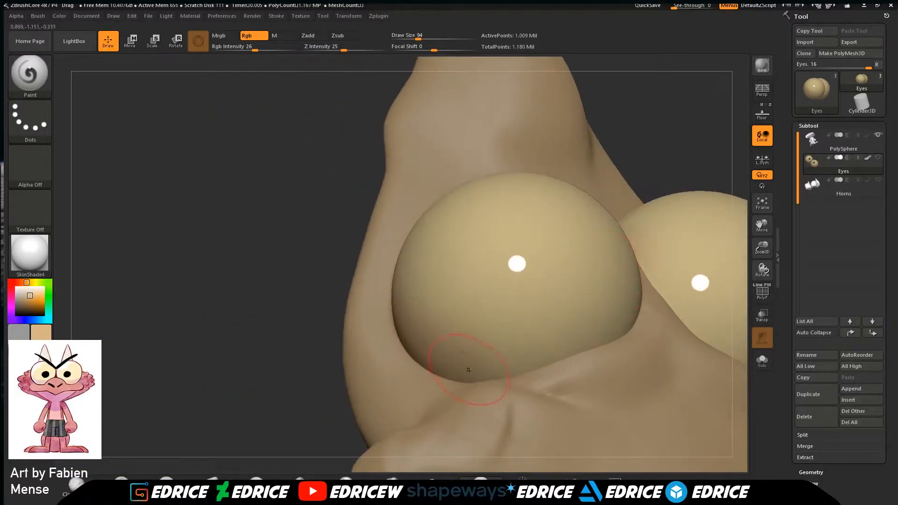
left_click_drag(663, 251, 632, 295)
left_click_drag(353, 382, 510, 338)
Hide the PolySphere body and tint the back surfaces of both eyeballs.
left_click(764, 205)
left_click_drag(695, 259, 671, 366)
left_click_drag(703, 321, 743, 304)
left_click_drag(766, 247, 771, 296)
left_click_drag(766, 247, 768, 266)
left_click_drag(766, 226, 684, 246)
left_click_drag(763, 267, 767, 318)
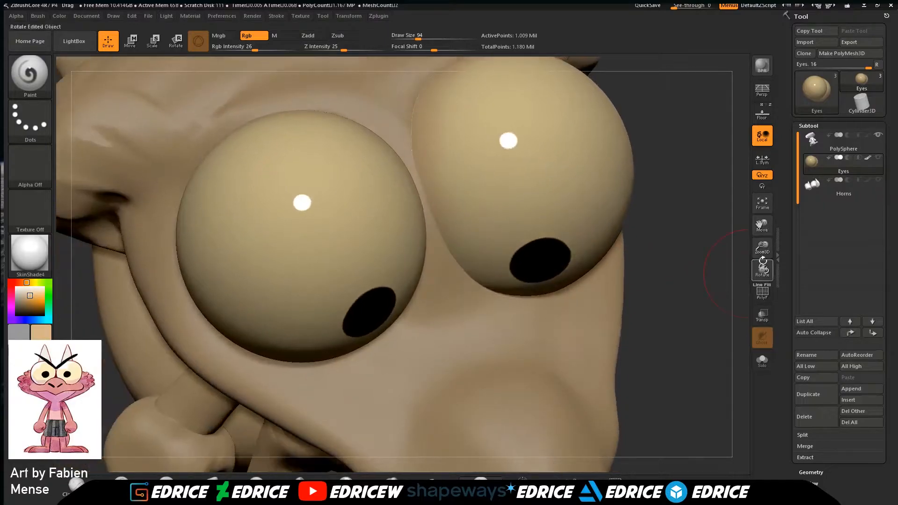
left_click(879, 136)
left_click_drag(706, 239, 711, 313)
left_click_drag(762, 224, 610, 326)
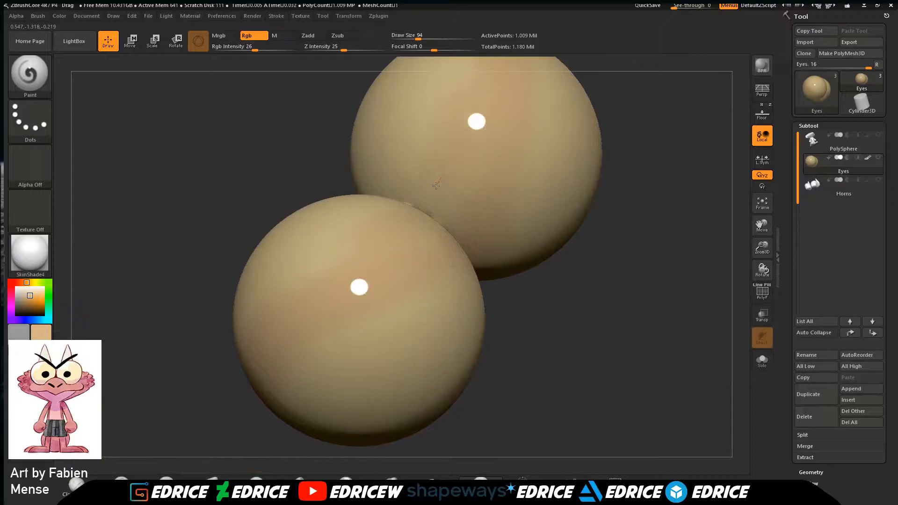
Build up the tint across the inner and lower parts of both eyeballs below the pupils.
left_click_drag(616, 259, 683, 148)
left_click_drag(762, 224, 746, 152)
left_click_drag(703, 286, 684, 270)
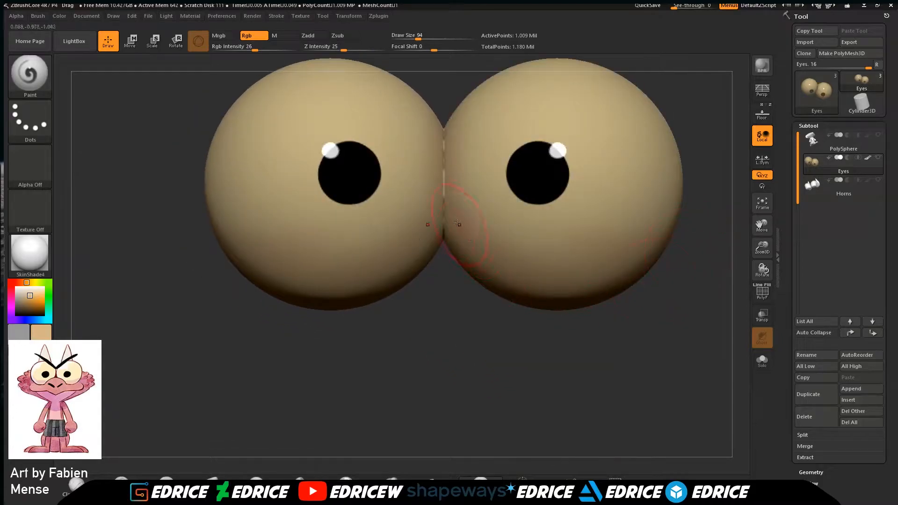
left_click_drag(577, 334, 533, 275)
mouse_move(601, 289)
left_mouse_down()
mouse_move(598, 302)
mouse_move(591, 294)
left_mouse_up()
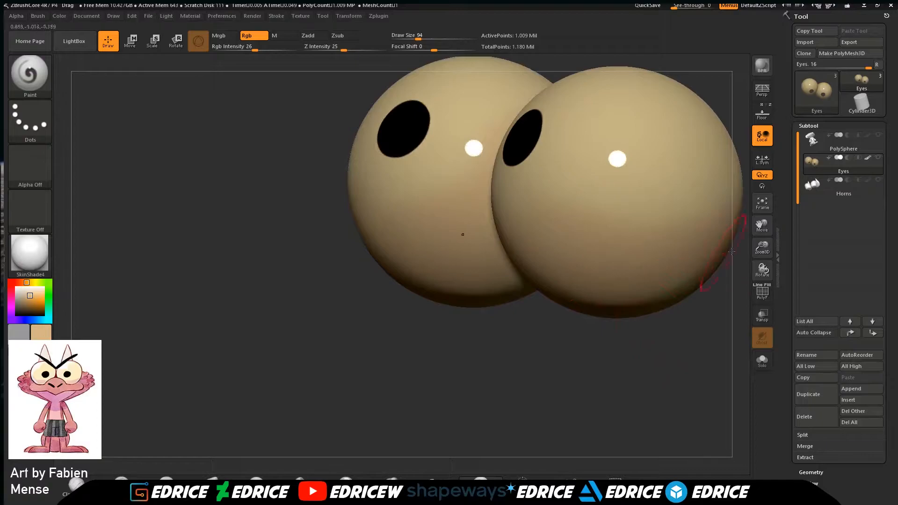
left_click_drag(692, 297, 627, 279)
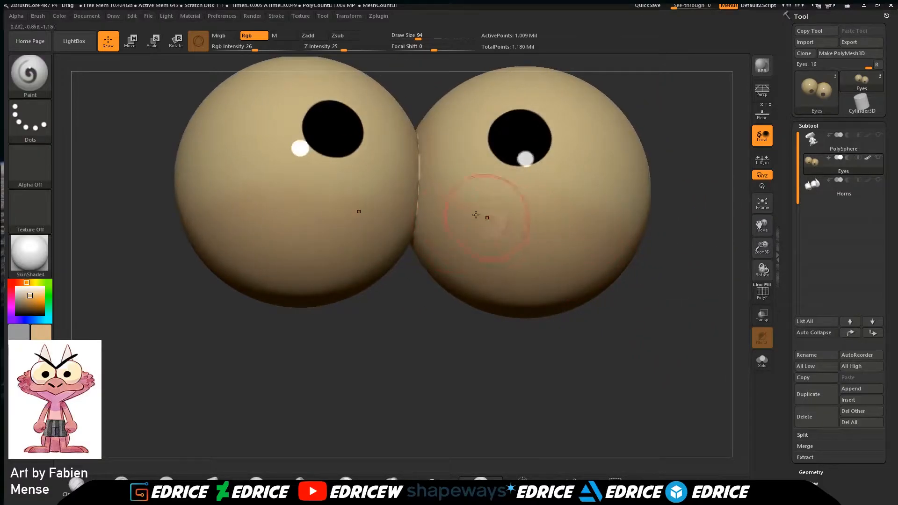
left_click_drag(679, 302, 683, 308)
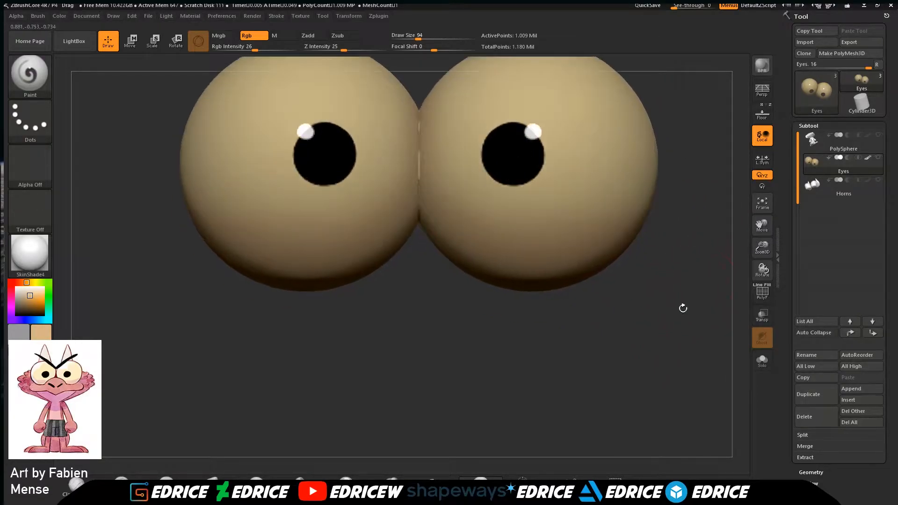
Switch the paint color to a darker orange and shade the outer, lower and back sides of the eyeballs.
left_click_drag(163, 279, 405, 354)
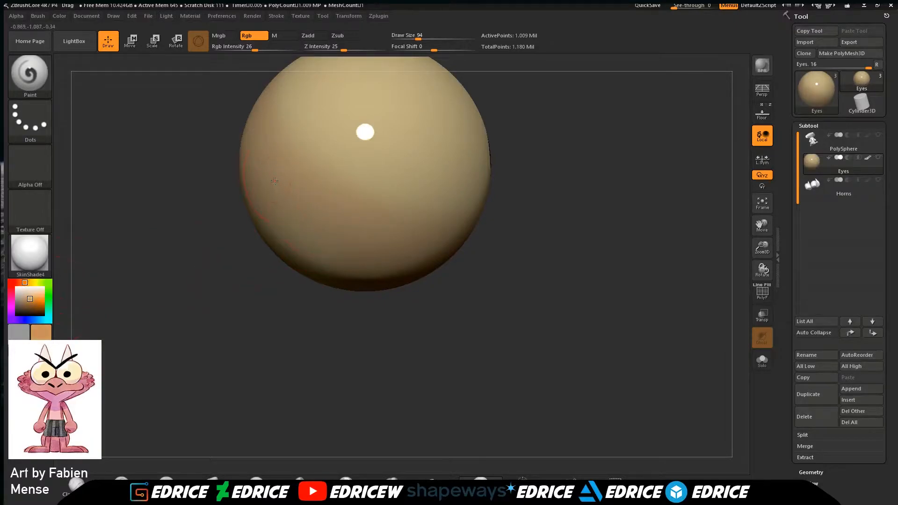
right_click_drag(426, 254, 443, 263)
left_click_drag(294, 209, 348, 248)
right_click_drag(495, 285, 452, 235)
left_click_drag(338, 223, 421, 275)
right_click_drag(467, 281, 449, 275)
left_click_drag(358, 233, 423, 286)
mouse_move(439, 403)
right_mouse_down()
mouse_move(498, 417)
mouse_move(411, 300)
mouse_move(413, 257)
right_mouse_up()
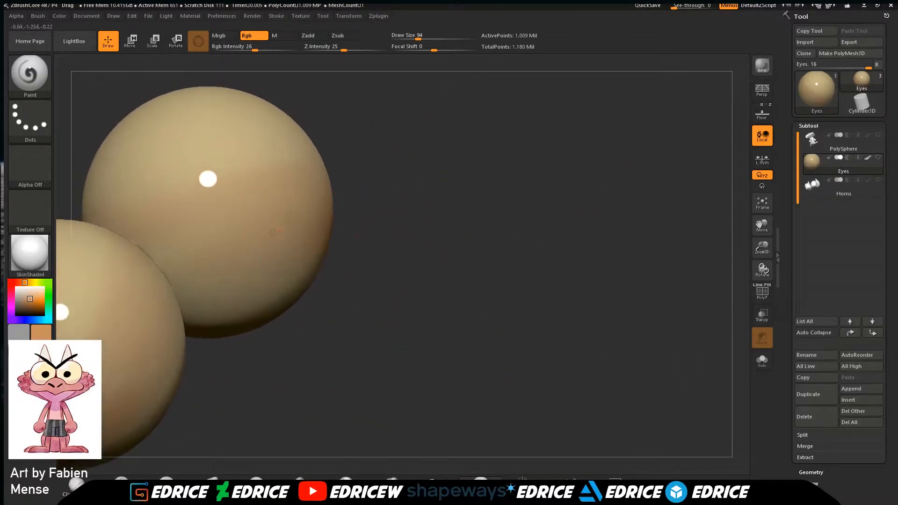
left_click_drag(175, 253, 262, 252)
Show the PolySphere body and darken the outer sides of the eyeballs next to the head.
left_click(878, 135)
right_click_drag(430, 204, 436, 236)
right_click_drag(267, 226, 334, 196)
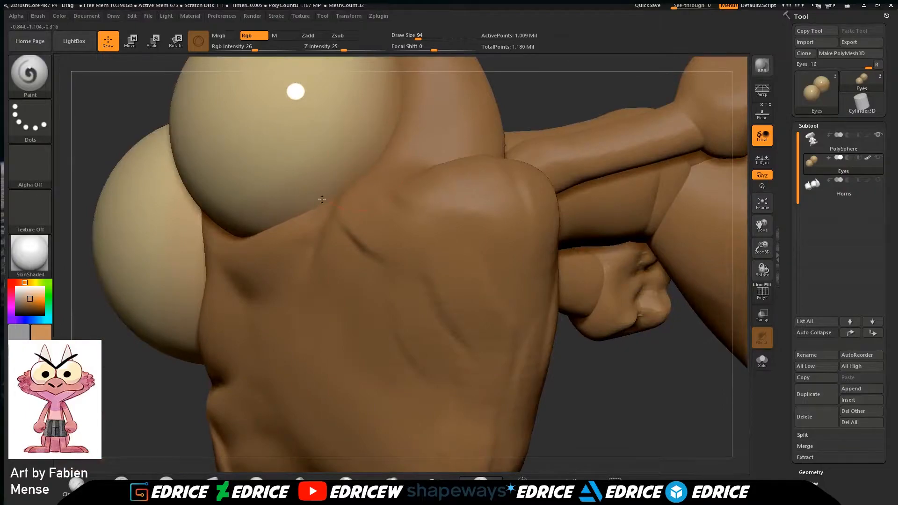
right_click_drag(721, 201, 442, 201)
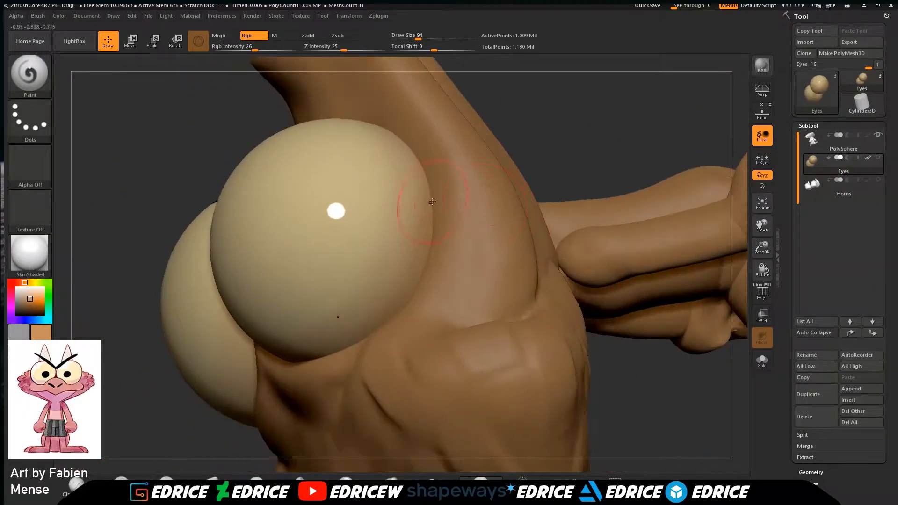
left_click_drag(580, 133, 651, 185)
left_click_drag(611, 364, 631, 344)
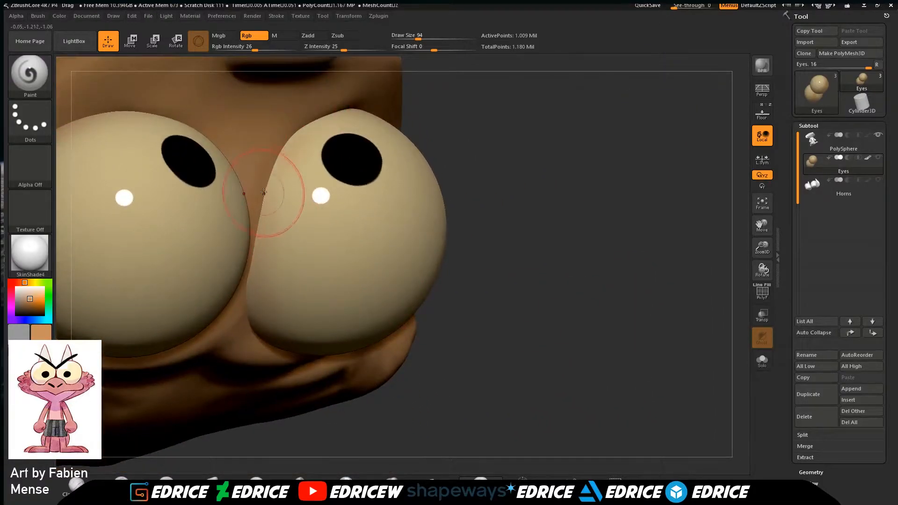
Shade the eyeballs in darker orange along the inner gap and the lower edges where they meet the head.
mouse_move(478, 88)
left_mouse_down()
mouse_move(467, 101)
mouse_move(488, 81)
left_mouse_up()
left_click_drag(475, 274, 461, 162)
left_click_drag(286, 290, 299, 315)
mouse_move(499, 196)
left_mouse_down()
mouse_move(444, 206)
mouse_move(411, 185)
left_mouse_up()
left_click_drag(262, 347, 255, 330)
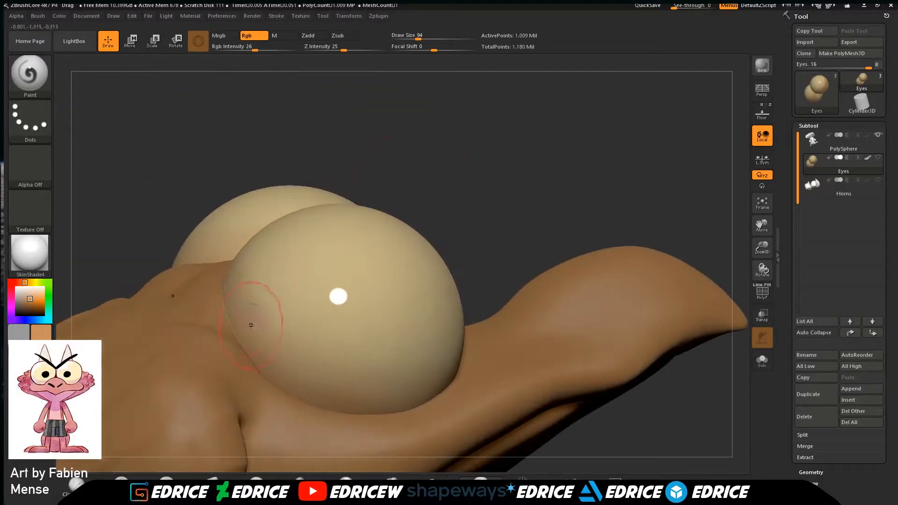
left_click_drag(518, 213, 512, 259)
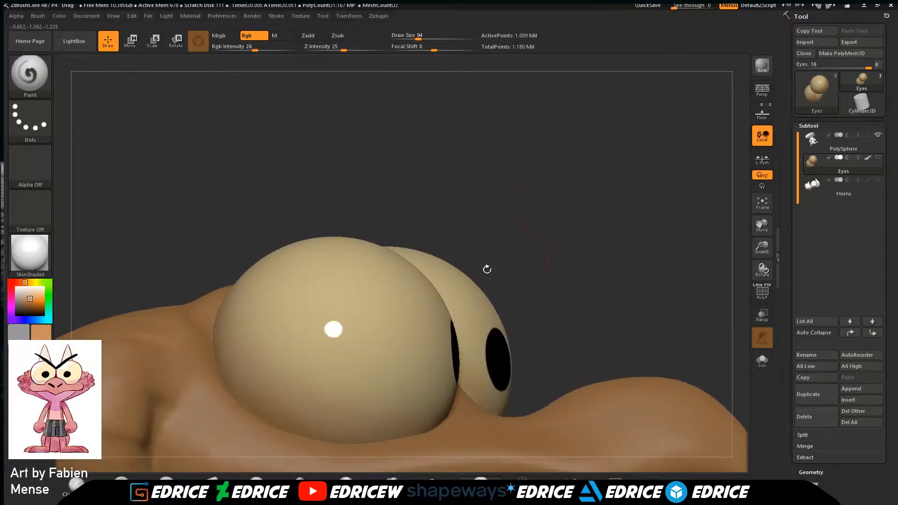
left_click_drag(601, 293, 566, 278)
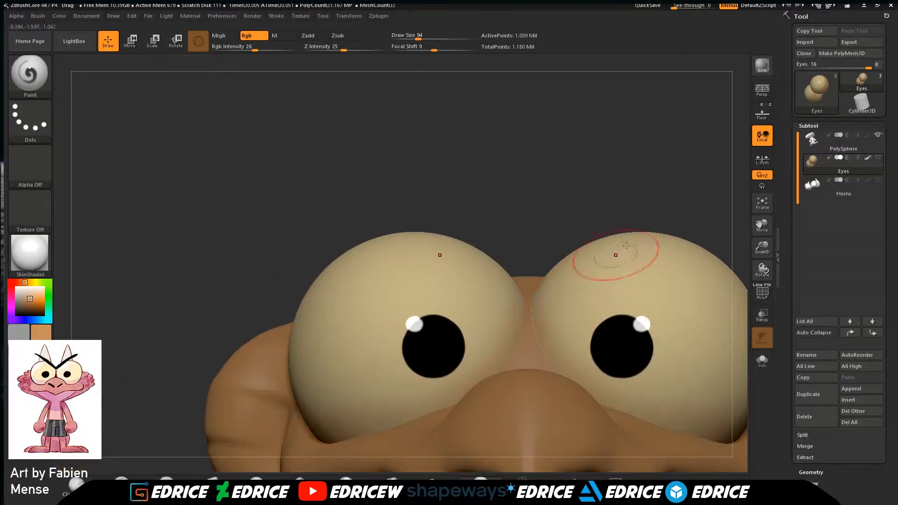
Frame the whole character and examine the shaded eyes from the front and at an angle.
left_click(768, 208)
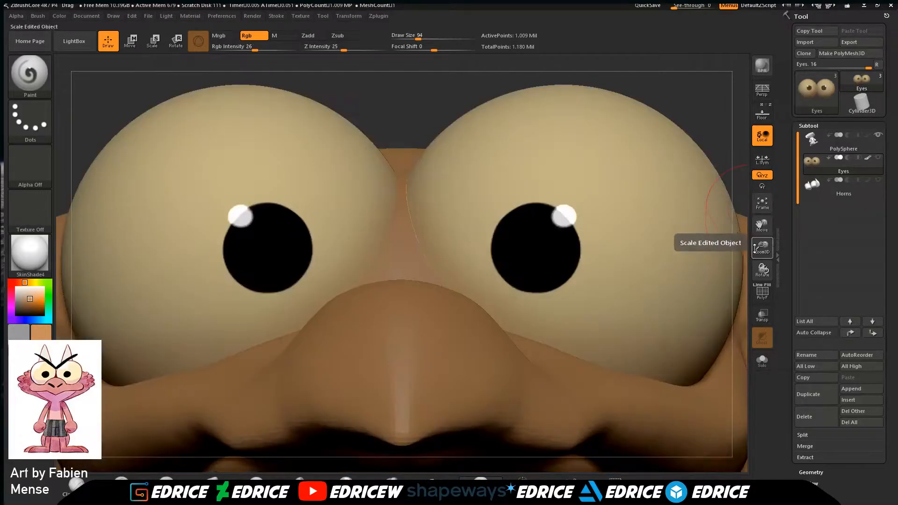
left_click(762, 203)
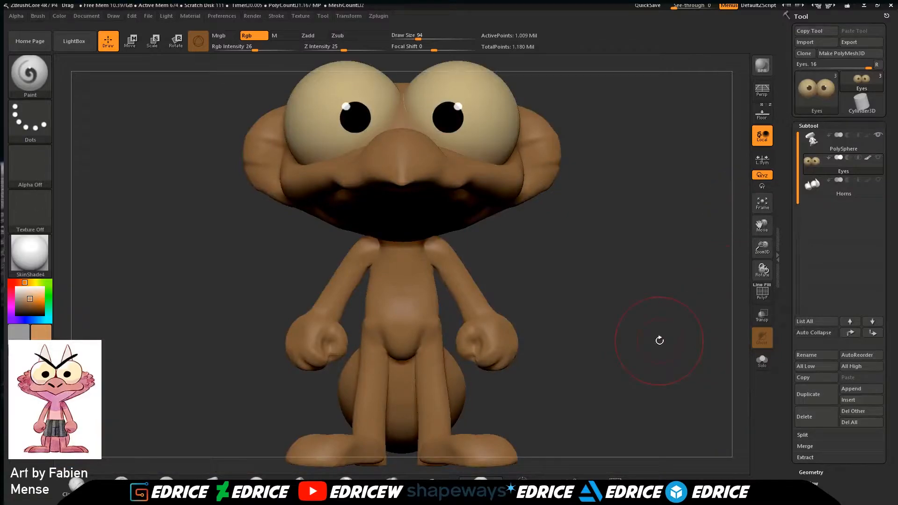
left_click_drag(623, 228, 671, 345)
left_click_drag(763, 251, 729, 237)
left_click_drag(684, 295, 721, 281)
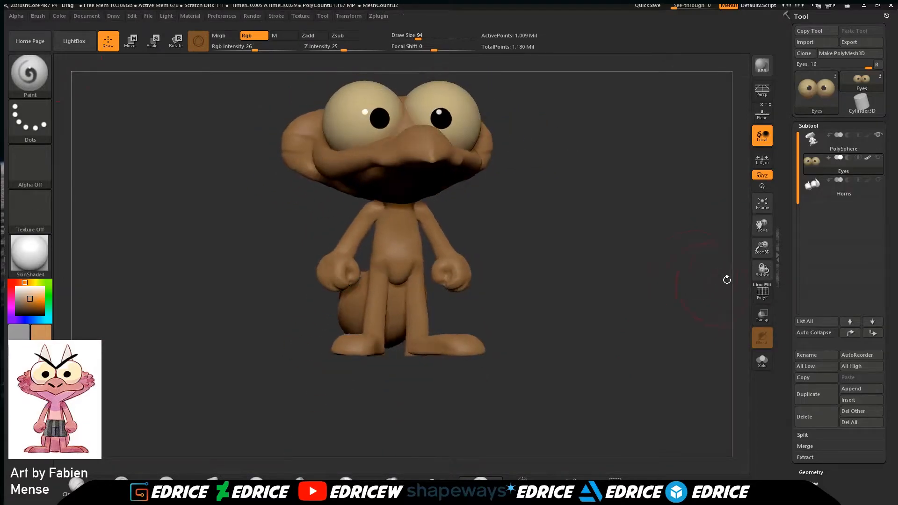
Activate the PolySphere body subtool and show the Eyes and Horns subtools with it.
left_click_drag(765, 250, 763, 276)
left_click(861, 145)
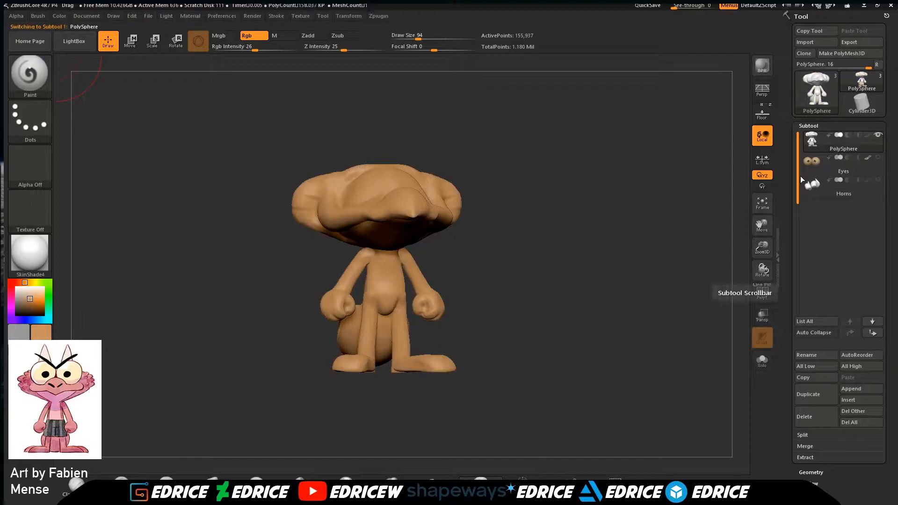
left_click(878, 158)
left_click(878, 180)
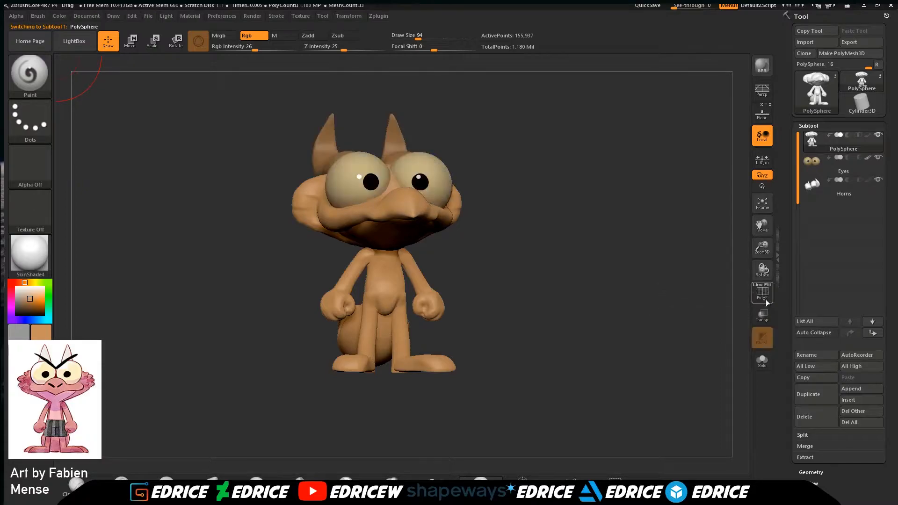
Display the polyframe to reveal the body's polygroups and switch to the ClayBuildup brush.
left_click(763, 294)
left_click(30, 72)
left_click(135, 87)
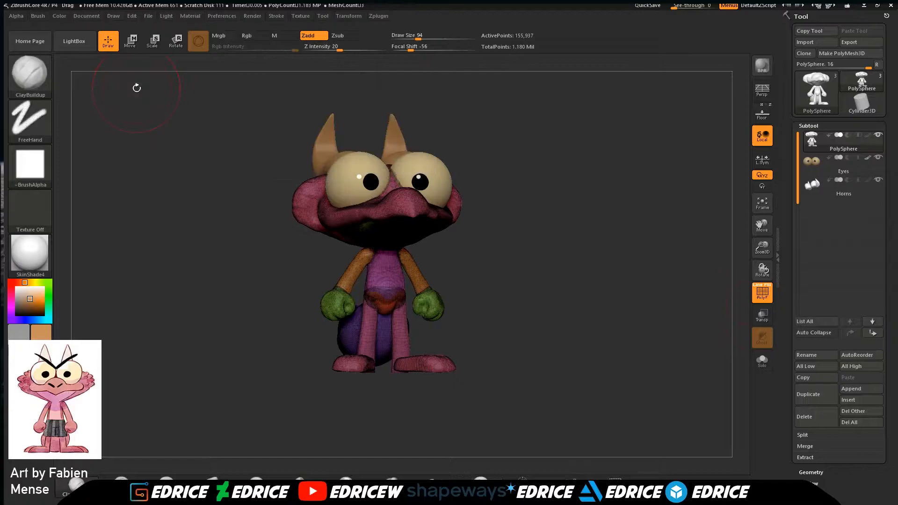
left_click_drag(601, 261, 596, 246)
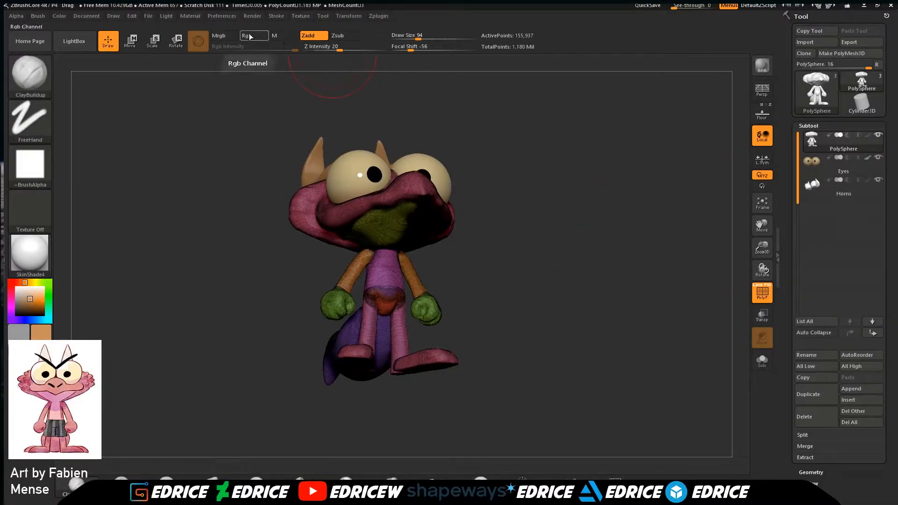
Save the project file.
left_click(148, 15)
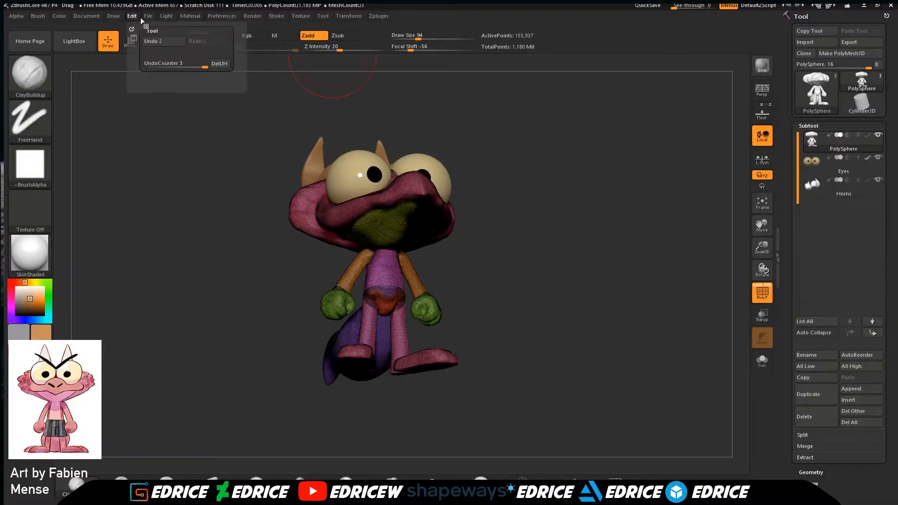
left_click(214, 35)
left_click(818, 477)
left_click(477, 260)
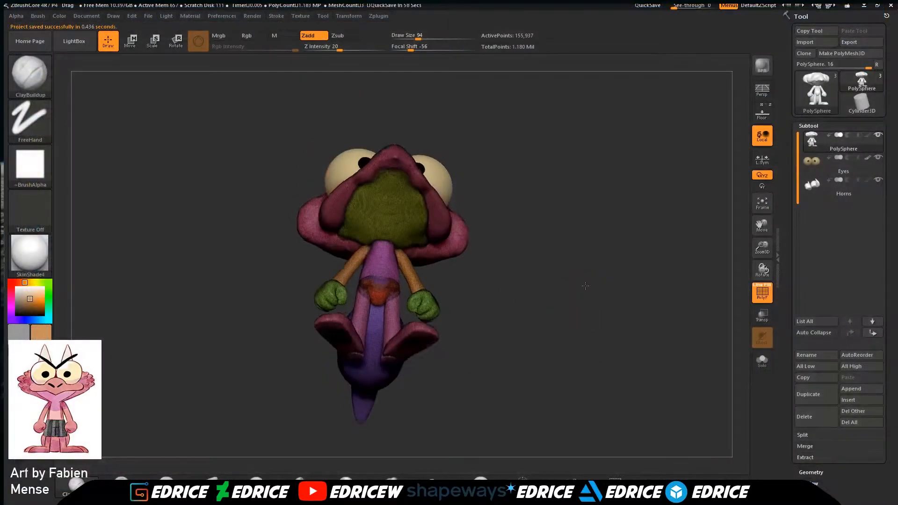
Isolate the mouth interior polygroup, then invert the visibility to hide only that part.
left_click_drag(585, 287, 578, 256)
left_click(391, 217, "ctrl+shift")
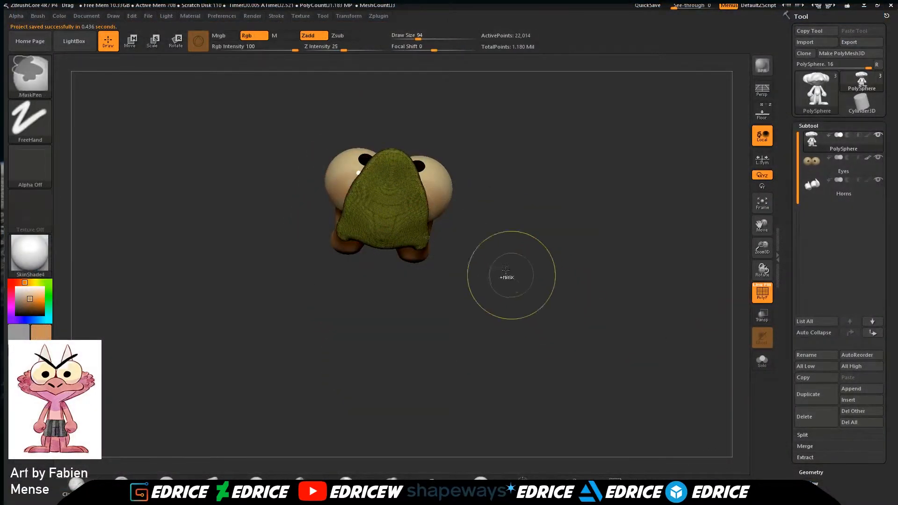
left_click(590, 271, "ctrl+shift")
left_click_drag(596, 269, 649, 301, "shift")
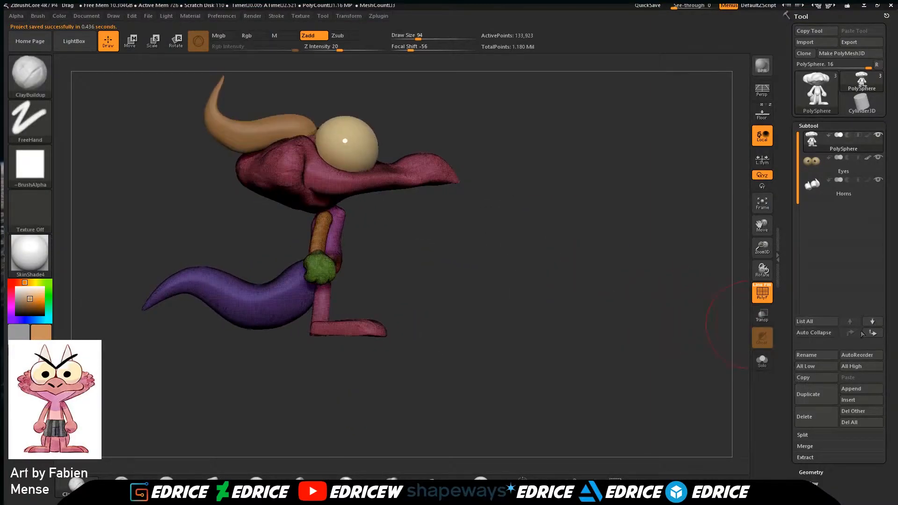
Try grouping the visible head, torso, limbs and tail into a single polygroup.
scroll(887, 340, "down", 3)
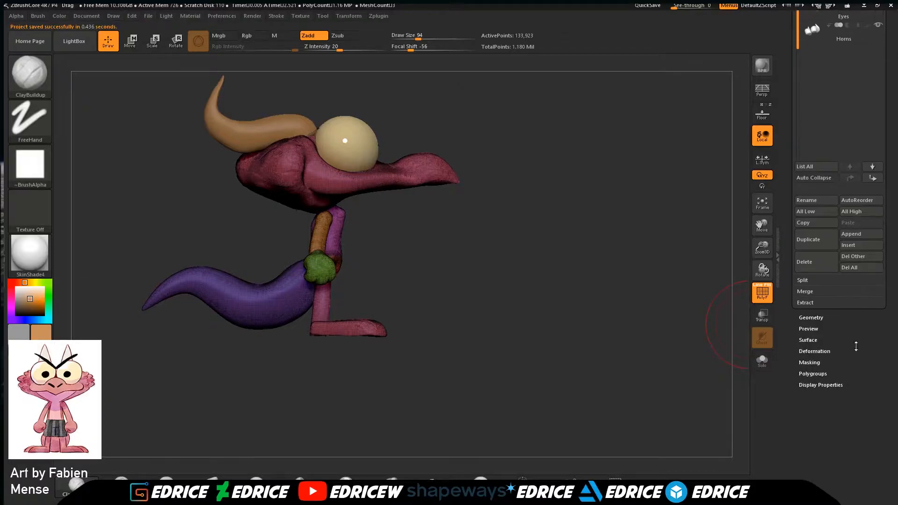
scroll(837, 330, "up", 3)
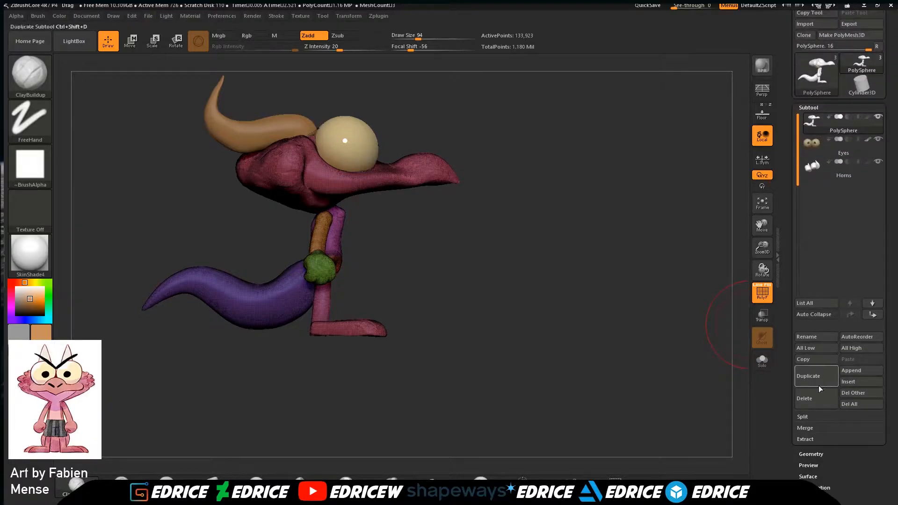
scroll(852, 465, "down", 1)
left_click_drag(852, 465, 852, 463)
left_click(828, 477)
left_click_drag(872, 425, 862, 334)
left_click(822, 284)
Unhide the whole body, try remeshing it with DynaMesh, and undo the remesh.
mouse_move(693, 287)
left_mouse_down()
mouse_move(614, 289)
mouse_move(597, 267)
left_mouse_up()
left_click(603, 279, "ctrl+shift")
left_click_drag(645, 204, 597, 362, "ctrl")
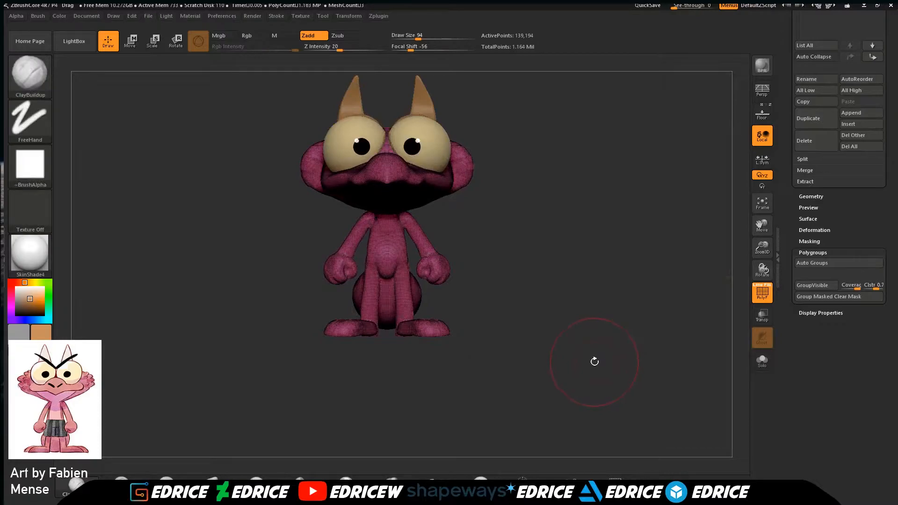
key("ctrl+z")
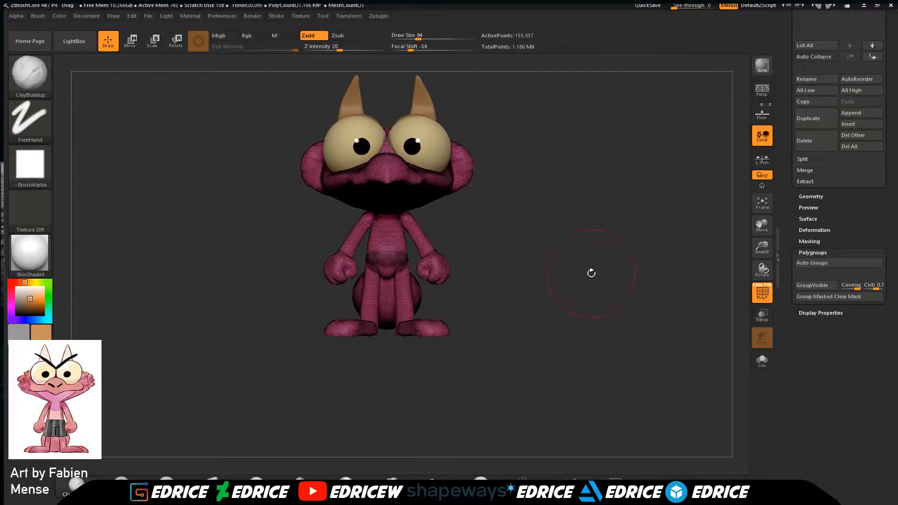
Open the geometry settings, redo the body remesh and turn off the polyframe display.
left_click_drag(843, 207, 830, 247)
left_click(805, 246)
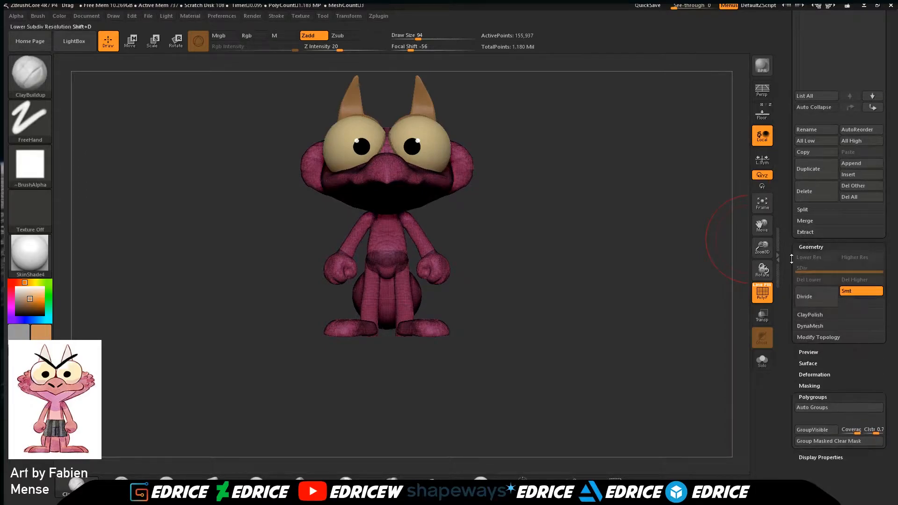
key("ctrl+shift+z")
left_click_drag(604, 326, 675, 296)
left_click(762, 292)
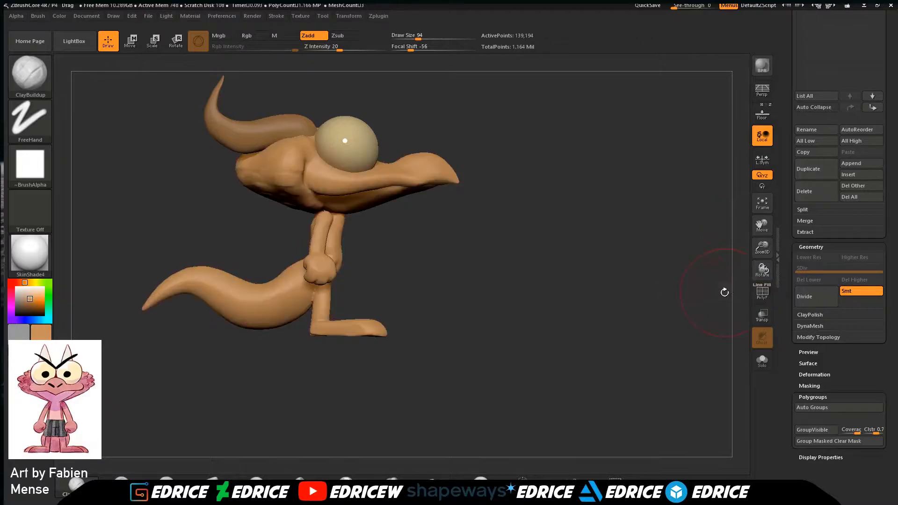
Examine the torso, limbs and tail up close from the front and side.
left_click_drag(723, 289, 706, 282)
left_click_drag(761, 248, 762, 291)
left_click_drag(761, 226, 764, 145)
left_click_drag(709, 234, 654, 221, "shift")
left_click_drag(561, 172, 557, 215)
left_click_drag(410, 49, 412, 49)
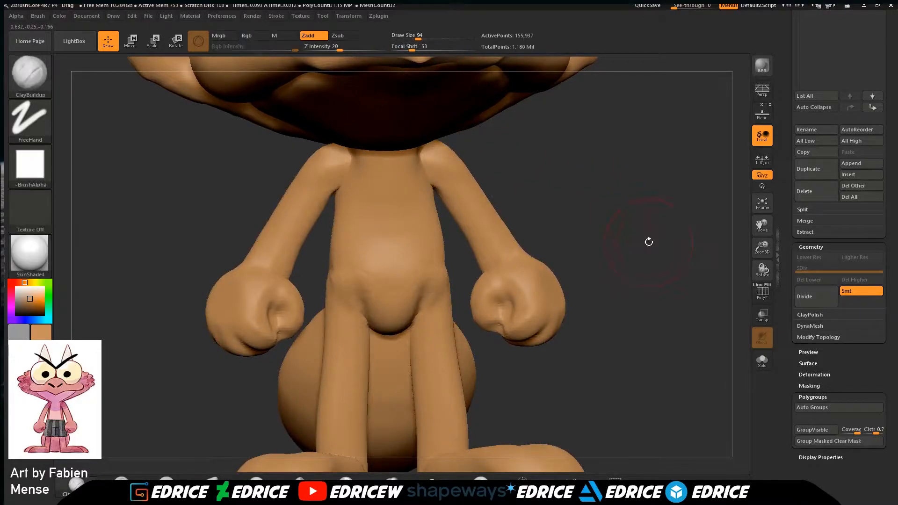
left_click_drag(641, 309, 712, 292)
mouse_move(767, 252)
left_mouse_down()
mouse_move(764, 229)
mouse_move(856, 235)
left_mouse_up()
left_click_drag(662, 281, 577, 297)
Hide the mouth interior and tail polygroups, keeping the head, torso and limbs visible.
left_click(298, 327, "ctrl+shift")
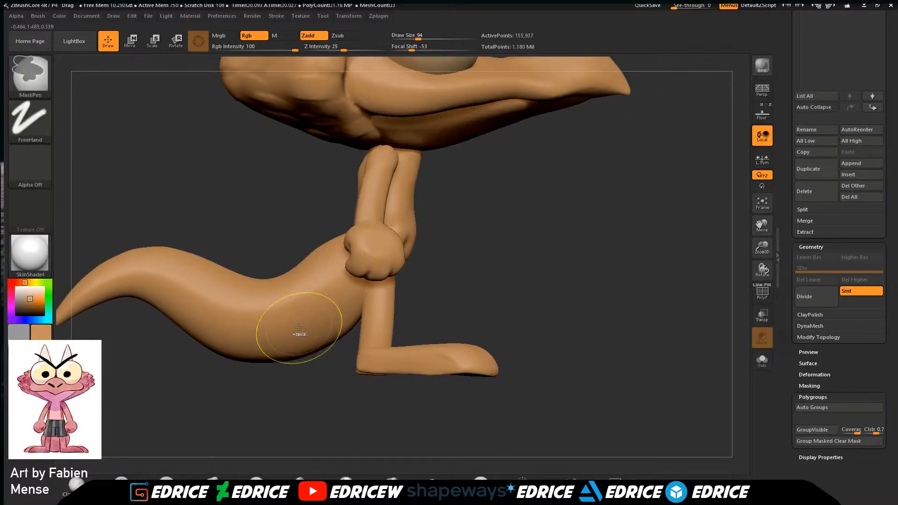
left_click(298, 328, "ctrl+shift")
left_click(298, 328, "ctrl+shift")
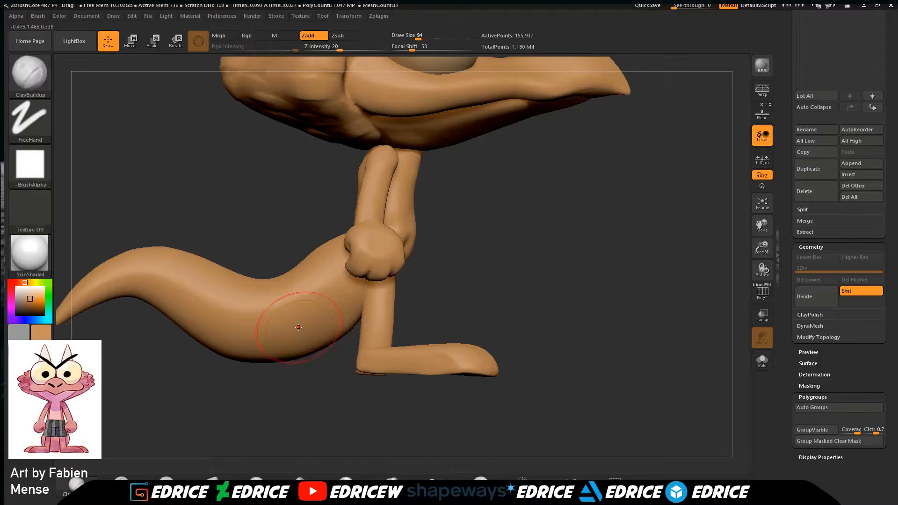
left_click(355, 336, "ctrl+shift")
left_click(472, 297, "ctrl+shift")
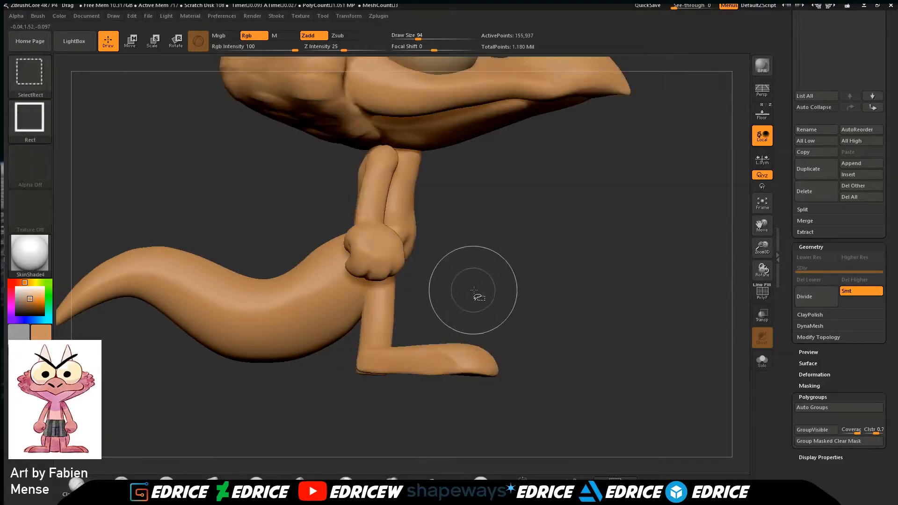
left_click(462, 123, "ctrl+shift")
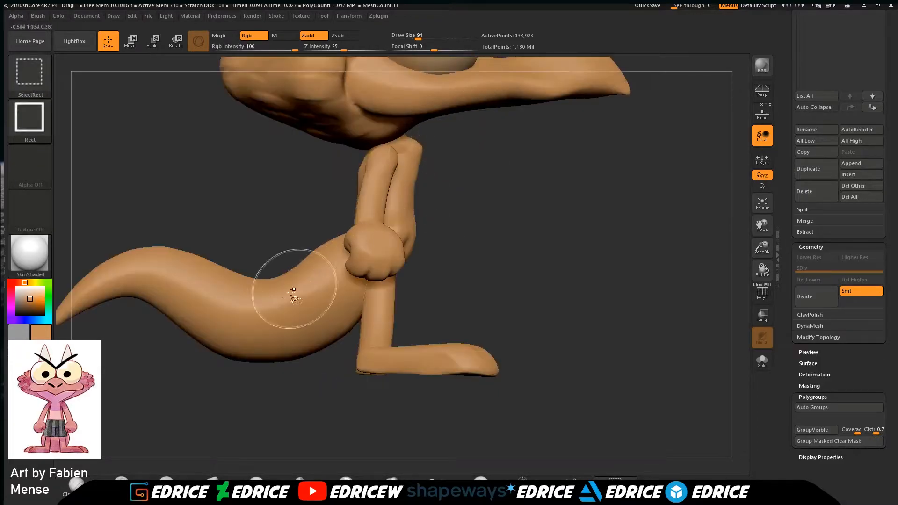
Group the visible head, torso and limbs into one polygroup, and remesh the full body with the polyframe displayed.
left_click_drag(530, 271, 514, 279)
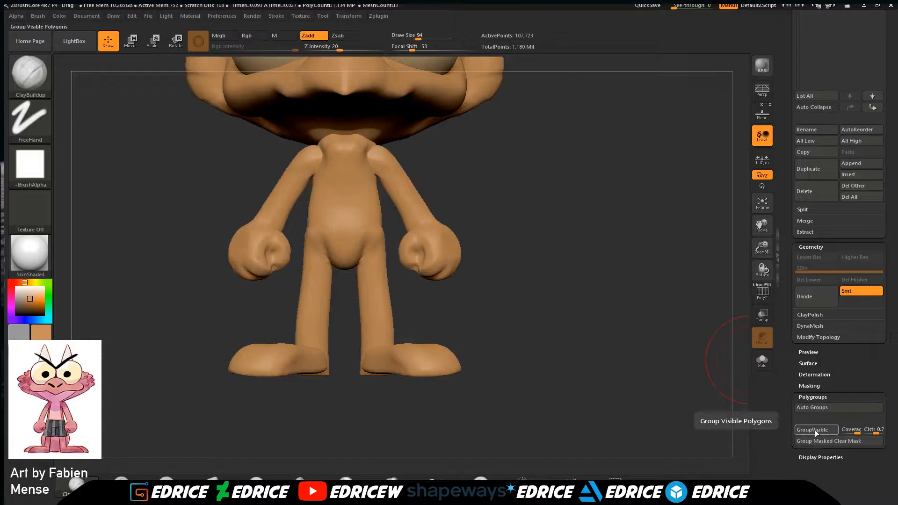
left_click_drag(598, 358, 667, 248)
left_click(763, 292)
mouse_move(702, 299)
left_mouse_down()
mouse_move(690, 331)
mouse_move(633, 380)
mouse_move(603, 385)
left_mouse_up()
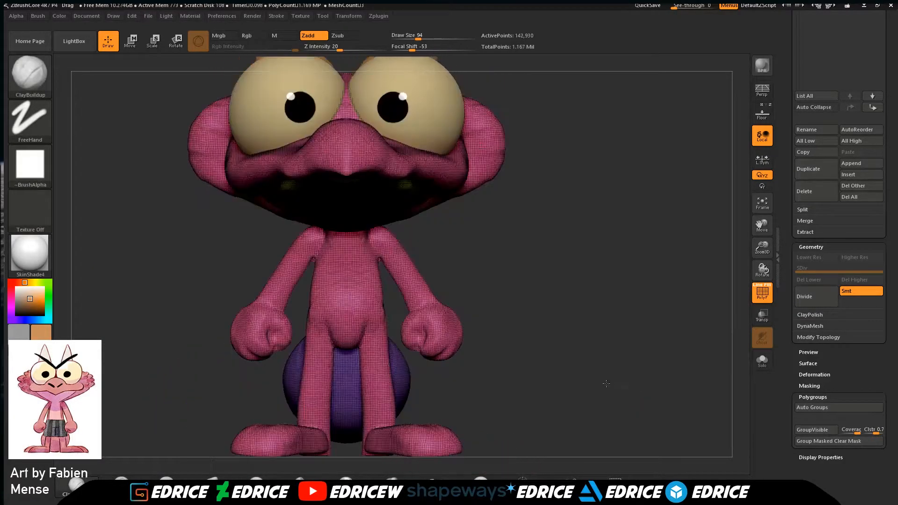
Isolate the combined head and body polygroup and turn off the polyframe.
left_click(364, 314, "ctrl+shift")
left_click_drag(599, 318, 514, 318)
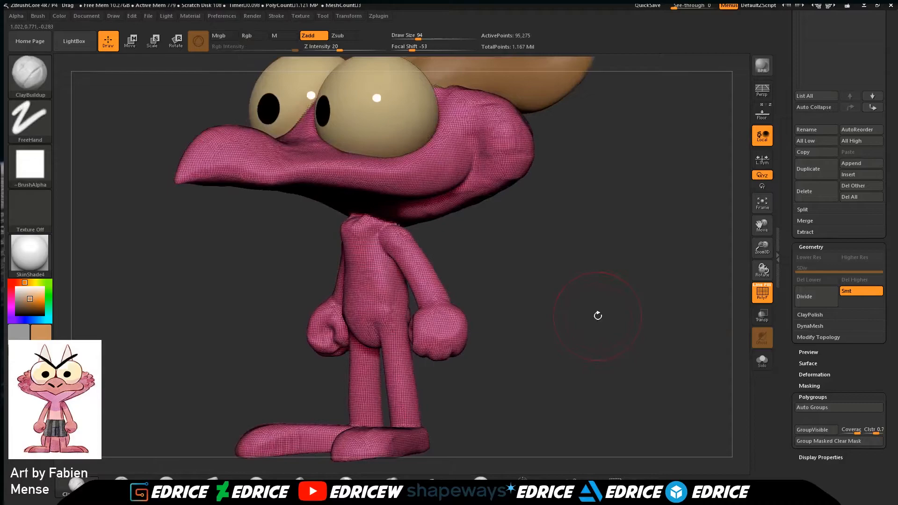
mouse_move(763, 270)
left_mouse_down()
mouse_move(790, 243)
mouse_move(764, 276)
left_mouse_up()
left_click_drag(764, 229, 778, 172)
left_click_drag(678, 260, 703, 258)
left_click(762, 292)
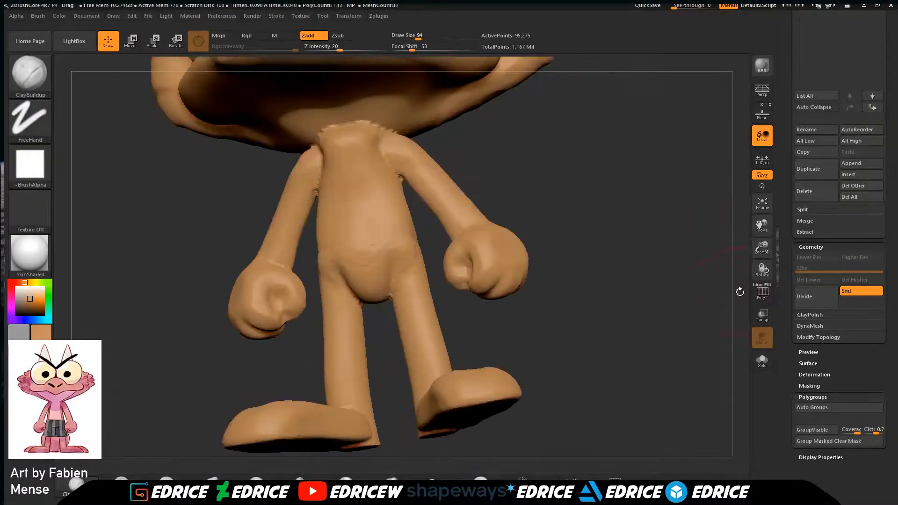
Set the draw size to 62 and smooth the seams where the arms and legs join the torso.
left_click_drag(724, 286, 696, 283, "shift")
mouse_move(418, 49)
left_mouse_down()
mouse_move(409, 49)
mouse_move(416, 49)
left_mouse_up()
left_click_drag(416, 38, 417, 38)
left_click_drag(481, 110, 344, 230)
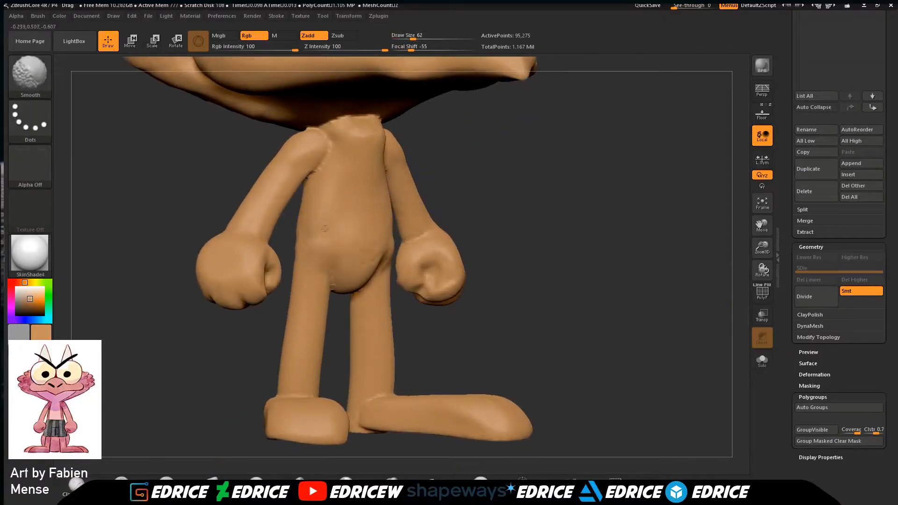
left_click_drag(344, 302, 457, 209, "shift")
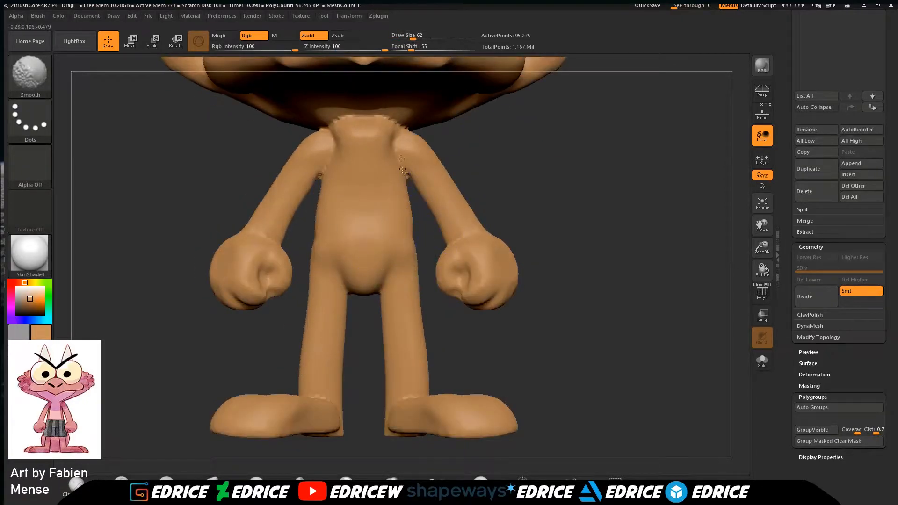
mouse_move(517, 141)
left_mouse_down()
mouse_move(418, 152)
mouse_move(417, 135)
mouse_move(473, 162)
left_mouse_up()
left_click_drag(461, 234, 403, 275, "shift")
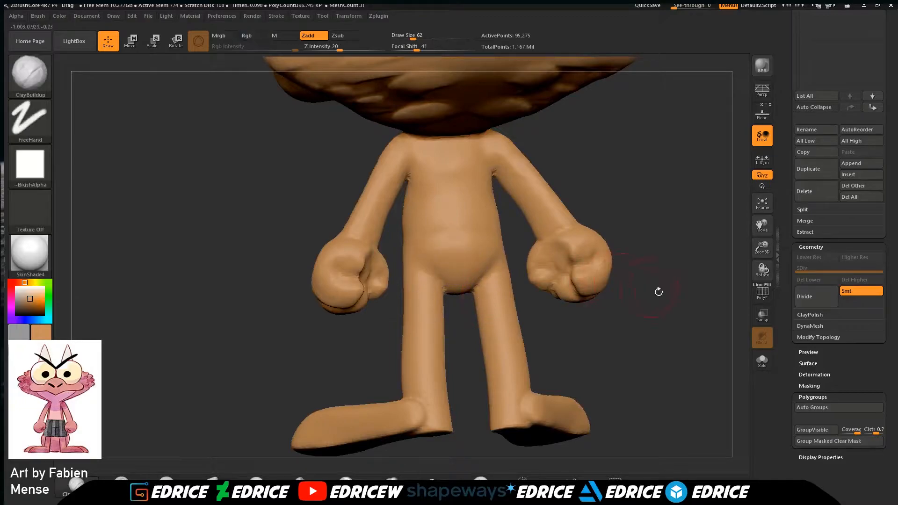
Smooth the seams around the ankles, heels and soles where the legs meet the feet.
left_click_drag(649, 287, 651, 327, "shift")
left_click_drag(762, 226, 762, 181)
mouse_move(673, 239)
left_mouse_down()
mouse_move(667, 150)
mouse_move(634, 152)
left_mouse_up()
mouse_move(538, 277)
left_mouse_down("shift")
mouse_move(543, 285)
mouse_move(523, 264)
left_mouse_up("shift")
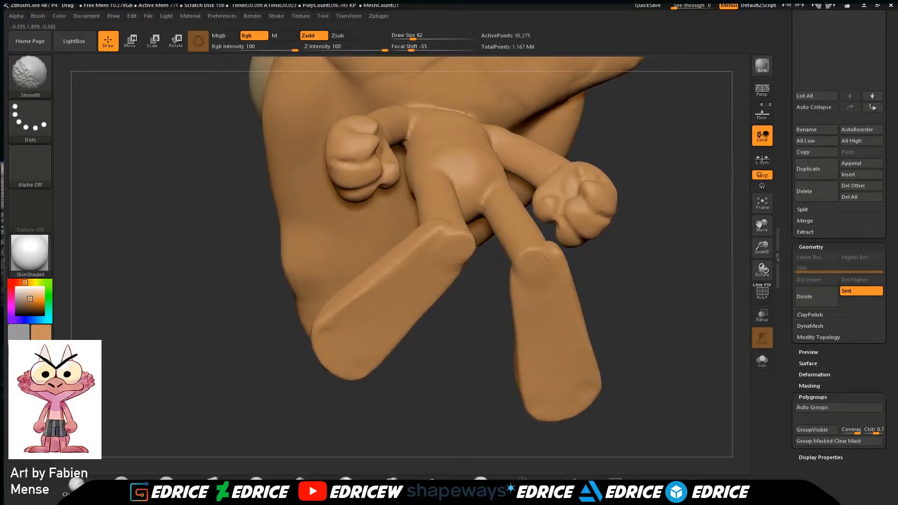
left_click_drag(488, 328, 463, 290)
left_click_drag(520, 248, 541, 365, "shift")
mouse_move(482, 346)
left_mouse_down()
mouse_move(482, 394)
mouse_move(521, 399)
mouse_move(650, 332)
mouse_move(655, 375)
left_mouse_up()
mouse_move(482, 257)
left_mouse_down("shift")
mouse_move(511, 260)
mouse_move(499, 276)
mouse_move(585, 264)
mouse_move(617, 248)
left_mouse_up("shift")
left_click_drag(527, 268, 474, 292, "shift")
left_click_drag(482, 331, 620, 262)
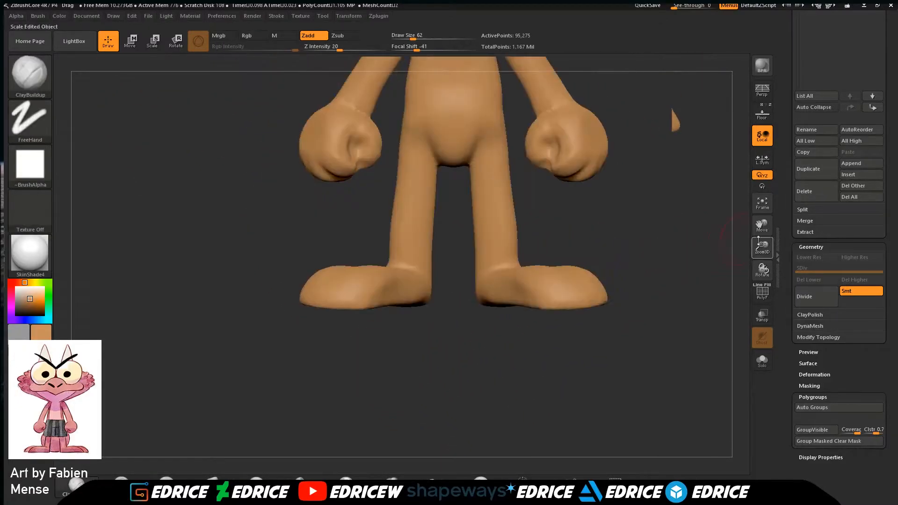
Unhide the remaining body parts and frame the whole character.
left_click(762, 207)
mouse_move(733, 282)
left_mouse_down()
mouse_move(688, 291)
mouse_move(673, 248)
mouse_move(607, 238)
mouse_move(656, 265)
mouse_move(650, 302)
left_mouse_up()
left_click_drag(663, 262, 706, 263)
left_click_drag(763, 230, 624, 307)
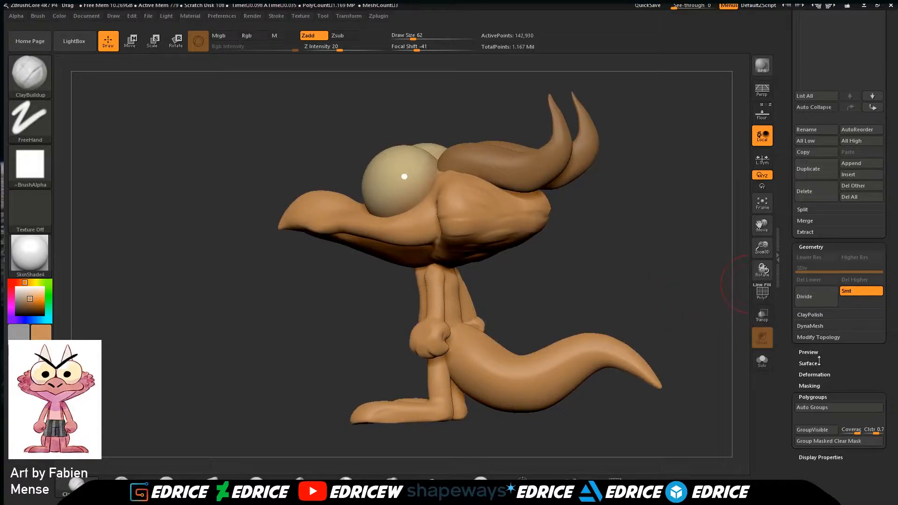
Open the body's DynaMesh settings to check the resolution.
left_click_drag(837, 360, 837, 373)
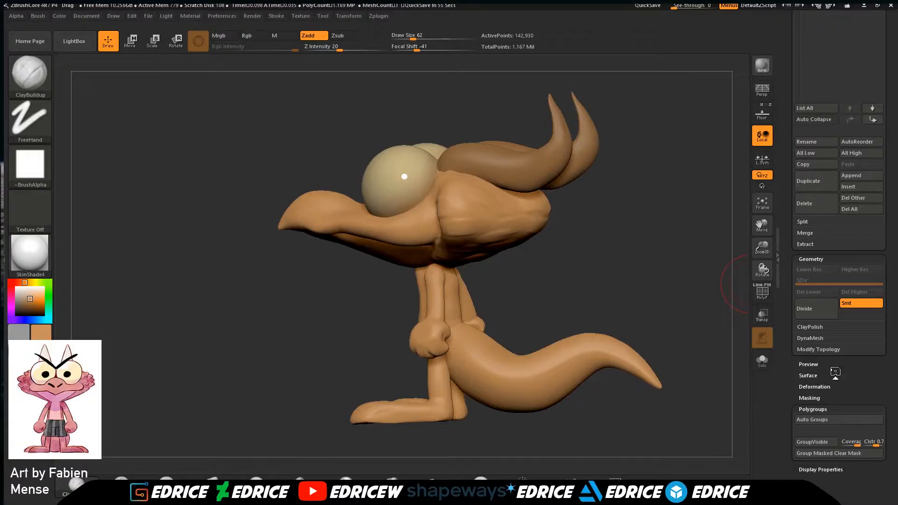
left_click(817, 338)
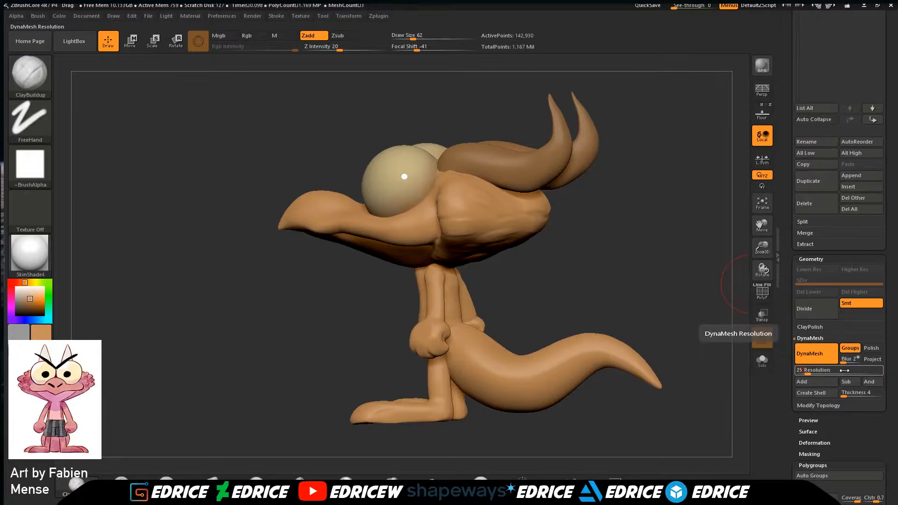
left_click_drag(673, 277, 649, 278, "shift")
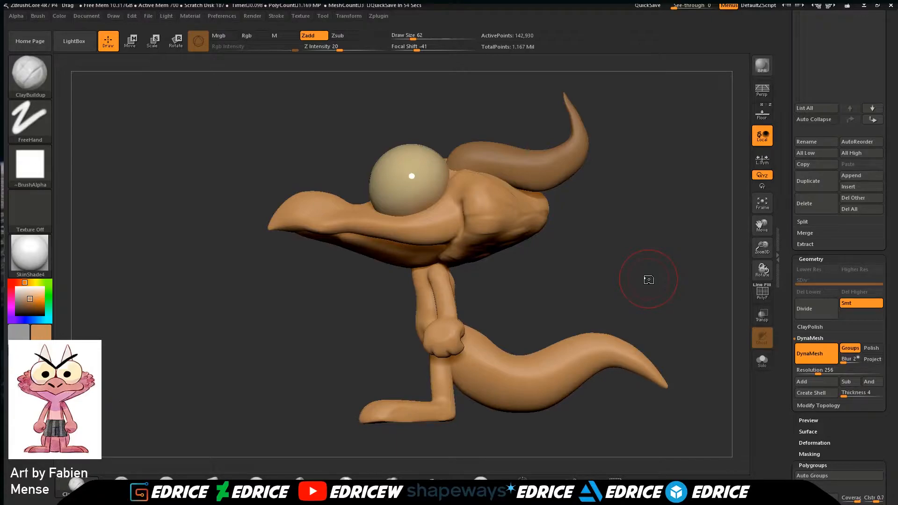
Set the current color to a muted red, RGB 175, 76, 85, for the character's skin.
left_click(11, 300)
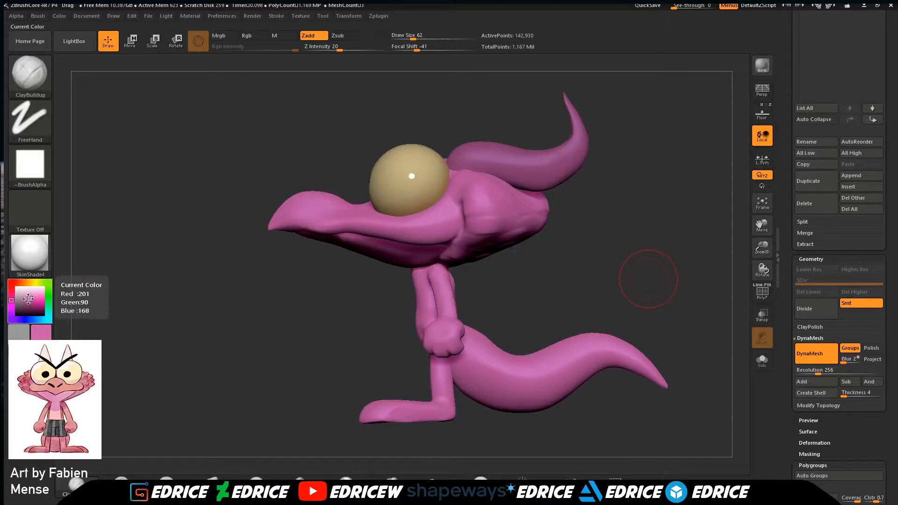
left_click_drag(25, 301, 12, 288)
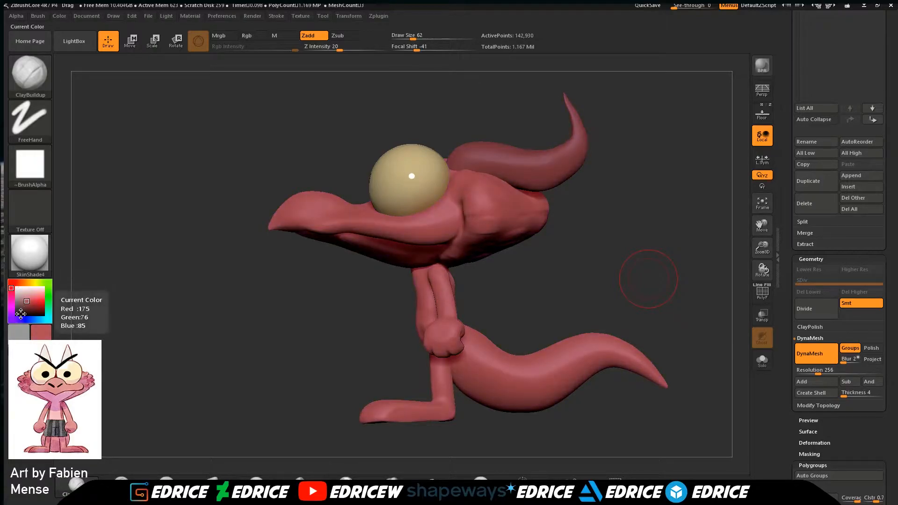
left_click_drag(648, 278, 681, 271, "shift")
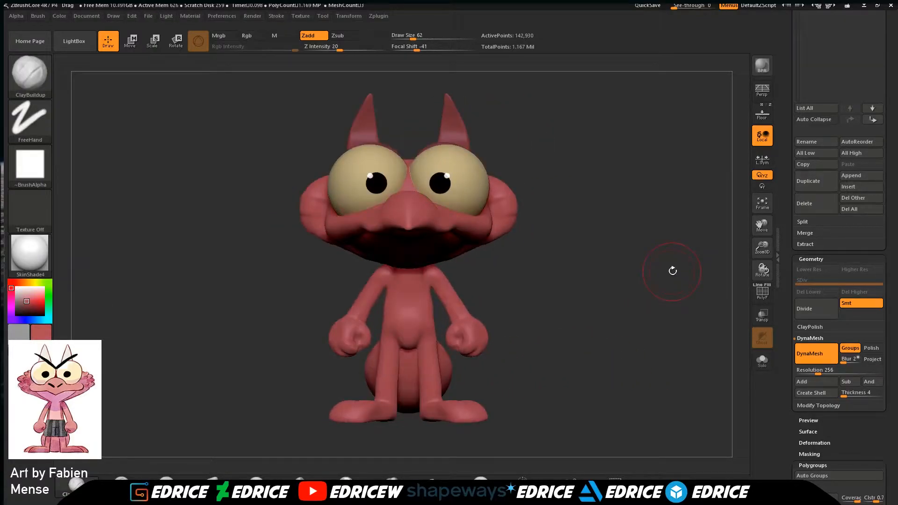
Remesh the body with DynaMesh at resolution 256 and smooth the side and underside of the head.
left_click_drag(581, 269, 673, 263)
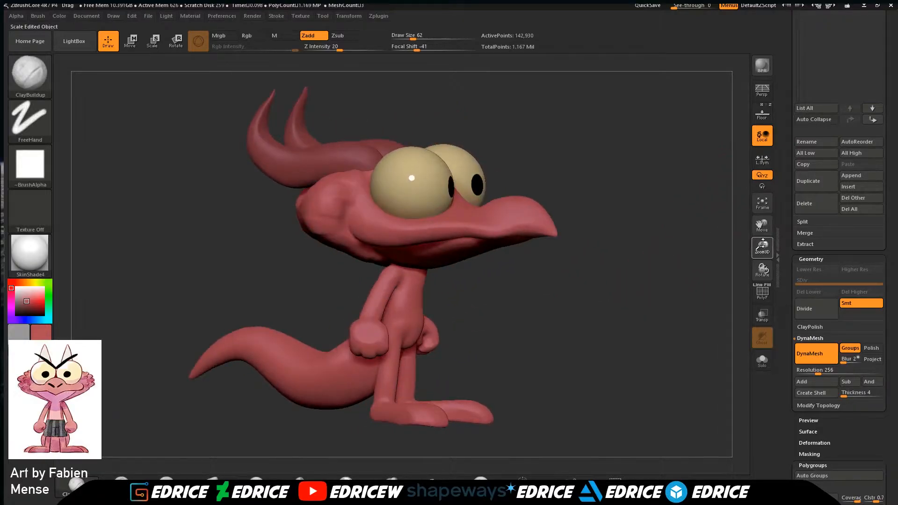
left_click_drag(762, 248, 755, 302)
left_click_drag(660, 261, 608, 318, "ctrl")
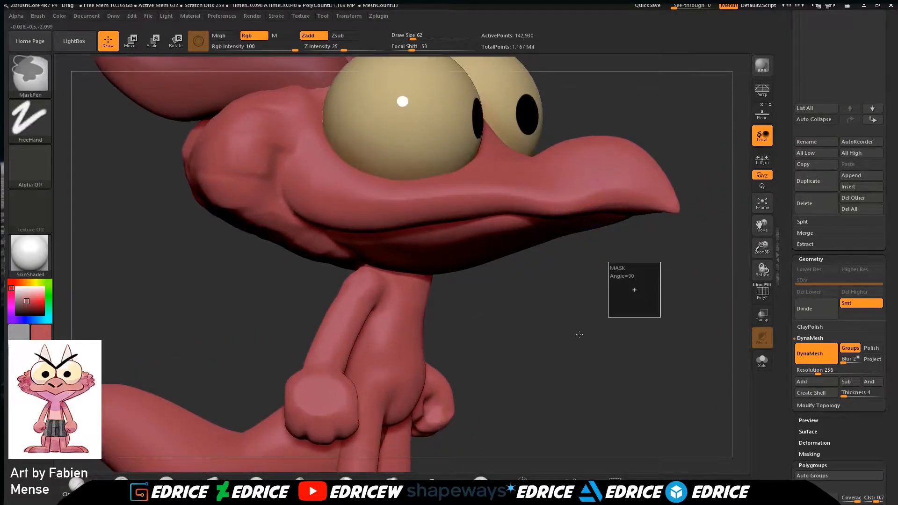
left_click_drag(623, 239, 629, 212, "shift")
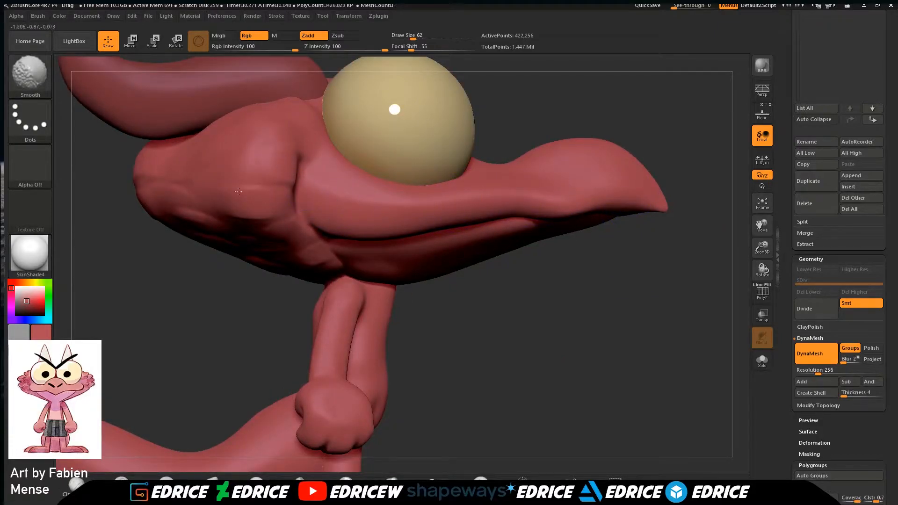
left_click_drag(444, 337, 444, 286)
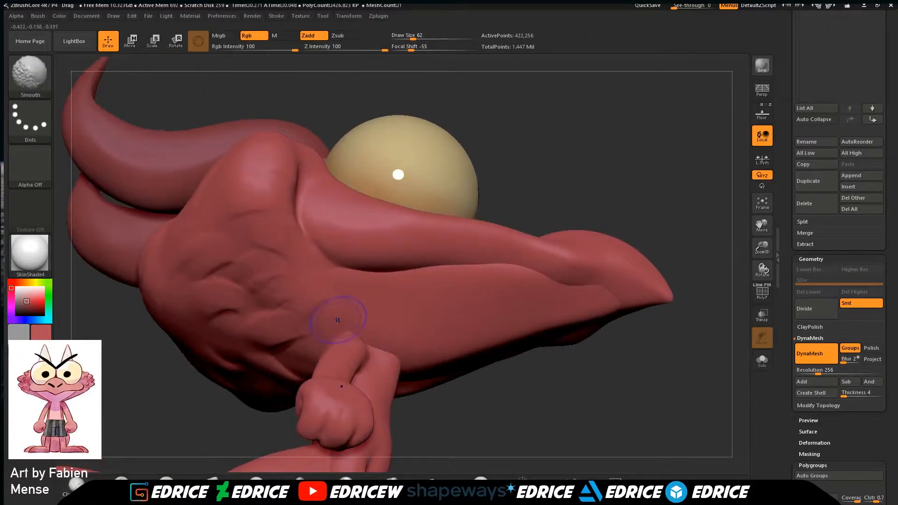
key("shift")
left_click_drag(571, 160, 607, 228)
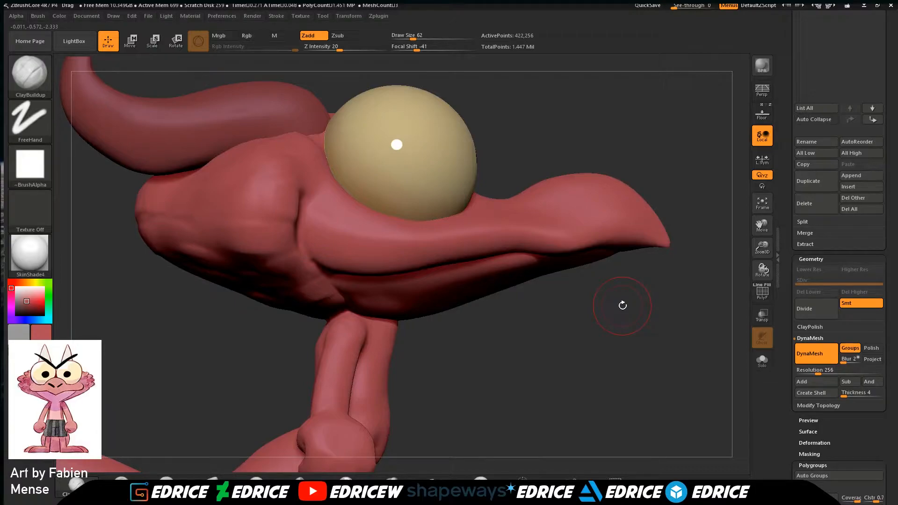
Smooth the surface around the beak's tip and hide the lower jaw to expose the upper beak's underside.
left_click_drag(663, 312, 631, 197)
left_click_drag(761, 247, 762, 290)
left_click_drag(762, 226, 628, 245)
key("shift")
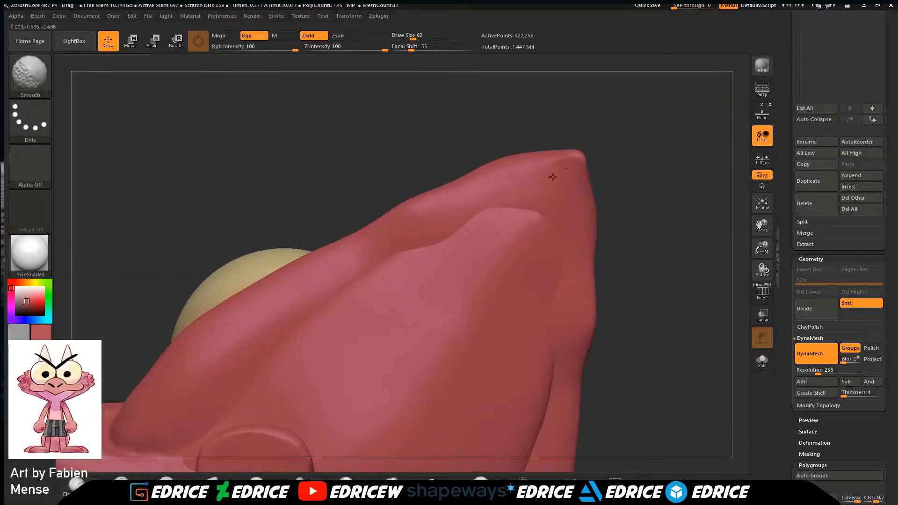
left_click(491, 204, "ctrl+shift")
mouse_move(629, 201)
left_mouse_down()
mouse_move(660, 241)
mouse_move(658, 257)
left_mouse_up()
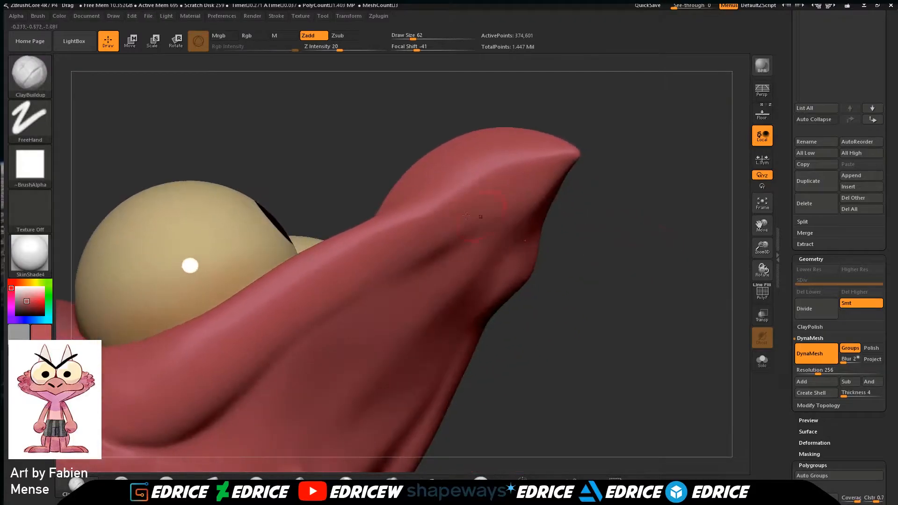
Flatten and smooth the edges and underside of the upper beak with the hPolish brush.
left_click(30, 84)
left_click(235, 94)
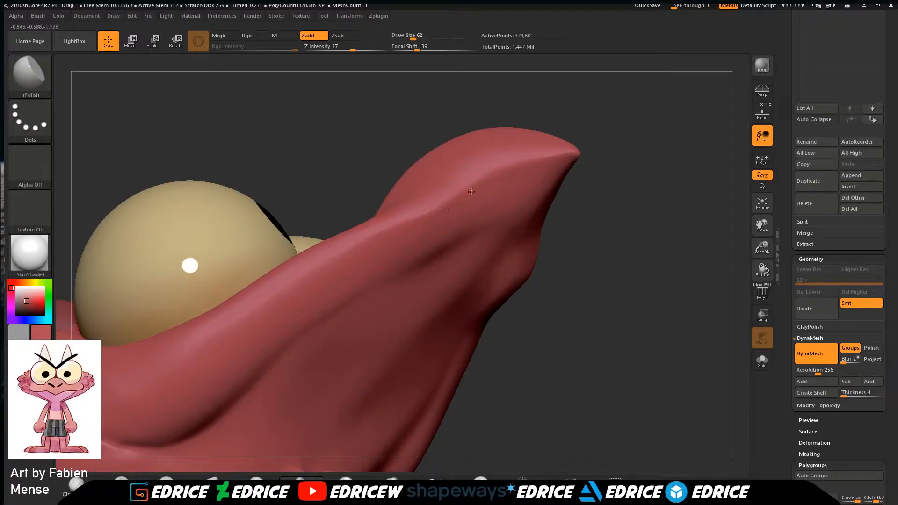
left_click_drag(629, 252, 548, 261)
mouse_move(601, 205)
left_mouse_down()
mouse_move(472, 180)
mouse_move(402, 197)
left_mouse_up()
left_click_drag(567, 268, 449, 219)
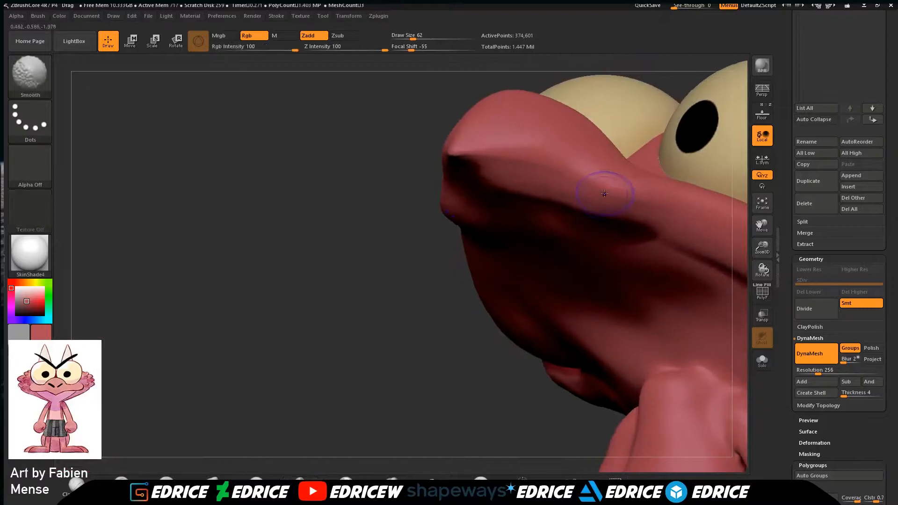
left_click_drag(346, 290, 523, 360)
mouse_move(651, 253)
left_mouse_down()
mouse_move(641, 287)
mouse_move(628, 260)
mouse_move(659, 255)
left_mouse_up()
Polish and smooth the top of the snout using hPolish with draw size 108 and focal shift -35.
left_click_drag(413, 53, 419, 50)
left_click_drag(418, 39, 420, 39)
left_click_drag(637, 276, 649, 304)
left_click_drag(569, 230, 504, 256)
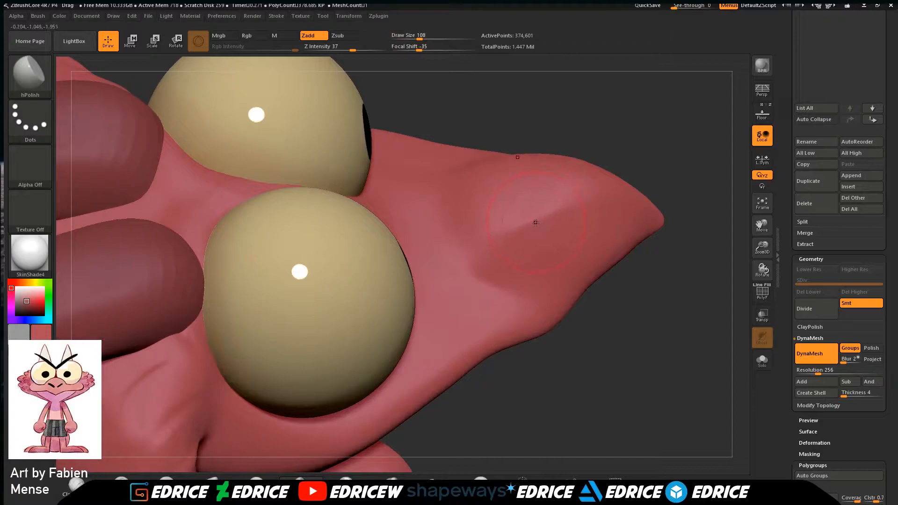
left_click_drag(528, 249, 507, 262)
left_click_drag(599, 210, 596, 209)
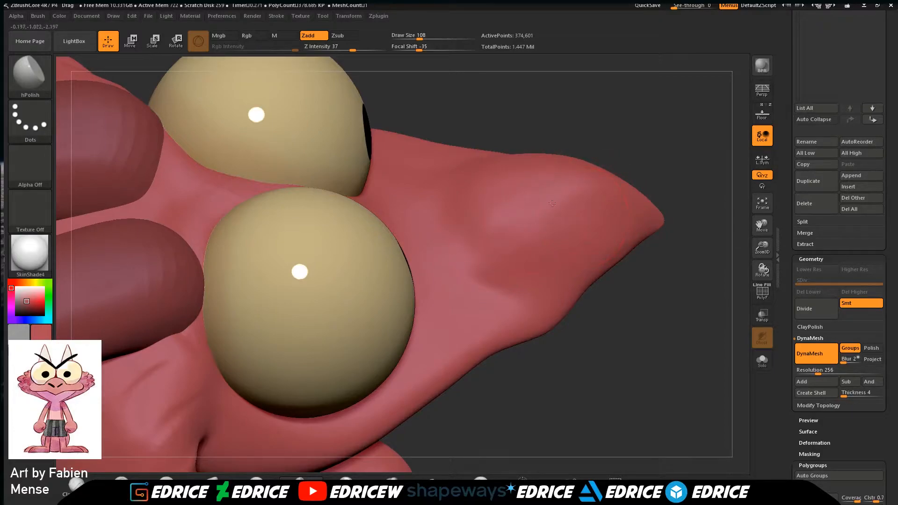
left_click_drag(541, 238, 526, 257, "shift")
Smooth the side of the upper beak along the lip.
left_click_drag(643, 297, 632, 279)
left_click_drag(718, 194, 703, 182)
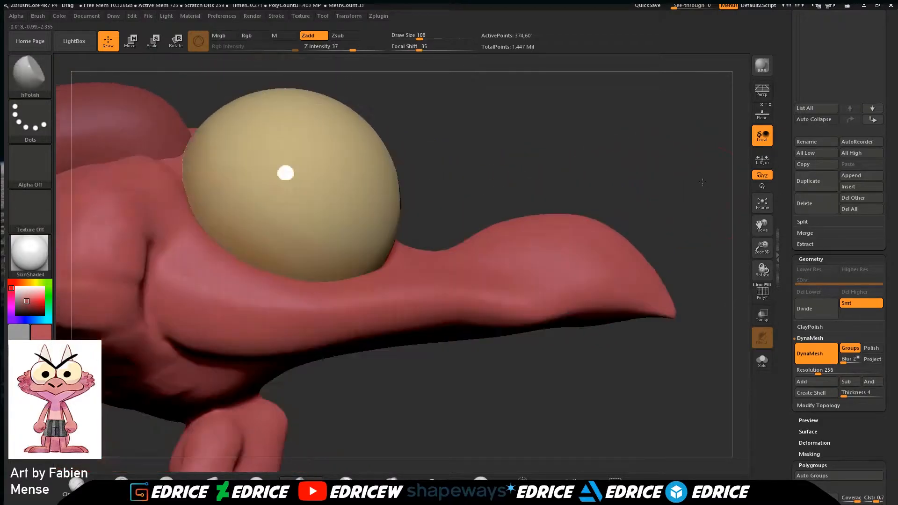
mouse_move(691, 220)
left_mouse_down()
mouse_move(657, 225)
mouse_move(641, 213)
mouse_move(674, 234)
mouse_move(687, 164)
mouse_move(683, 171)
left_mouse_up()
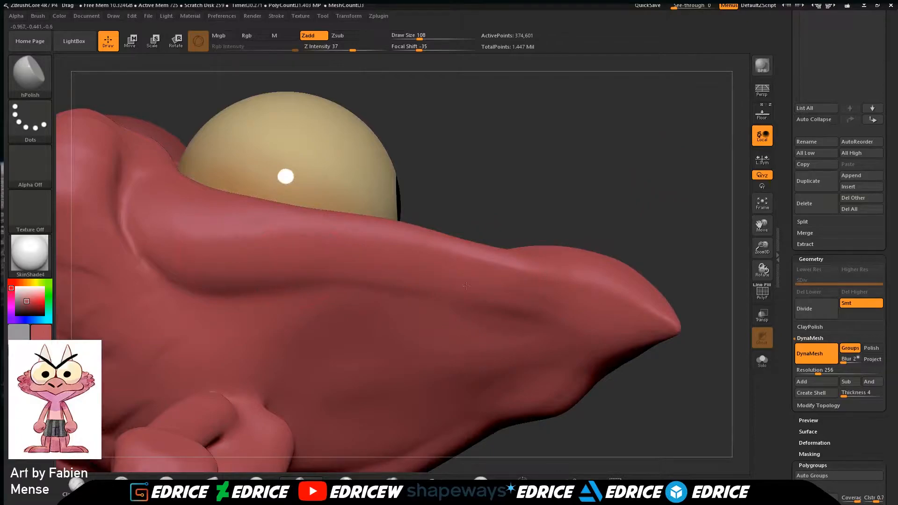
left_click_drag(696, 213, 677, 321)
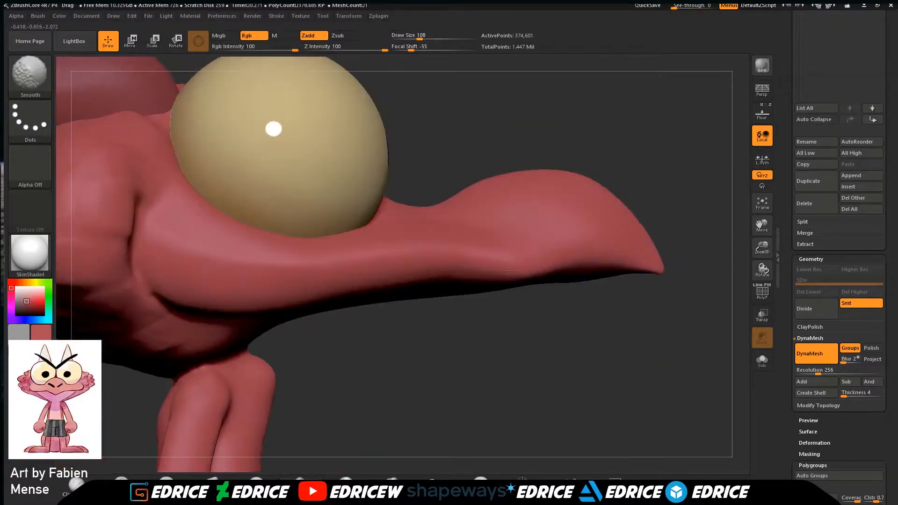
left_click_drag(523, 326, 487, 339)
Check the lower jaw on its own and restore the visibility of the entire body.
left_click_drag(763, 248, 762, 230)
left_click_drag(763, 226, 861, 264)
left_click_drag(677, 382, 698, 370)
left_click(485, 329, "ctrl+shift")
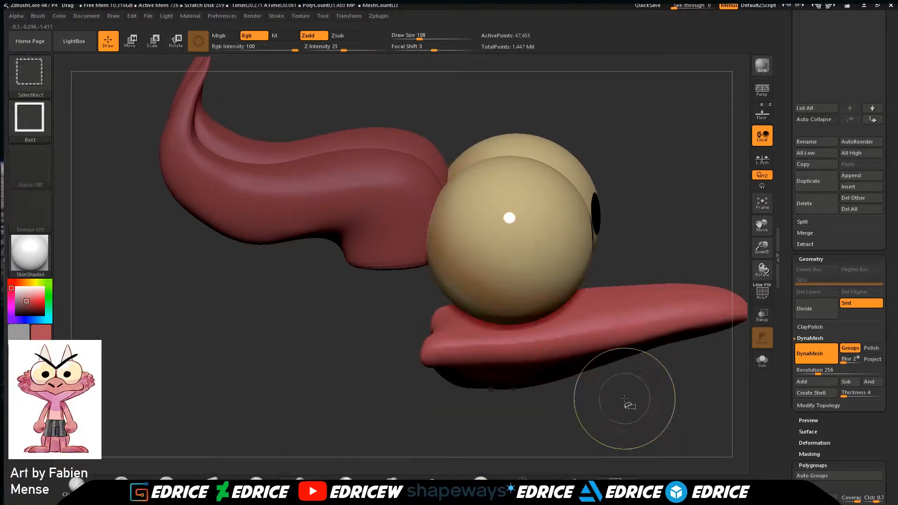
left_click(626, 397, "ctrl+shift")
Hide the Horns subtool and smooth the creases across the back of the head.
left_click_drag(891, 100, 892, 211)
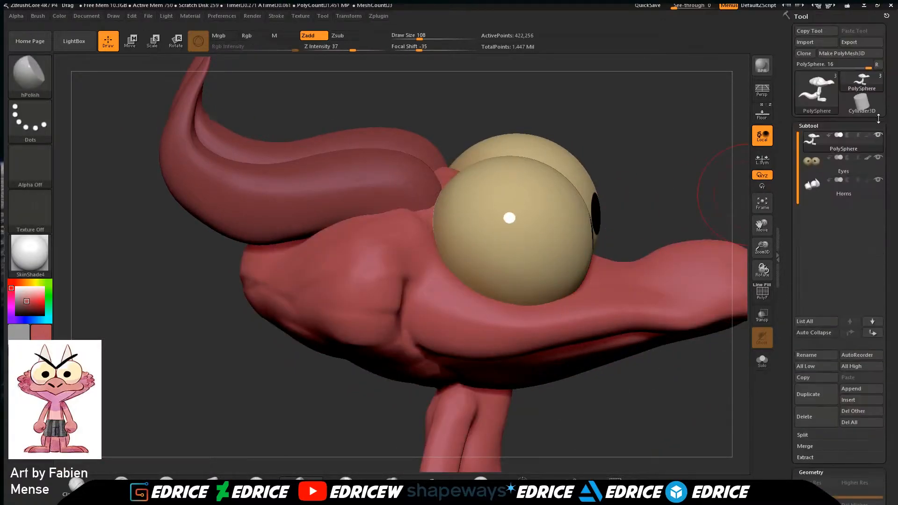
left_click(878, 180)
left_click_drag(635, 160, 683, 172)
left_click_drag(366, 259, 247, 271, "shift")
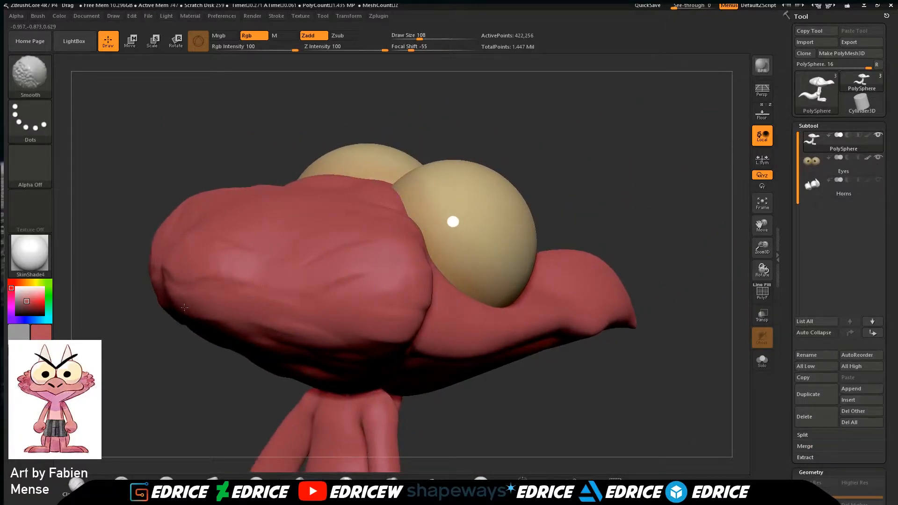
left_click_drag(186, 298, 188, 282, "shift")
Choose the Move brush with draw size 68 and compare the back of the head with the reference artwork.
left_click_drag(419, 37, 414, 38)
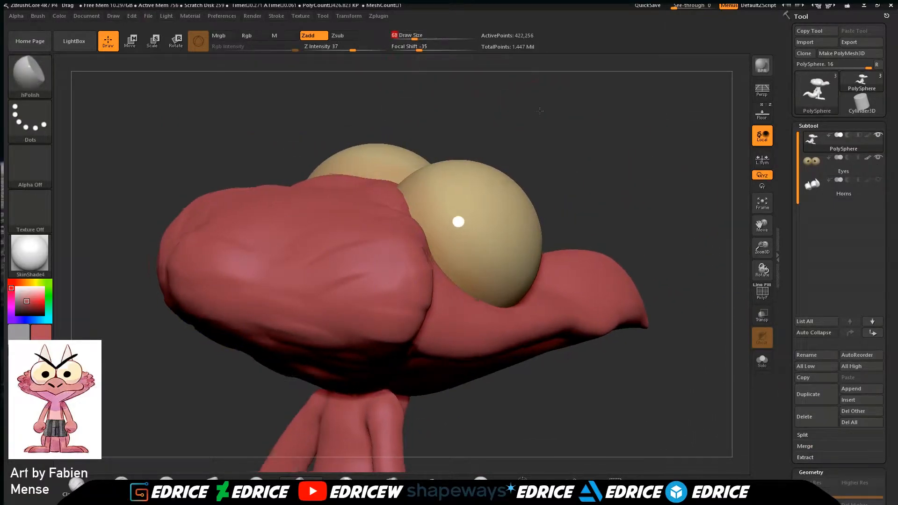
left_click_drag(543, 111, 569, 153)
left_click(35, 83)
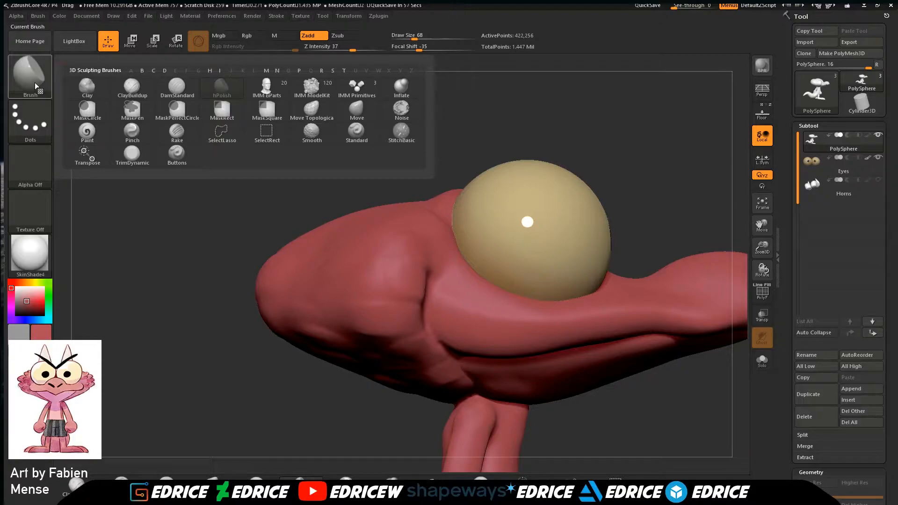
left_click(358, 111)
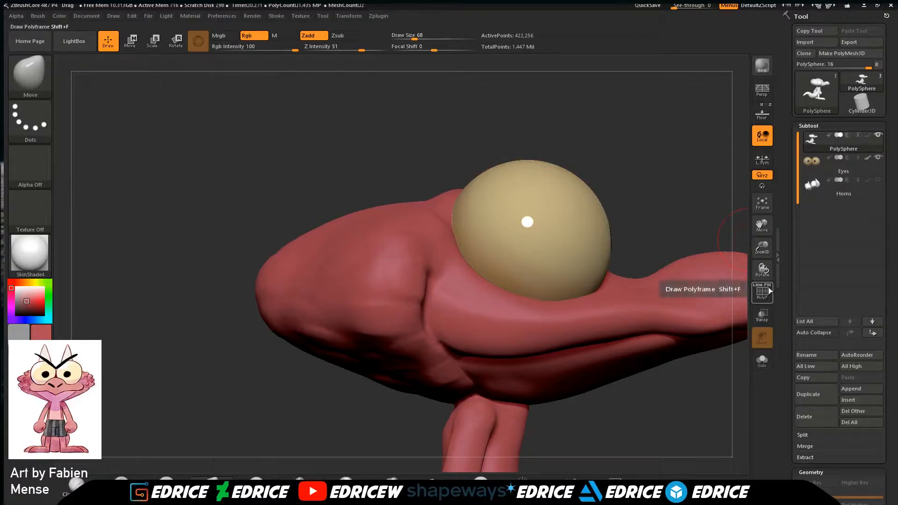
left_click(766, 121)
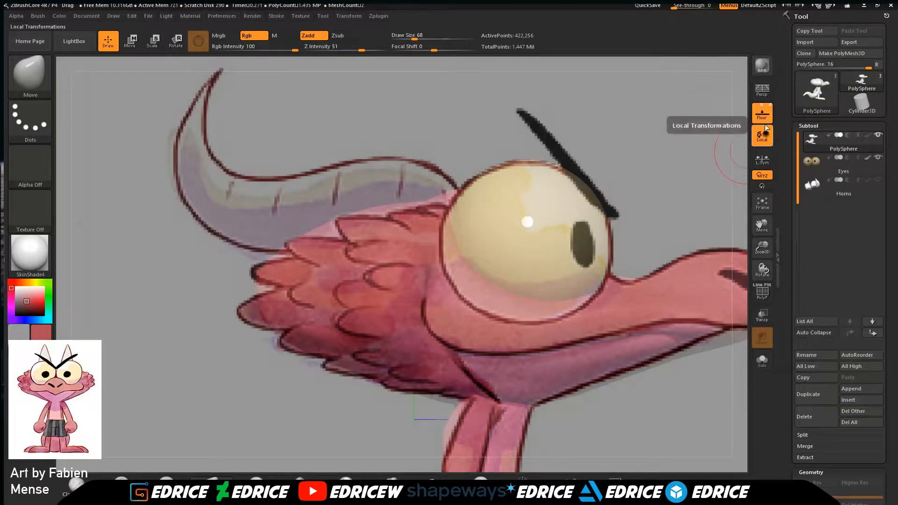
left_click(768, 121)
Mask the first round spots for feathers across the upper back of the head, using draw size 37.
left_click_drag(709, 150, 701, 151)
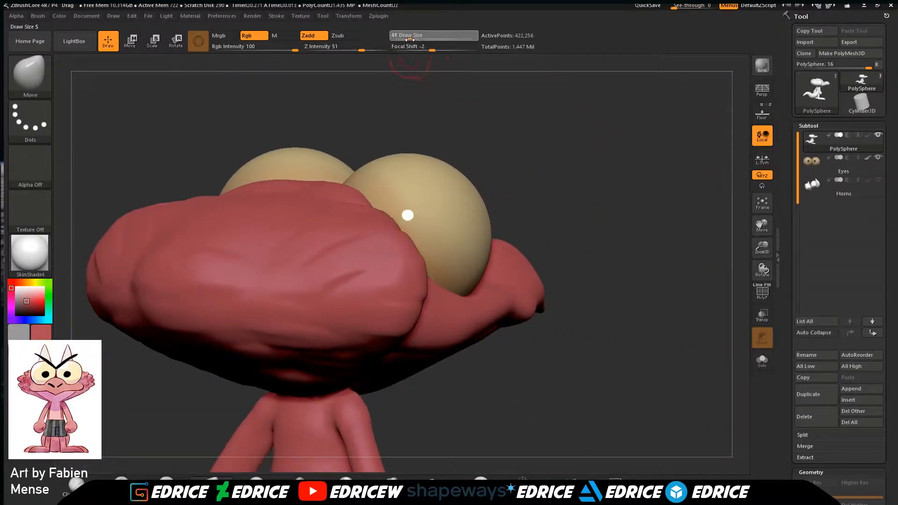
left_click_drag(410, 40, 409, 40)
left_click_drag(762, 248, 762, 227)
left_click_drag(561, 262, 603, 269, "shift")
mouse_move(561, 220)
left_mouse_down()
mouse_move(529, 187)
mouse_move(554, 224)
left_mouse_up()
left_click(297, 304, "ctrl")
left_click(332, 203, "ctrl")
left_click(346, 168, "ctrl")
left_click_drag(683, 140, 689, 105)
Mask more round feather spots further down the back of the head.
mouse_move(585, 196)
left_mouse_down()
mouse_move(622, 215)
mouse_move(580, 182)
left_mouse_up()
left_click(260, 202, "ctrl")
left_click(283, 268, "ctrl")
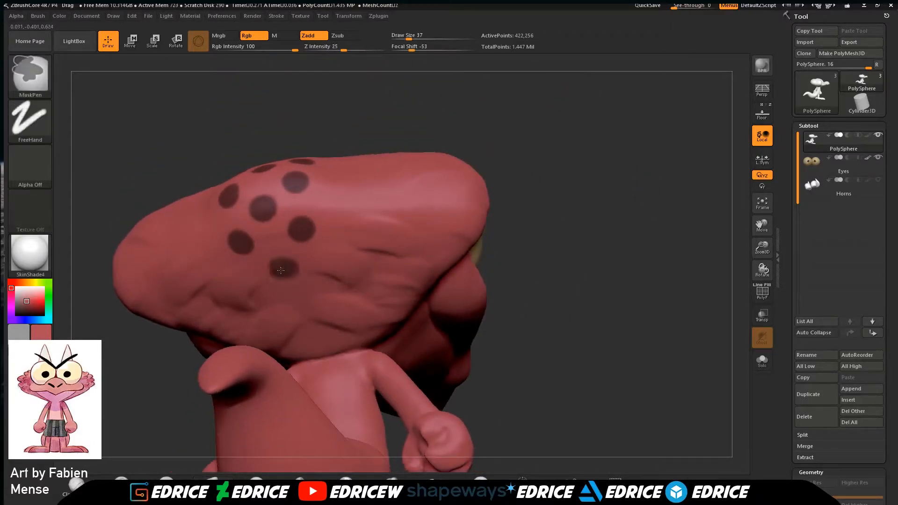
left_click(320, 264, "ctrl")
left_click(249, 278, "ctrl")
Invert the mask, pull the spots outward into feathers with the Move brush at draw size 172, and clear the mask.
mouse_move(583, 237)
left_mouse_down()
mouse_move(591, 238)
mouse_move(529, 229)
left_mouse_up()
left_click(603, 126, "ctrl")
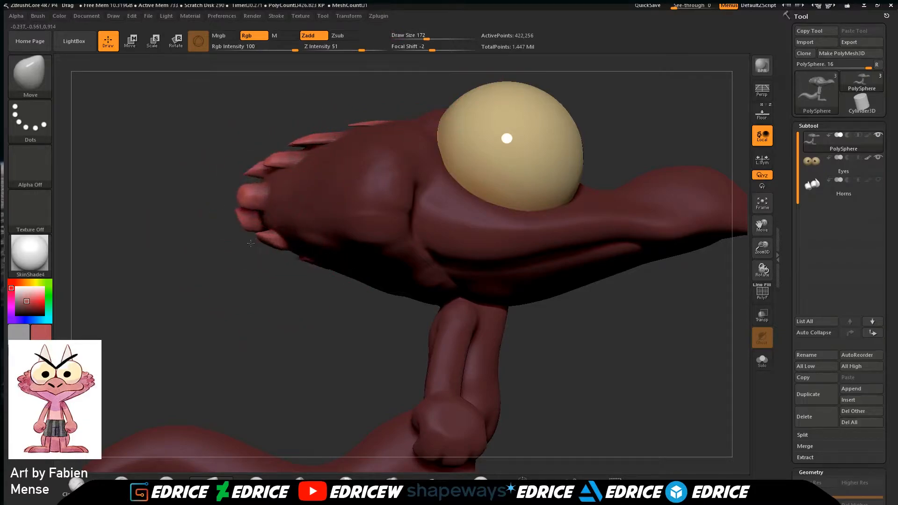
left_click_drag(281, 304, 561, 112)
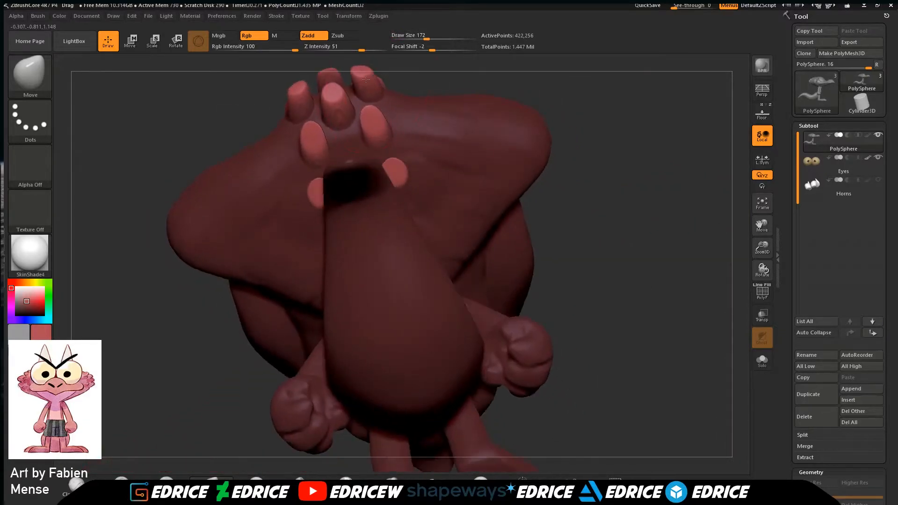
left_click_drag(589, 187, 730, 227)
left_click_drag(678, 206, 692, 224, "ctrl")
mouse_move(692, 225)
left_mouse_down()
mouse_move(662, 279)
mouse_move(623, 203)
left_mouse_up()
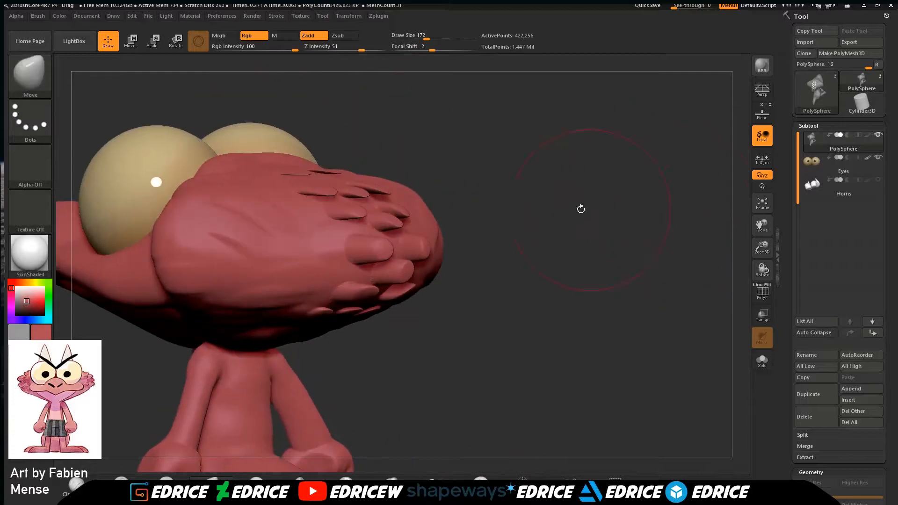
left_click_drag(487, 269, 488, 320)
Thicken the pulled-out feathers on the back of the head with the Inflate brush.
key("b")
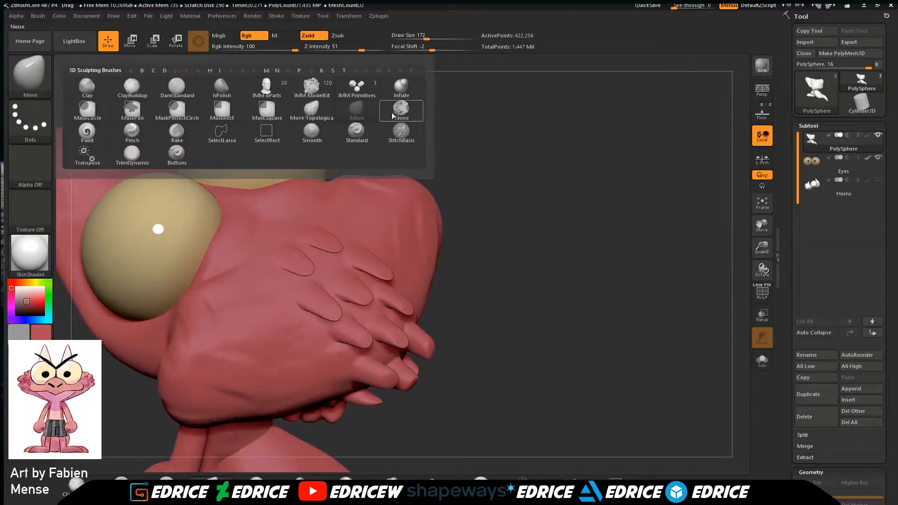
left_click(401, 87)
left_click_drag(477, 183, 496, 229)
left_click_drag(561, 243, 449, 262)
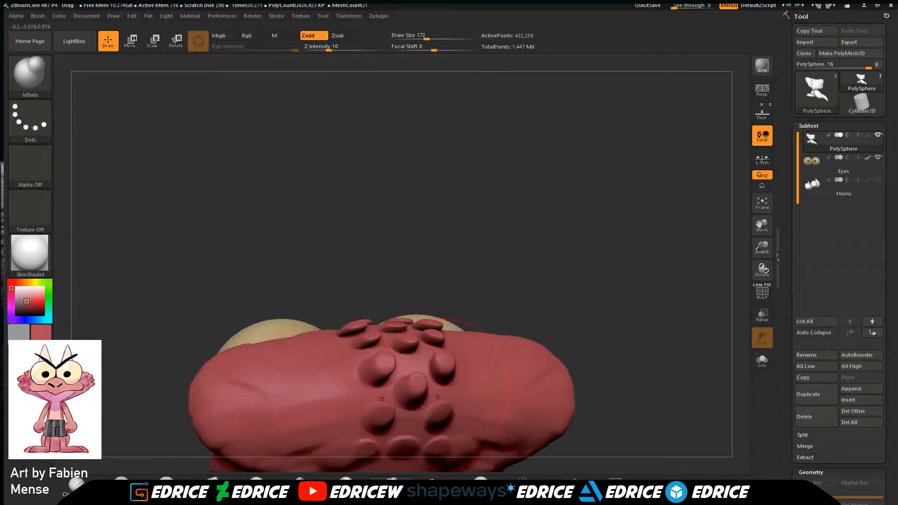
left_click(437, 453)
left_click_drag(608, 290, 627, 370)
left_click(435, 326)
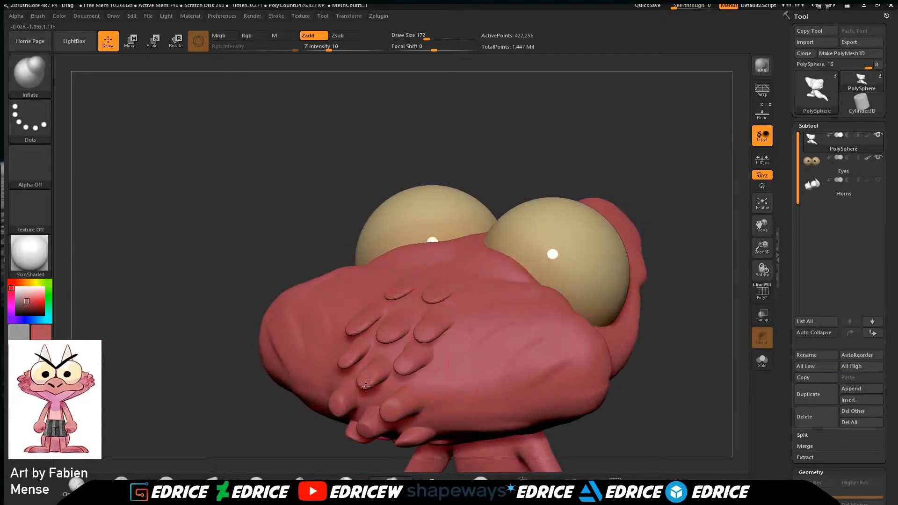
Remesh the body with DynaMesh to even out the stretched geometry of the new feathers.
left_click_drag(697, 234, 668, 259)
key("f")
left_click_drag(762, 246, 766, 280)
left_click_drag(299, 388, 345, 380, "ctrl")
Reshape the individual feather tips with the Move Topological brush at draw size 112.
left_click_drag(262, 374, 367, 360)
mouse_move(524, 365)
left_mouse_down()
mouse_move(592, 250)
mouse_move(655, 282)
mouse_move(683, 281)
left_mouse_up()
left_click(30, 75)
left_click(317, 113)
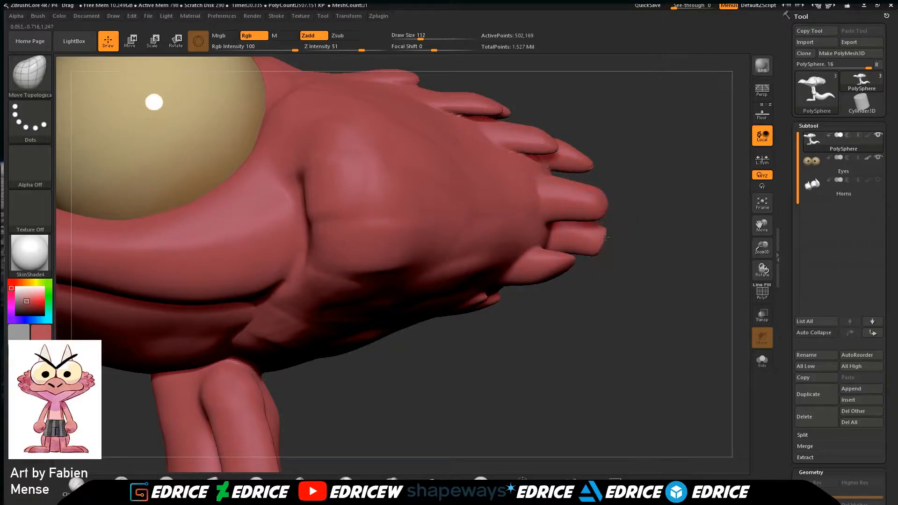
mouse_move(668, 255)
left_mouse_down()
mouse_move(623, 277)
mouse_move(669, 262)
left_mouse_up()
left_click_drag(617, 189, 614, 200)
left_click_drag(687, 280, 538, 267)
Mask another set of round spots beside the existing feathers on the head, using draw size 33.
left_click(762, 203)
left_click_drag(762, 248, 760, 234)
left_click_drag(694, 309, 696, 222)
left_click_drag(763, 248, 765, 261)
left_click_drag(762, 226, 786, 260)
left_click_drag(664, 150, 734, 136)
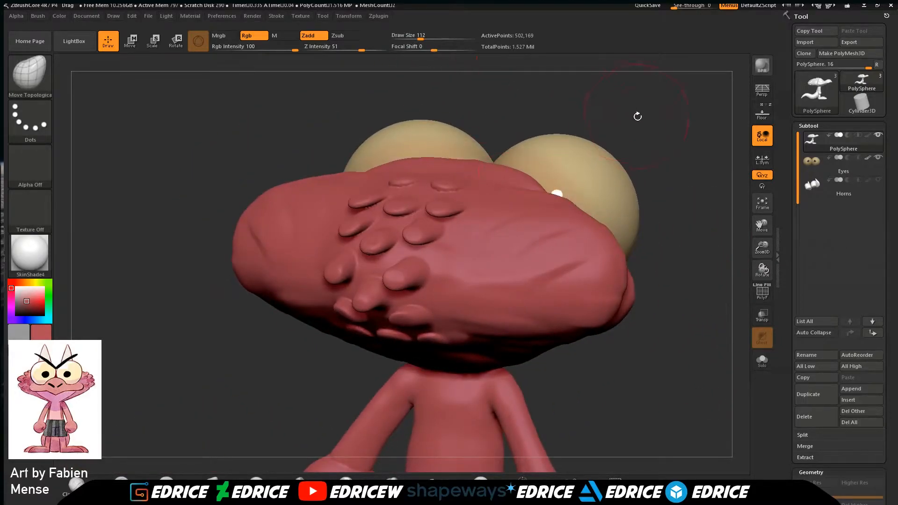
left_click_drag(635, 114, 402, 79)
key("ctrl")
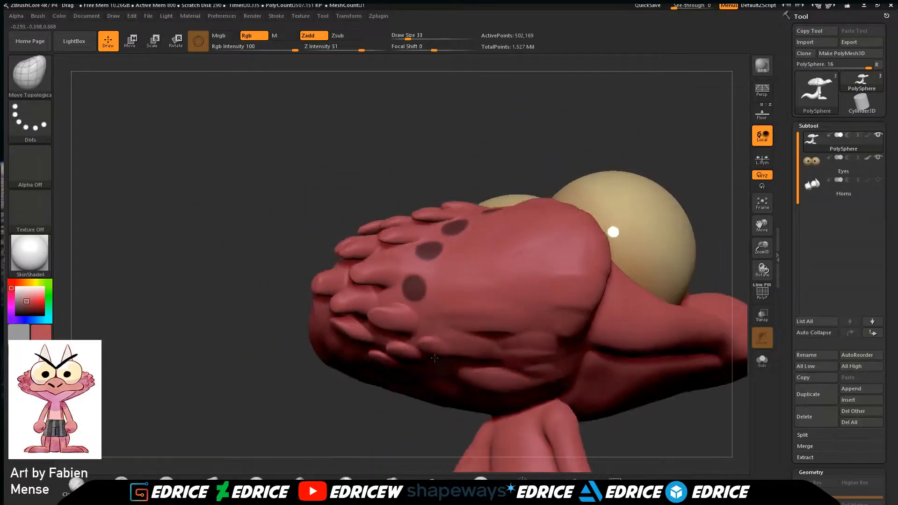
key("ctrl")
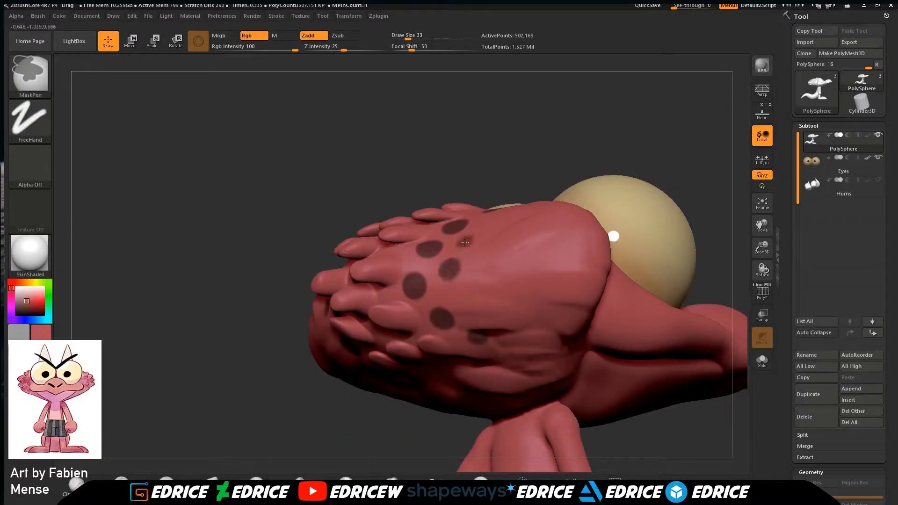
left_click_drag(466, 241, 469, 243, "ctrl")
Add more round mask spots around the cheek and head beside the feathers at draw size 33, and invert the mask.
left_click_drag(646, 140, 603, 168)
mouse_move(645, 117)
left_mouse_down()
mouse_move(636, 94)
mouse_move(669, 94)
left_mouse_up()
left_click_drag(481, 348, 490, 344, "ctrl")
left_click_drag(640, 205, 678, 209)
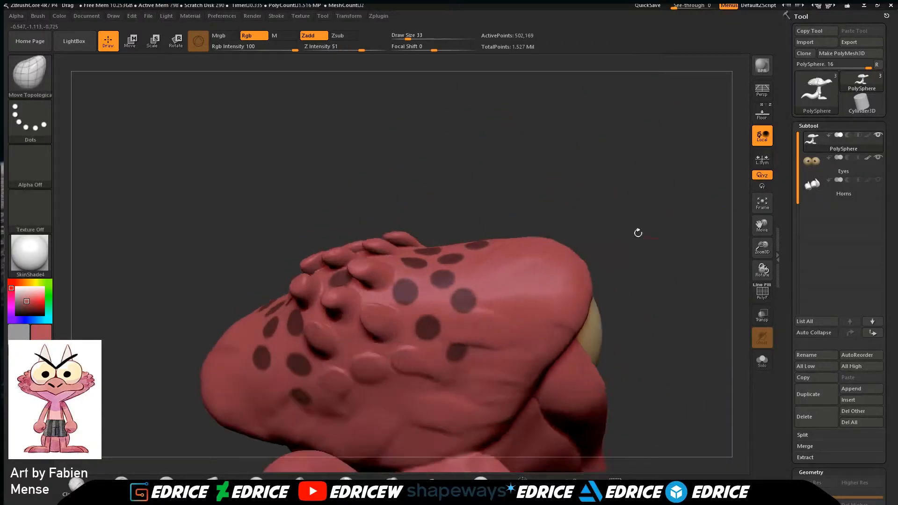
left_click_drag(426, 394, 428, 393, "ctrl")
left_click_drag(680, 275, 608, 234)
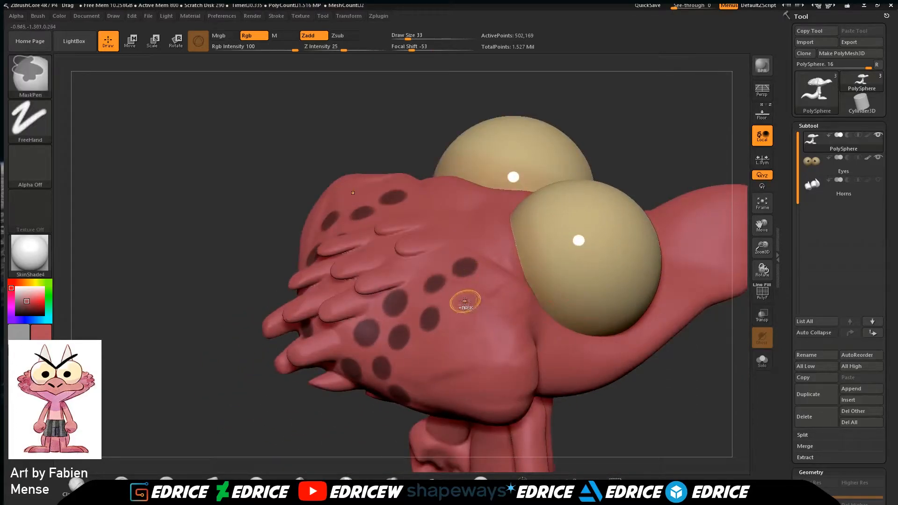
left_click_drag(467, 302, 469, 304, "ctrl")
left_click_drag(669, 370, 648, 386)
left_click_drag(411, 367, 413, 368, "ctrl")
mouse_move(692, 397)
left_mouse_down()
mouse_move(632, 373)
mouse_move(674, 365)
left_mouse_up()
left_click(701, 299, "ctrl")
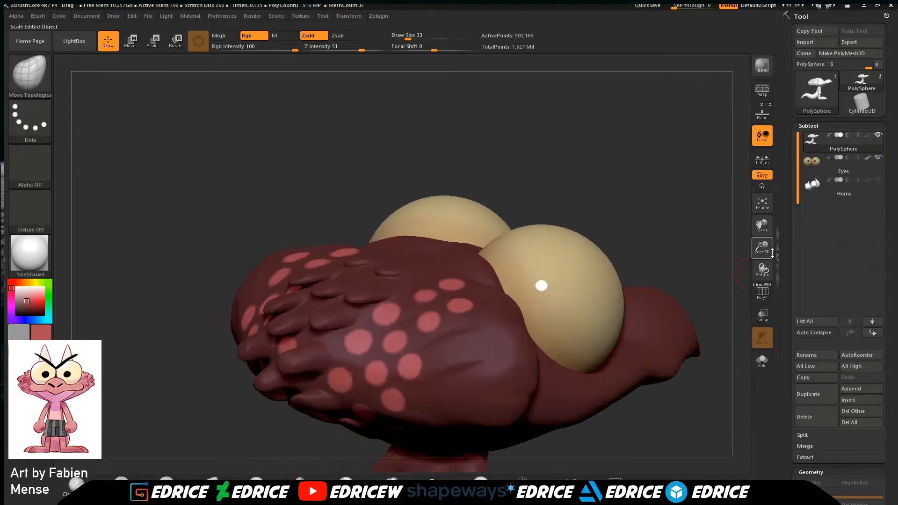
Pull the unmasked spots out into feathers with Move Topological at draw size 163, clear the mask and DynaMesh the body.
left_click_drag(678, 225, 585, 207)
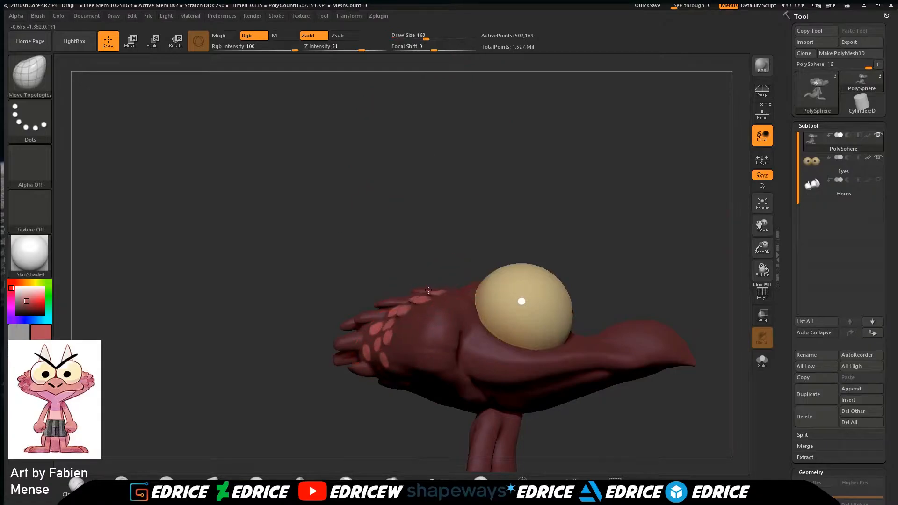
left_click_drag(385, 422, 375, 421)
left_click_drag(412, 393, 397, 399)
mouse_move(374, 412)
left_mouse_down()
mouse_move(340, 405)
mouse_move(378, 408)
left_mouse_up()
left_click_drag(348, 359, 335, 357)
left_click_drag(407, 272, 603, 272)
left_click_drag(591, 318, 472, 327, "ctrl")
left_click_drag(665, 214, 648, 260, "ctrl")
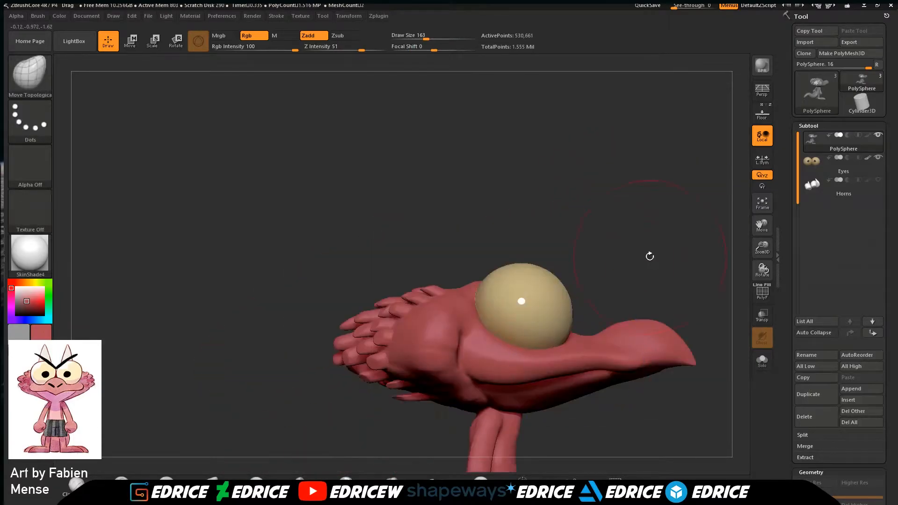
With the lower jaw and tail hidden, polish the upper back beneath the head using hPolish at draw size 51.
left_click(762, 203)
left_click_drag(627, 230, 691, 311)
left_click_drag(692, 311, 711, 299)
left_click_drag(762, 248, 767, 264)
left_click_drag(762, 226, 813, 178)
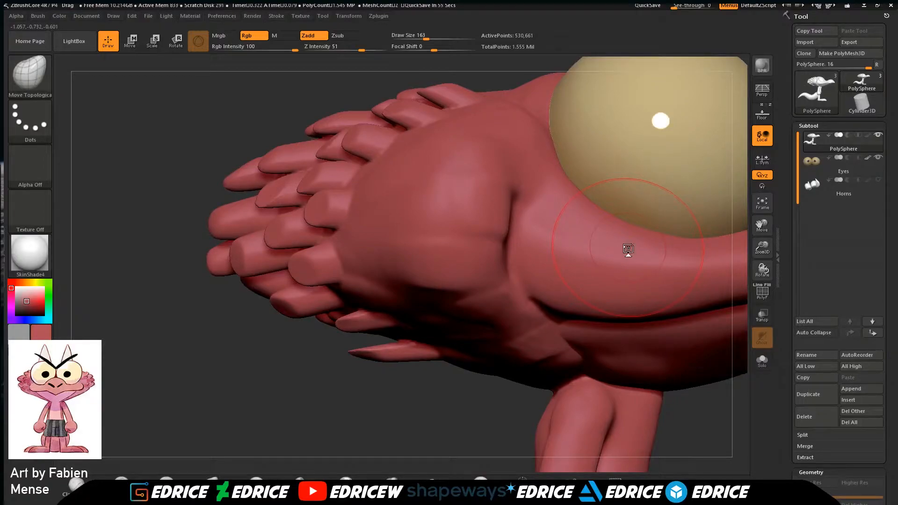
mouse_move(628, 248)
left_mouse_down()
mouse_move(673, 290)
mouse_move(563, 279)
mouse_move(599, 270)
mouse_move(600, 298)
mouse_move(564, 298)
left_mouse_up()
left_click(30, 75)
left_click(241, 91)
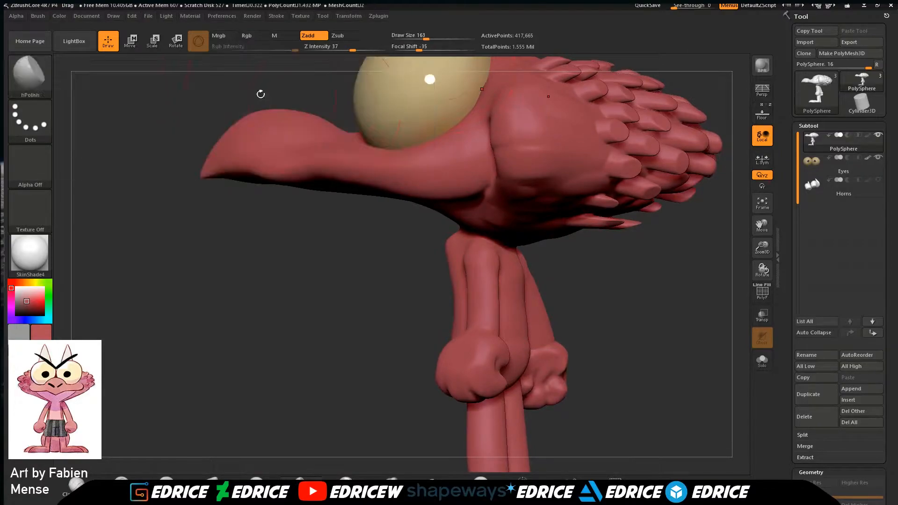
left_click_drag(410, 38, 411, 37)
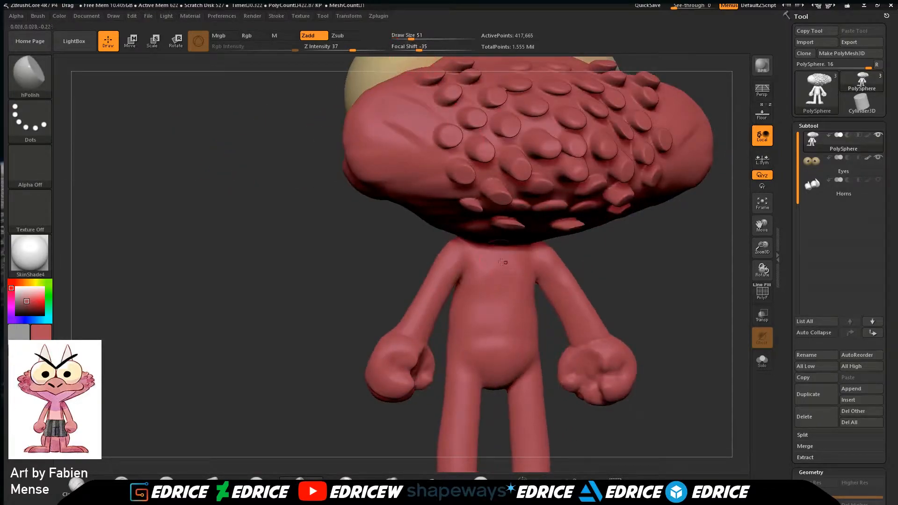
mouse_move(571, 263)
left_mouse_down()
mouse_move(597, 253)
mouse_move(557, 264)
left_mouse_up()
left_click_drag(629, 292, 565, 314)
left_click_drag(640, 281, 706, 262)
mouse_move(669, 276)
left_mouse_down("alt")
mouse_move(647, 255)
mouse_move(668, 255)
mouse_move(650, 292)
mouse_move(660, 257)
left_mouse_up("alt")
left_click(649, 293, "ctrl+shift")
mouse_move(688, 262)
left_mouse_down()
mouse_move(742, 227)
mouse_move(702, 292)
mouse_move(658, 309)
mouse_move(687, 300)
mouse_move(671, 256)
mouse_move(658, 311)
mouse_move(747, 233)
mouse_move(715, 333)
mouse_move(721, 323)
left_mouse_up()
Refine the underside of the head behind the beak with the Move Topological and DamStandard brushes at draw size 80.
left_click(30, 75)
left_click(356, 111)
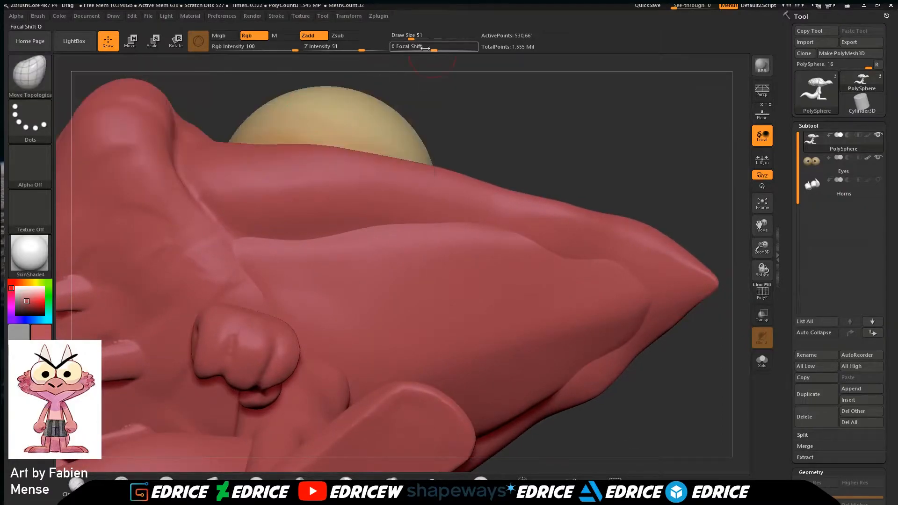
left_click_drag(411, 38, 416, 38)
left_click_drag(531, 101, 541, 90)
left_click_drag(587, 120, 573, 135)
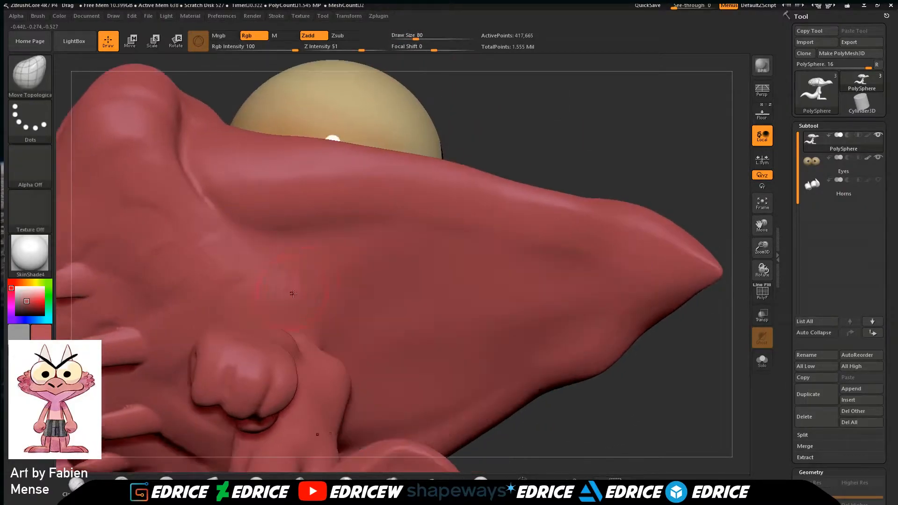
left_click(30, 75)
left_click(183, 89)
left_click_drag(531, 109, 449, 96)
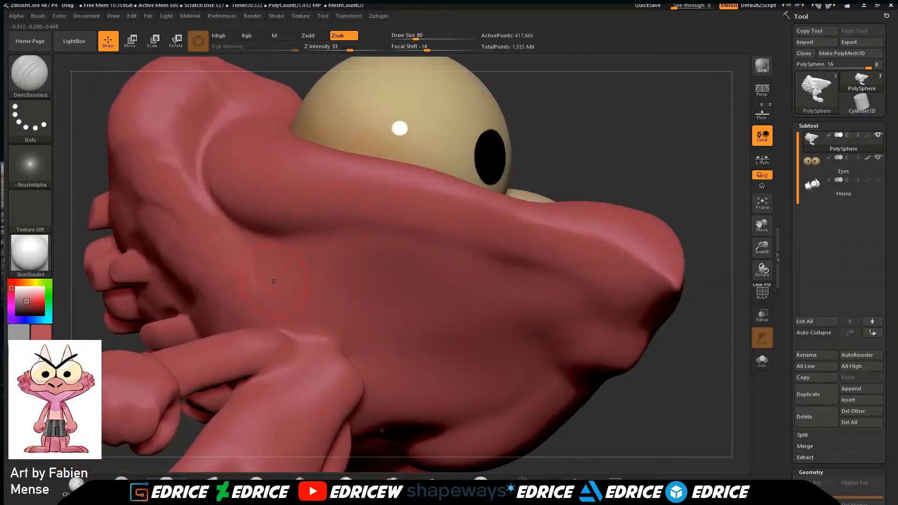
mouse_move(519, 136)
left_mouse_down()
mouse_move(580, 141)
mouse_move(559, 121)
mouse_move(537, 141)
mouse_move(481, 281)
mouse_move(301, 288)
mouse_move(543, 314)
mouse_move(725, 268)
mouse_move(725, 302)
mouse_move(664, 295)
left_mouse_up()
left_click(556, 134, "ctrl+shift")
Choose the Move Topological brush and mask the first round spots on the bare cheek at draw size 39.
left_click(30, 75)
left_click(81, 99)
key("b")
key("m")
key("t")
left_click_drag(762, 253, 620, 250)
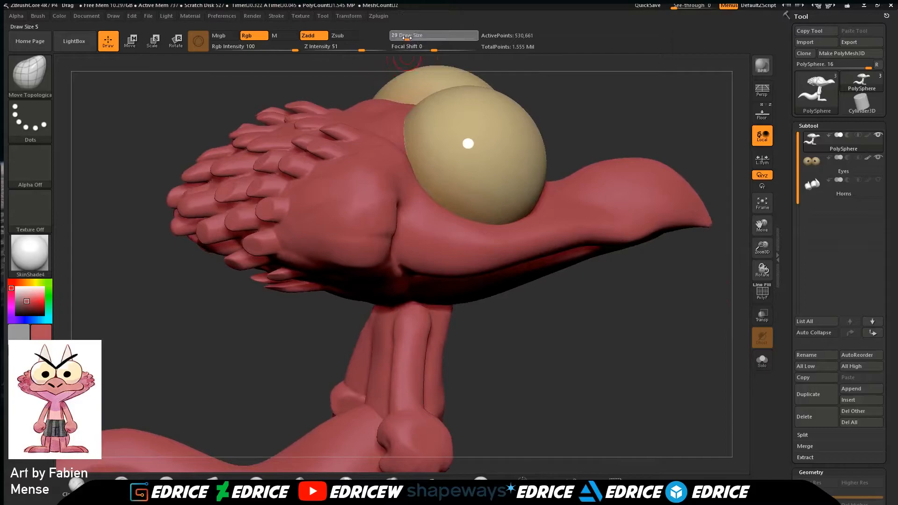
left_click_drag(589, 120, 664, 128)
left_click_drag(383, 159, 384, 180, "ctrl")
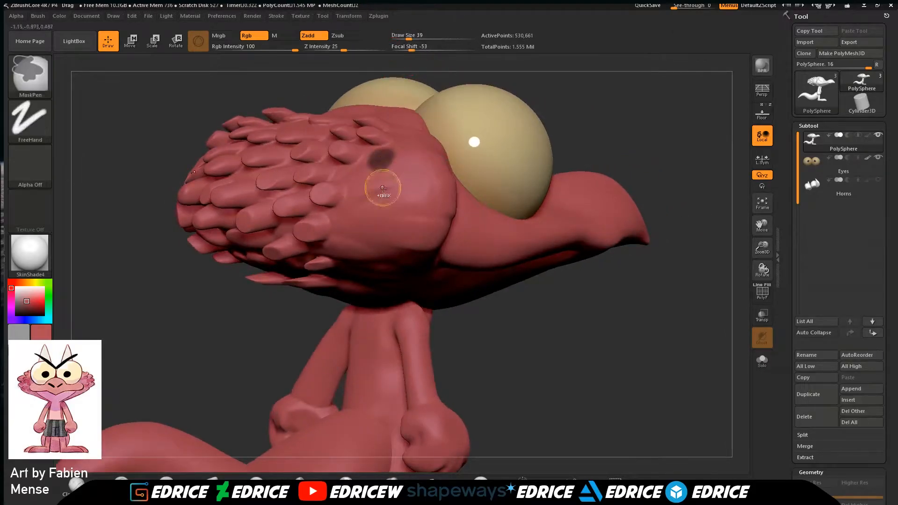
right_click_drag(351, 218, 365, 183)
left_click(366, 181, "ctrl")
key("ctrl+z")
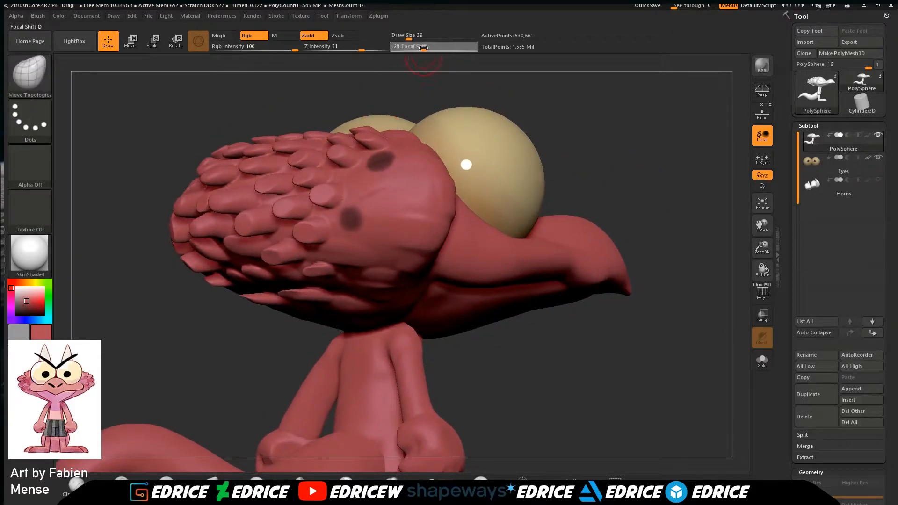
Cover the remaining bare cheek and lower edge of the head with round mask spots at draw size 33, and invert the mask.
left_click(416, 45)
left_click_drag(529, 337, 561, 299)
left_click(351, 219, "ctrl")
left_click_drag(524, 112, 575, 150)
left_click(346, 257, "ctrl")
left_click_drag(489, 334, 483, 283)
left_click(408, 37)
mouse_move(524, 140)
left_mouse_down()
mouse_move(515, 133)
mouse_move(521, 160)
mouse_move(500, 157)
left_mouse_up()
left_click(385, 204, "ctrl")
left_click(393, 177, "ctrl")
mouse_move(524, 272)
left_mouse_down()
mouse_move(538, 248)
mouse_move(510, 211)
mouse_move(585, 168)
left_mouse_up()
left_click(346, 332, "ctrl")
left_click(291, 360, "ctrl")
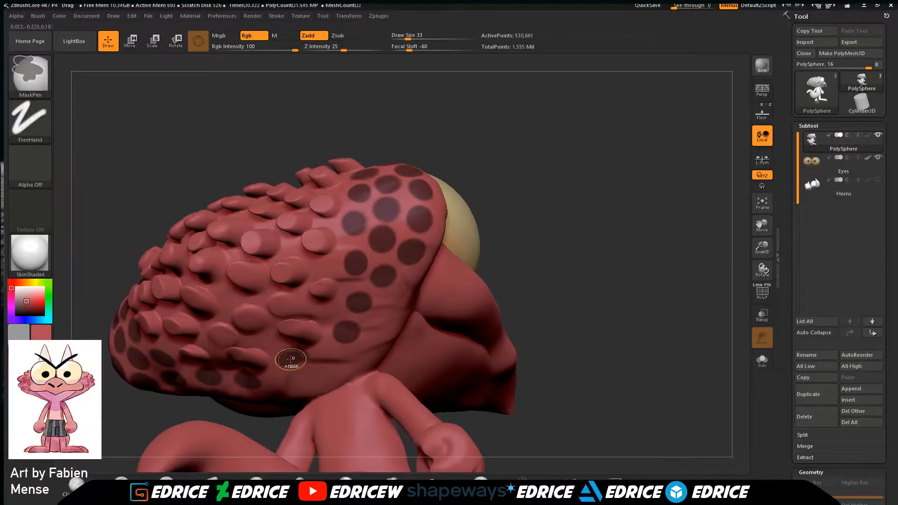
left_click_drag(631, 356, 688, 189)
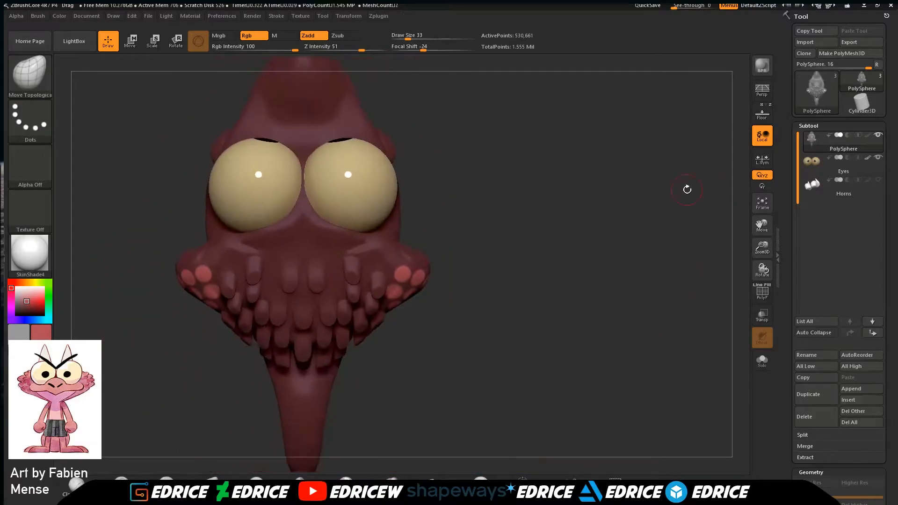
Pull the unmasked cheek spots out into feathers with the Move brush at draw size 128, and DynaMesh the body.
key("b")
key("m")
key("v")
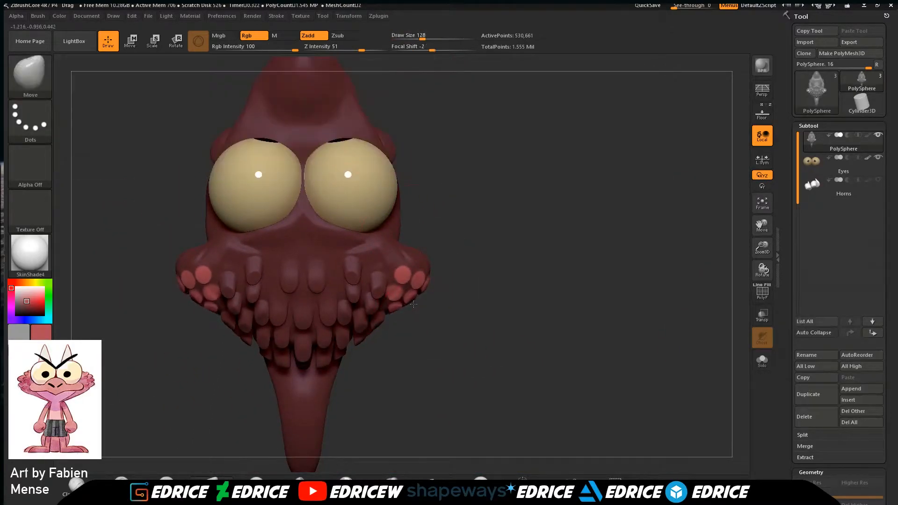
left_click_drag(388, 338, 685, 287)
mouse_move(669, 344)
left_mouse_down()
mouse_move(706, 316)
mouse_move(708, 291)
mouse_move(730, 281)
mouse_move(710, 316)
mouse_move(680, 334)
left_mouse_up()
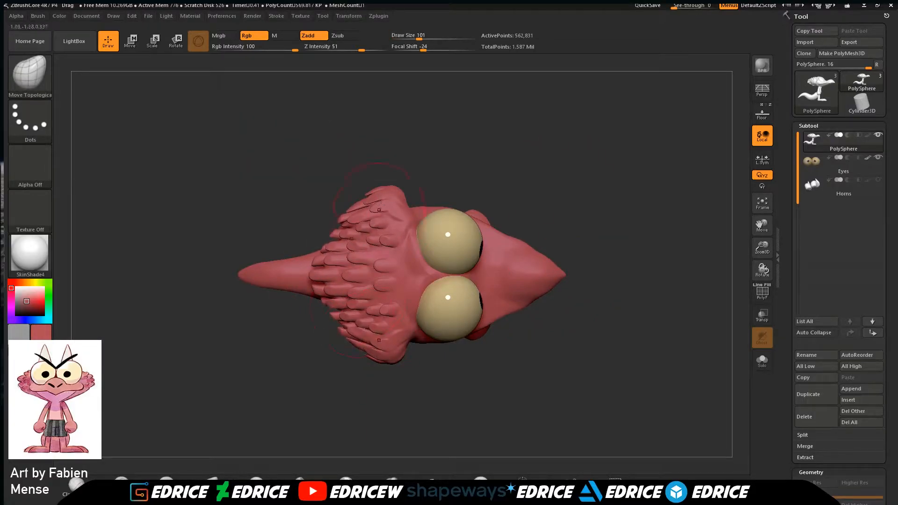
left_click_drag(327, 243, 635, 253)
Mask three round spots down the centre of the back at draw size 27, and invert the mask.
mouse_move(561, 241)
left_mouse_down()
mouse_move(580, 275)
mouse_move(622, 311)
mouse_move(593, 259)
mouse_move(768, 255)
mouse_move(769, 299)
left_mouse_up()
mouse_move(763, 225)
left_mouse_down()
mouse_move(770, 229)
mouse_move(748, 164)
left_mouse_up()
left_click_drag(622, 248, 717, 258, "shift")
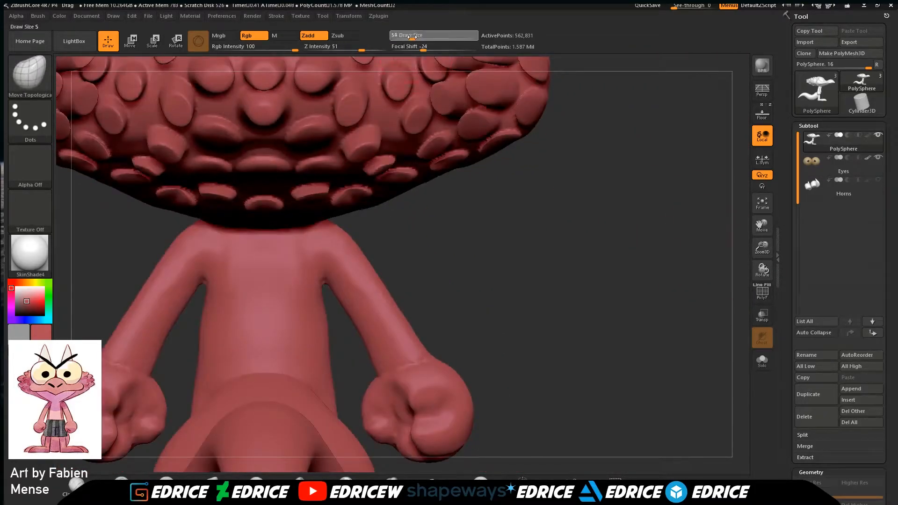
key("ctrl")
left_click_drag(524, 276, 575, 277)
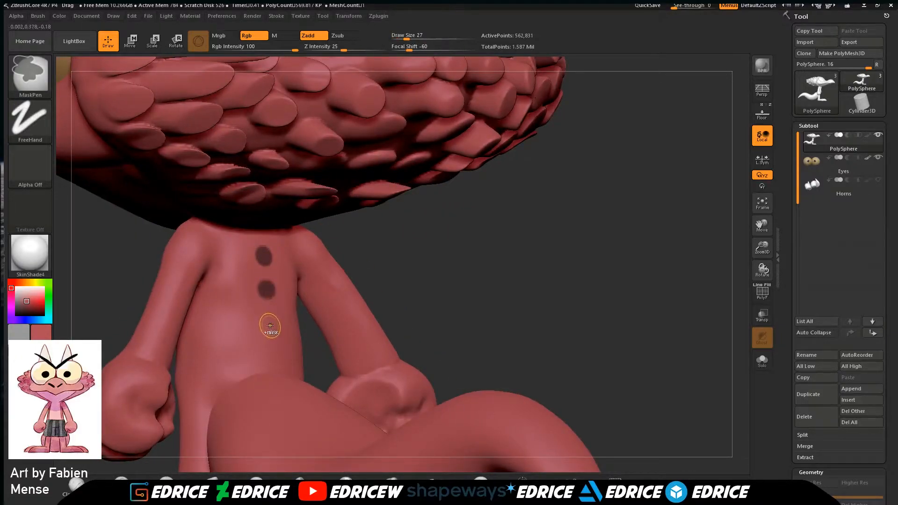
left_click_drag(391, 280, 441, 274)
left_click(441, 274, "ctrl")
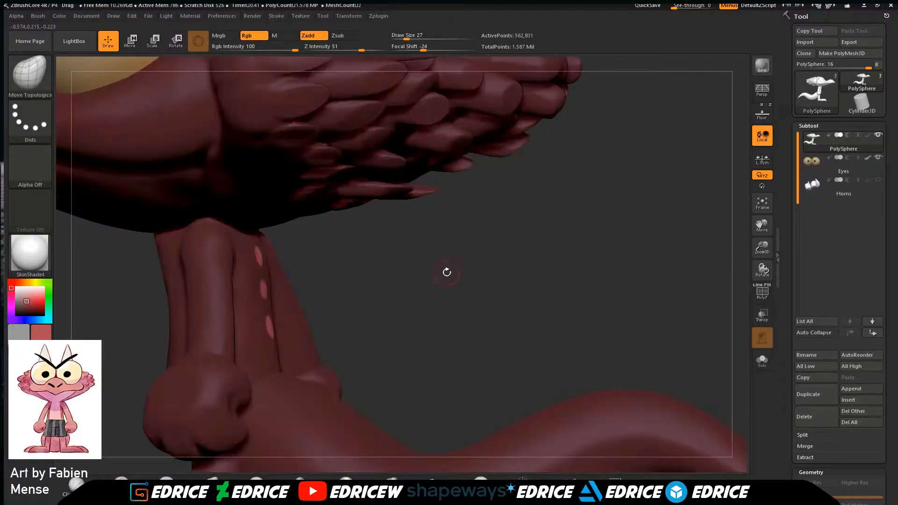
Pull the three back spots out into small bumps, smooth them, and DynaMesh the body.
key("shift")
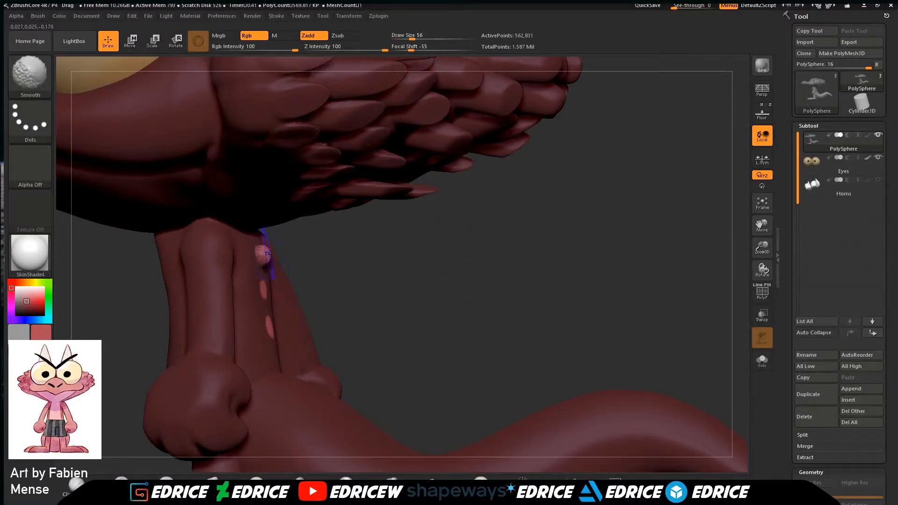
mouse_move(449, 281)
left_mouse_down()
mouse_move(288, 309)
mouse_move(270, 324)
left_mouse_up()
left_click_drag(440, 267, 515, 263, "shift")
left_click(527, 260, "ctrl")
left_click_drag(540, 228, 554, 285, "ctrl")
left_click_drag(449, 300, 580, 272)
Set the draw size to 25 and display the reference image over the side view of the character.
left_click(763, 202)
mouse_move(692, 262)
left_mouse_down()
mouse_move(716, 270)
mouse_move(695, 285)
mouse_move(512, 286)
mouse_move(523, 212)
mouse_move(527, 224)
left_mouse_up()
left_click(763, 204)
left_click(406, 37)
left_click_drag(622, 222, 519, 219)
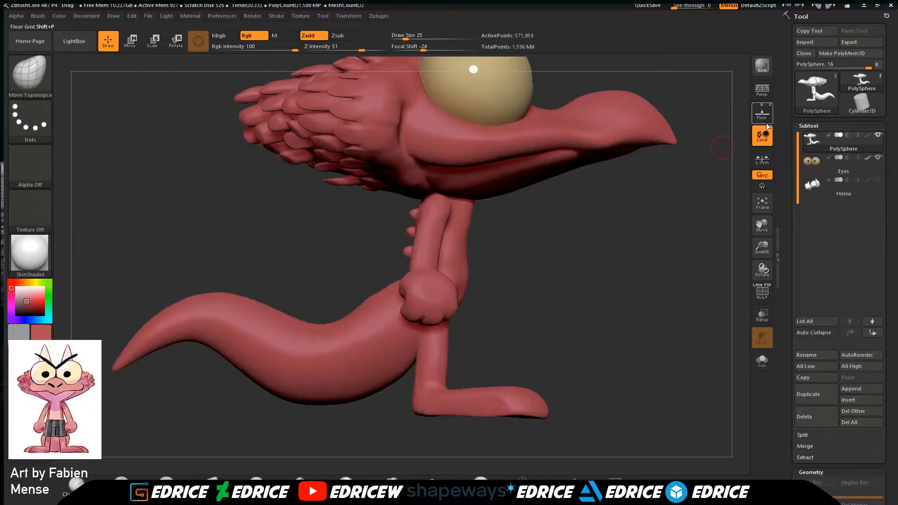
left_click(762, 113)
Mask four round spots along the tail's top ridge where the reference shows spikes.
mouse_move(347, 274)
left_mouse_down()
mouse_move(384, 269)
mouse_move(369, 263)
left_mouse_up()
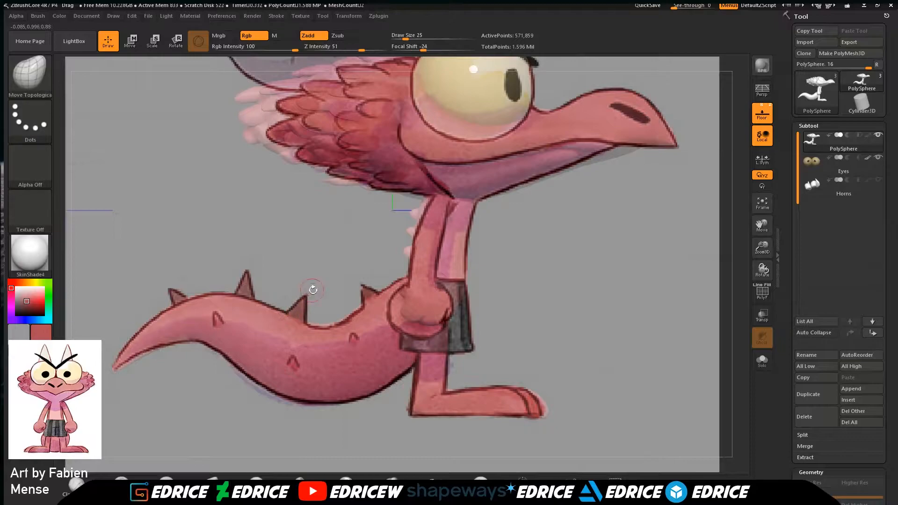
left_click_drag(313, 289, 323, 303)
left_click_drag(314, 253, 304, 276, "shift")
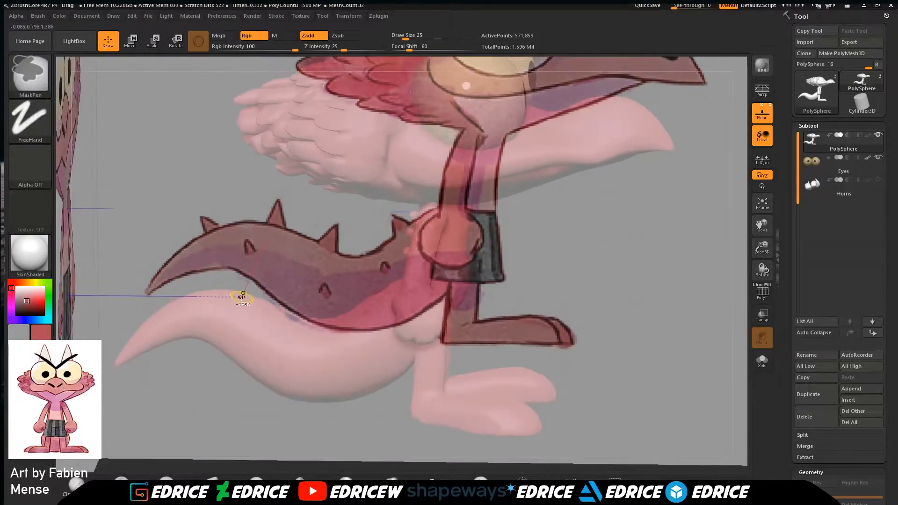
left_click_drag(241, 297, 299, 313)
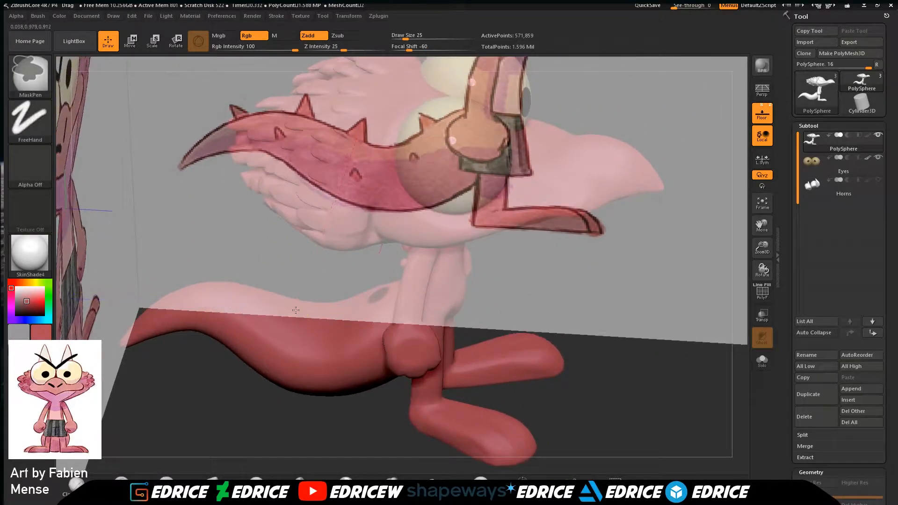
left_click_drag(243, 262, 241, 274)
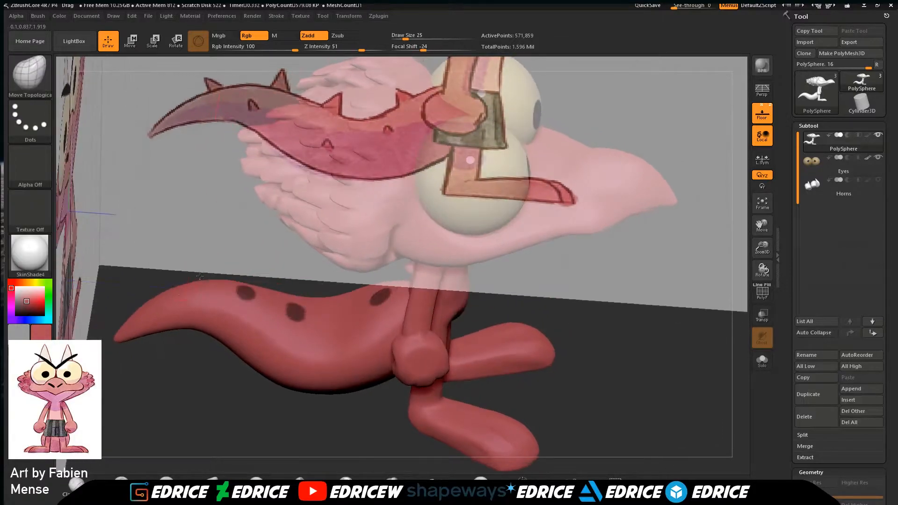
left_click_drag(174, 294, 182, 290, "ctrl")
Mask three round spots along the side of the tail and hide the reference image.
mouse_move(401, 408)
left_mouse_down()
mouse_move(371, 421)
mouse_move(351, 351)
left_mouse_up()
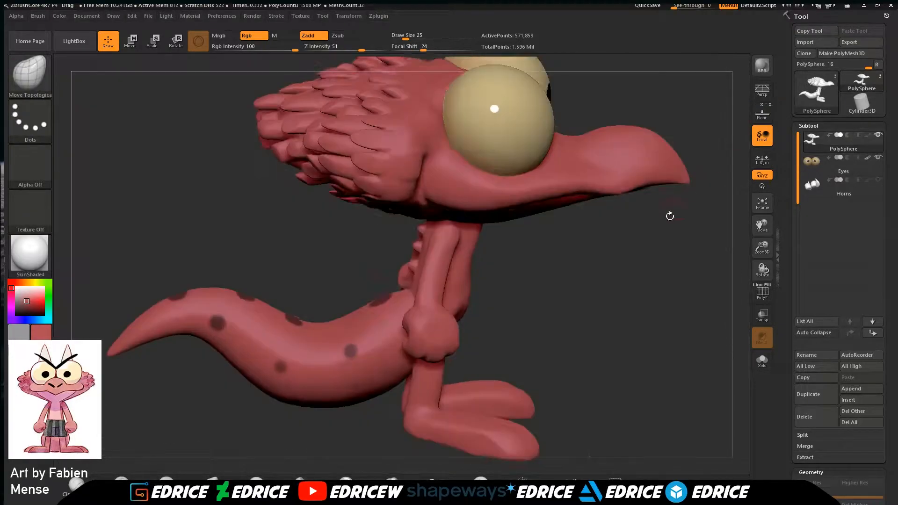
left_click_drag(667, 215, 565, 247)
left_click_drag(767, 261, 496, 289)
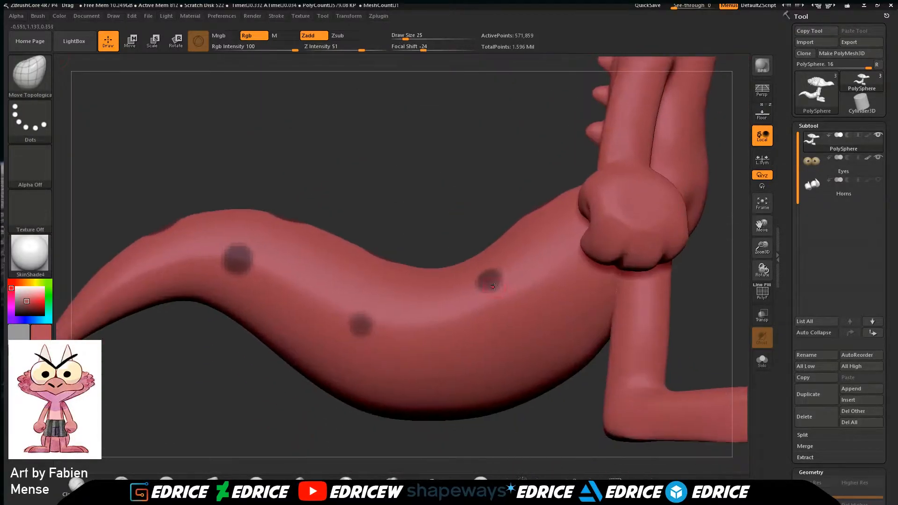
mouse_move(495, 89)
left_mouse_down()
mouse_move(507, 154)
mouse_move(501, 102)
left_mouse_up()
Invert the mask and pull the four spots on the tail's top ridge out into pointed spikes with Move Topological.
left_click_drag(406, 39, 413, 39)
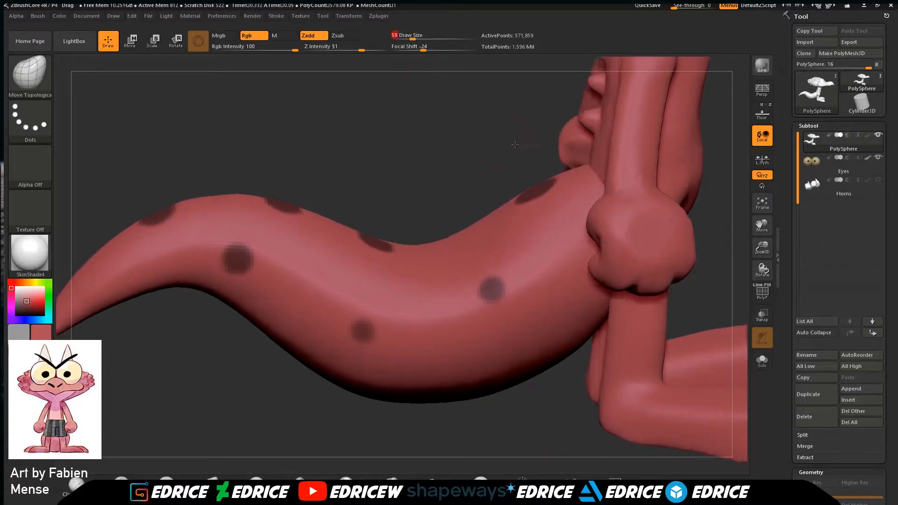
left_click(519, 159, "ctrl")
left_click_drag(514, 170, 374, 247)
left_click_drag(330, 174, 289, 181)
left_click_drag(286, 197, 284, 211, "shift")
left_click_drag(358, 176, 306, 189)
left_click_drag(157, 236, 163, 206)
left_click_drag(183, 187, 188, 155)
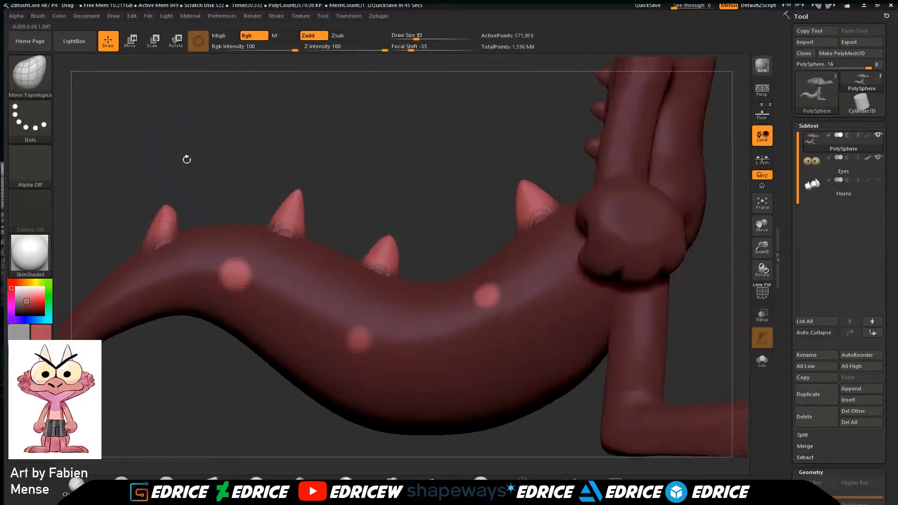
Pull the tail's side spots out into small spikes with Move Topological at draw size 83, and DynaMesh the body.
left_click_drag(201, 187, 300, 163)
left_click_drag(367, 224, 374, 216)
left_click_drag(552, 327, 622, 202)
left_click_drag(367, 229, 379, 215)
left_click_drag(510, 234, 328, 252)
left_click_drag(282, 222, 267, 225)
left_click_drag(211, 300, 205, 243)
left_click_drag(269, 222, 260, 206)
left_click_drag(159, 318, 187, 299)
left_click_drag(180, 183, 210, 187)
left_click_drag(299, 308, 206, 299)
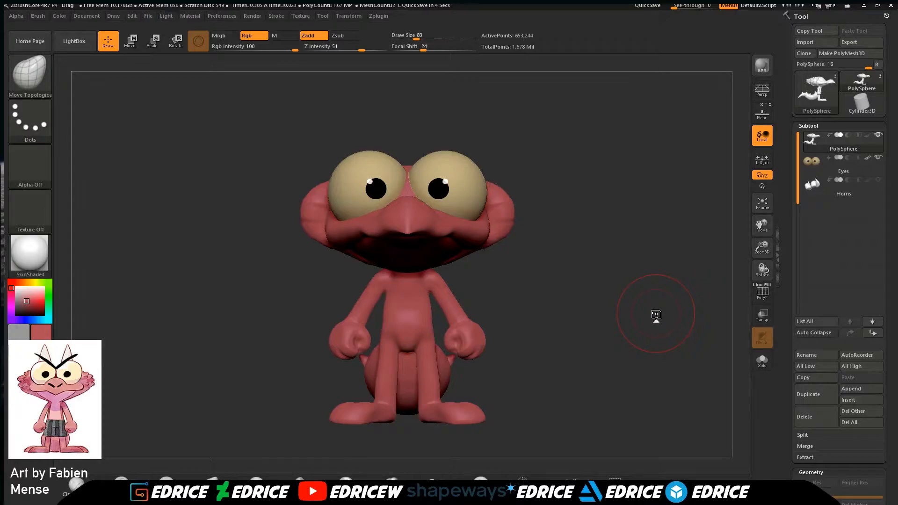
Examine the whole character from several angles, comparing the view with and without perspective.
left_click_drag(573, 263, 694, 233)
key("p")
left_click(762, 92)
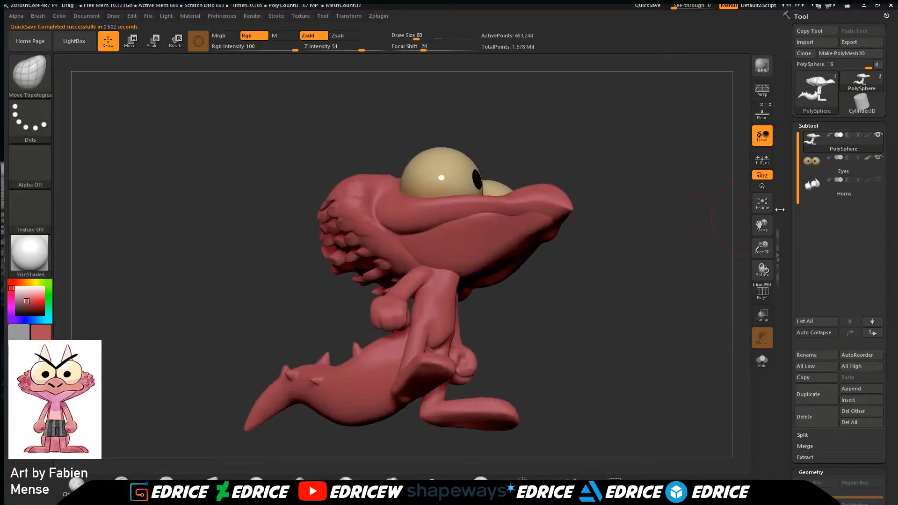
left_click_drag(760, 214, 734, 281, "alt")
left_click_drag(557, 332, 624, 300)
left_click_drag(552, 323, 678, 403, "alt")
left_click_drag(706, 369, 646, 407)
Thicken the feathers on the back and sides of the head with the Inflate brush at draw size 83.
left_click_drag(433, 399, 468, 414)
mouse_move(317, 371)
left_mouse_down()
mouse_move(369, 374)
mouse_move(318, 311)
left_mouse_up()
left_click(30, 74)
left_click(30, 75)
left_click(243, 103)
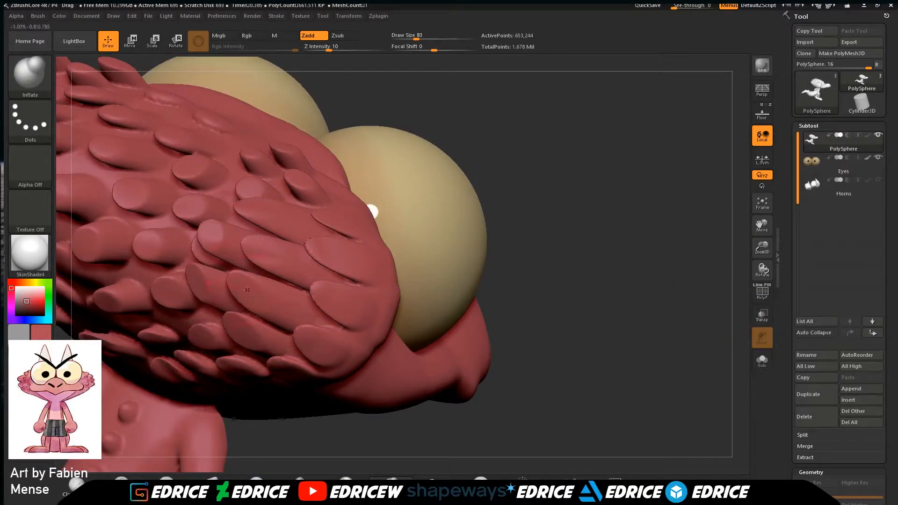
left_click_drag(327, 89, 397, 130)
mouse_move(493, 235)
left_mouse_down()
mouse_move(645, 252)
mouse_move(450, 309)
left_mouse_up()
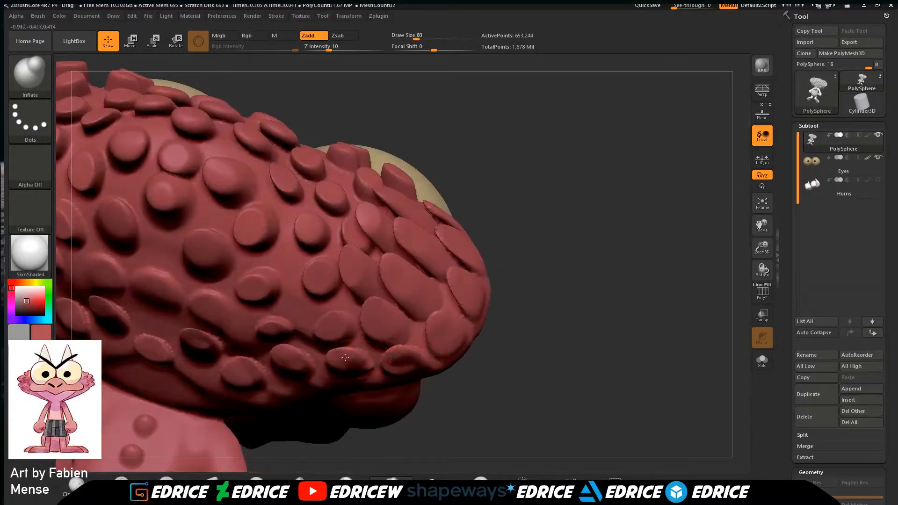
left_click_drag(540, 181, 496, 220)
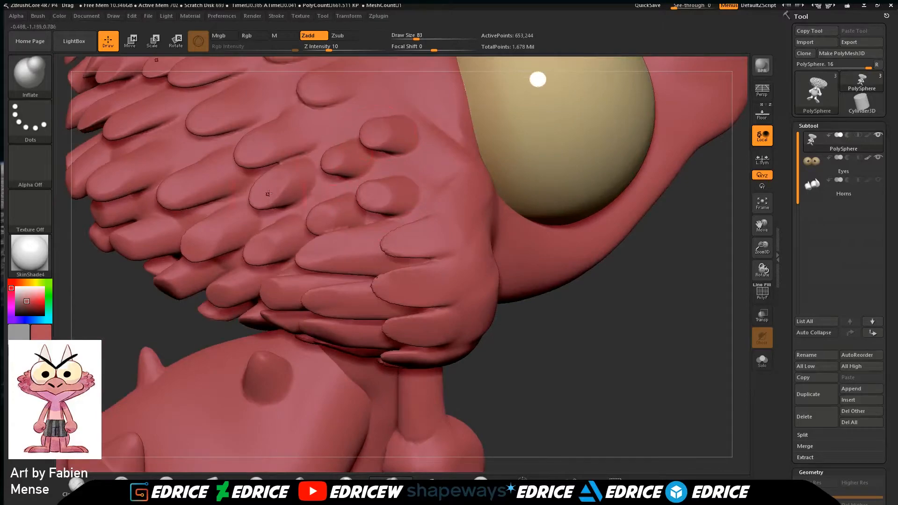
left_click_drag(613, 328, 496, 344)
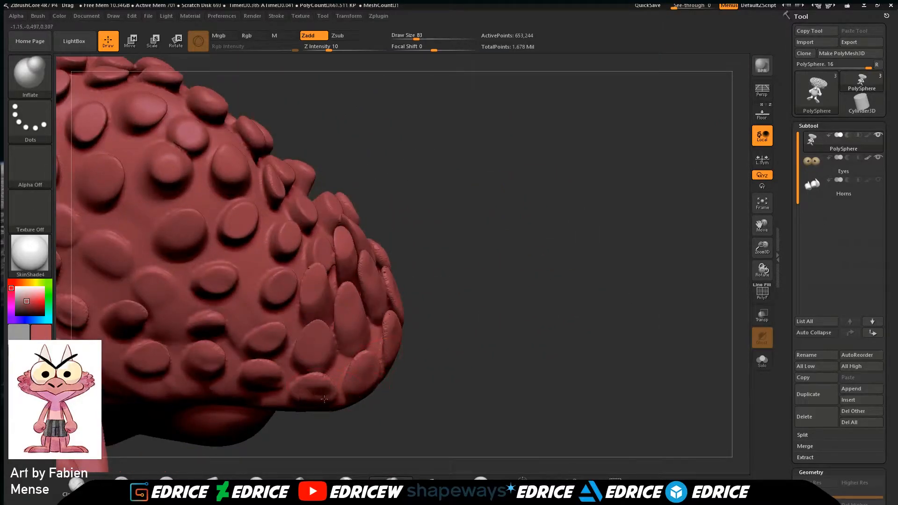
left_click_drag(324, 399, 314, 393)
DynaMesh the body again with the thickened feathers.
left_click_drag(514, 281, 528, 224)
left_click_drag(468, 234, 414, 218)
left_click_drag(528, 252, 572, 235)
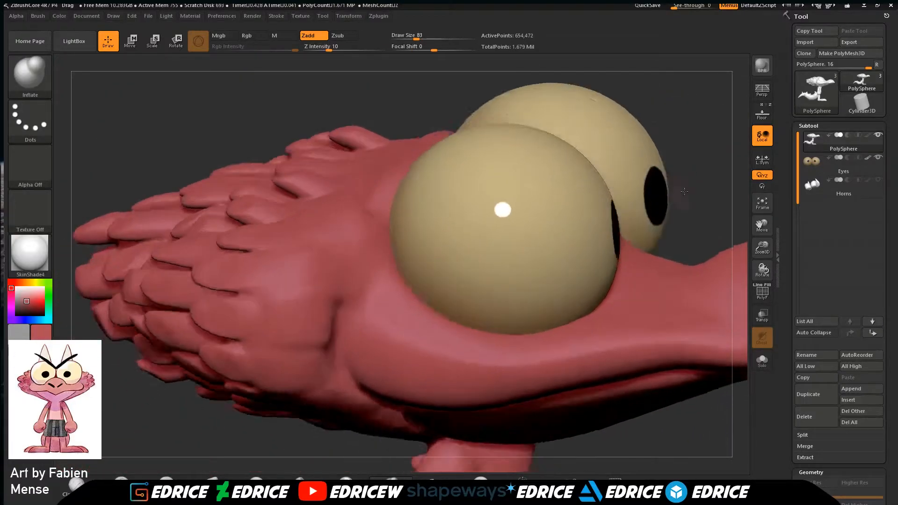
Carve grooves between the feathers beside the eye with DamStandard at draw size 83.
key("b")
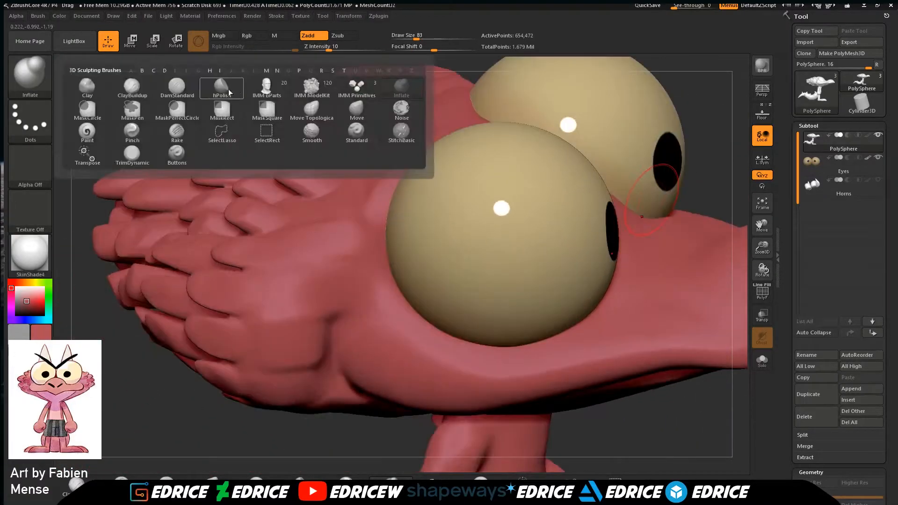
left_click(187, 86)
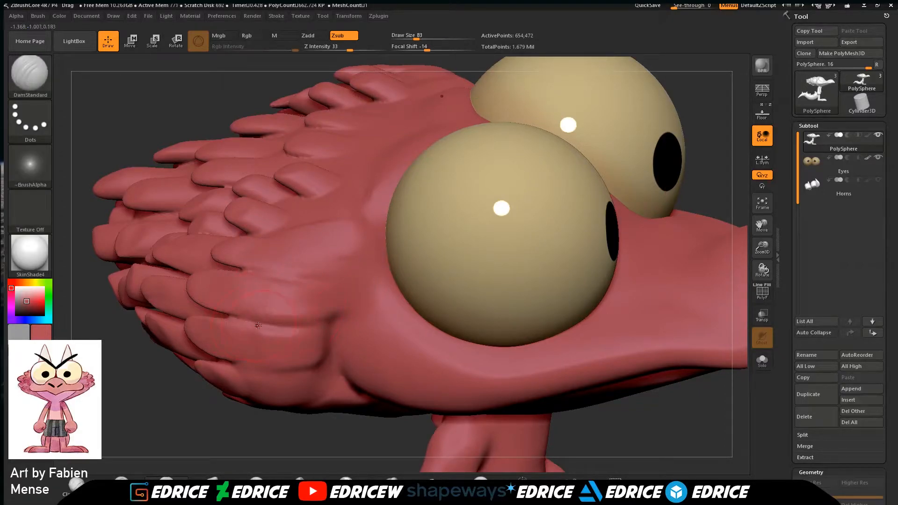
left_click_drag(355, 463, 274, 360)
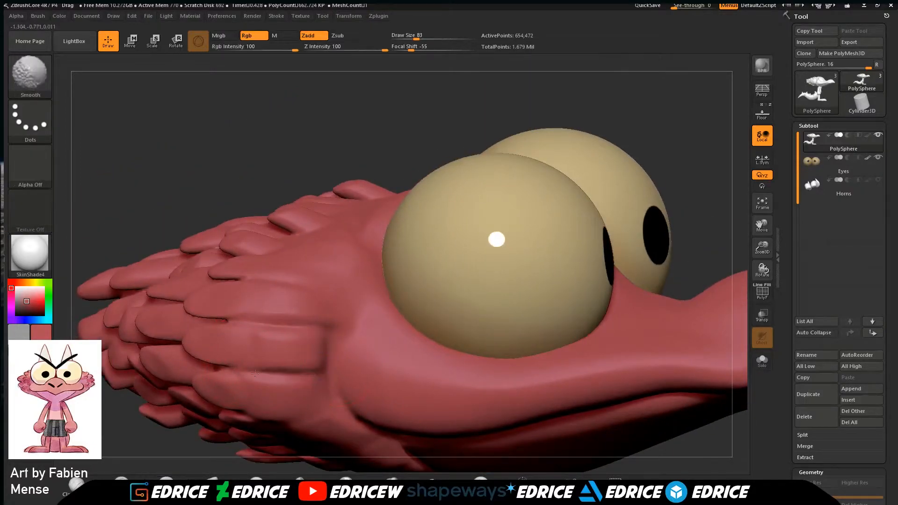
left_click(760, 212)
left_click_drag(720, 271, 440, 185)
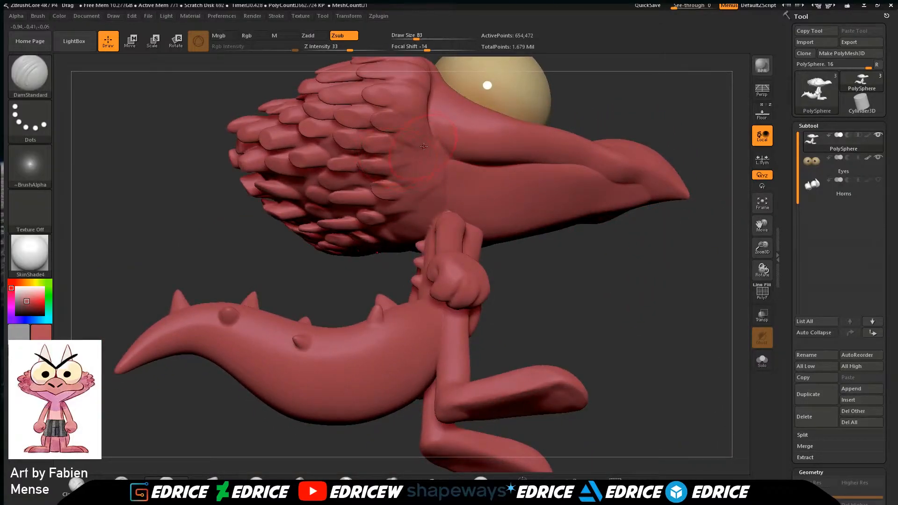
Refine the feather grooves behind the cheek with DamStandard at draw size 37 and smooth where they blend into the head.
key("shift")
left_click(409, 37)
mouse_move(428, 162)
left_mouse_down()
mouse_move(411, 173)
mouse_move(414, 187)
mouse_move(402, 184)
left_mouse_up()
mouse_move(329, 276)
left_mouse_down()
mouse_move(375, 230)
mouse_move(374, 192)
mouse_move(352, 168)
left_mouse_up()
left_click_drag(633, 169, 691, 169)
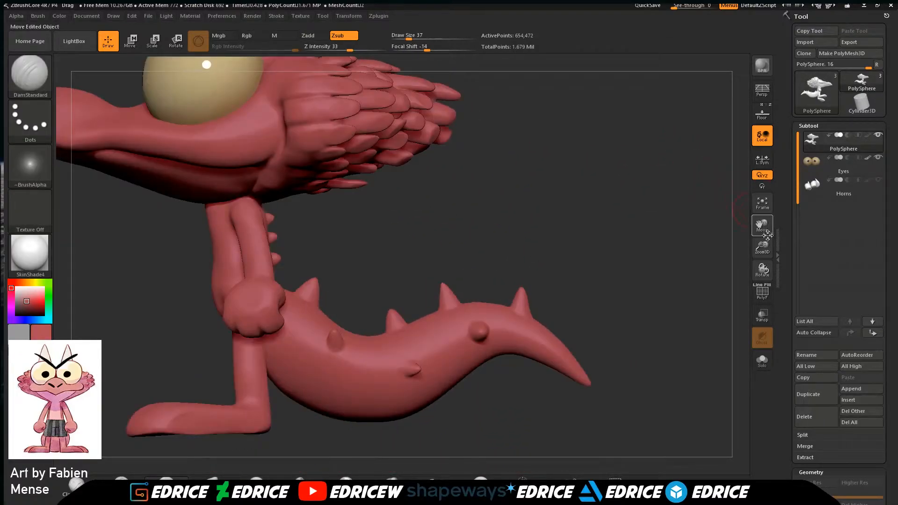
left_click_drag(766, 247, 767, 285)
left_click_drag(764, 228, 742, 355)
mouse_move(723, 312)
left_mouse_down()
mouse_move(660, 327)
mouse_move(683, 328)
mouse_move(692, 367)
left_mouse_up()
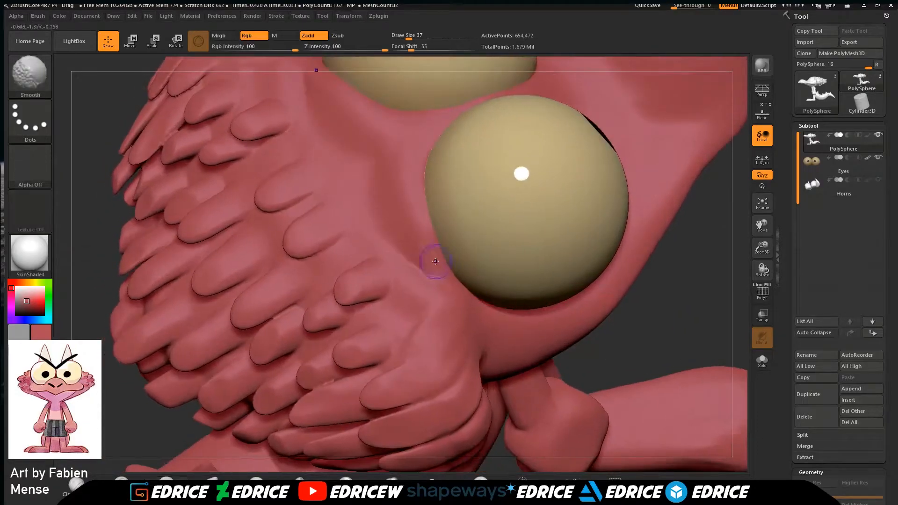
Show the Horns subtool to check it against the head, and hide it again.
left_click(878, 180)
left_click_drag(699, 328, 709, 247)
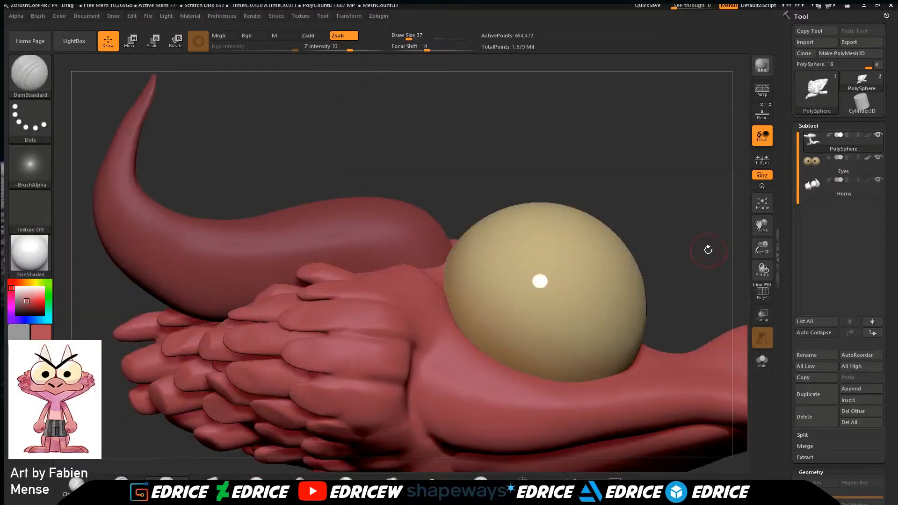
left_click(878, 180)
left_click_drag(693, 200, 221, 174)
Choose the Clay brush, then mask the nostril slot on the beak in side view over the temporarily shown reference image.
left_click(30, 74)
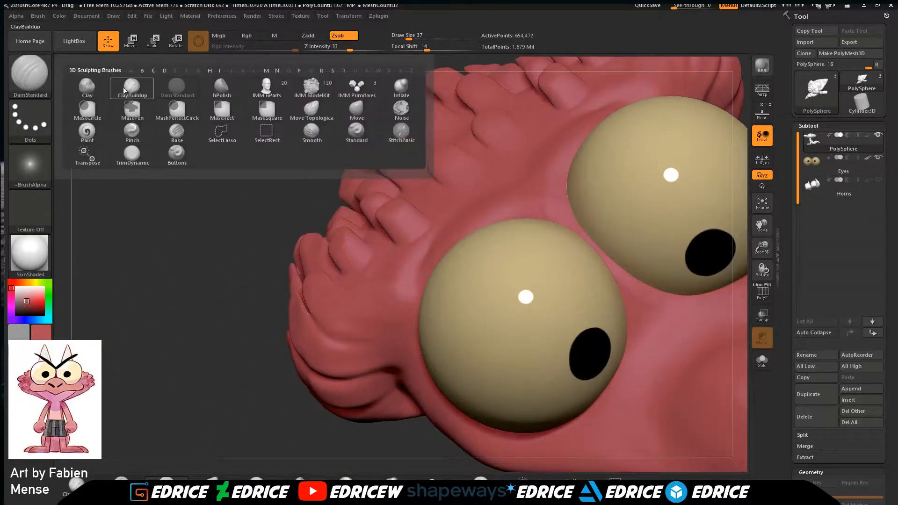
left_click(91, 86)
left_click(763, 202)
left_click_drag(706, 286, 696, 293)
left_click_drag(687, 338, 687, 320)
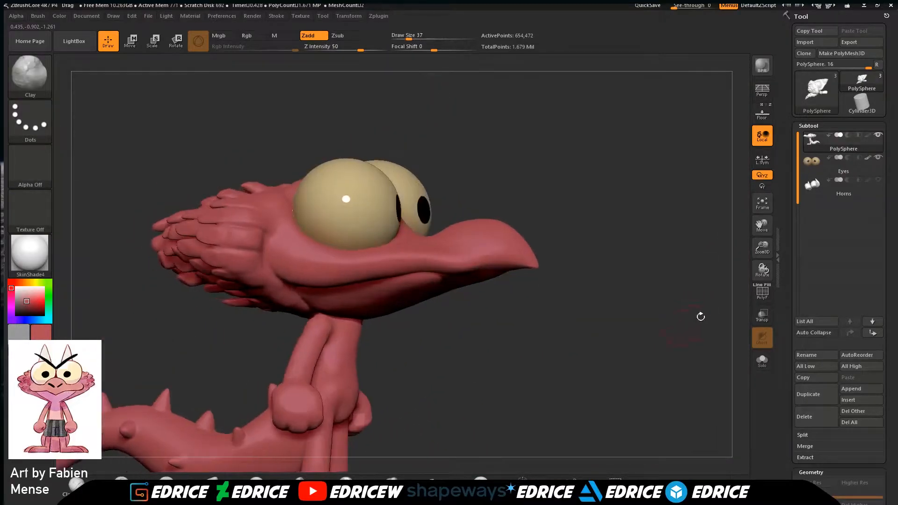
scroll(842, 337, "down", 5)
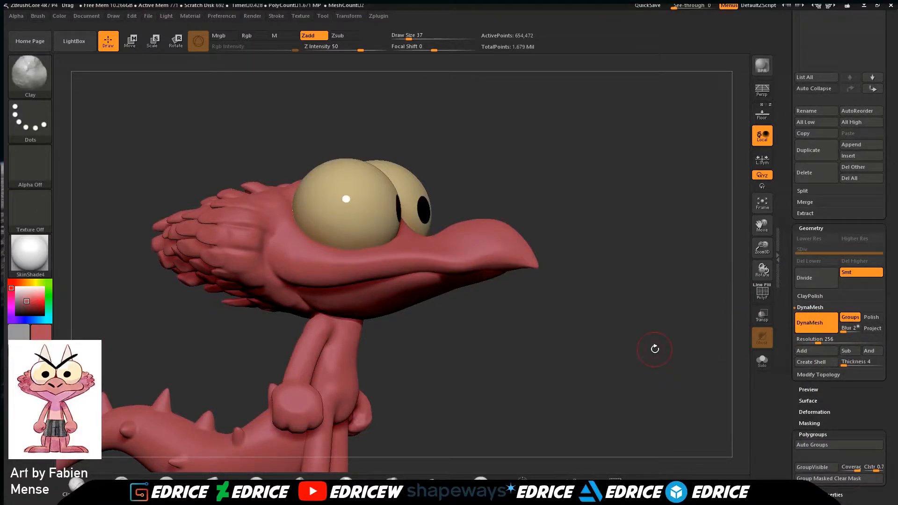
left_click_drag(760, 246, 566, 264)
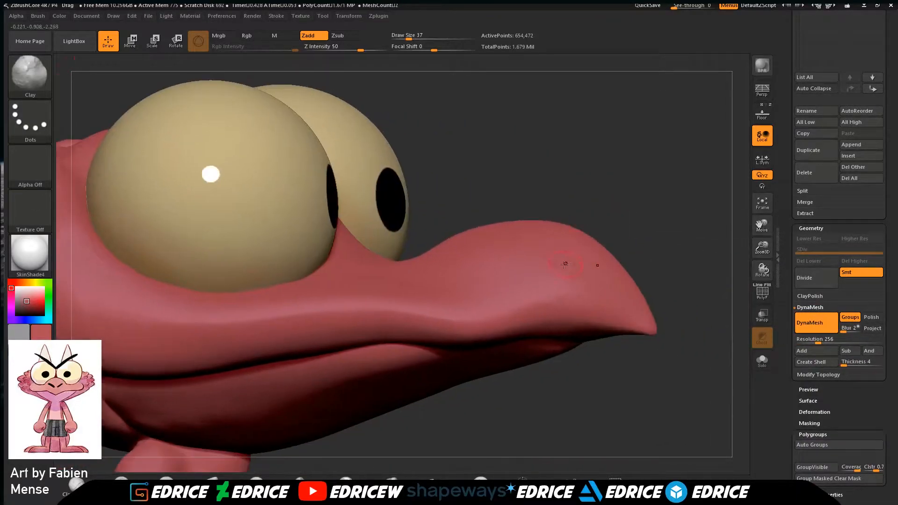
left_click_drag(623, 200, 707, 171)
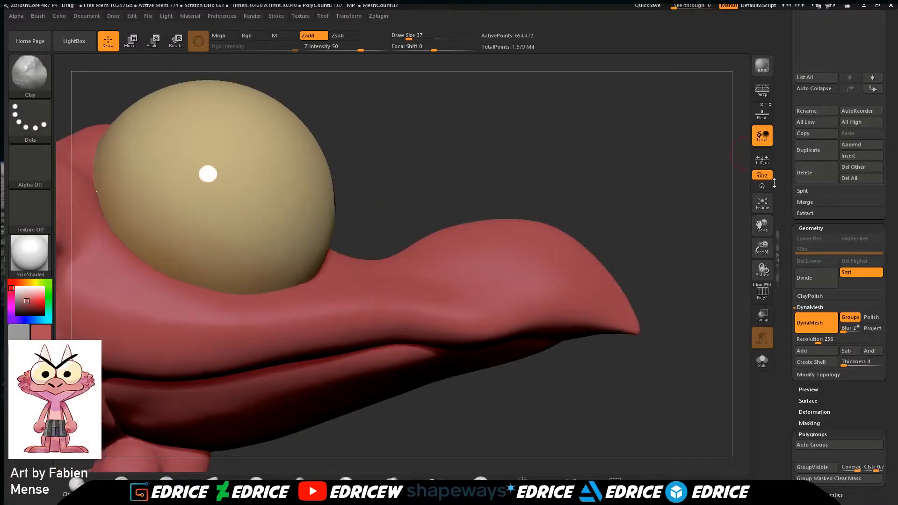
left_click(766, 122)
key("ctrl")
key("ctrl")
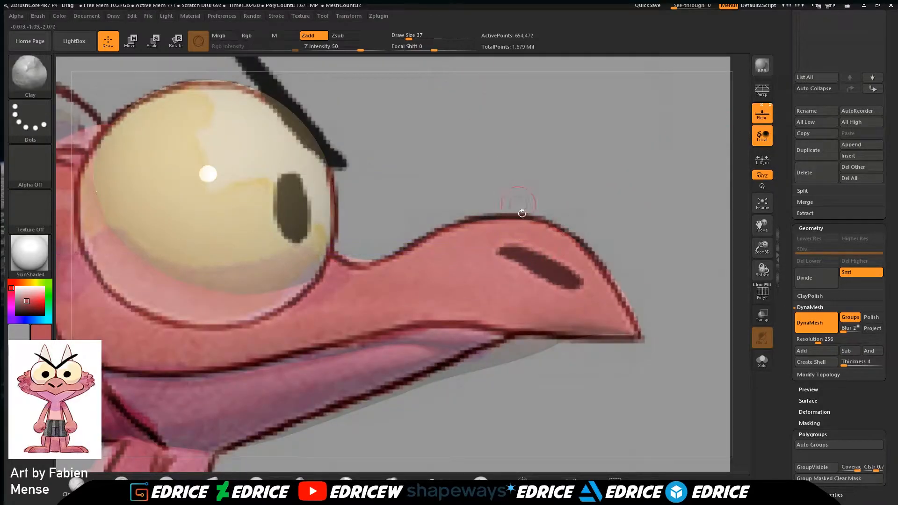
left_click_drag(507, 251, 510, 251, "ctrl")
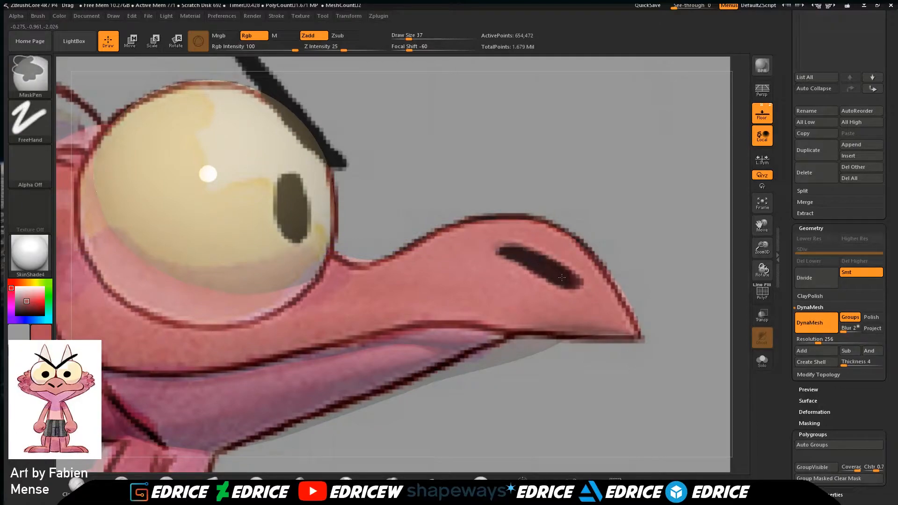
left_click_drag(561, 277, 563, 276, "ctrl")
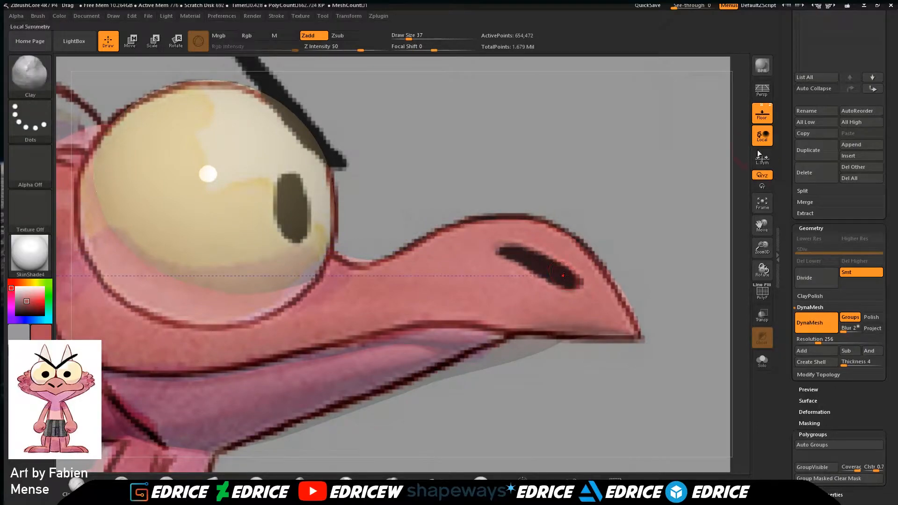
left_click(767, 122)
Trim the edges of the nostril mask with a draw size of 31, undoing an excessive erasure.
left_click_drag(583, 110, 579, 143)
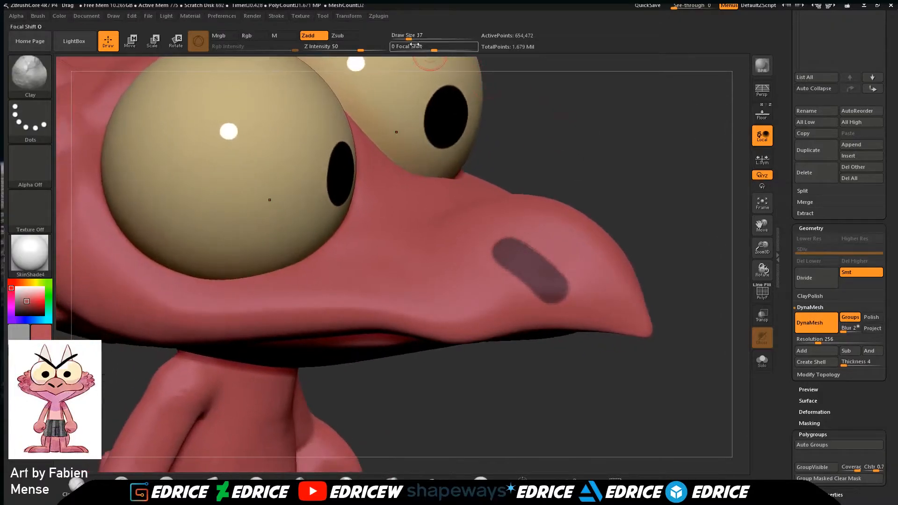
left_click_drag(410, 39, 406, 39)
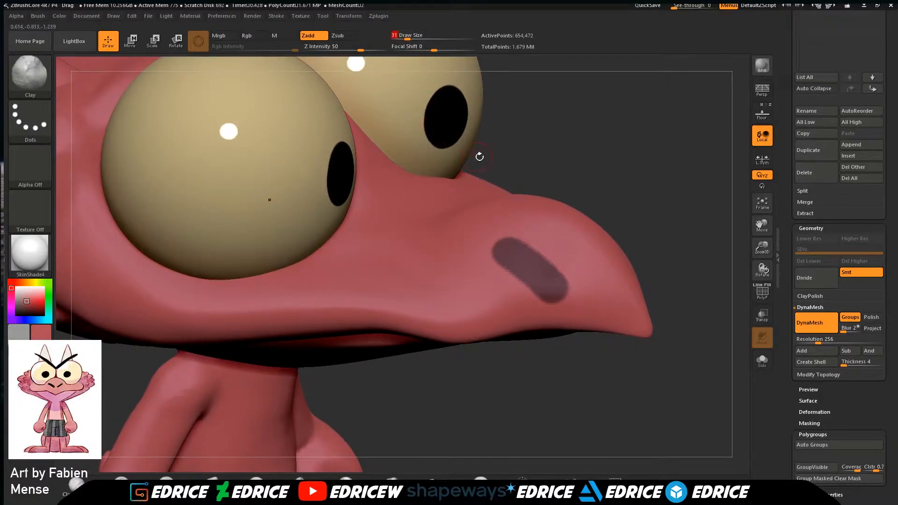
key("ctrl")
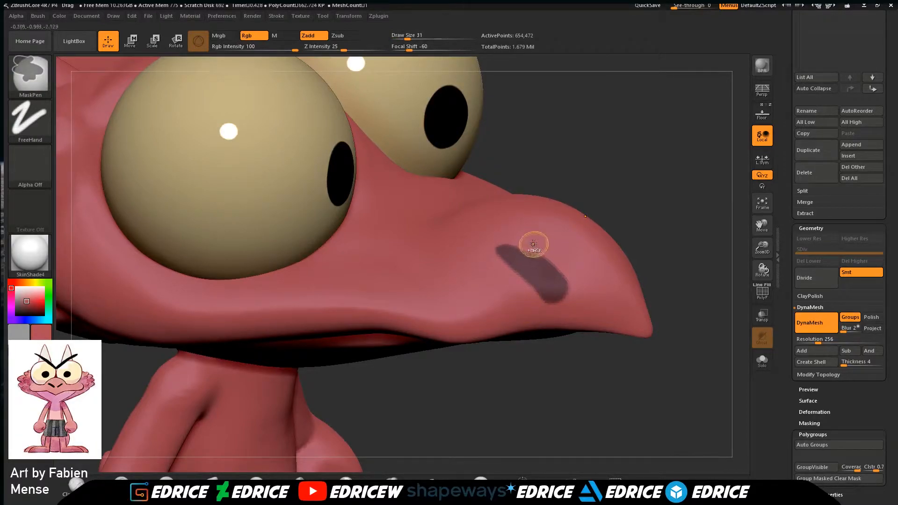
key("ctrl+z")
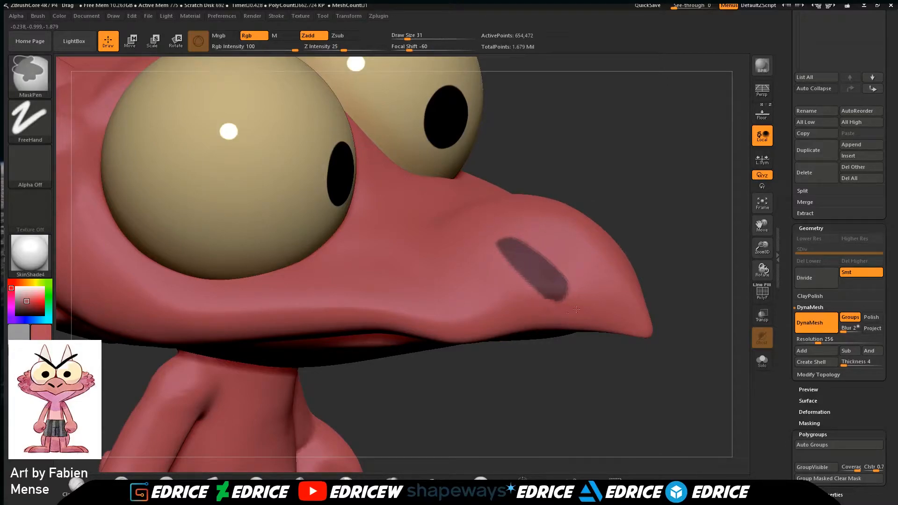
mouse_move(611, 144)
left_mouse_down()
mouse_move(575, 132)
mouse_move(584, 125)
mouse_move(549, 105)
mouse_move(580, 108)
left_mouse_up()
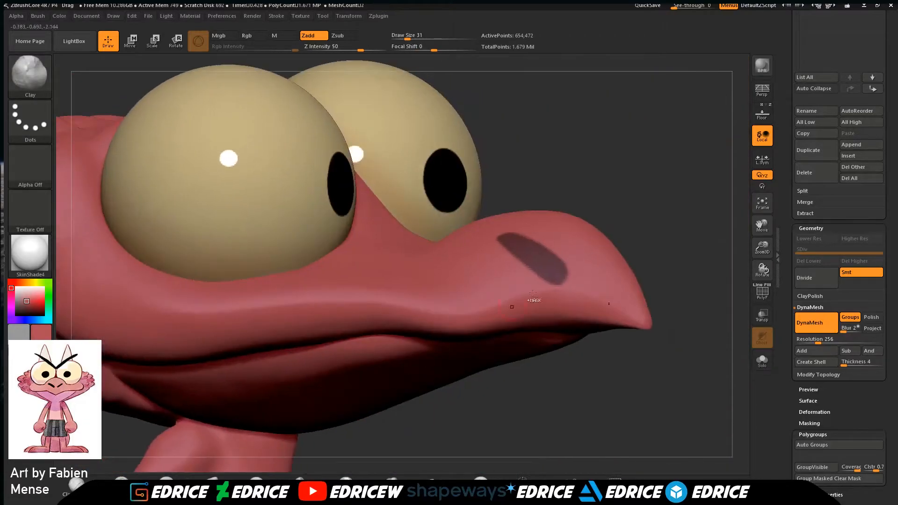
Invert the mask and sculpt the exposed nostril slots with the Clay brush at draw size 68.
left_click(683, 220, "ctrl")
mouse_move(683, 220)
left_mouse_down()
mouse_move(652, 252)
mouse_move(578, 262)
left_mouse_up()
left_click(415, 37)
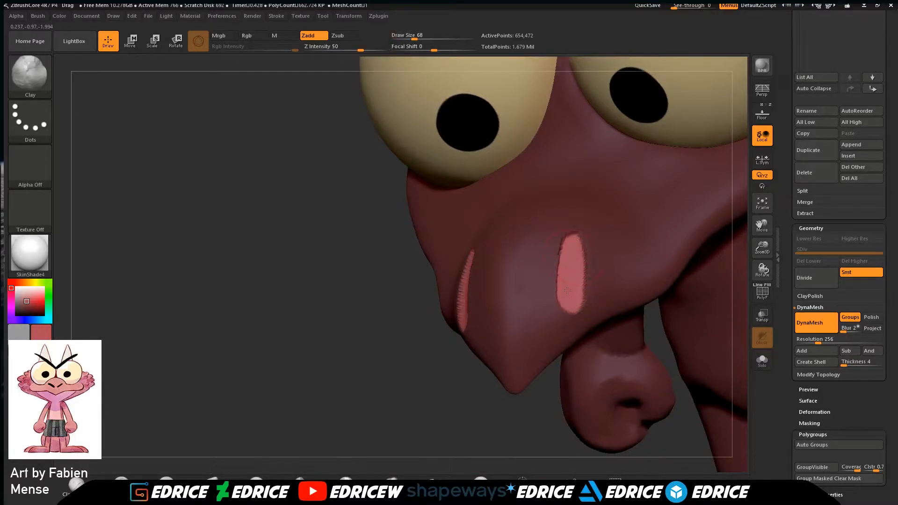
mouse_move(458, 402)
left_mouse_down()
mouse_move(594, 374)
mouse_move(604, 388)
left_mouse_up()
Push the nostrils into the beak with Move Topological at draw size 128, clear the mask and DynaMesh the body.
left_click(40, 79)
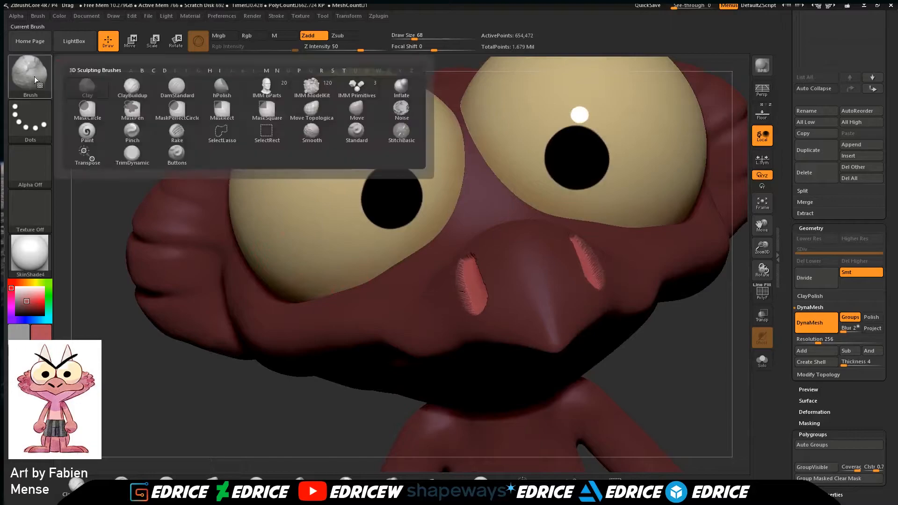
left_click(333, 112)
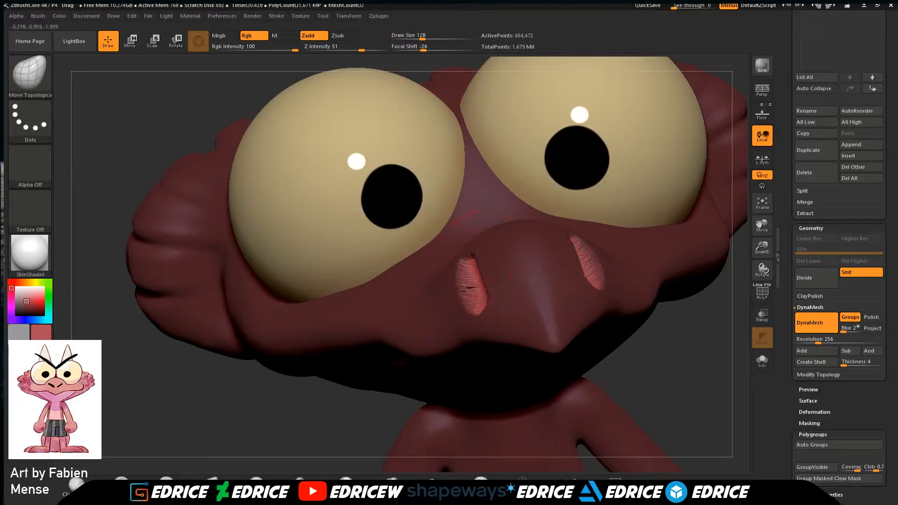
right_click_drag(473, 283, 495, 329)
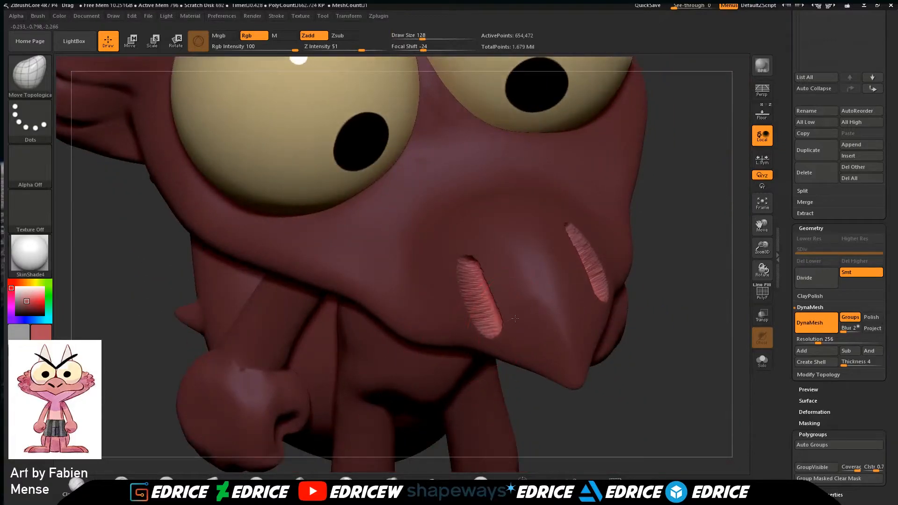
mouse_move(600, 269)
right_mouse_down()
mouse_move(626, 262)
mouse_move(481, 268)
mouse_move(665, 245)
mouse_move(528, 169)
right_mouse_up()
left_click_drag(695, 349, 684, 380, "ctrl")
left_click_drag(703, 357, 674, 399, "ctrl")
Smooth the edges and surroundings of both nostrils on the beak.
right_click_drag(672, 379, 538, 299)
left_click_drag(483, 277, 470, 290, "shift")
left_click_drag(592, 278, 582, 344, "shift")
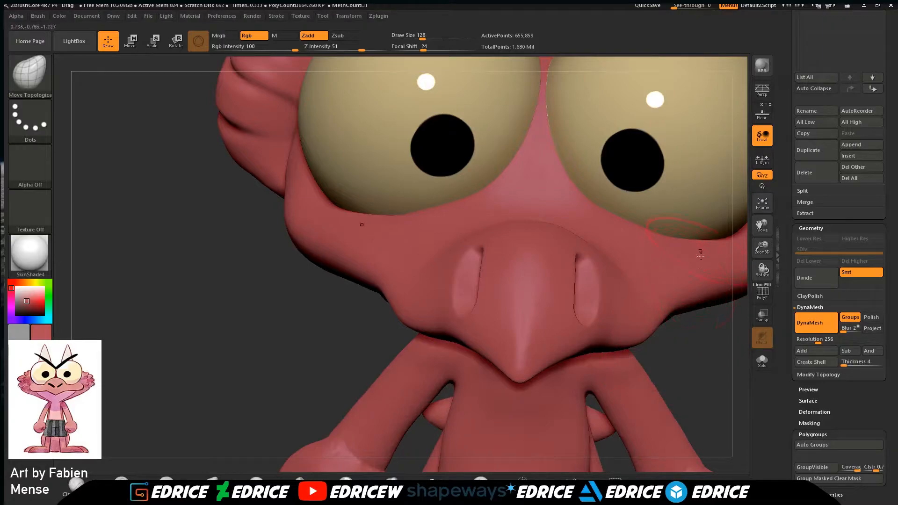
right_click_drag(706, 363, 564, 356)
left_click_drag(602, 256, 518, 331, "shift")
mouse_move(467, 402)
right_mouse_down()
mouse_move(596, 413)
mouse_move(668, 367)
right_mouse_up()
Raise the DynaMesh resolution and re-DynaMesh the body.
left_click(762, 203)
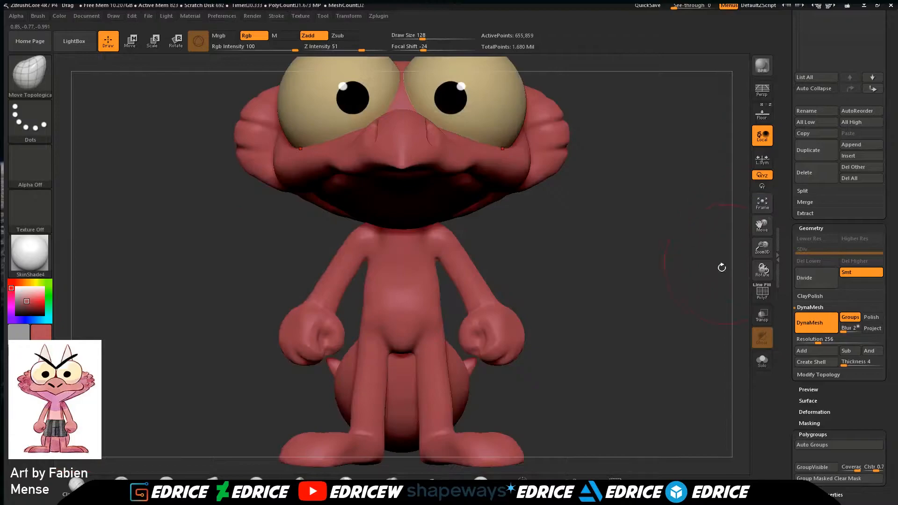
right_click_drag(697, 304, 705, 307)
right_click_drag(641, 313, 692, 288)
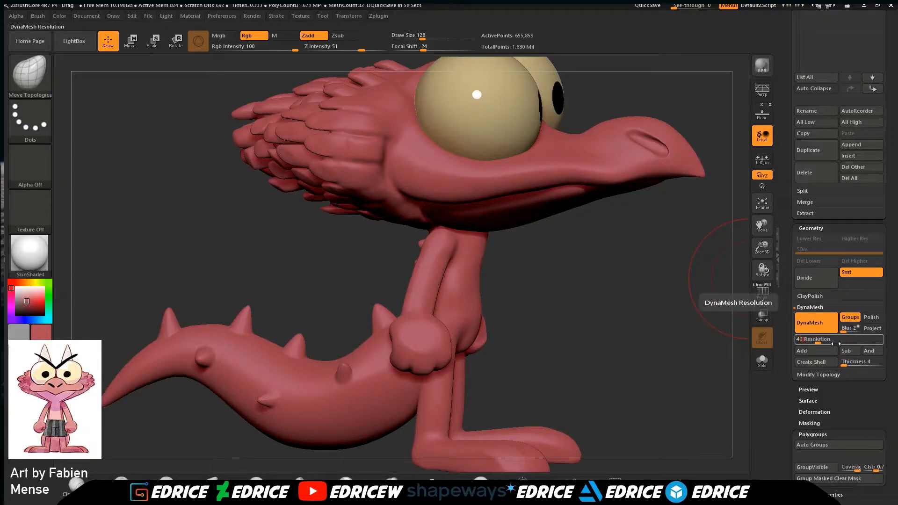
mouse_move(657, 286)
left_mouse_down("ctrl")
mouse_move(593, 369)
mouse_move(567, 377)
left_mouse_up("ctrl")
Save the project over the existing Drag.ZPR file in the Drag folder.
left_click_drag(886, 29, 886, 271)
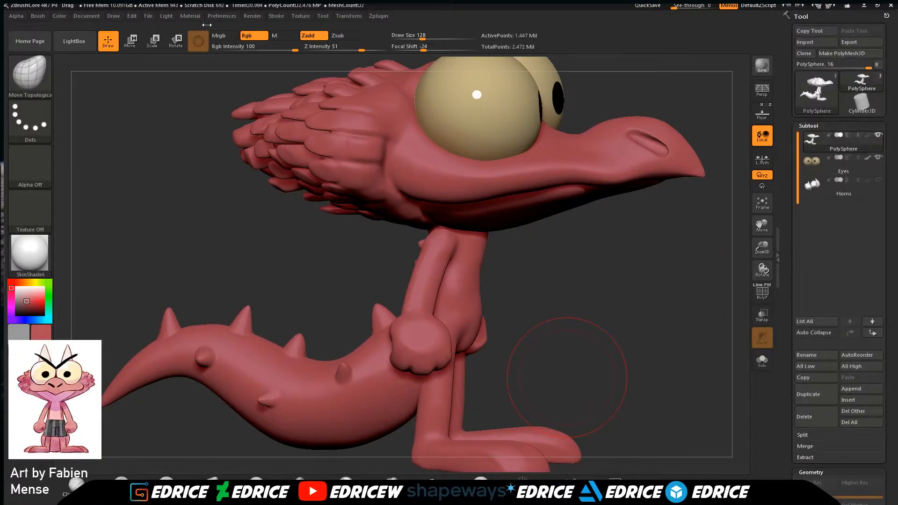
left_click(148, 16)
left_click(213, 33)
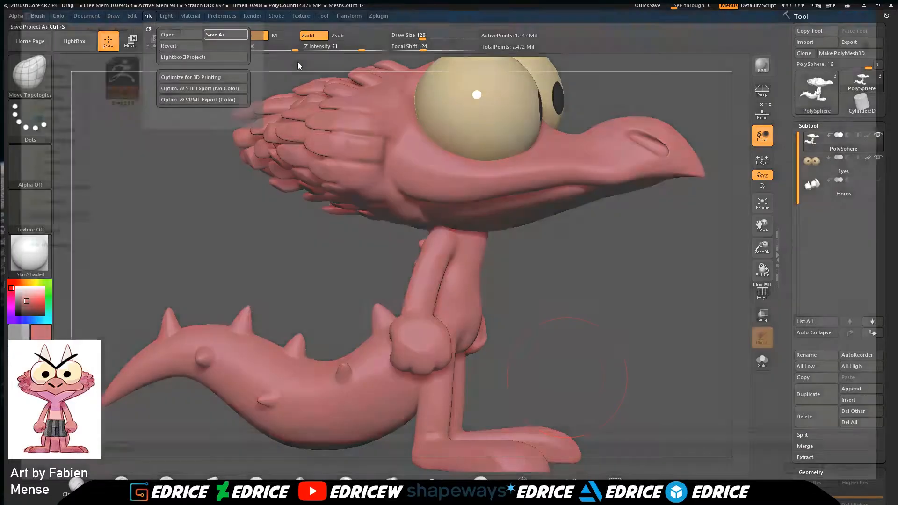
left_click(818, 478)
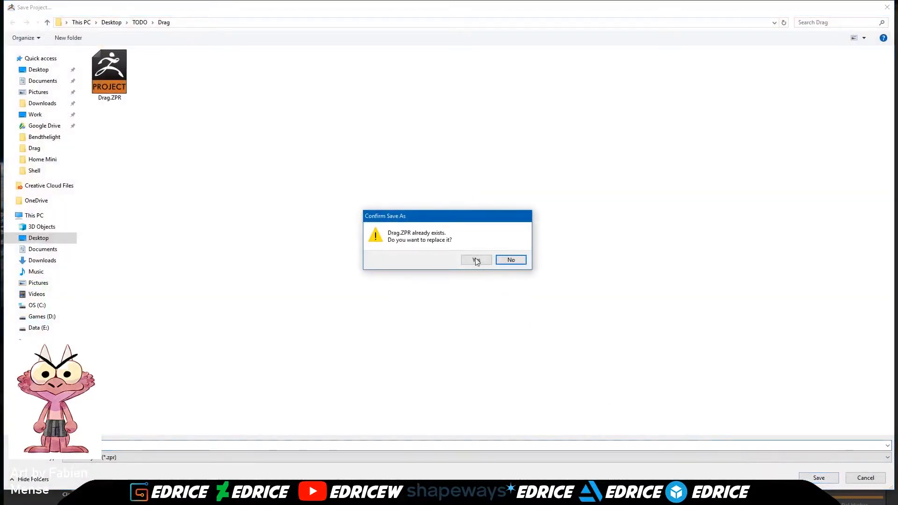
left_click(478, 261)
Build up the head feathers behind the eye with ClayBuildup at draw size 80, then smooth their bases into the head.
left_click_drag(763, 226, 771, 234)
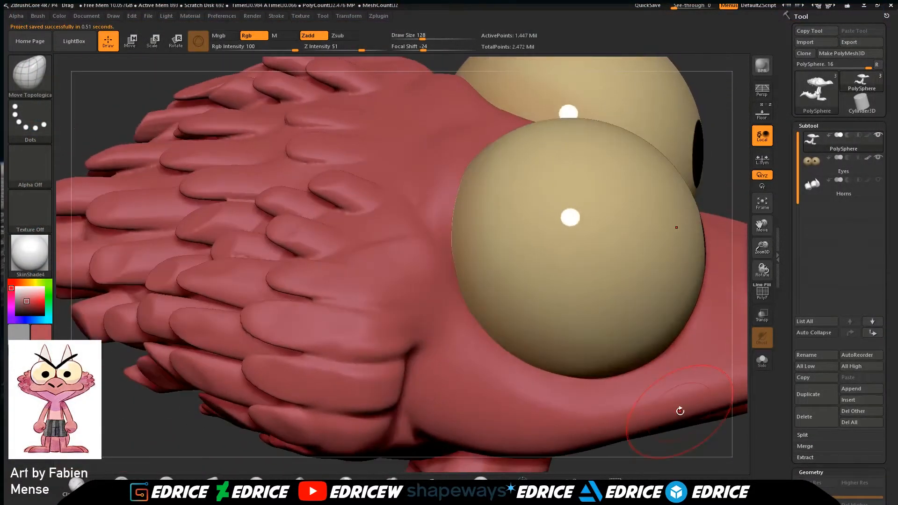
left_click(30, 75)
left_click(86, 84)
left_click_drag(424, 38, 393, 65)
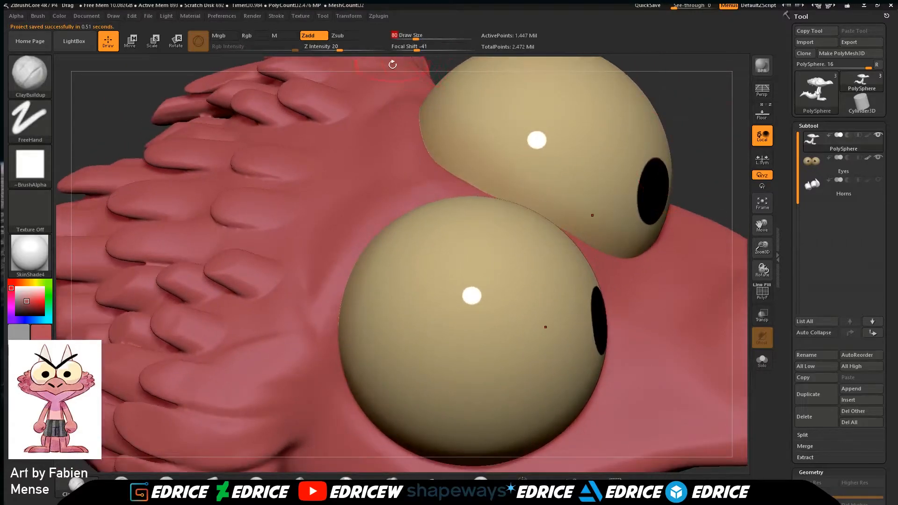
right_click_drag(337, 256, 227, 219, "ctrl")
left_click_drag(213, 250, 241, 266)
mouse_move(209, 255)
left_mouse_down("shift")
mouse_move(244, 265)
mouse_move(214, 252)
mouse_move(236, 262)
left_mouse_up("shift")
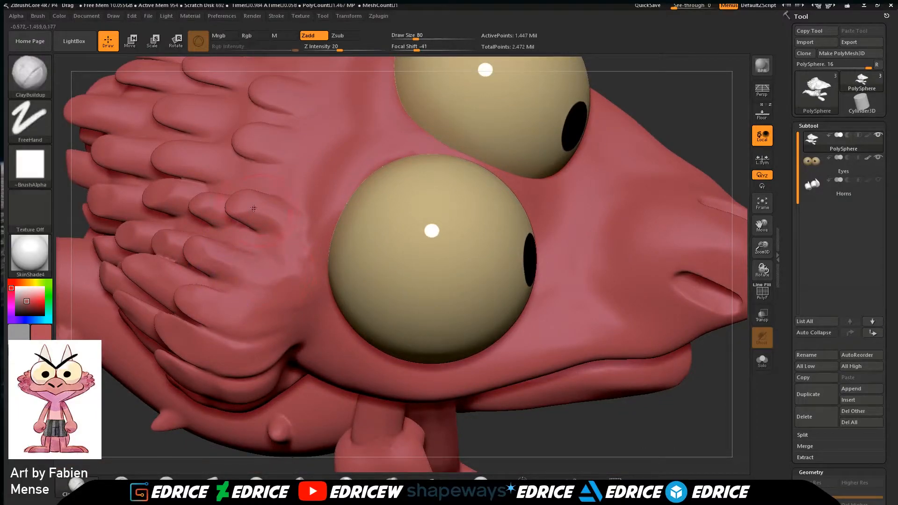
left_click_drag(298, 231, 310, 257, "shift")
right_click_drag(575, 355, 518, 300)
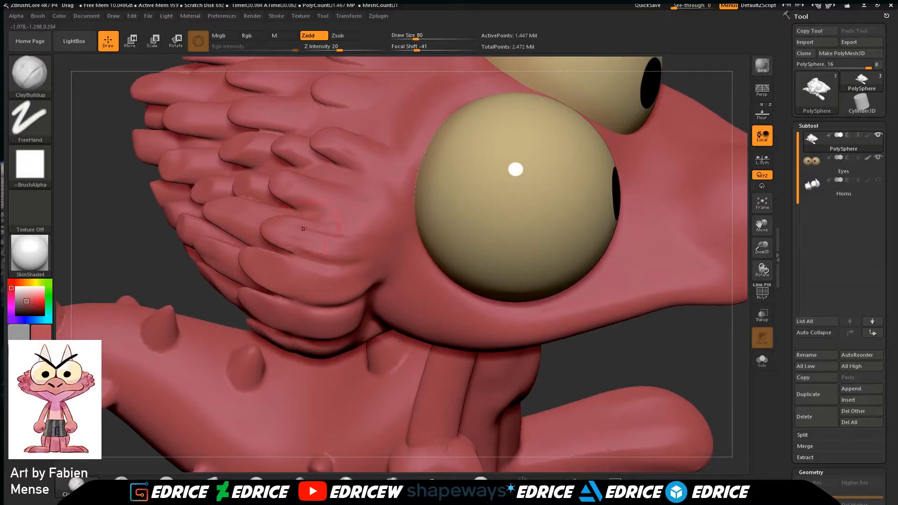
Turn on backface masking for ClayBuildup and refine the feathers along the side and underside of the head.
mouse_move(335, 251)
right_mouse_down()
mouse_move(277, 280)
mouse_move(332, 333)
right_mouse_up()
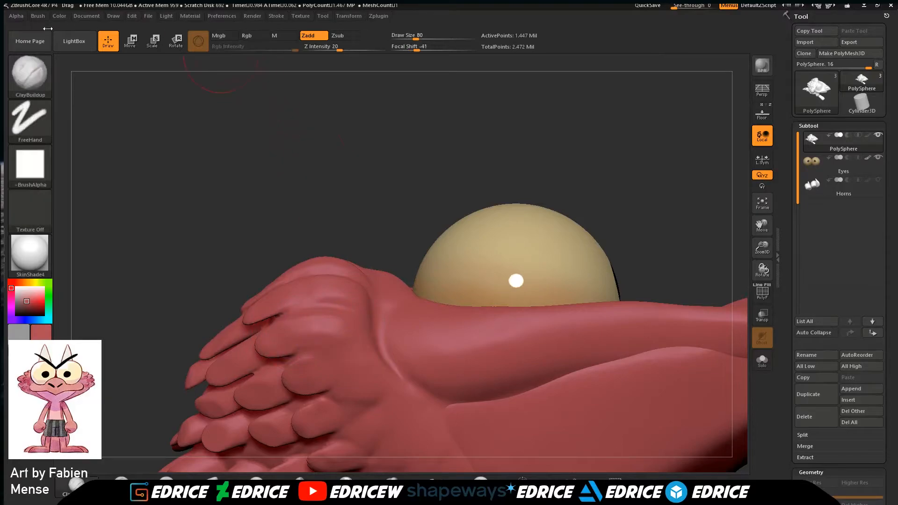
mouse_move(38, 16)
left_click(75, 308)
left_click(70, 320)
right_click_drag(613, 164, 580, 159)
left_click_drag(764, 228, 763, 12)
right_click_drag(449, 197, 413, 190)
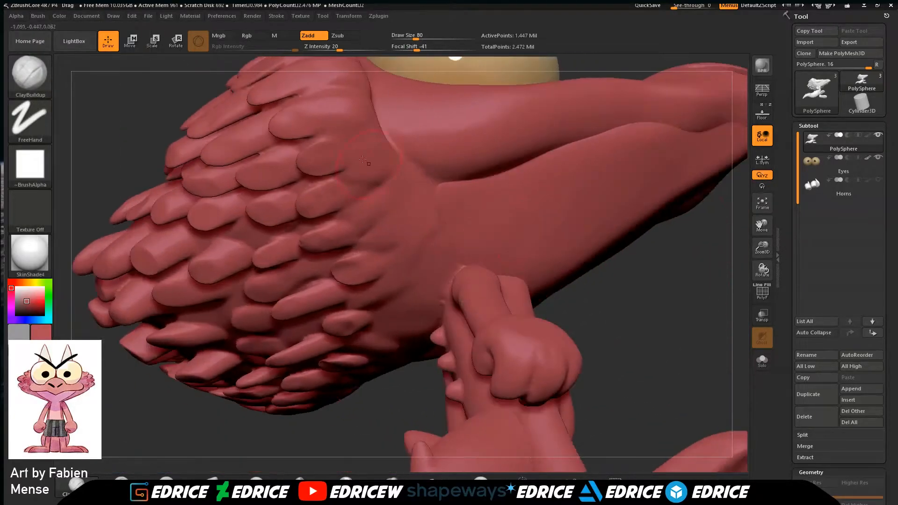
right_click_drag(330, 162, 329, 214)
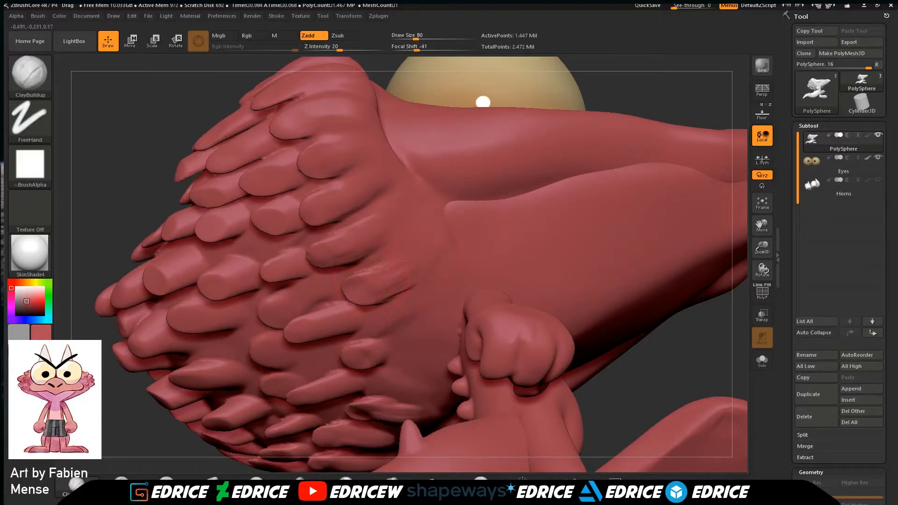
mouse_move(316, 290)
right_mouse_down()
mouse_move(276, 283)
mouse_move(273, 196)
mouse_move(267, 270)
right_mouse_up()
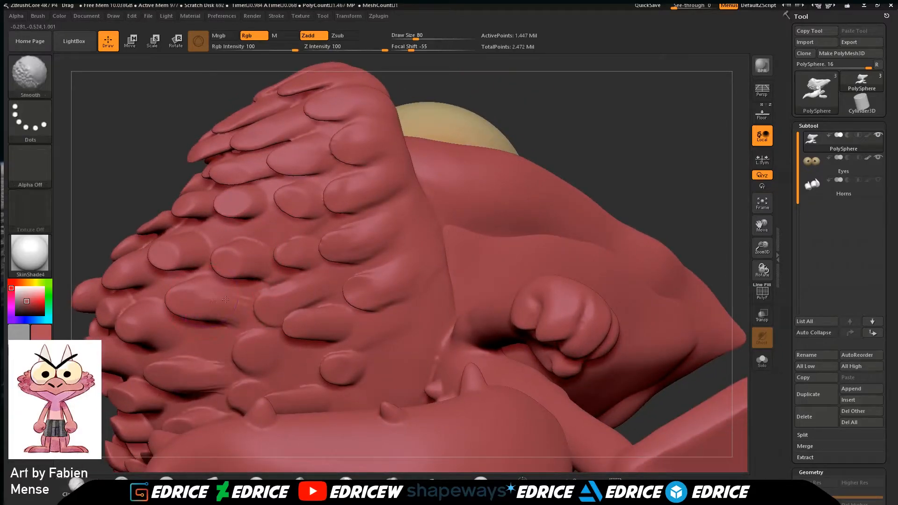
Sharpen the feather edges on the back of the head with the Pinch brush at draw size 80.
mouse_move(224, 323)
right_mouse_down()
mouse_move(212, 234)
mouse_move(212, 253)
mouse_move(241, 264)
mouse_move(665, 244)
right_mouse_up()
left_click_drag(763, 247, 762, 229)
left_click_drag(664, 250, 690, 257)
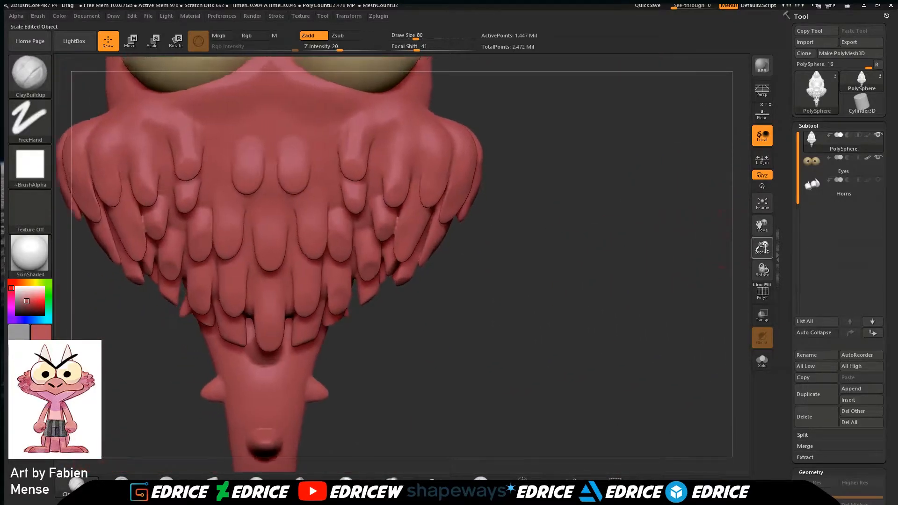
left_click_drag(763, 247, 762, 262)
left_click_drag(680, 239, 700, 342)
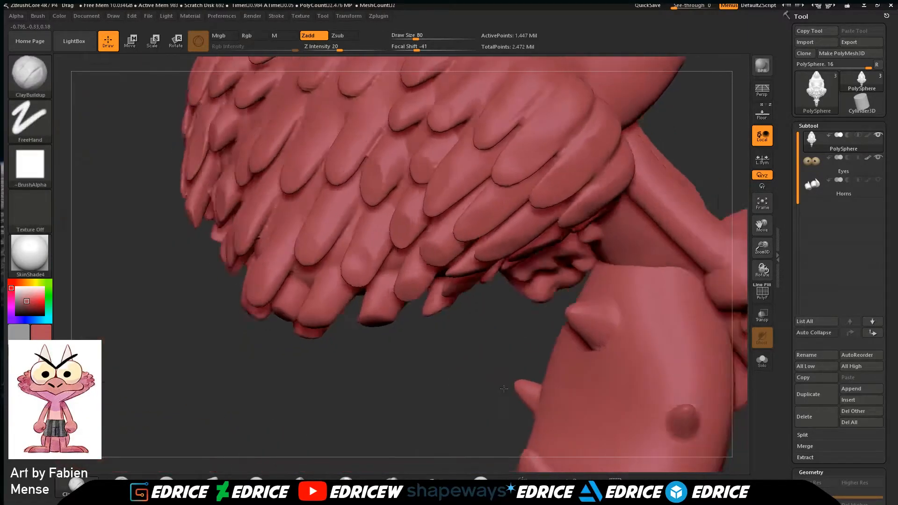
key("b")
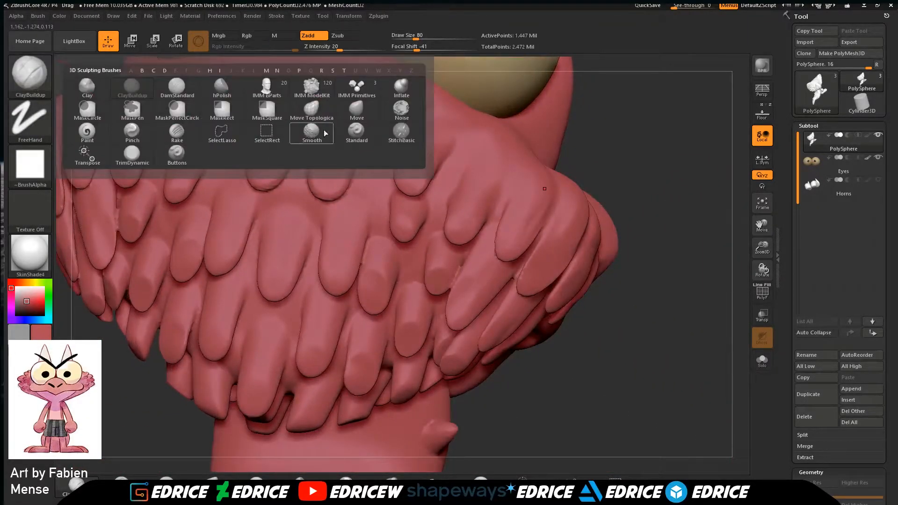
key("p")
key("i")
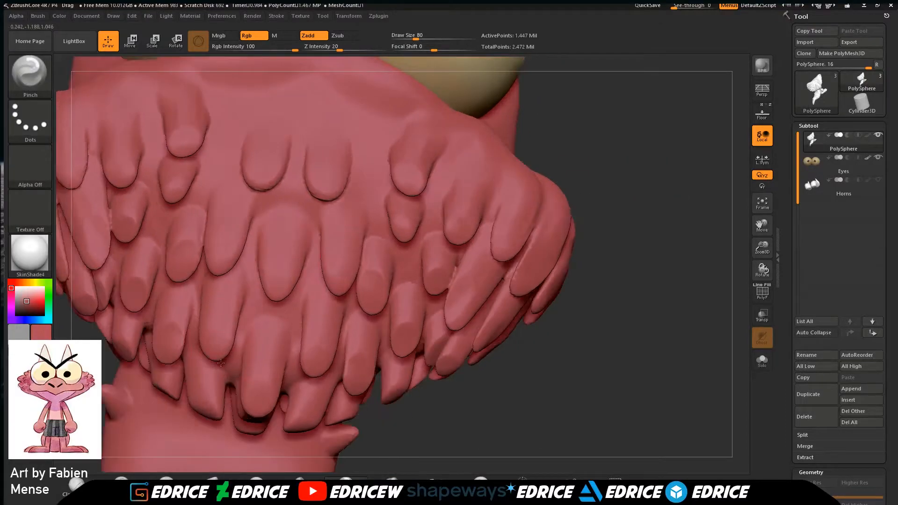
left_click_drag(664, 300, 625, 306)
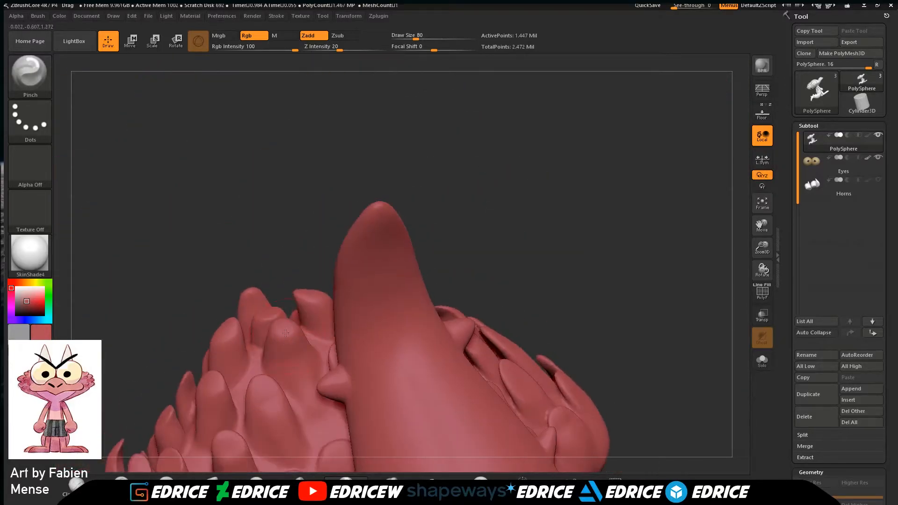
left_click_drag(234, 338, 232, 324)
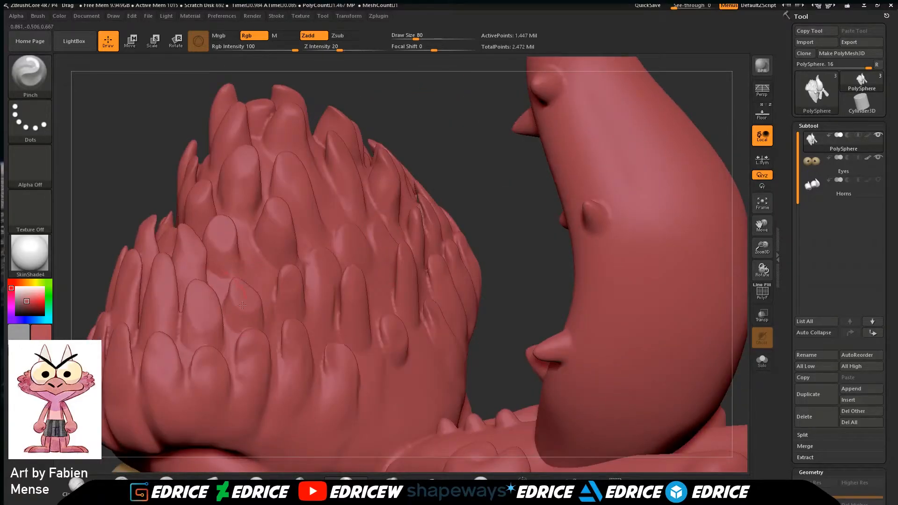
left_click_drag(220, 310, 213, 290)
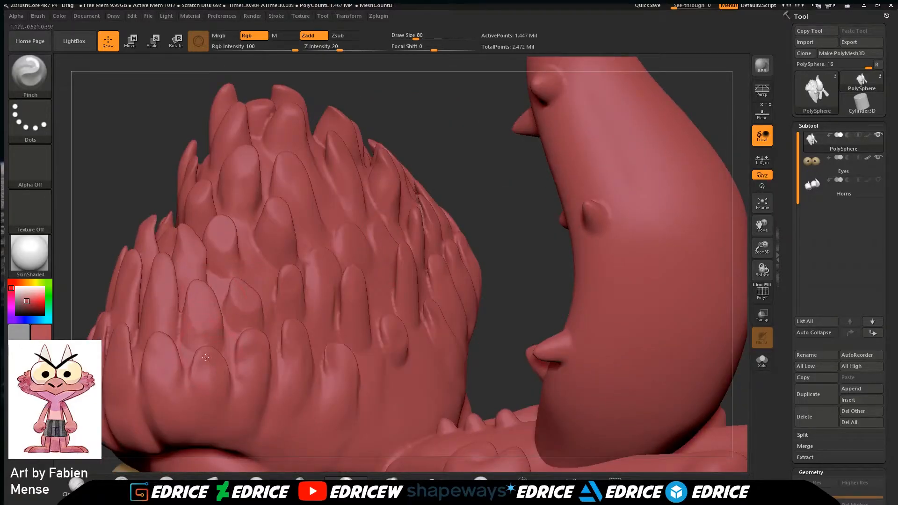
Pinch the edges and tips of the remaining feathers across the side of the head.
left_click_drag(238, 339, 238, 378)
left_click_drag(344, 270, 341, 311)
left_click_drag(399, 244, 397, 277)
left_click_drag(386, 319, 382, 347)
left_click_drag(431, 264, 431, 284)
mouse_move(468, 201)
left_mouse_down()
mouse_move(514, 238)
mouse_move(499, 255)
mouse_move(567, 146)
mouse_move(599, 178)
left_mouse_up()
mouse_move(333, 345)
left_mouse_down()
mouse_move(322, 372)
mouse_move(330, 361)
left_mouse_up()
left_click_drag(371, 397, 366, 418)
left_click_drag(432, 312, 416, 348)
Smooth the surfaces between the crown feathers and pinch their edges where they lost definition.
mouse_move(633, 254)
left_mouse_down()
mouse_move(680, 255)
mouse_move(569, 231)
mouse_move(578, 176)
mouse_move(524, 180)
left_mouse_up()
left_click_drag(456, 306, 440, 325, "shift")
left_click_drag(608, 224, 655, 253)
left_click_drag(436, 323, 417, 338, "shift")
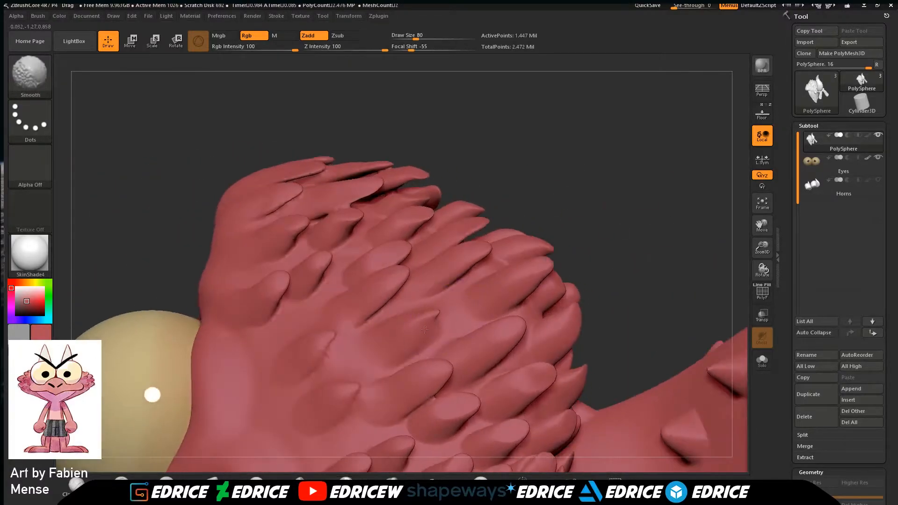
left_click_drag(523, 331, 511, 350)
left_click_drag(629, 243, 620, 283)
left_click_drag(552, 381, 518, 405)
mouse_move(664, 251)
left_mouse_down()
mouse_move(627, 304)
mouse_move(730, 283)
left_mouse_up()
Thicken the thin feathers on the back of the head with the Inflate brush at draw size 80.
key("f")
left_click_drag(762, 246, 763, 300)
left_click_drag(641, 360, 616, 349)
left_click_drag(761, 246, 762, 270)
left_click_drag(762, 226, 738, 268)
mouse_move(300, 149)
left_mouse_down()
mouse_move(365, 122)
mouse_move(370, 105)
left_mouse_up()
left_click(29, 75)
left_click(401, 89)
left_click_drag(444, 134, 431, 142)
left_click_drag(458, 96, 507, 108)
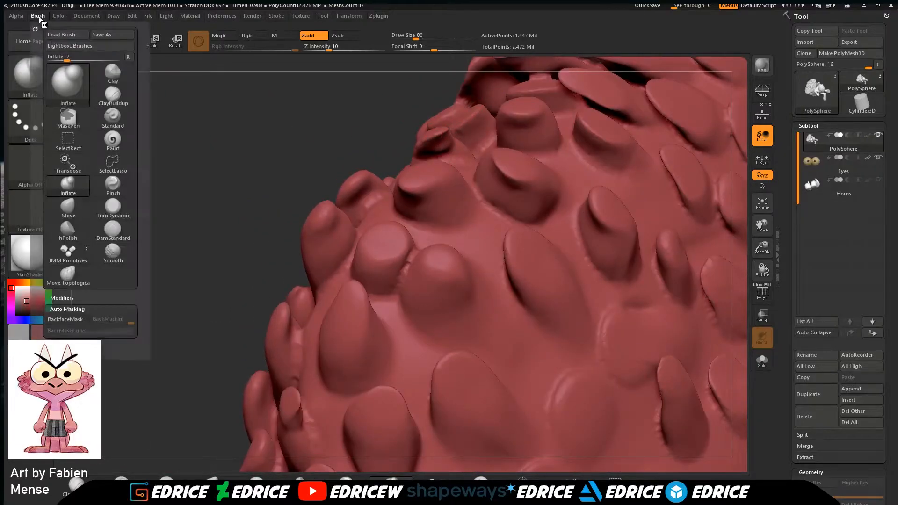
Inflate more feathers across the crown and rear of the head.
left_click_drag(328, 136, 318, 159)
left_click_drag(445, 158, 428, 165)
left_click_drag(290, 136, 369, 117)
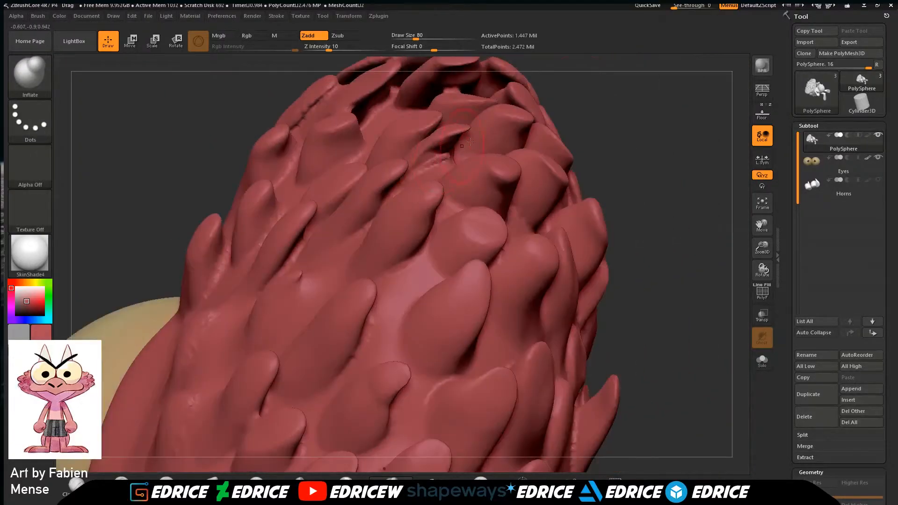
left_click_drag(262, 108, 281, 122)
left_click_drag(592, 107, 605, 170)
mouse_move(602, 240)
right_mouse_down()
mouse_move(583, 215)
mouse_move(603, 323)
right_mouse_up()
Turn on backface masking for the Inflate brush, then inflate and smooth the rear head feathers.
mouse_move(38, 16)
left_click(65, 319)
left_click_drag(583, 205, 586, 227)
left_click_drag(675, 286, 709, 278)
left_click_drag(404, 196, 379, 201)
mouse_move(179, 271)
left_mouse_down("shift")
mouse_move(185, 257)
mouse_move(263, 230)
left_mouse_up("shift")
right_click_drag(280, 229, 498, 300)
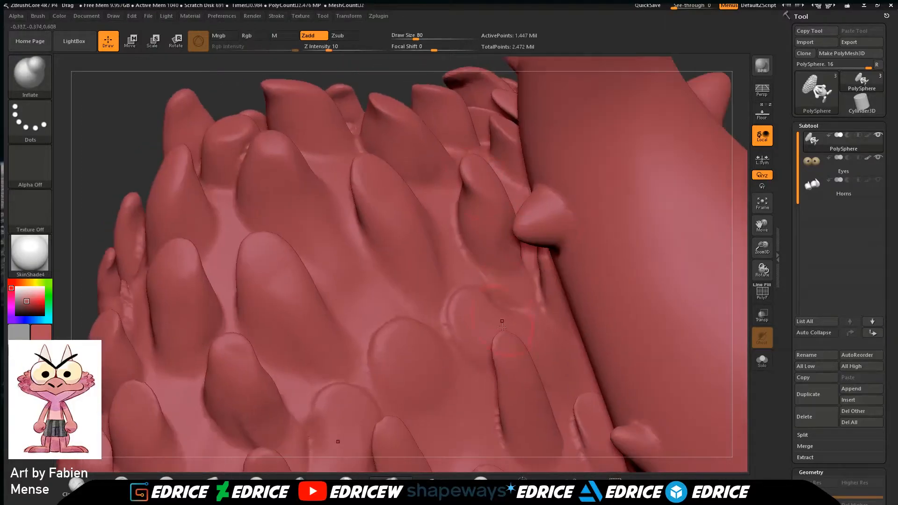
Re-DynaMesh the body and switch to the hPolish brush at draw size 54.
left_click(763, 203)
right_click_drag(697, 262, 722, 323)
left_click_drag(765, 245, 766, 281)
mouse_move(678, 318)
left_mouse_down()
mouse_move(695, 237)
mouse_move(648, 292)
left_mouse_up()
left_click(35, 82)
left_click(41, 88)
left_click(222, 87)
mouse_move(638, 236)
left_mouse_down()
mouse_move(686, 285)
mouse_move(674, 250)
left_mouse_up()
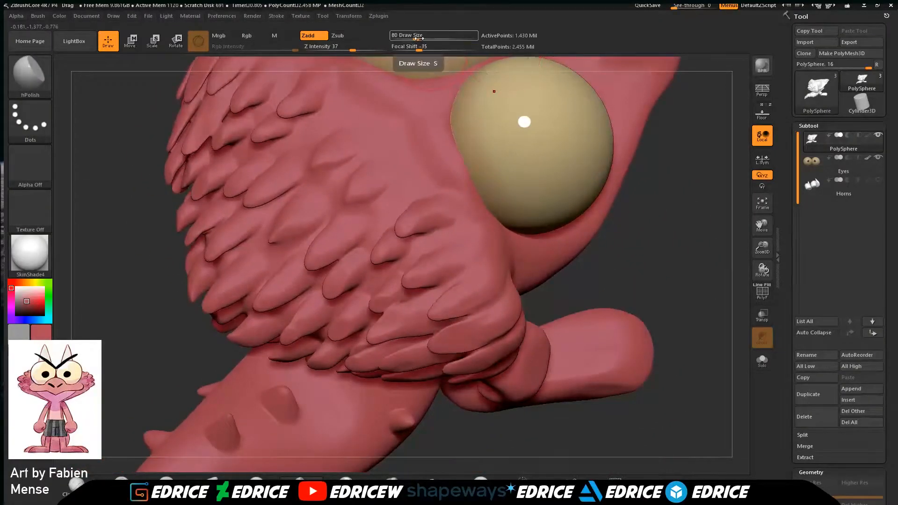
left_click_drag(418, 39, 412, 39)
Flatten the surfaces of the feathers directly behind the eye with hPolish.
left_click_drag(669, 248, 659, 206)
left_click_drag(764, 244, 764, 272)
mouse_move(664, 262)
left_mouse_down()
mouse_move(645, 266)
mouse_move(647, 344)
left_mouse_up()
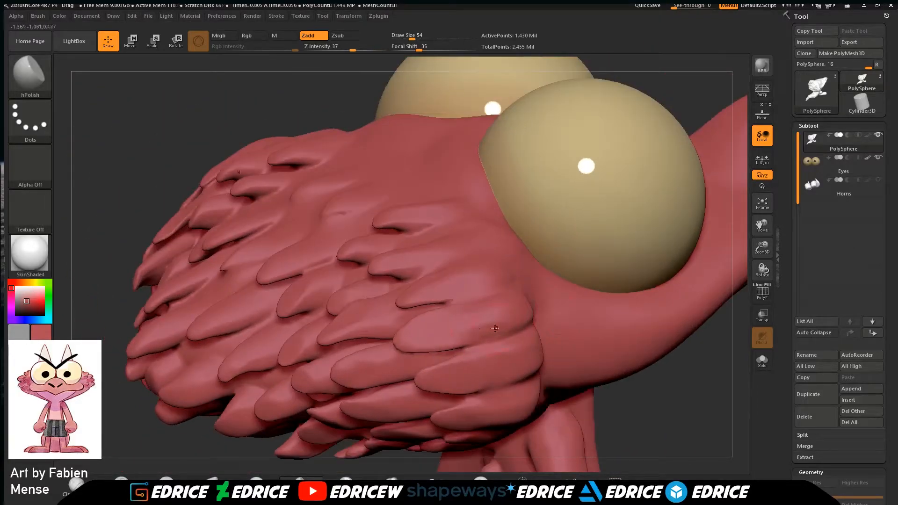
left_click_drag(706, 359, 722, 351)
left_click_drag(762, 229, 753, 199)
left_click_drag(693, 286, 626, 294)
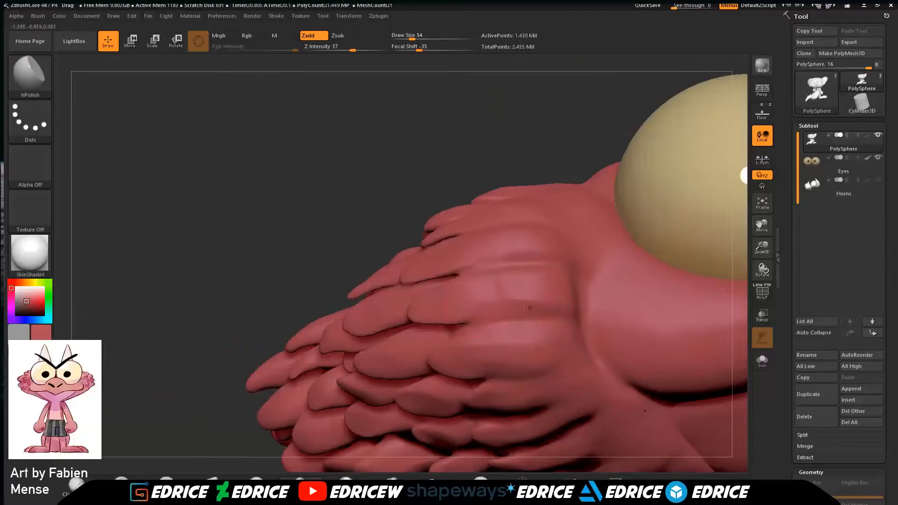
Polish planes into the cheek feathers from their bases toward the tips.
left_click_drag(420, 178, 407, 206)
left_click_drag(739, 309, 725, 234)
left_click_drag(762, 225, 669, 197)
left_click_drag(435, 182, 458, 202)
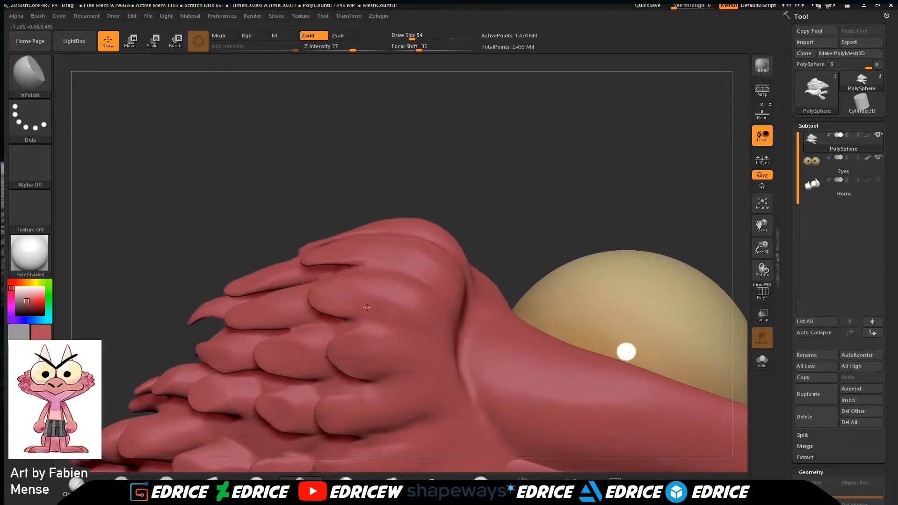
left_click_drag(465, 168, 449, 201)
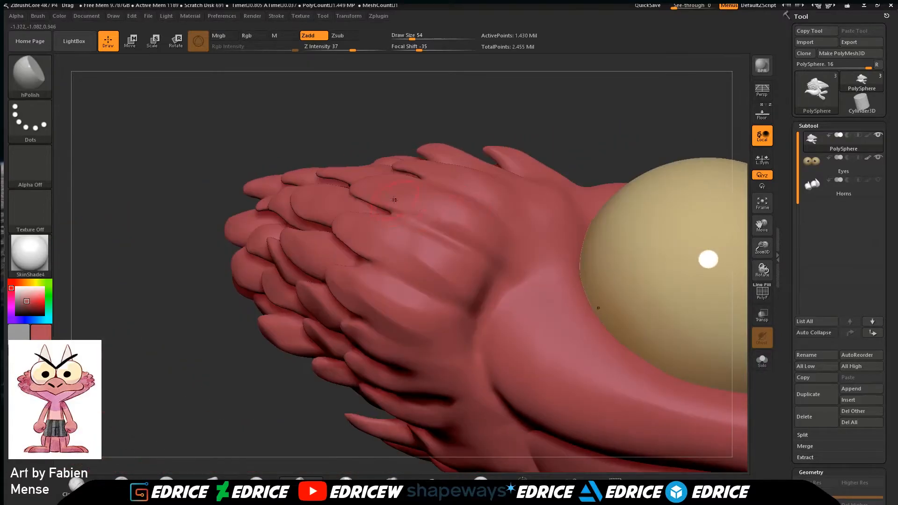
right_click_drag(466, 204, 471, 185)
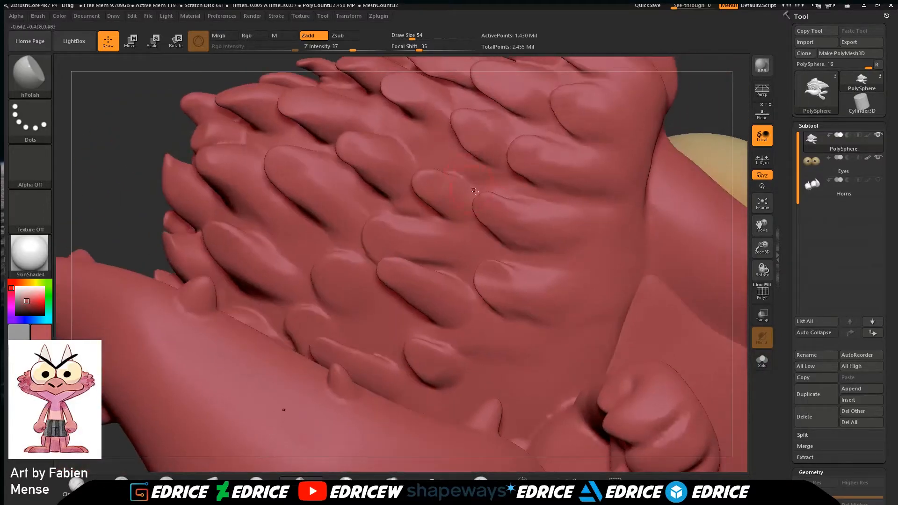
Polish the feathers on the underside and back of the head with hPolish.
right_click_drag(664, 115, 520, 262)
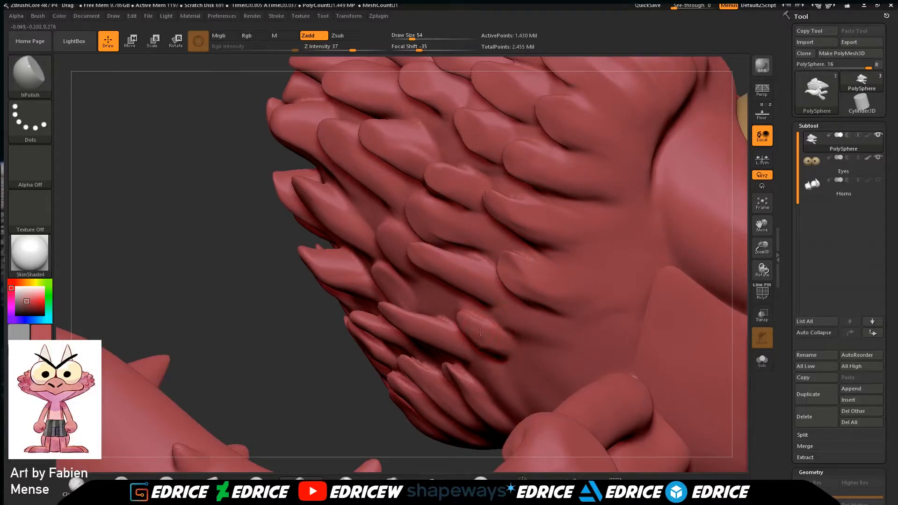
mouse_move(641, 122)
right_mouse_down()
mouse_move(341, 314)
mouse_move(339, 331)
mouse_move(348, 333)
mouse_move(294, 310)
mouse_move(296, 318)
right_mouse_up()
right_click_drag(350, 197, 266, 350)
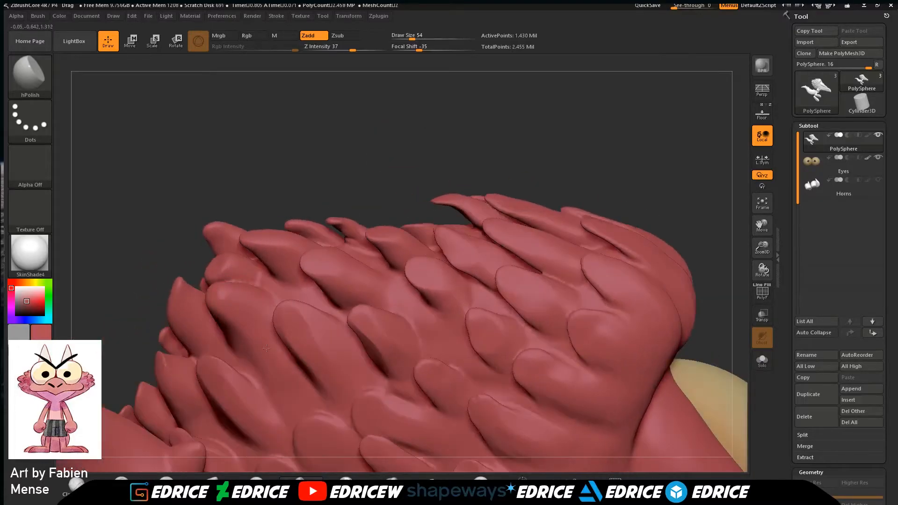
mouse_move(242, 307)
right_mouse_down()
mouse_move(322, 280)
mouse_move(327, 249)
right_mouse_up()
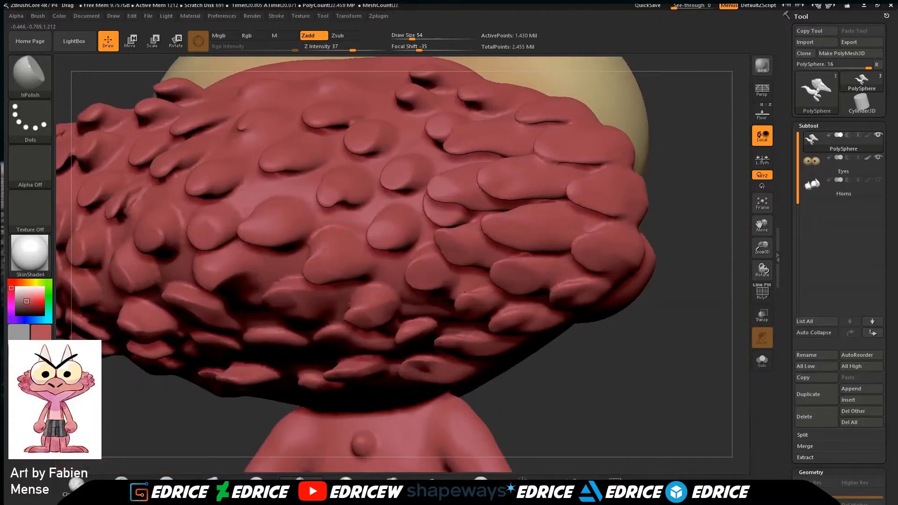
mouse_move(704, 189)
right_mouse_down()
mouse_move(723, 270)
mouse_move(715, 158)
right_mouse_up()
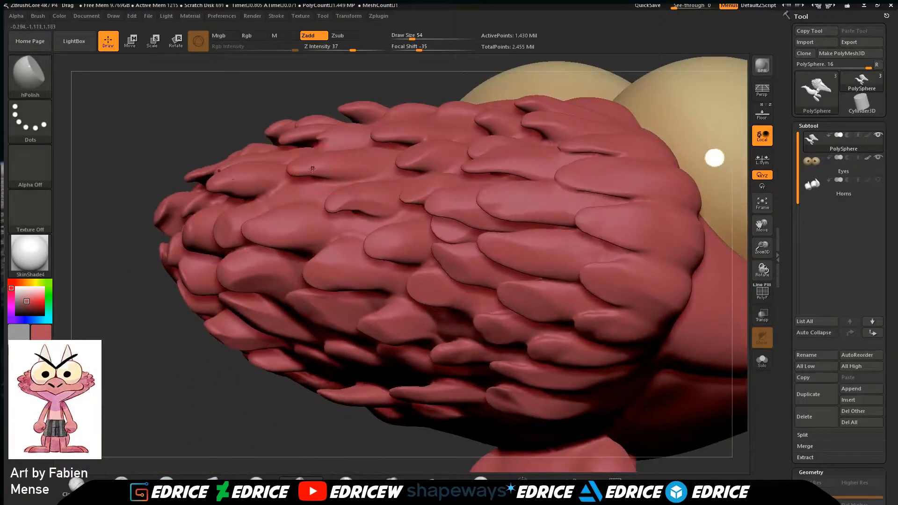
mouse_move(413, 154)
right_mouse_down()
mouse_move(419, 313)
mouse_move(411, 319)
right_mouse_up()
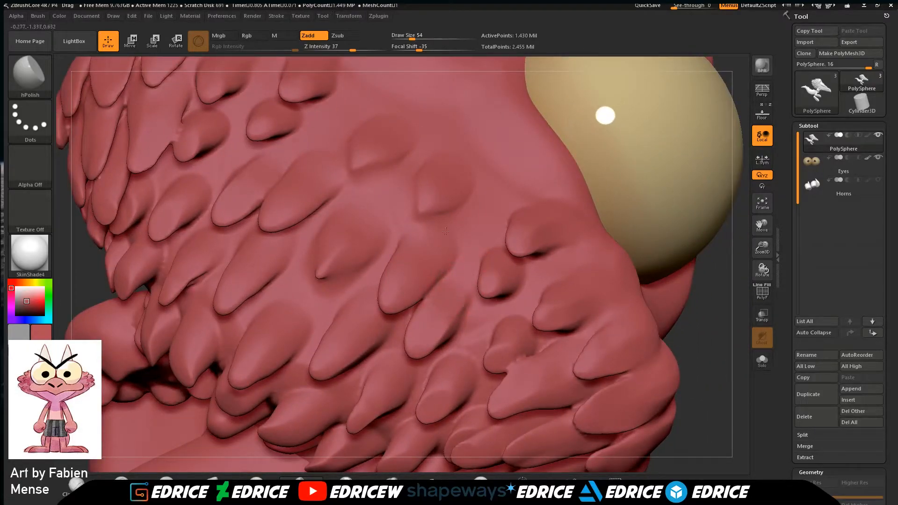
Build up a feather on the side of the head behind the eye with ClayBuildup and smooth its surface.
right_click_drag(690, 281, 372, 220)
key("b")
key("c")
key("b")
mouse_move(384, 210)
left_mouse_down()
mouse_move(363, 235)
mouse_move(401, 187)
mouse_move(350, 257)
left_mouse_up()
left_click_drag(360, 243, 400, 200, "shift")
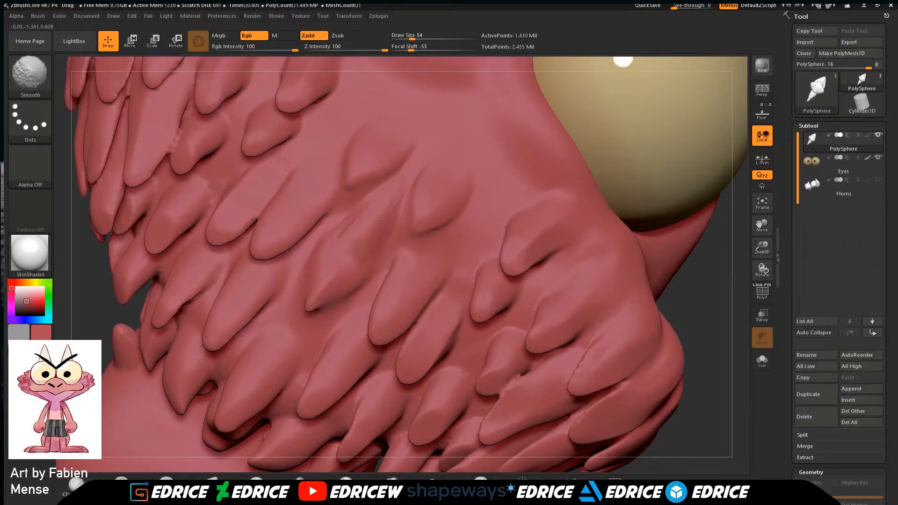
Extend the bases of the neighbouring feathers with ClayBuildup at draw size 59 and smooth them into the head.
left_click_drag(727, 294, 715, 318)
left_click_drag(324, 180, 307, 200)
left_click_drag(431, 249, 415, 272)
left_click_drag(414, 35, 417, 36)
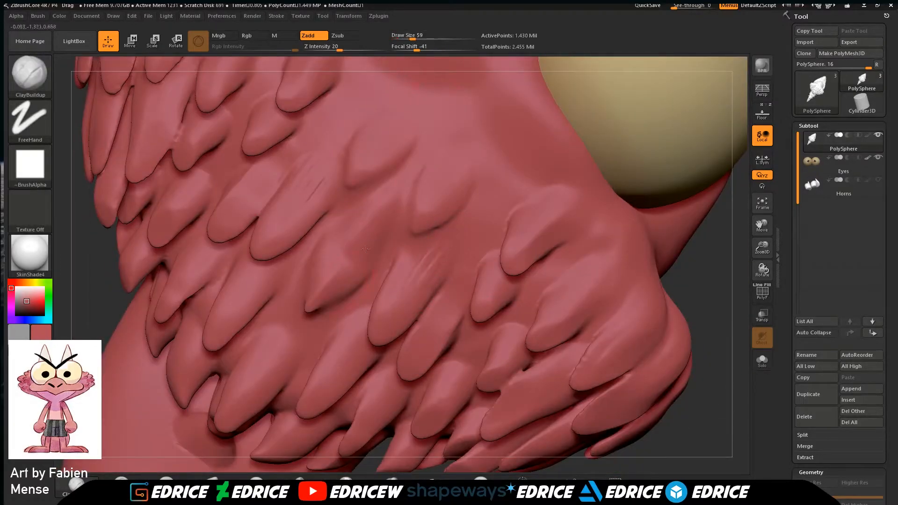
left_click_drag(323, 179, 309, 200, "shift")
left_click_drag(431, 255, 416, 276, "shift")
left_click_drag(373, 218, 347, 260)
left_click_drag(350, 252, 379, 220, "shift")
Pull the lower side feathers into shape with the Move Topological brush at draw size 145.
mouse_move(725, 203)
left_mouse_down()
mouse_move(712, 241)
mouse_move(723, 184)
left_mouse_up()
left_click(762, 203)
left_click_drag(718, 282, 706, 293, "shift")
left_click_drag(762, 247, 767, 318)
mouse_move(762, 225)
left_mouse_down()
mouse_move(814, 152)
mouse_move(888, 77)
left_mouse_up()
left_click(30, 76)
left_click(128, 131)
left_click_drag(419, 37, 424, 37)
mouse_move(291, 247)
left_mouse_down()
mouse_move(295, 236)
mouse_move(318, 237)
left_mouse_up()
left_click_drag(328, 299, 350, 295)
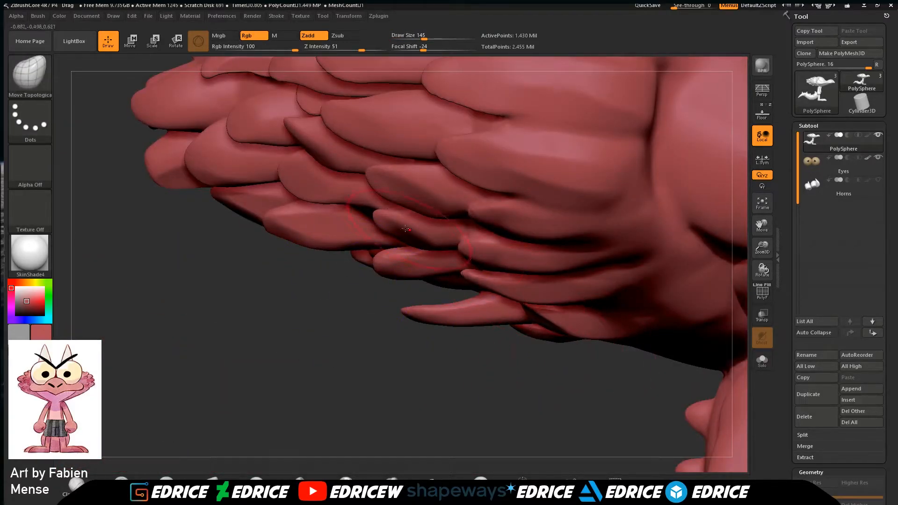
Adjust the feather tips on the side of the head with Move Topological at draw size 108.
left_click_drag(424, 37, 419, 37)
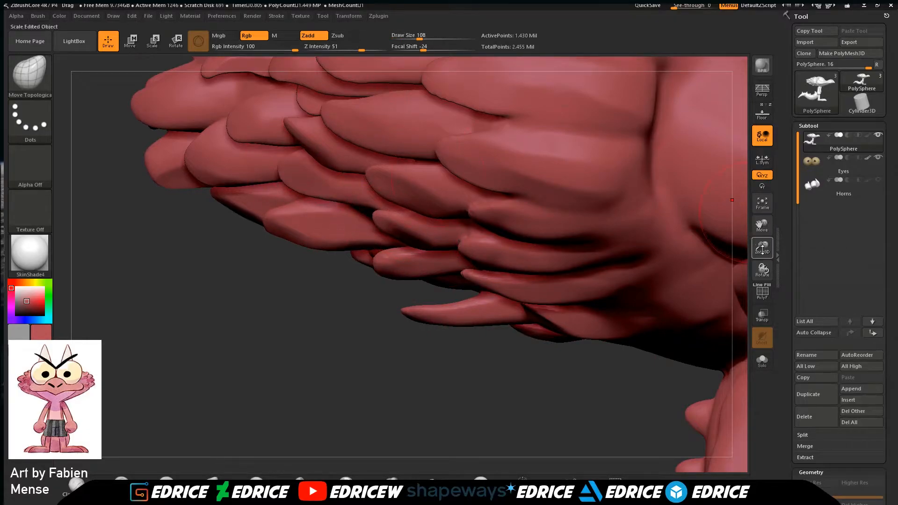
left_click_drag(761, 248, 762, 226)
left_click_drag(762, 225, 798, 385)
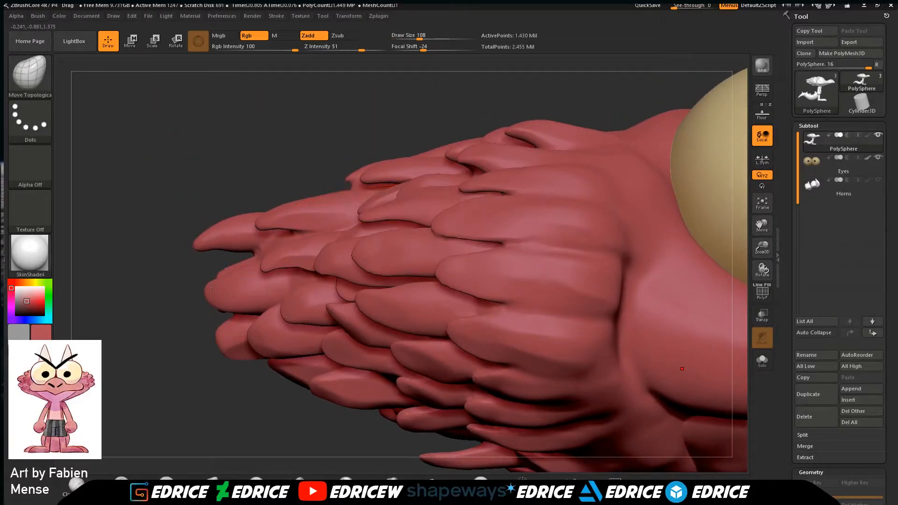
left_click_drag(364, 208, 459, 164)
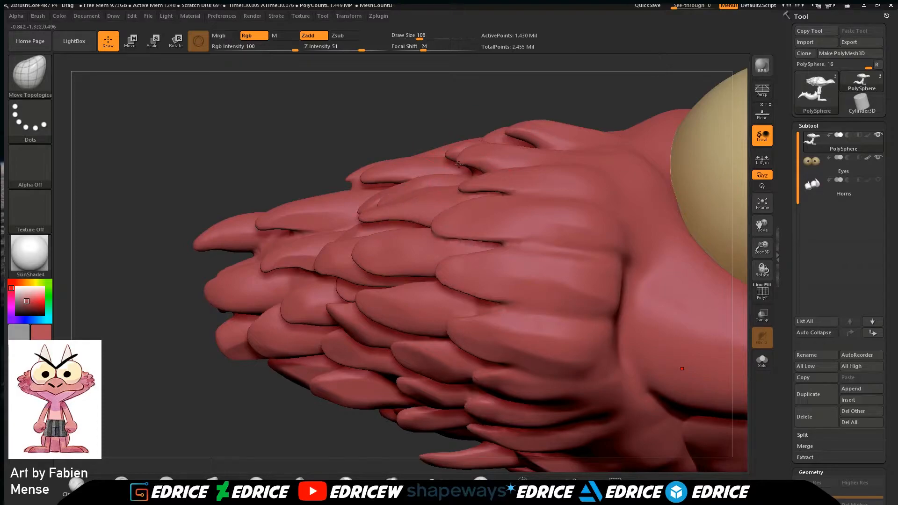
left_click_drag(375, 269, 361, 282)
Reshape the rounded feathers across the back of the head toward more pointed forms with Move Topological.
left_click_drag(243, 397, 669, 351)
left_click_drag(762, 248, 761, 201)
left_click_drag(626, 304, 678, 291, "shift")
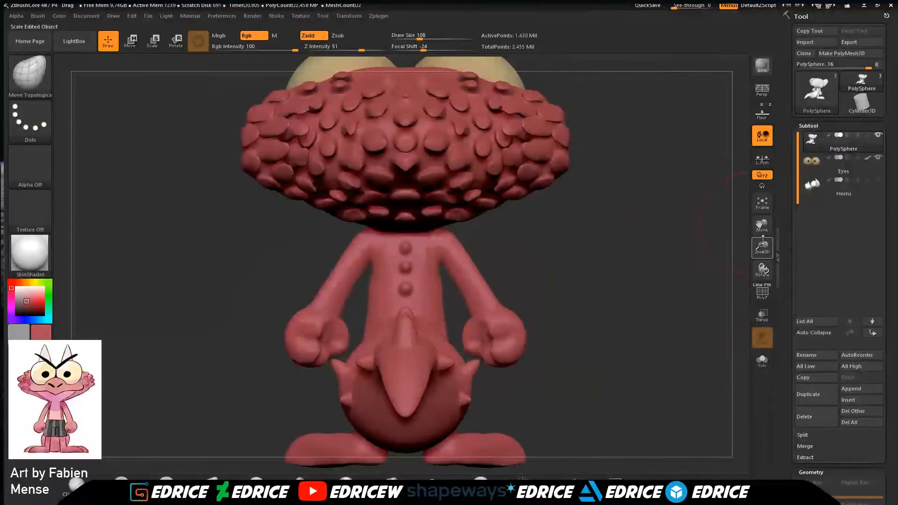
left_click_drag(762, 248, 762, 308)
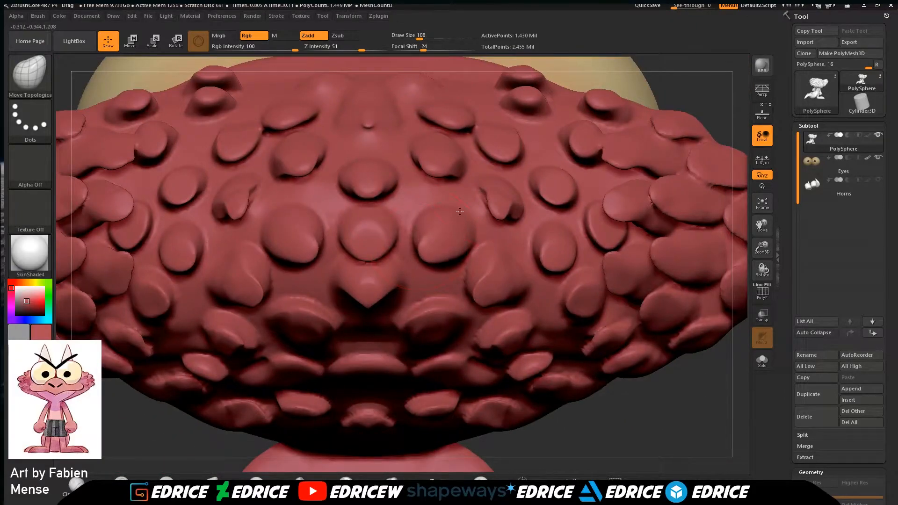
left_click_drag(376, 240, 361, 242)
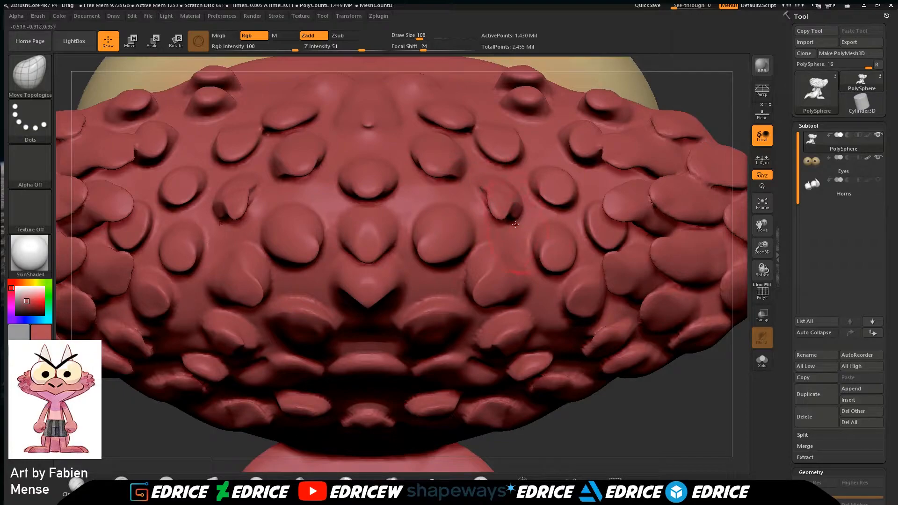
left_click_drag(537, 190, 568, 196)
left_click_drag(630, 168, 631, 163)
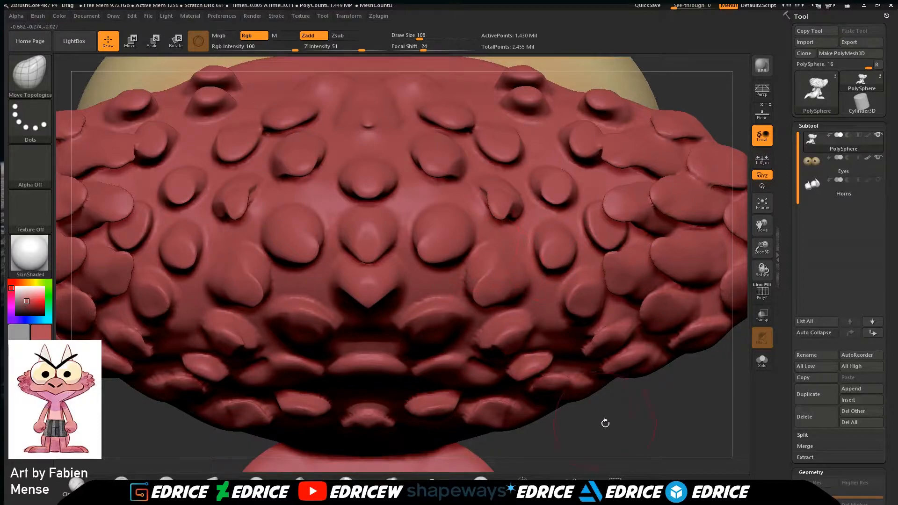
Thicken the feather bases on the back of the head with ClayBuildup at draw size 51 and smooth them.
left_click_drag(603, 422, 581, 431)
key("b")
key("c")
key("b")
left_click(416, 39)
left_click(411, 39)
mouse_move(504, 274)
right_mouse_down()
mouse_move(583, 210)
mouse_move(552, 112)
right_mouse_up()
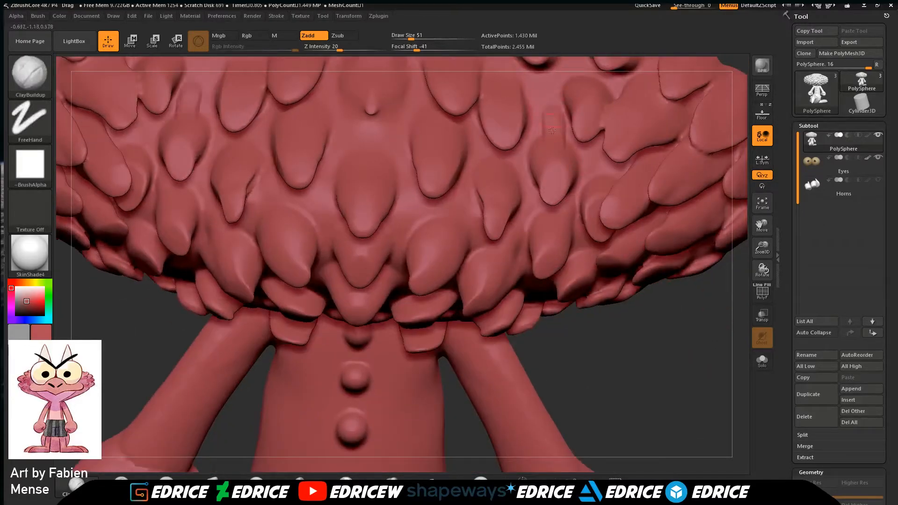
mouse_move(561, 161)
right_mouse_down()
mouse_move(667, 321)
mouse_move(659, 430)
right_mouse_up()
left_click_drag(344, 229, 344, 242, "shift")
Blend the feathers between the back of the head and the cheek by building up and smoothing.
right_click_drag(632, 299, 692, 169)
mouse_move(317, 206)
right_mouse_down()
mouse_move(415, 110)
mouse_move(360, 210)
right_mouse_up()
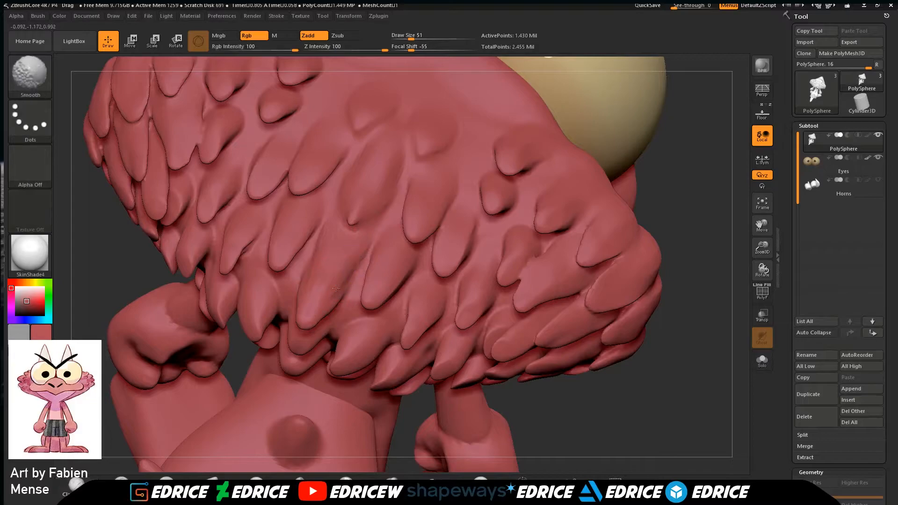
right_click_drag(728, 209, 691, 190)
Carve the crease between the cheek feathers and the mouth corner with the DamStandard brush.
left_click_drag(692, 191, 706, 296)
left_click_drag(762, 248, 764, 286)
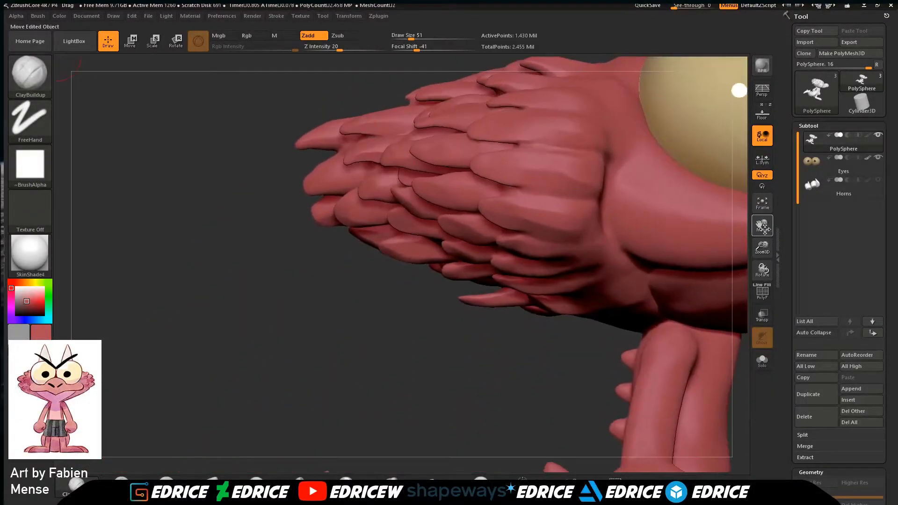
left_click_drag(763, 226, 600, 245)
left_click(30, 76)
left_click(186, 93)
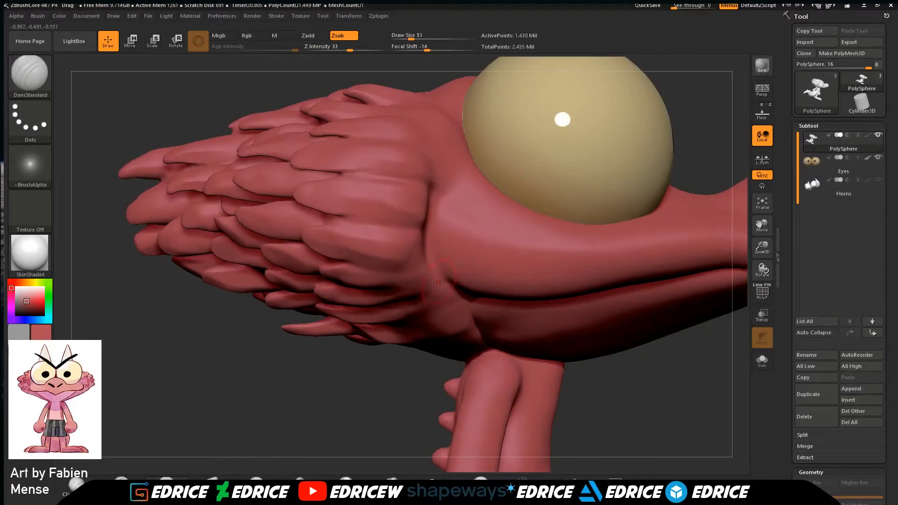
mouse_move(439, 283)
right_mouse_down()
mouse_move(434, 239)
mouse_move(427, 250)
right_mouse_up()
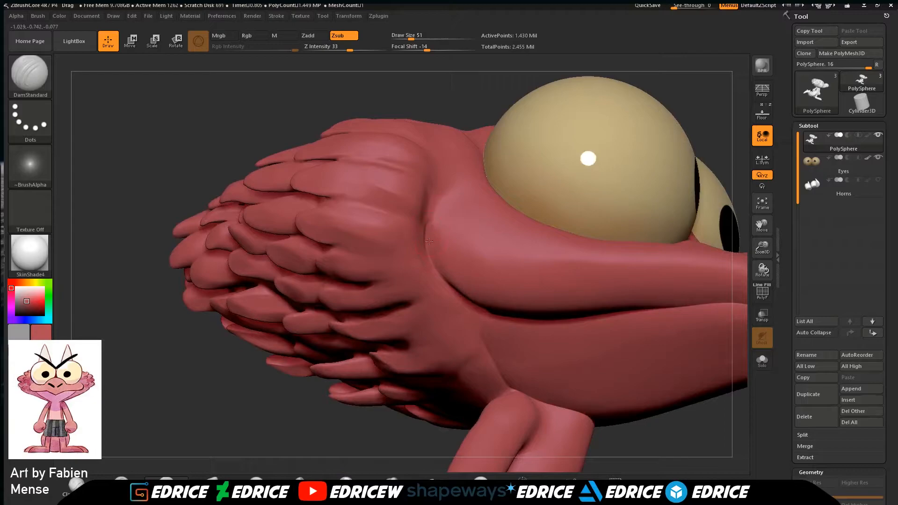
right_click_drag(361, 444, 645, 266)
Add small feather shapes between the eye and the cheek feathers with ClayBuildup and smooth them.
mouse_move(689, 364)
right_mouse_down()
mouse_move(685, 346)
mouse_move(672, 412)
right_mouse_up()
key("b")
left_click(122, 90)
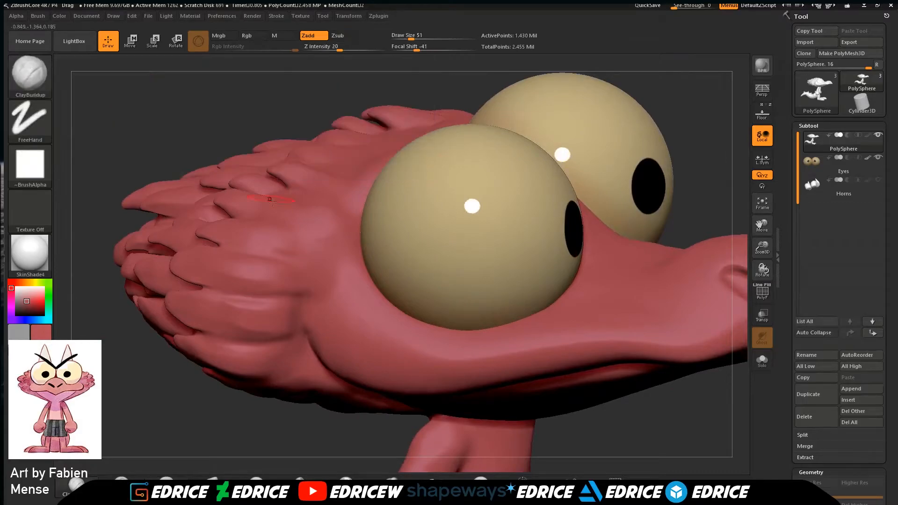
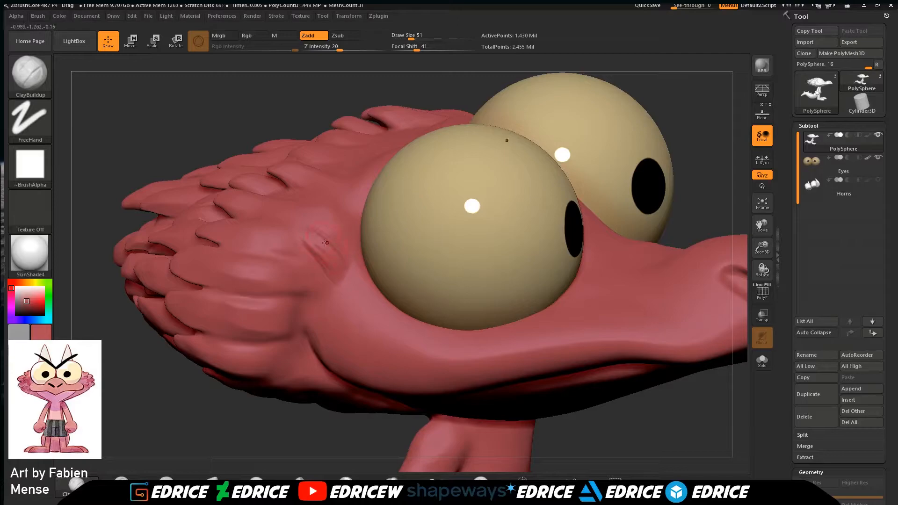
key("shift")
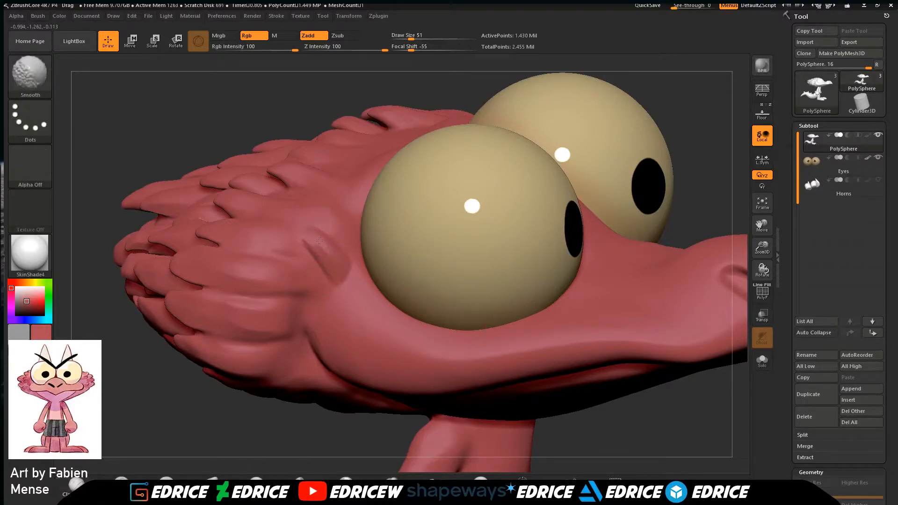
mouse_move(349, 322)
right_mouse_down()
mouse_move(323, 328)
mouse_move(350, 323)
right_mouse_up()
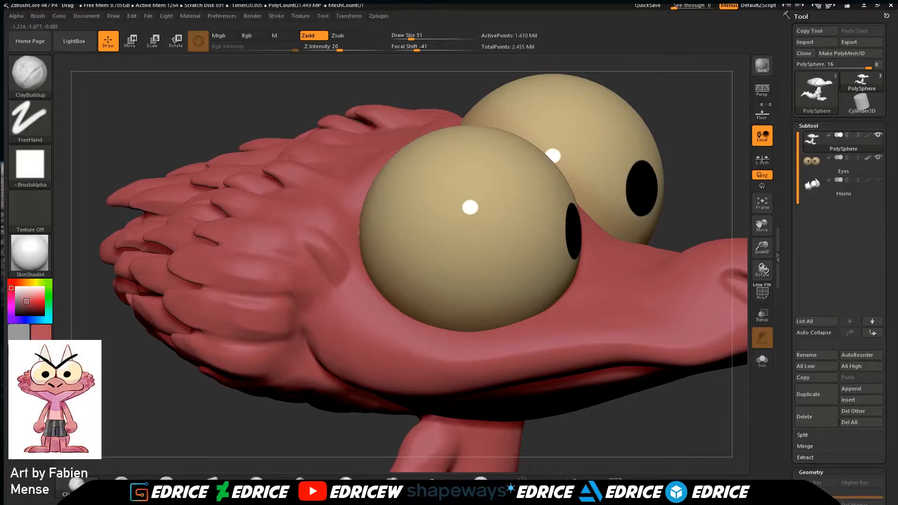
key("shift")
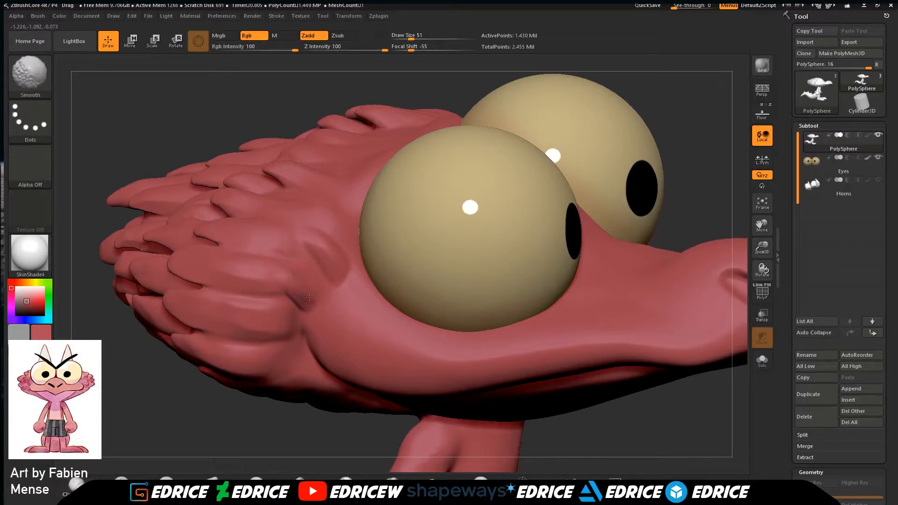
Refine the feather roots around the back of the eye and cheek with ClayBuildup and smoothing.
right_click_drag(365, 161, 353, 206)
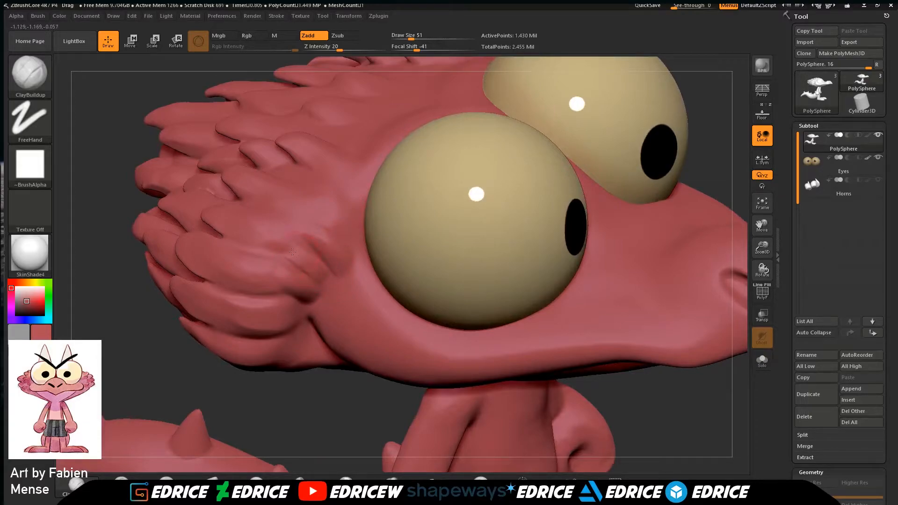
key("shift")
right_click_drag(311, 263, 326, 330)
right_click_drag(370, 121, 297, 308)
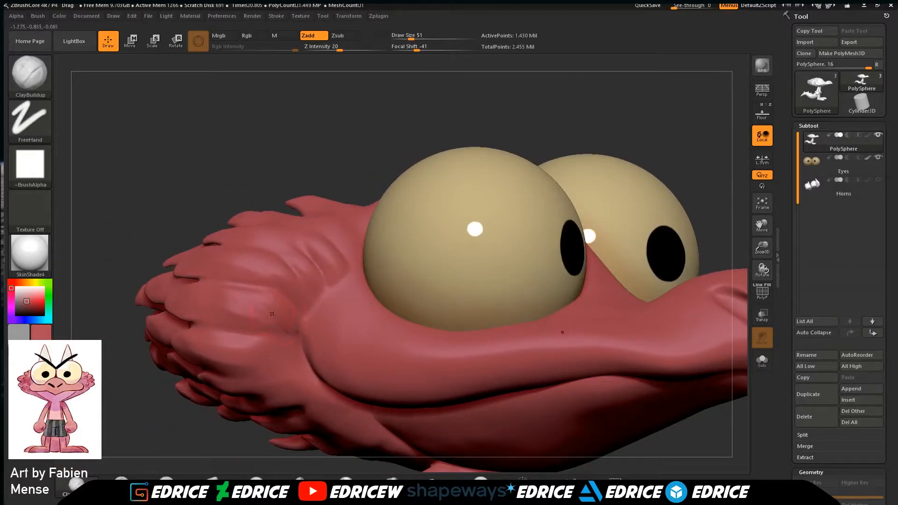
key("shift")
mouse_move(278, 312)
right_mouse_down()
mouse_move(352, 136)
mouse_move(364, 154)
right_mouse_up()
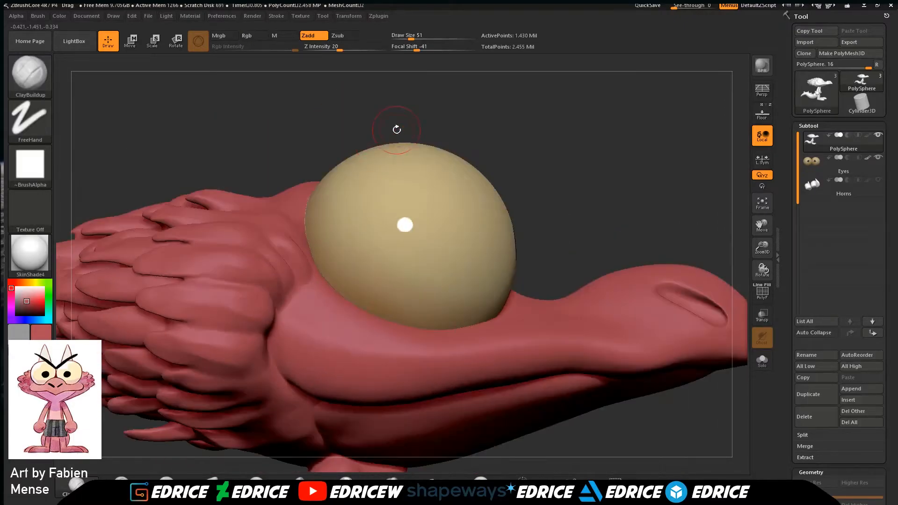
Smooth the surfaces of the arms and fists at draw size 51.
left_click(762, 203)
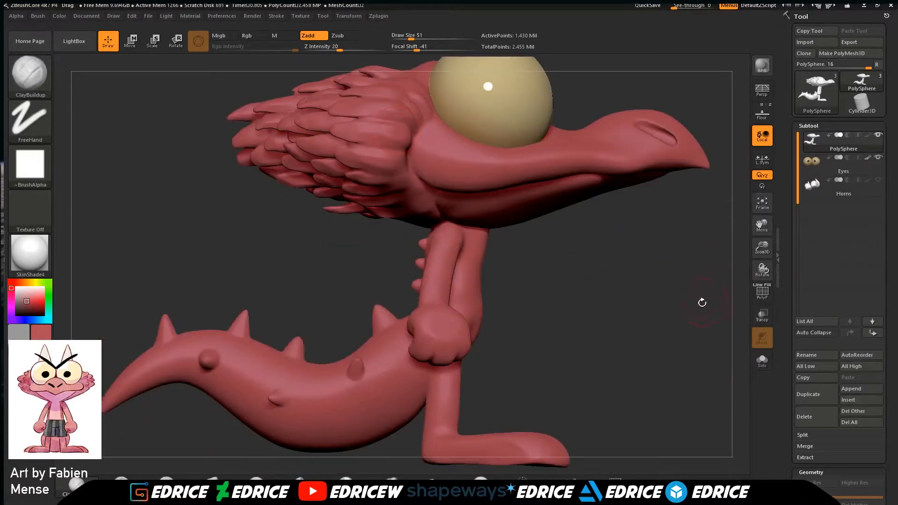
right_click_drag(703, 302, 672, 304)
mouse_move(761, 244)
left_mouse_down()
mouse_move(761, 253)
mouse_move(729, 243)
mouse_move(715, 267)
left_mouse_up()
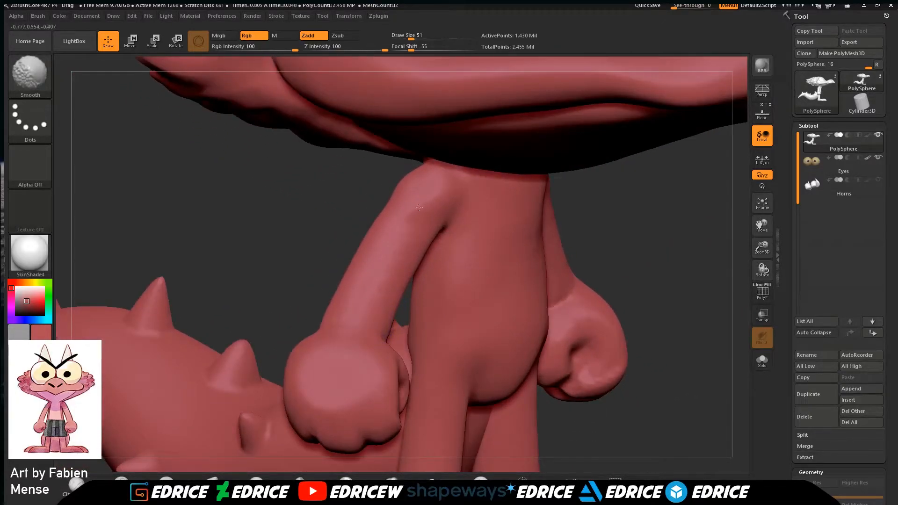
mouse_move(304, 262)
left_mouse_down()
mouse_move(238, 234)
mouse_move(233, 219)
left_mouse_up()
mouse_move(436, 361)
left_mouse_down()
mouse_move(412, 281)
mouse_move(420, 318)
left_mouse_up()
mouse_move(519, 276)
left_mouse_down()
mouse_move(498, 298)
mouse_move(501, 335)
mouse_move(482, 304)
left_mouse_up()
left_click_drag(337, 393, 359, 398, "shift")
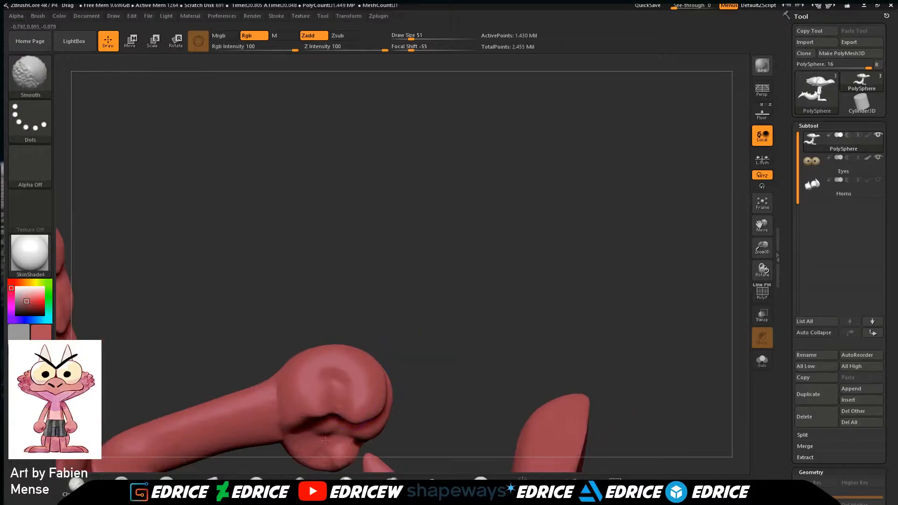
left_click_drag(514, 325, 443, 381)
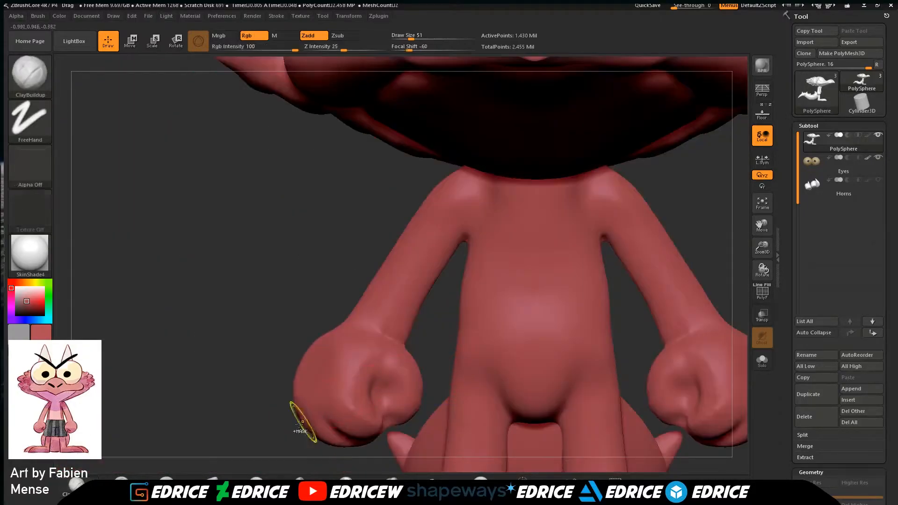
Isolate the two fists by hiding the rest of the body and smooth the back of the hand.
left_click_drag(762, 226, 642, 178)
mouse_move(664, 206)
left_mouse_down()
mouse_move(706, 213)
mouse_move(592, 385)
mouse_move(510, 415)
left_mouse_up()
left_click_drag(729, 322, 672, 327)
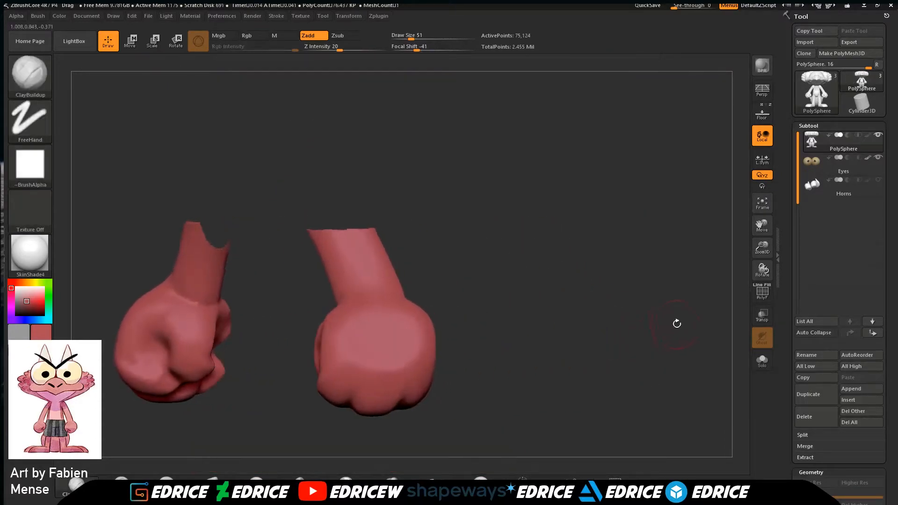
left_click_drag(761, 247, 473, 314)
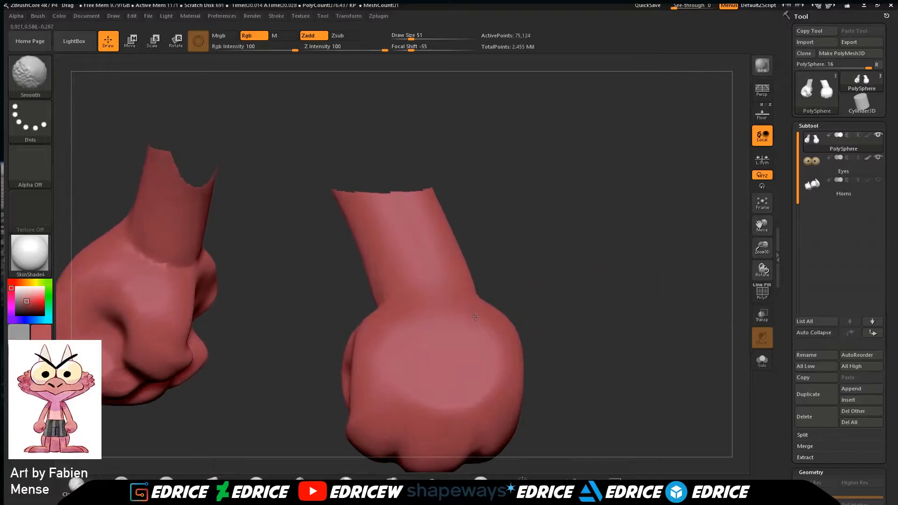
left_click_drag(533, 324, 546, 276)
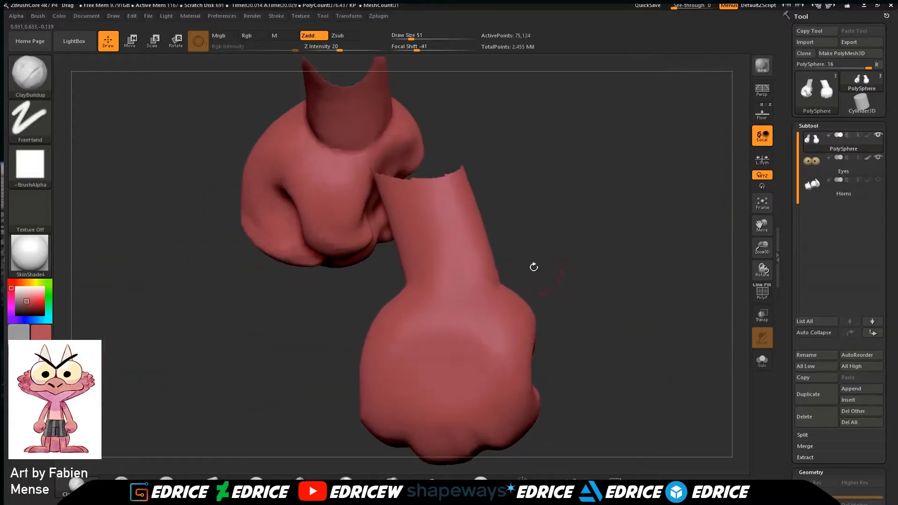
Flatten the back and thumb side of the fist with hPolish at draw size 120.
left_click(30, 75)
left_click(225, 86)
left_click_drag(532, 161, 559, 234)
left_click_drag(410, 37, 412, 38)
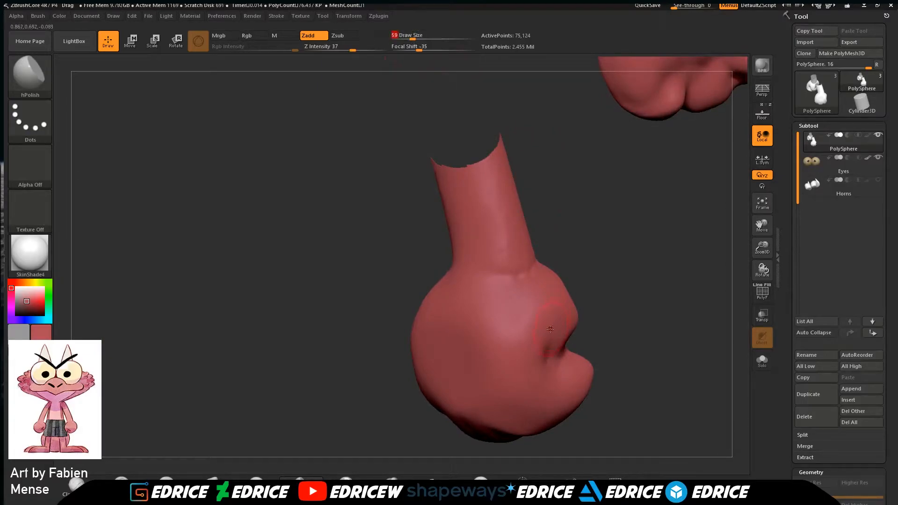
left_click(422, 36)
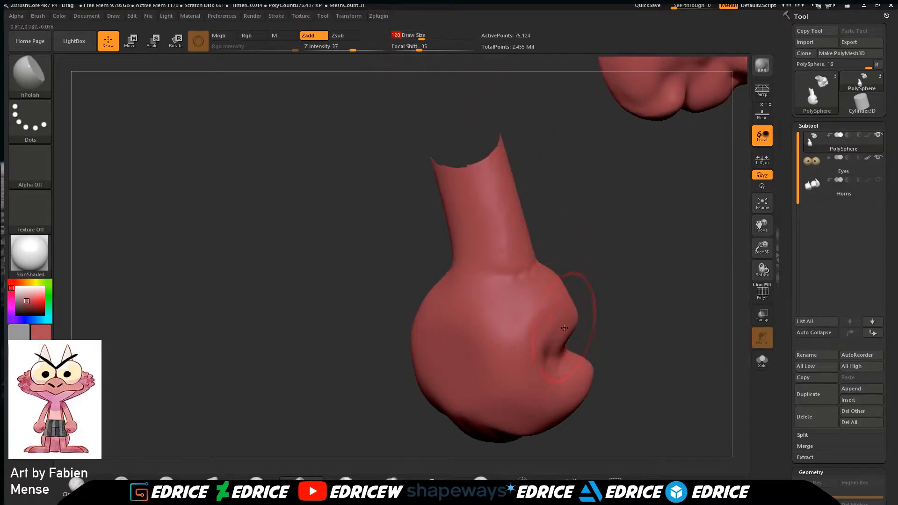
mouse_move(628, 314)
left_mouse_down()
mouse_move(651, 296)
mouse_move(605, 305)
left_mouse_up()
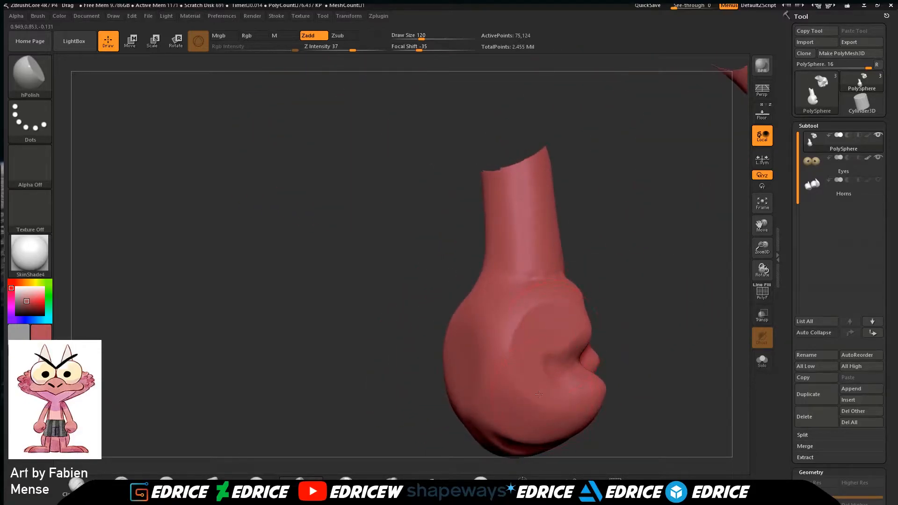
mouse_move(635, 333)
left_mouse_down()
mouse_move(677, 302)
mouse_move(666, 312)
mouse_move(675, 325)
mouse_move(662, 346)
mouse_move(674, 323)
left_mouse_up()
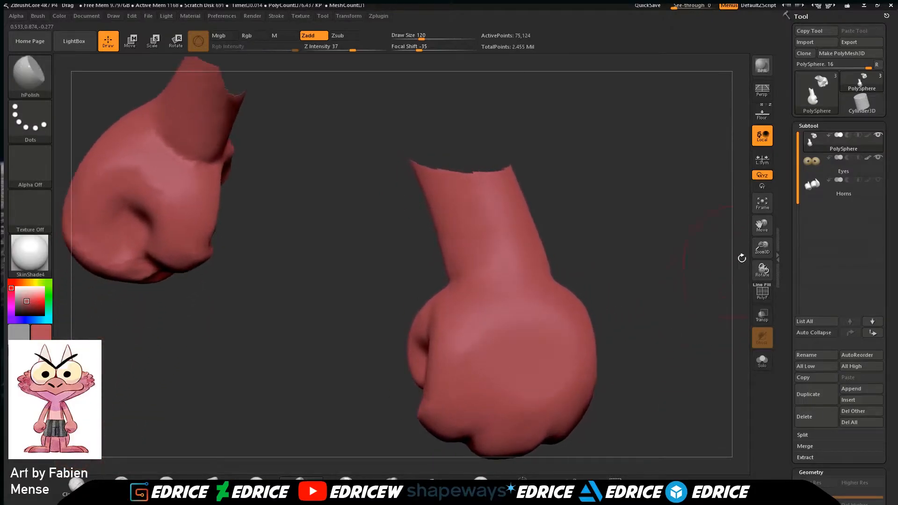
Reshape the side of the fist below the wrist with Move Topological at draw size 83 and smooth the surface.
left_click_drag(762, 226, 682, 192)
left_click_drag(720, 230, 677, 227)
left_click(30, 75)
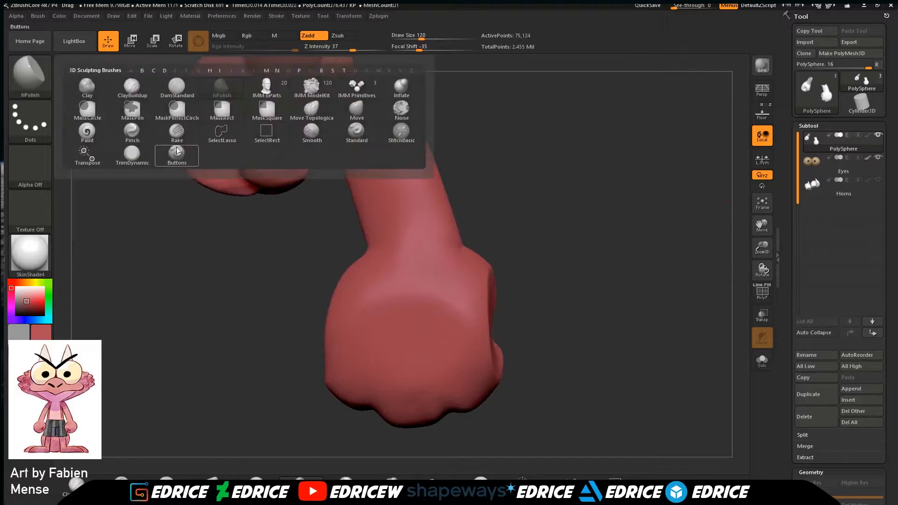
left_click(312, 110)
left_click_drag(422, 38, 417, 38)
left_click_drag(568, 205, 439, 296)
key("shift")
left_click_drag(406, 323, 415, 312, "shift")
left_click_drag(568, 249, 436, 286)
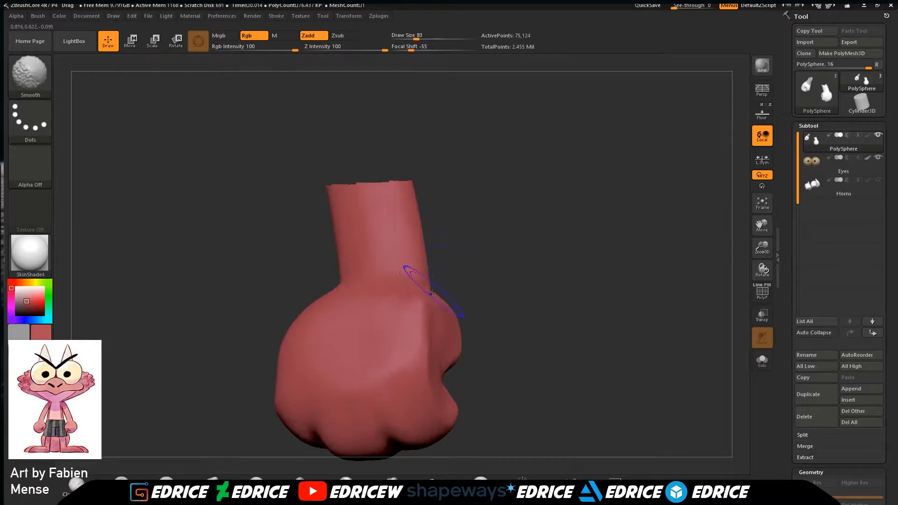
left_click_drag(418, 319, 419, 328, "shift")
Pull the knuckle edge out over the fingers and square the back of the hand with Move Topological, smoothing the thumb side.
left_click_drag(482, 300, 536, 313)
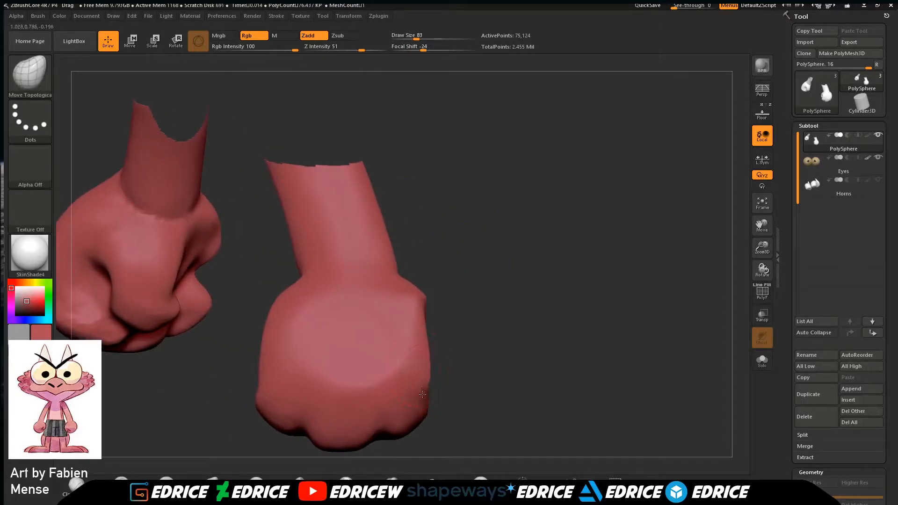
mouse_move(396, 390)
left_mouse_down()
mouse_move(394, 404)
mouse_move(353, 407)
left_mouse_up()
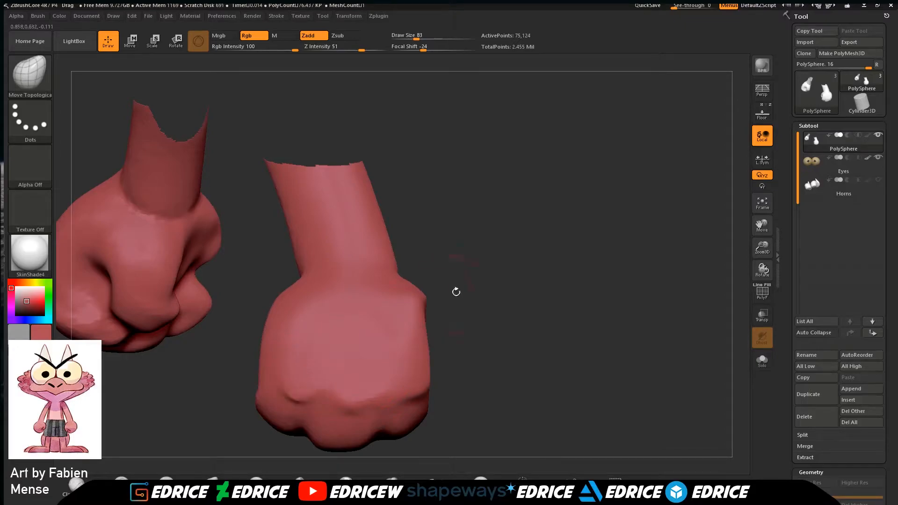
left_click_drag(439, 299, 467, 314)
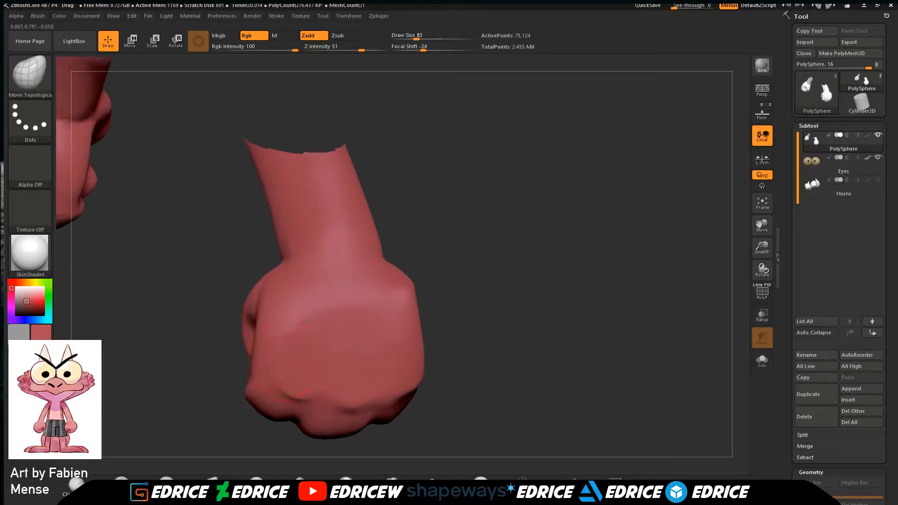
left_click_drag(445, 216, 390, 268)
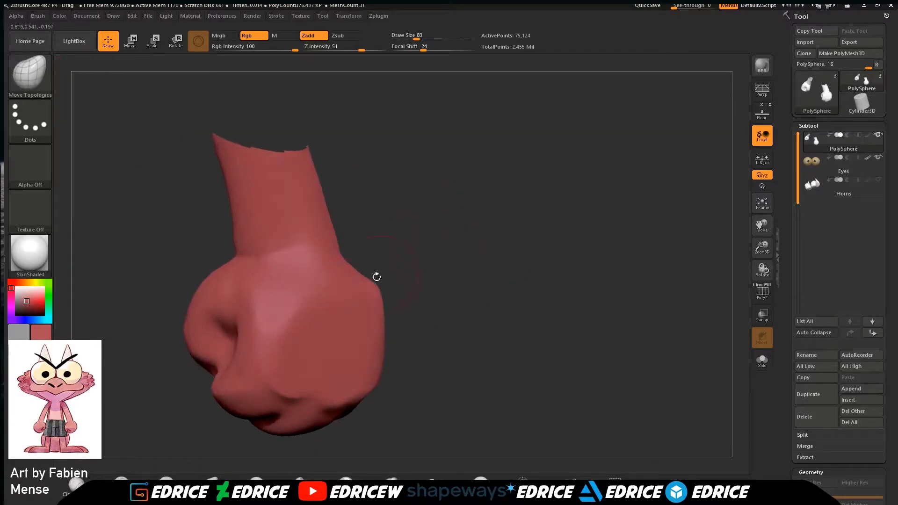
left_click_drag(293, 304, 290, 312)
left_click_drag(436, 253, 396, 262)
left_click_drag(310, 297, 291, 300, "shift")
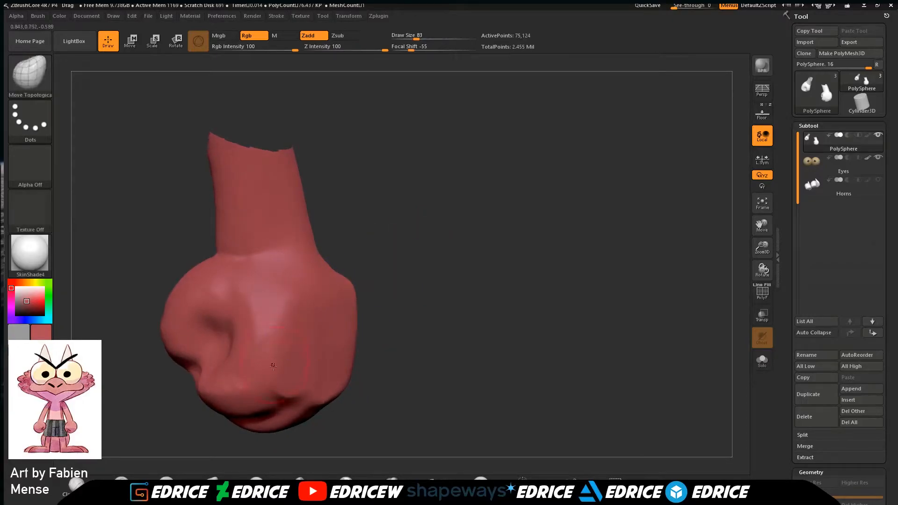
Adjust the knuckle line and lower corners of the back of the hand with Move Topological.
left_click_drag(406, 347, 461, 338)
left_click_drag(278, 379, 280, 403)
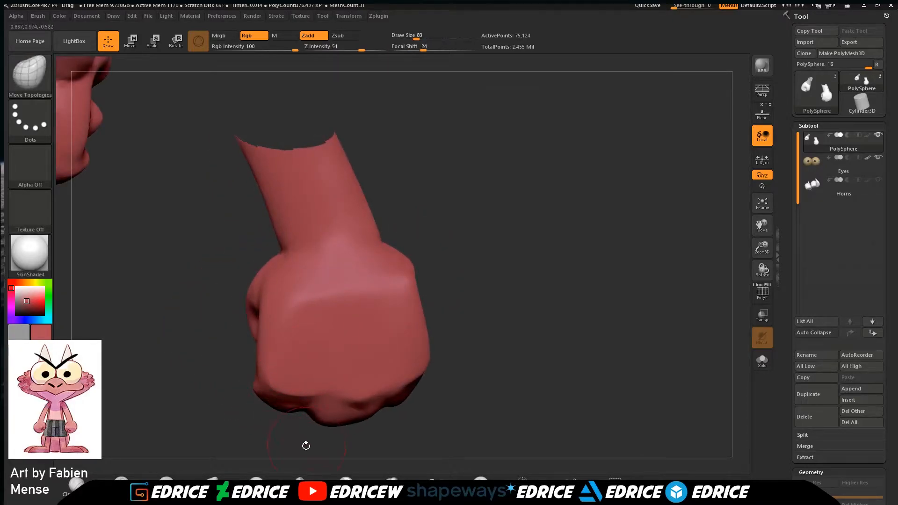
left_click_drag(307, 445, 315, 432)
left_click_drag(479, 335, 498, 333)
left_click_drag(331, 395, 328, 404)
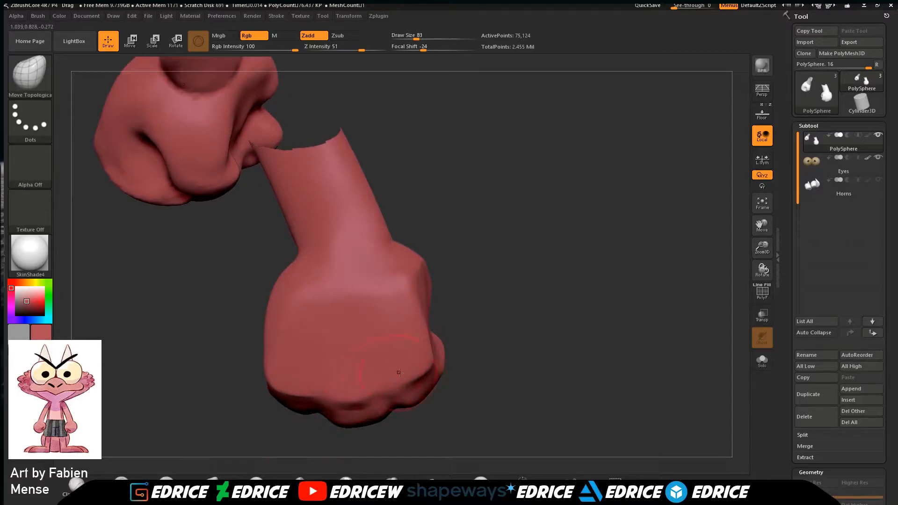
left_click_drag(485, 344, 422, 376)
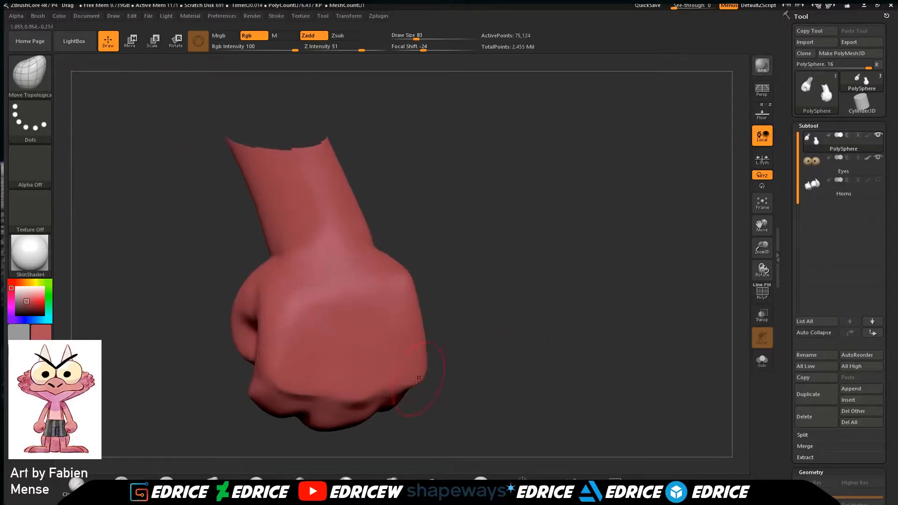
mouse_move(481, 339)
left_mouse_down()
mouse_move(557, 306)
mouse_move(574, 324)
mouse_move(604, 297)
mouse_move(583, 344)
mouse_move(591, 314)
mouse_move(580, 281)
mouse_move(540, 346)
mouse_move(538, 324)
mouse_move(502, 299)
left_mouse_up()
Smooth the wrist transition and the curled thumb and finger surfaces on the side of the fist.
left_click_drag(607, 366, 608, 375)
mouse_move(662, 396)
left_mouse_down()
mouse_move(683, 398)
mouse_move(635, 278)
left_mouse_up()
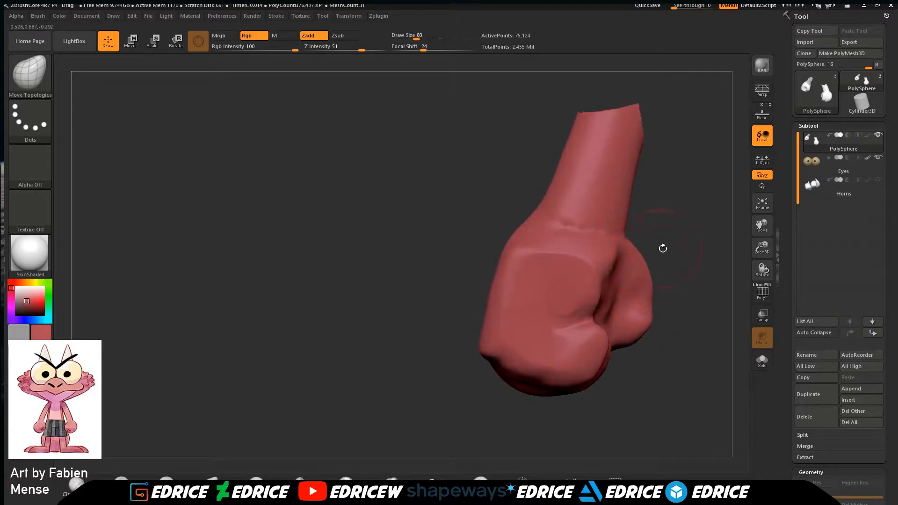
left_click_drag(658, 248, 587, 291, "shift")
left_click_drag(572, 228, 558, 223, "shift")
mouse_move(674, 194)
left_mouse_down()
mouse_move(634, 252)
mouse_move(673, 283)
mouse_move(666, 308)
mouse_move(700, 310)
left_mouse_up()
left_click_drag(761, 227, 673, 202)
key("shift")
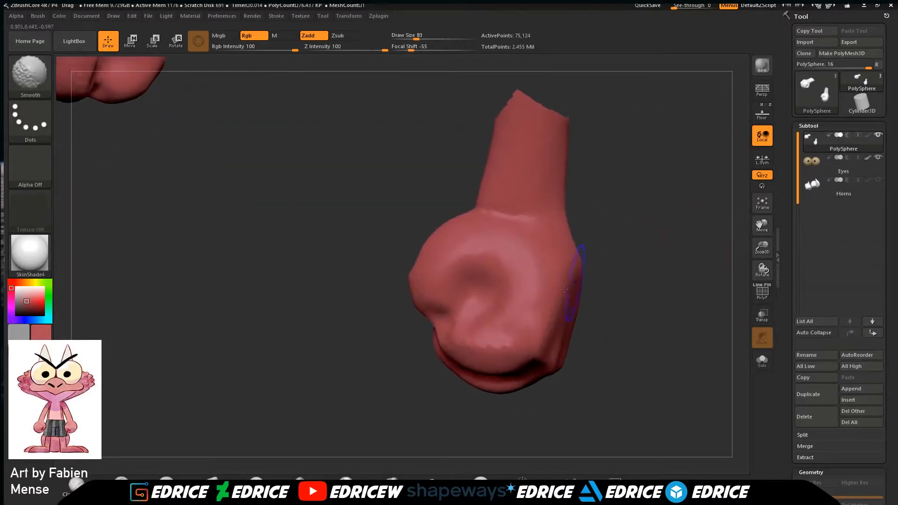
left_click_drag(416, 294, 432, 286, "shift")
left_click_drag(519, 232, 539, 203, "shift")
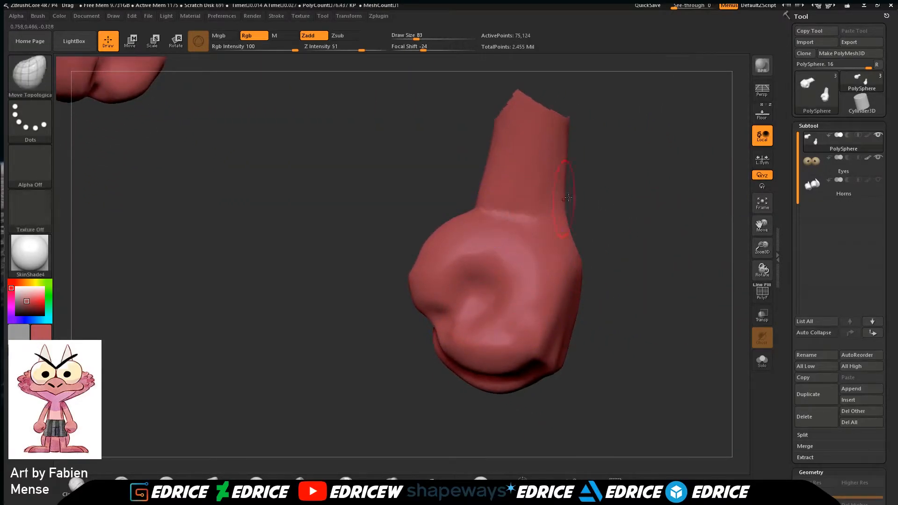
Polish the back of the hand and its upper edge near the wrist with hPolish at draw size 83.
left_click_drag(620, 202, 534, 204)
left_click_drag(411, 202, 593, 198)
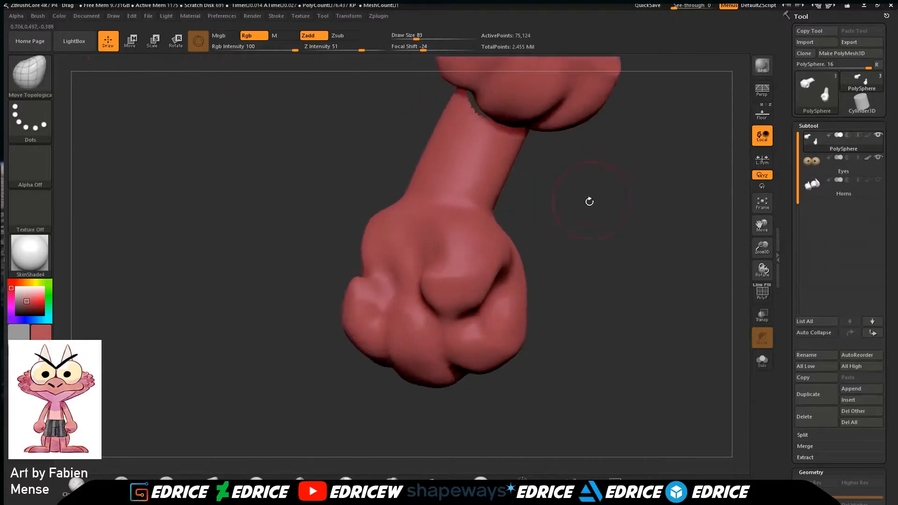
left_click_drag(605, 272, 521, 272)
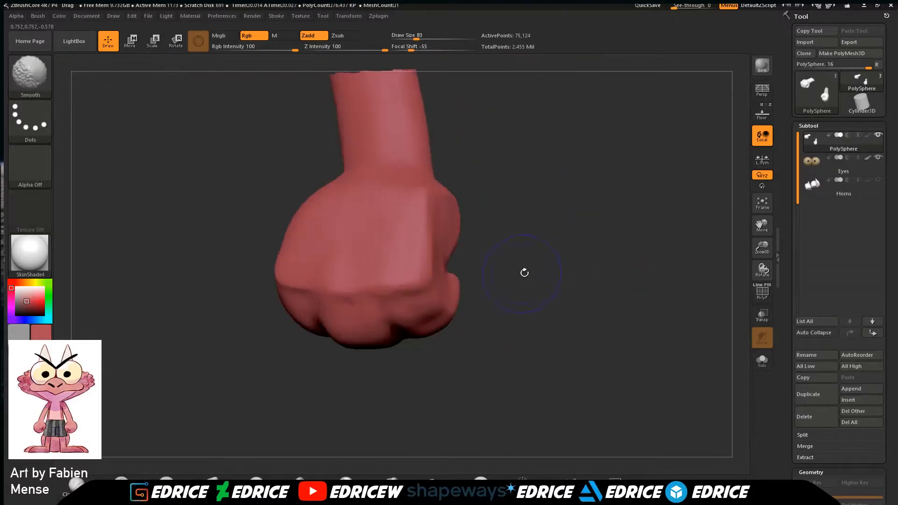
left_click_drag(590, 269, 493, 283)
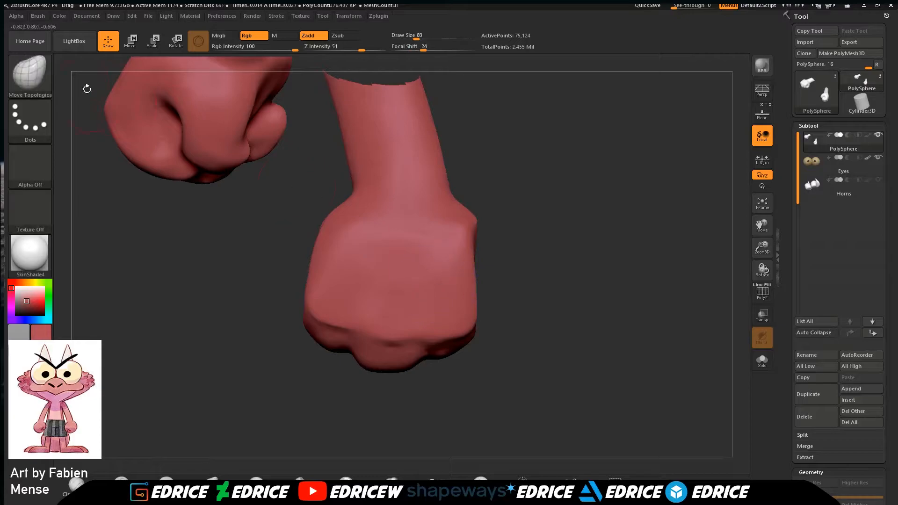
left_click(38, 78)
left_click(220, 89)
mouse_move(501, 220)
left_mouse_down()
mouse_move(542, 220)
mouse_move(406, 266)
left_mouse_up()
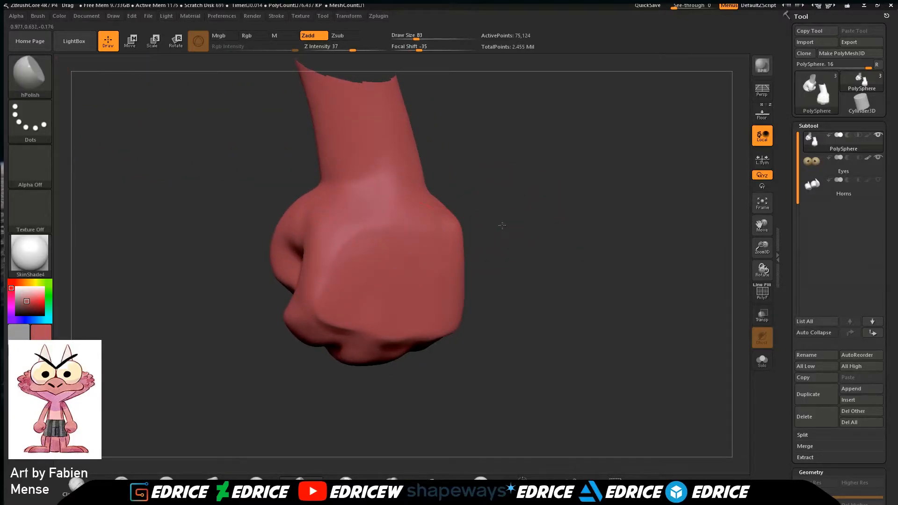
left_click_drag(502, 225, 421, 262)
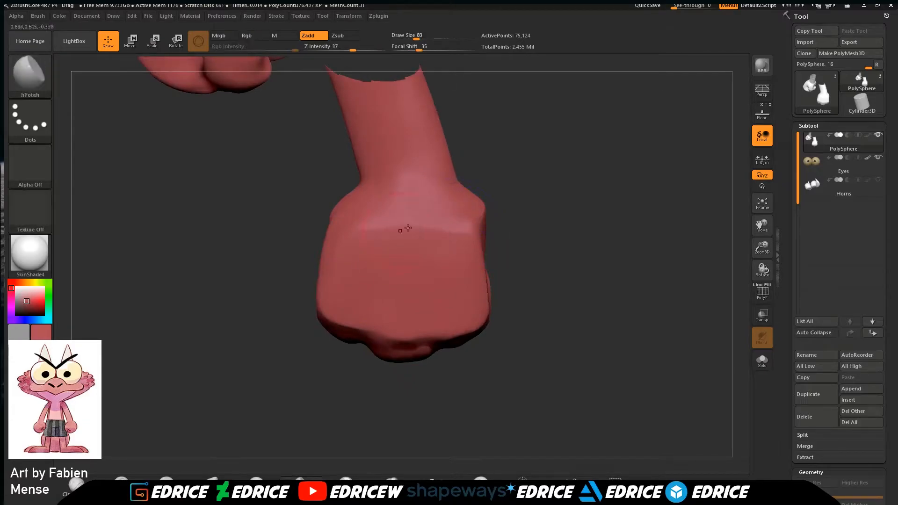
left_click_drag(496, 201, 525, 175)
mouse_move(509, 133)
left_mouse_down()
mouse_move(417, 196)
mouse_move(505, 156)
mouse_move(458, 209)
left_mouse_up()
mouse_move(516, 218)
left_mouse_down()
mouse_move(508, 347)
mouse_move(435, 332)
left_mouse_up()
Reshape the profile of the back of the hand from wrist to knuckles with Move Topological at draw size 112.
left_click(30, 74)
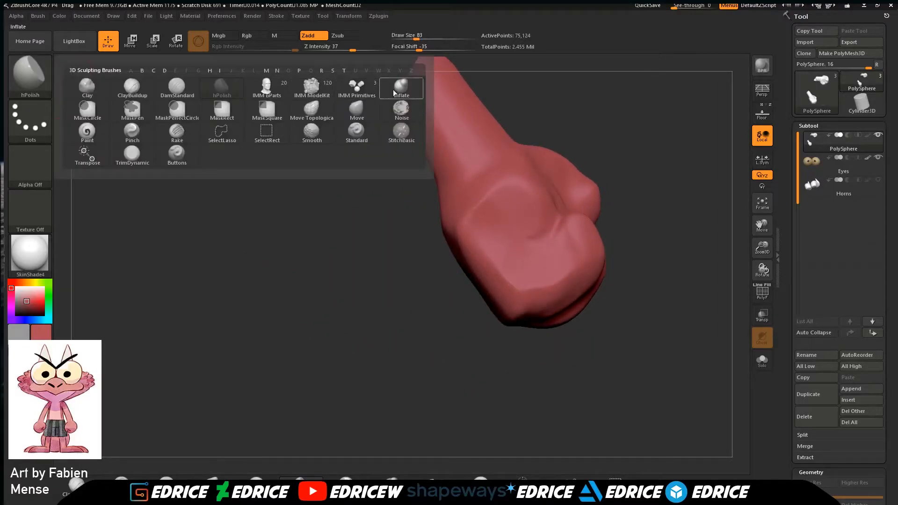
left_click(312, 108)
mouse_move(458, 229)
left_mouse_down()
mouse_move(466, 229)
mouse_move(450, 222)
left_mouse_up()
left_click_drag(395, 267, 432, 270)
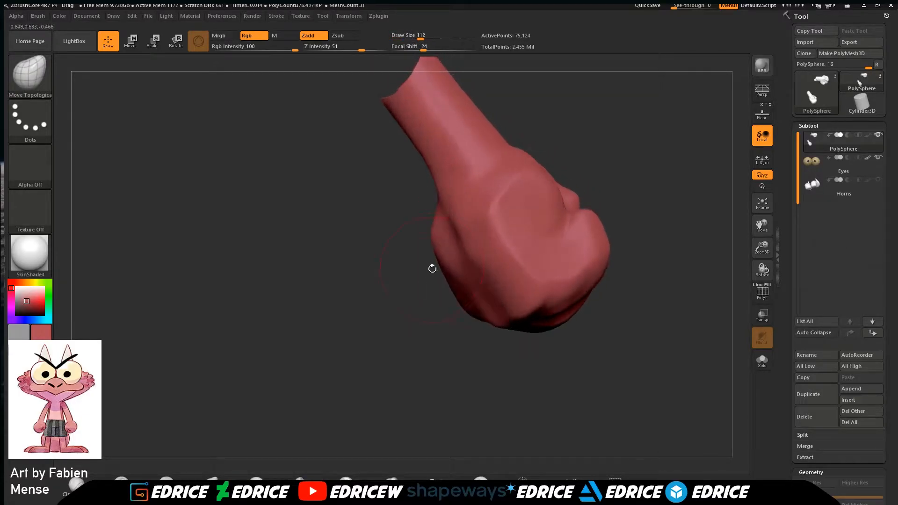
left_click_drag(433, 238, 487, 290)
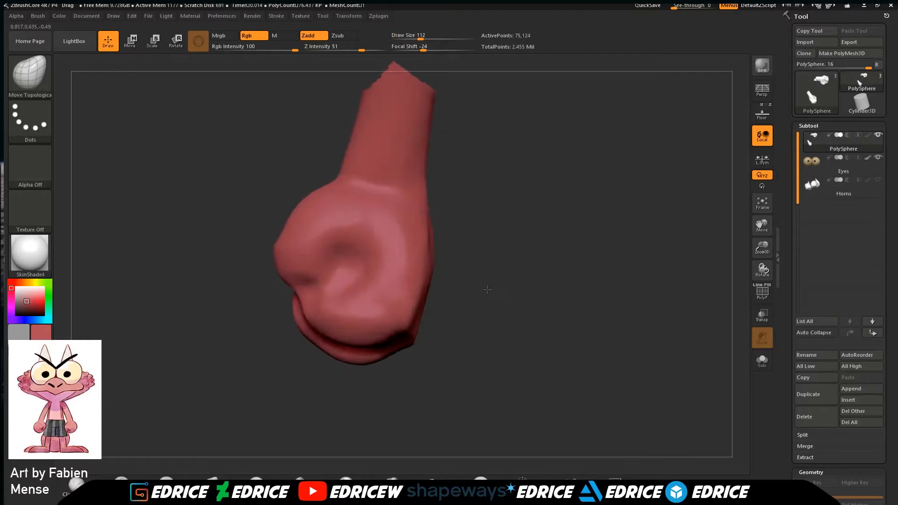
left_click_drag(431, 272, 421, 270)
left_click_drag(427, 226, 467, 229)
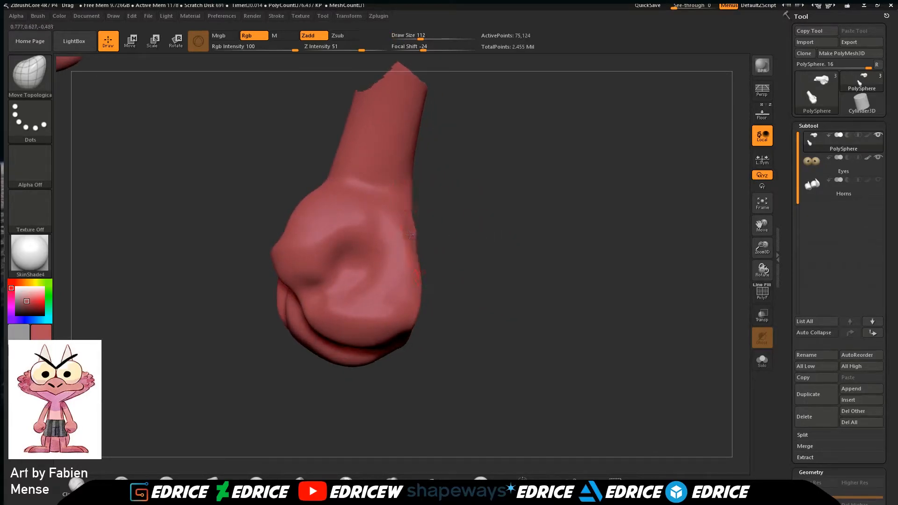
mouse_move(425, 274)
left_mouse_down()
mouse_move(444, 266)
mouse_move(399, 271)
left_mouse_up()
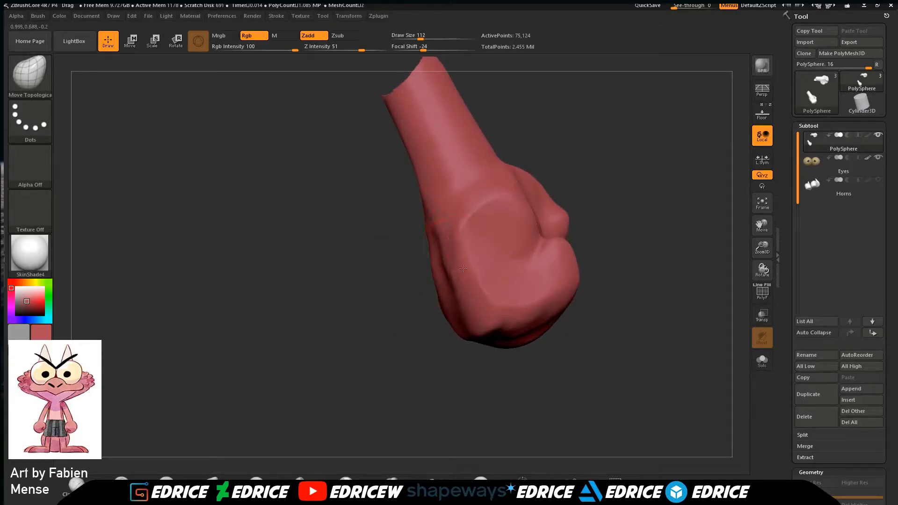
left_click_drag(618, 194, 631, 221)
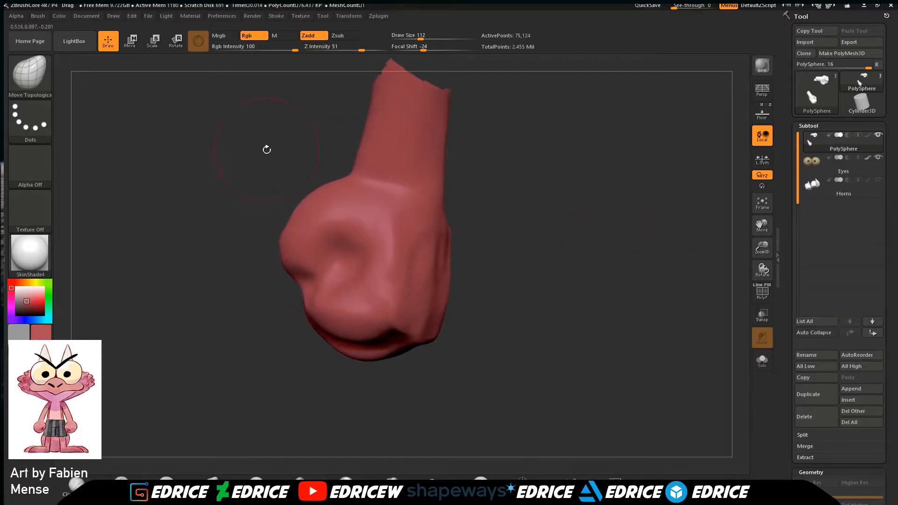
Flatten the back of the hand down to the knuckles with hPolish at draw size 112.
left_click(51, 81)
left_click(225, 89)
left_click_drag(538, 190, 480, 201)
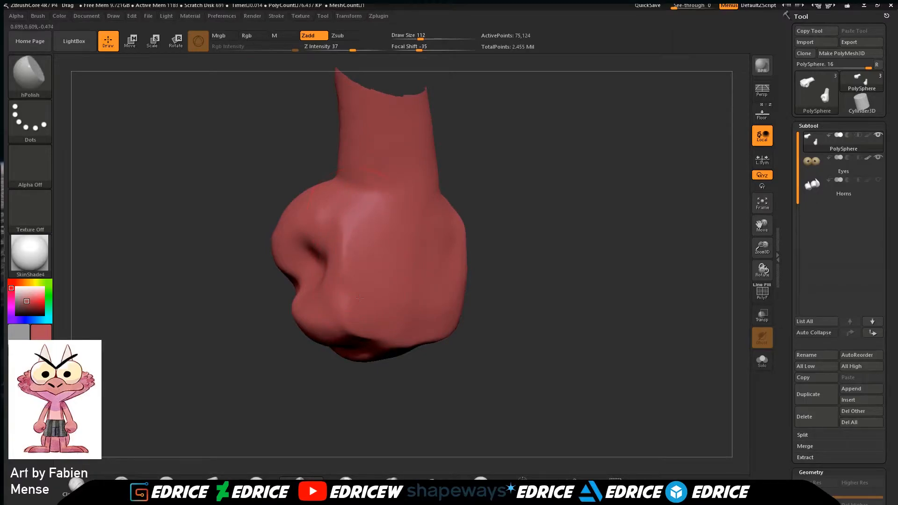
left_click_drag(492, 262, 415, 268)
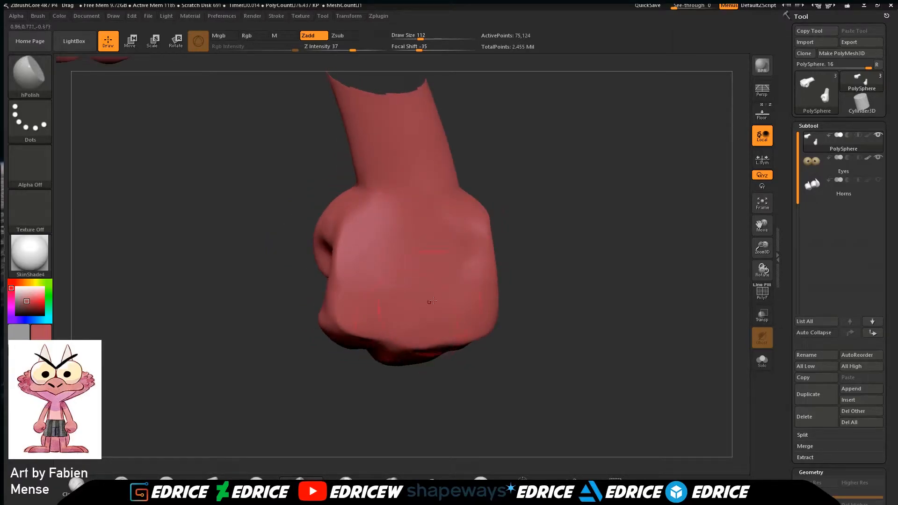
left_click_drag(422, 309, 480, 221)
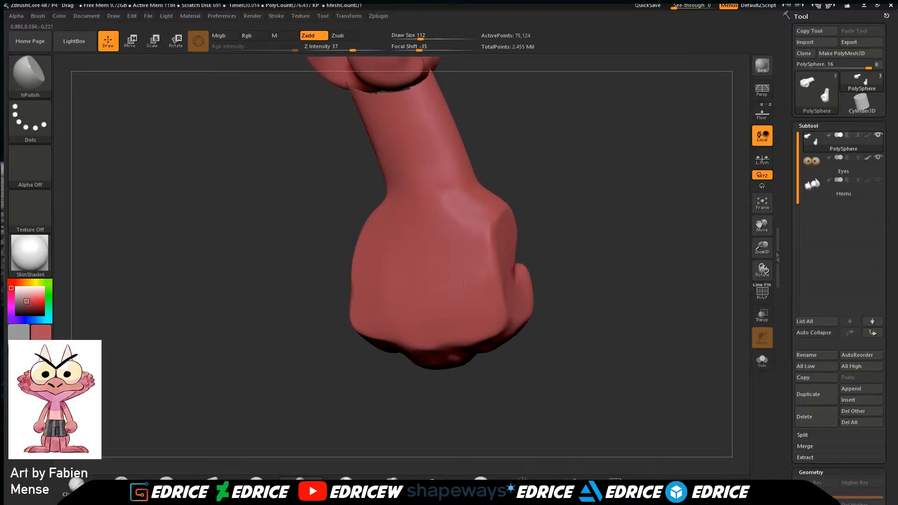
left_click_drag(463, 269, 511, 210)
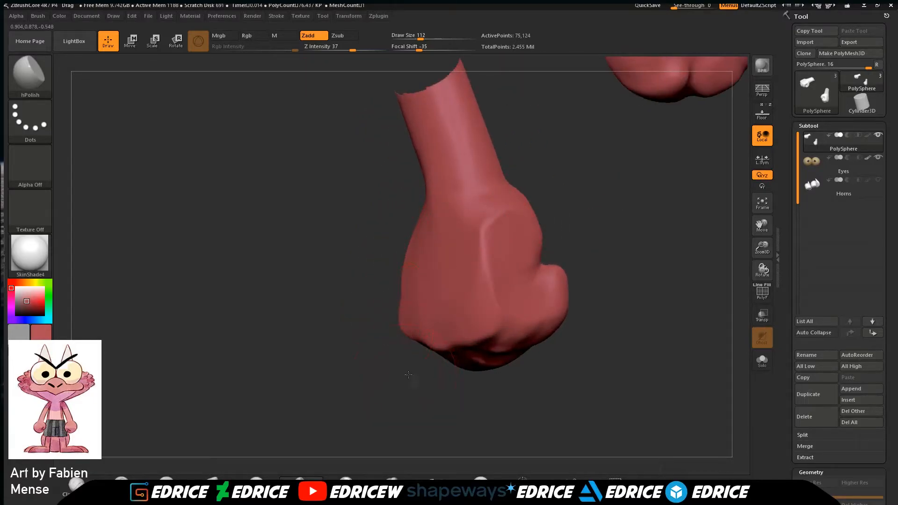
left_click_drag(408, 374, 424, 250)
Polish the plane between the wrist and the side edge of the hand with hPolish.
left_click_drag(560, 196, 474, 239)
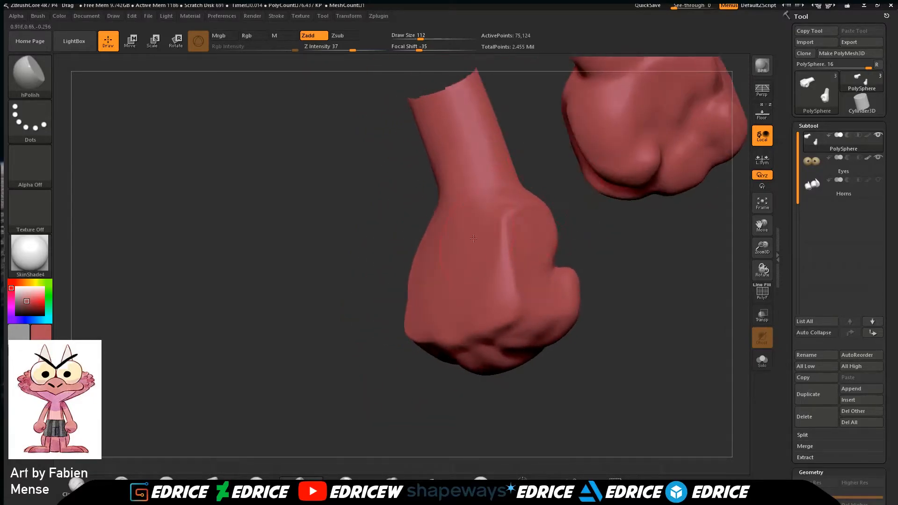
mouse_move(656, 256)
left_mouse_down()
mouse_move(608, 260)
mouse_move(643, 255)
left_mouse_up()
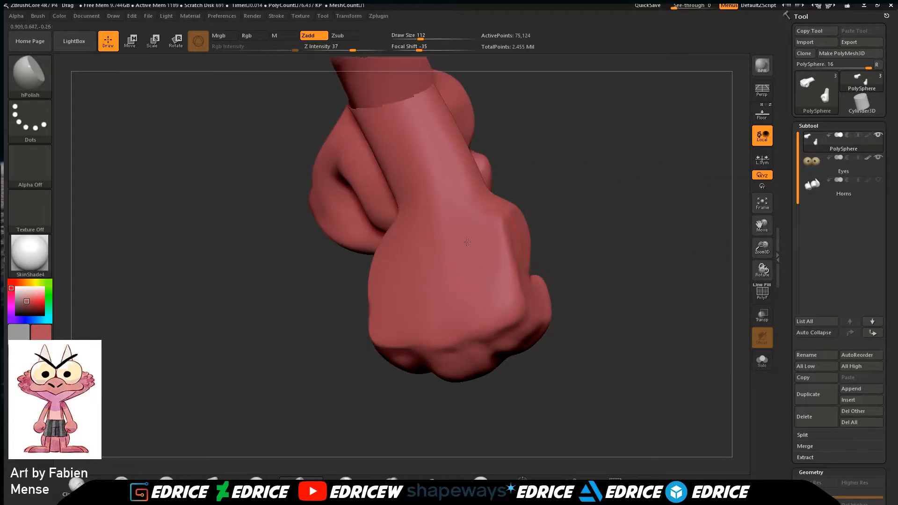
left_click_drag(486, 233, 508, 303)
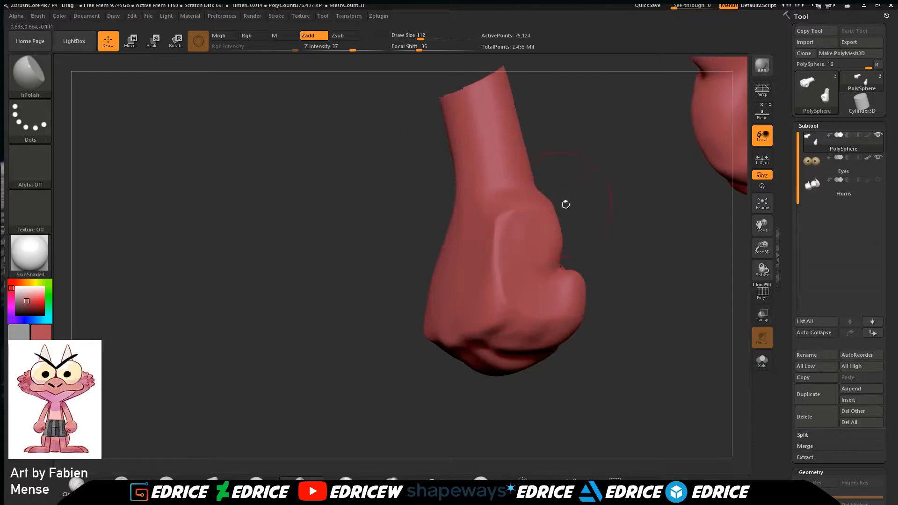
left_click_drag(558, 359, 611, 330)
left_click_drag(542, 207, 524, 211)
left_click_drag(524, 248, 438, 271)
left_click_drag(603, 253, 579, 258)
Smooth the knuckle edge and refine the planes on the back of the fist with hPolish.
left_click_drag(496, 337, 458, 343, "shift")
left_click_drag(640, 281, 585, 286)
mouse_move(529, 332)
left_mouse_down("shift")
mouse_move(573, 325)
mouse_move(594, 279)
left_mouse_up("shift")
left_click_drag(641, 253, 726, 321)
left_click_drag(719, 243, 643, 233)
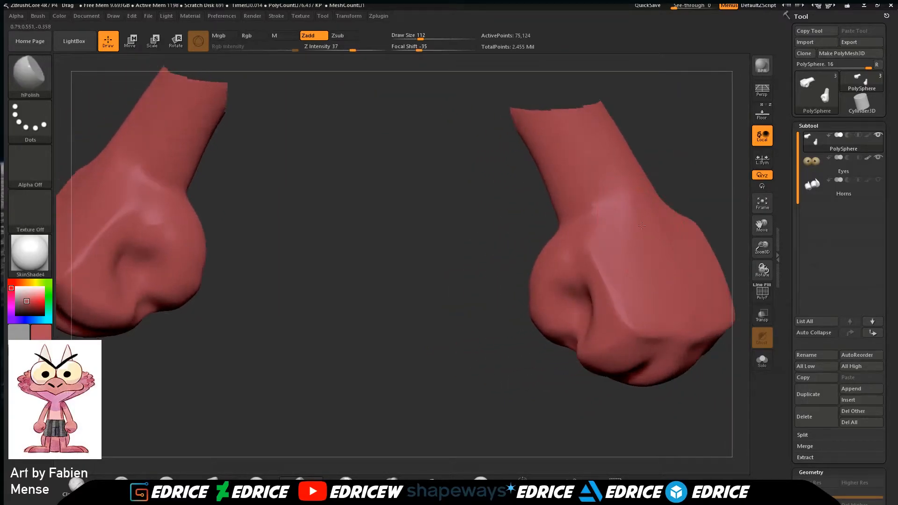
left_click_drag(667, 158, 610, 166)
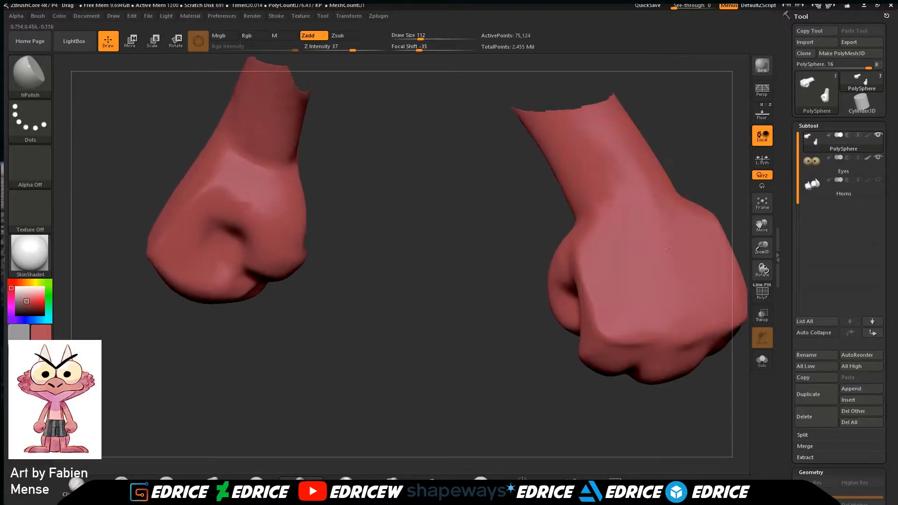
left_click_drag(693, 162, 637, 198)
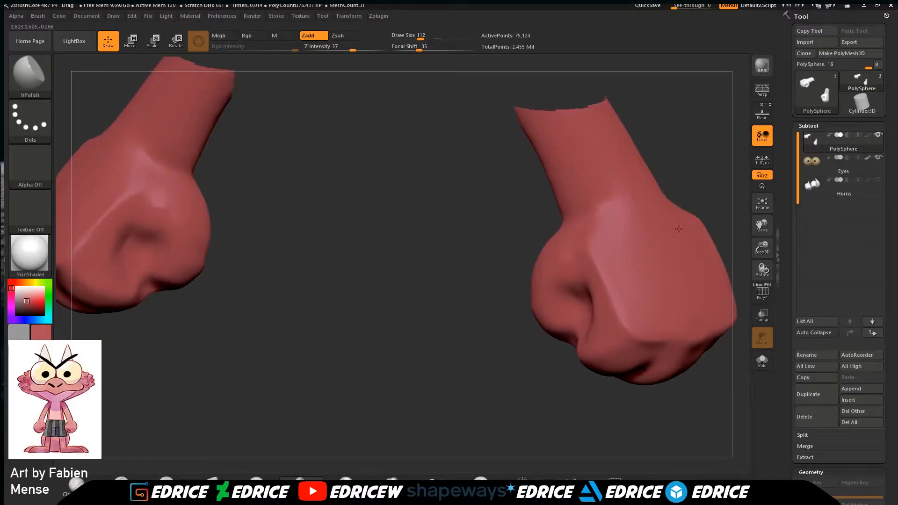
left_click_drag(762, 226, 608, 192)
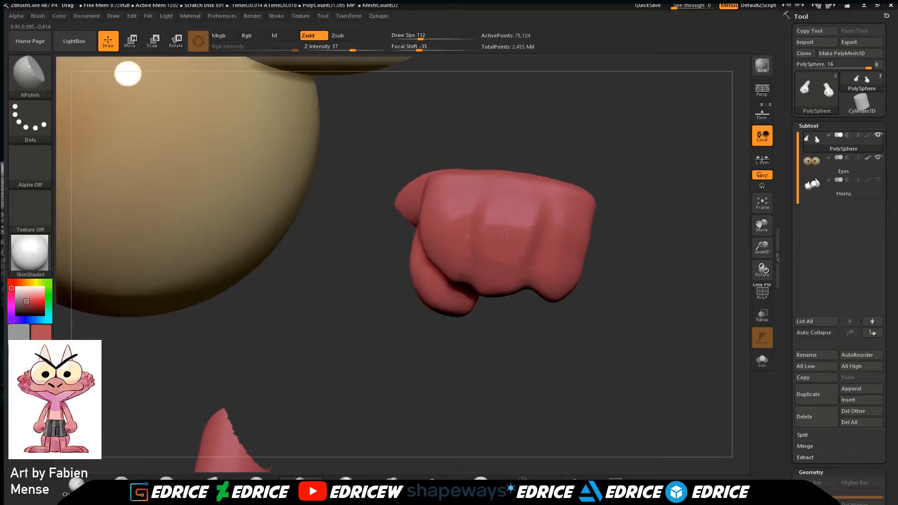
Flatten the planes on the front of the fingers and knuckles with hPolish at draw size 101.
left_click_drag(502, 217, 503, 230)
left_click_drag(638, 156, 538, 202, "shift")
left_click_drag(626, 182, 581, 192)
left_click_drag(421, 39, 419, 39)
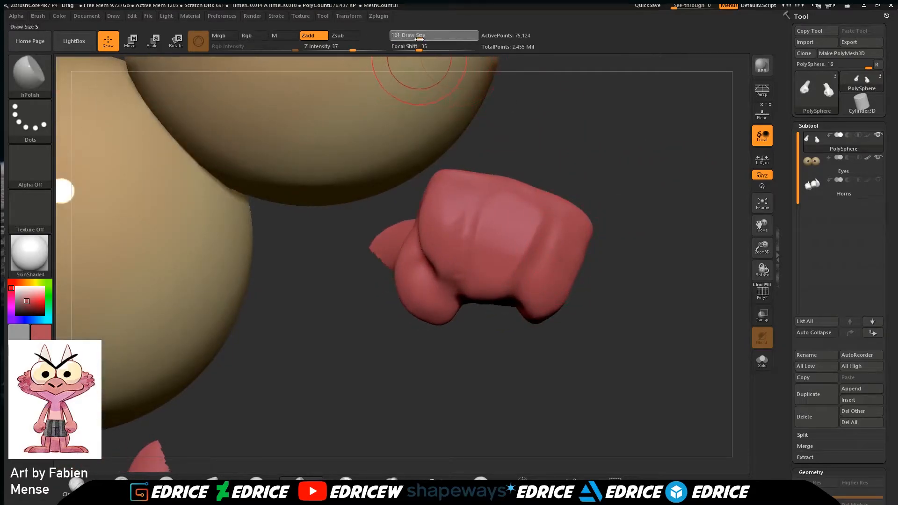
left_click_drag(633, 209, 454, 209)
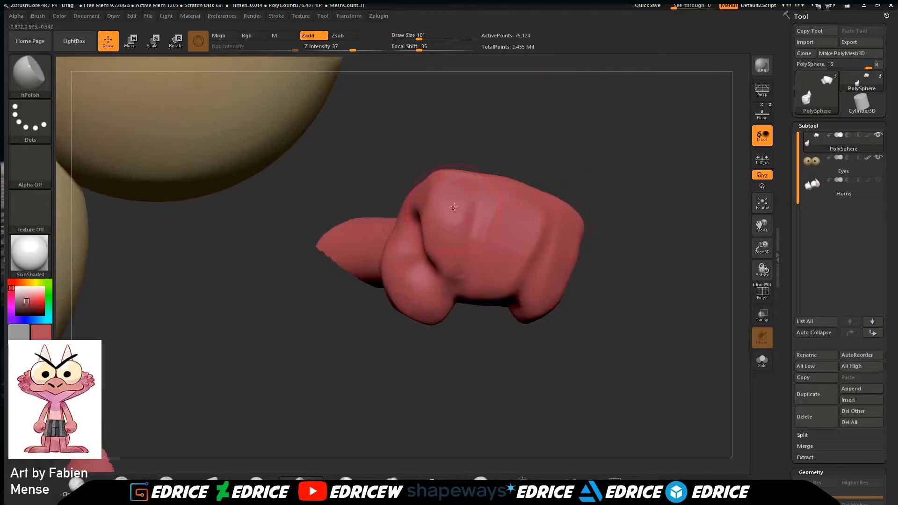
left_click_drag(525, 176, 503, 247)
left_click_drag(662, 219, 594, 190)
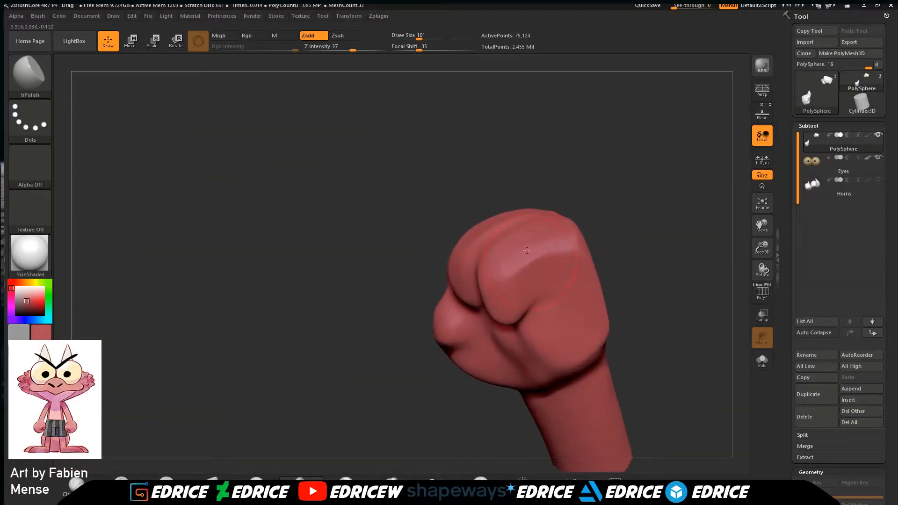
Reshape the knuckle outline along the top of the fist with Move Topological.
left_click(30, 75)
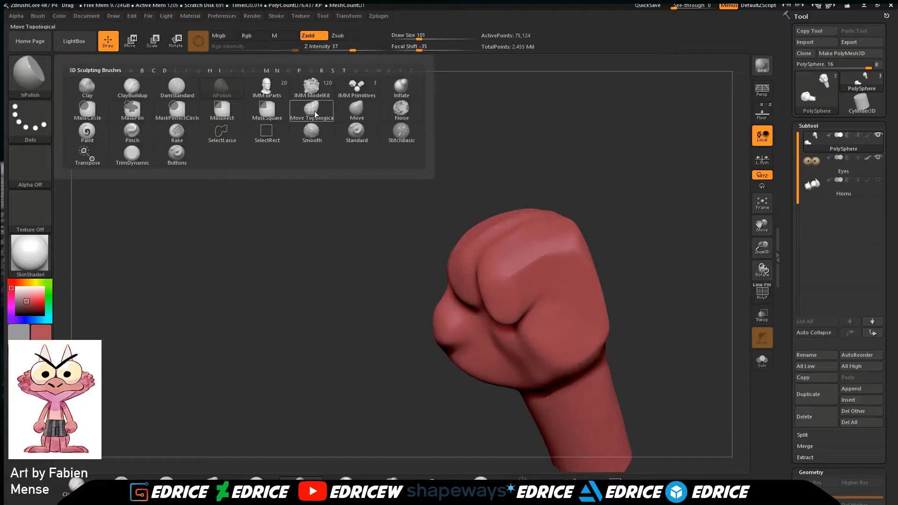
left_click(318, 115)
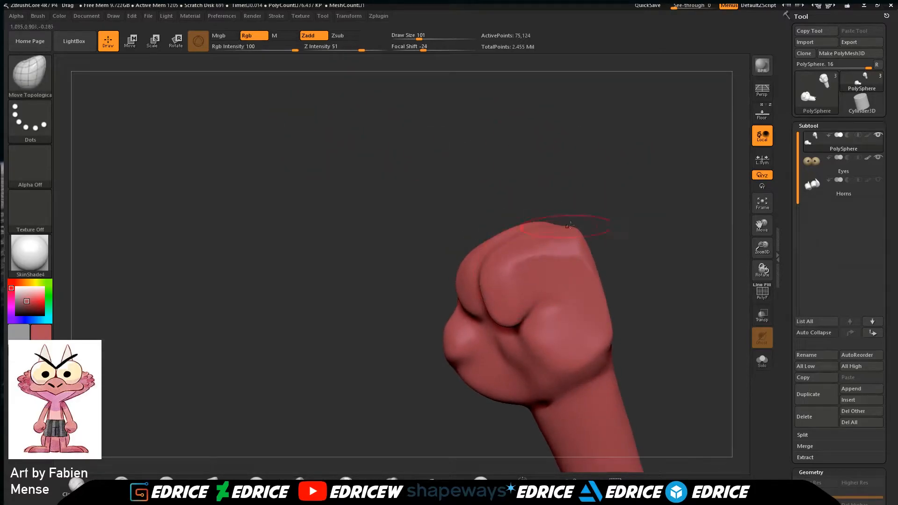
left_click_drag(581, 216, 564, 254)
mouse_move(601, 222)
left_mouse_down()
mouse_move(651, 221)
mouse_move(624, 202)
mouse_move(616, 210)
left_mouse_up()
left_click_drag(541, 302, 515, 306)
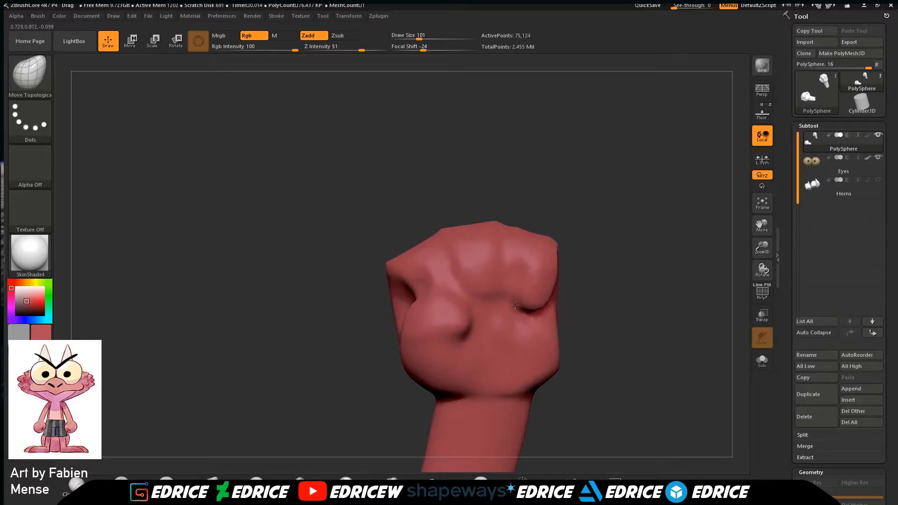
left_click_drag(565, 203, 547, 203)
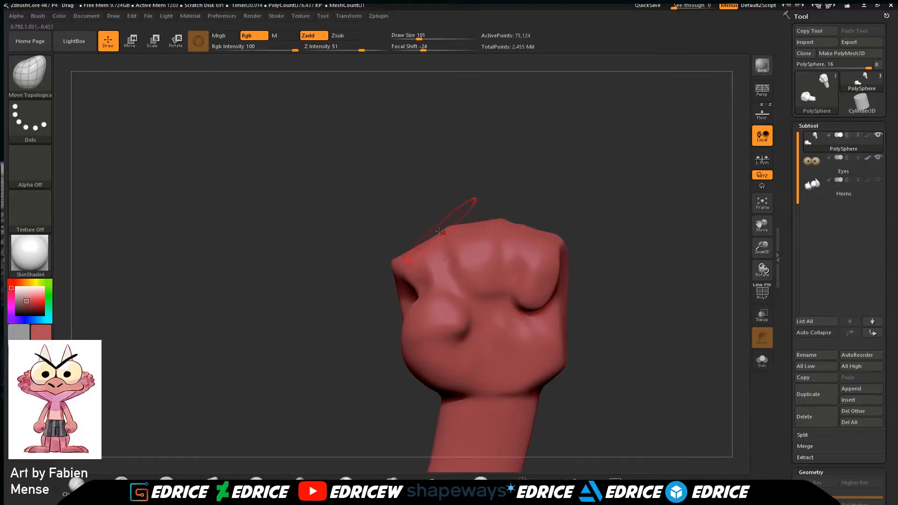
left_click_drag(553, 193, 577, 188)
Adjust the lower ends of the folded fingers and the knuckle corner with Move Topological.
left_click_drag(557, 206, 510, 292)
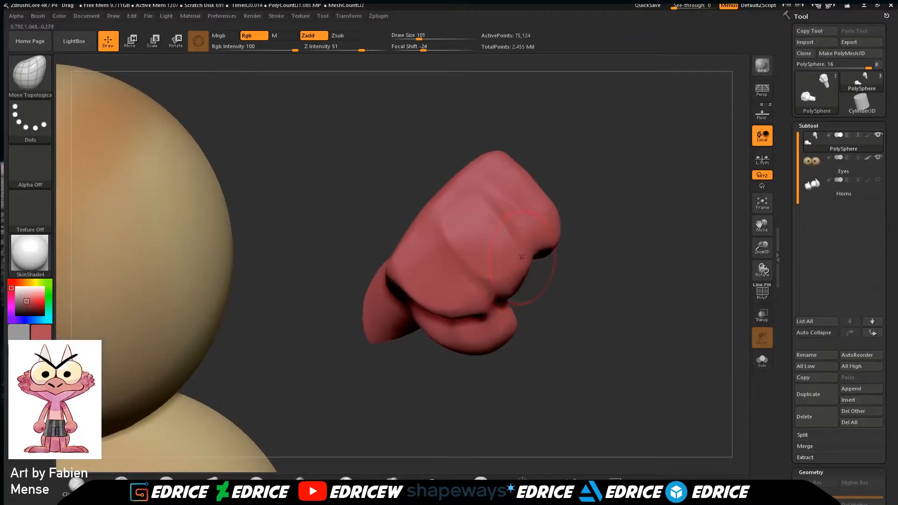
left_click_drag(560, 271, 591, 262)
left_click_drag(456, 318, 464, 326)
mouse_move(510, 301)
left_mouse_down()
mouse_move(605, 242)
mouse_move(591, 235)
mouse_move(581, 255)
mouse_move(589, 298)
mouse_move(455, 257)
left_mouse_up()
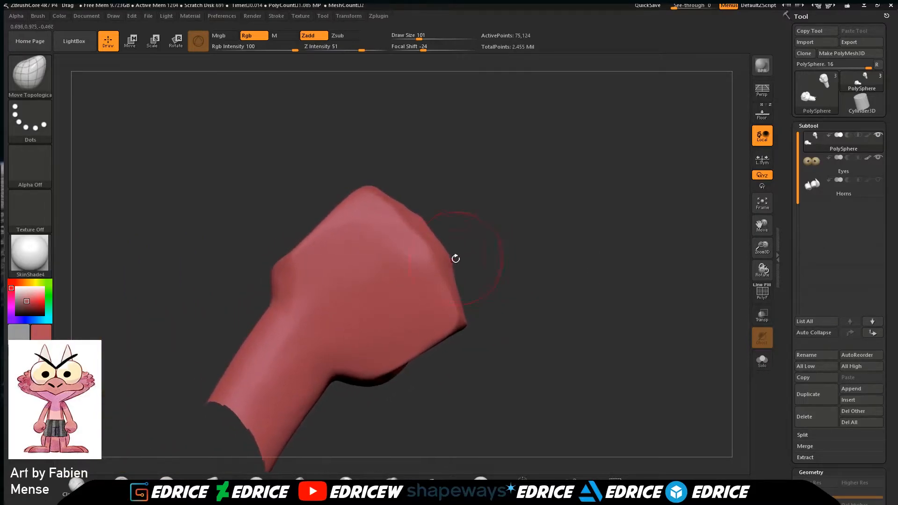
mouse_move(439, 211)
left_mouse_down()
mouse_move(484, 243)
mouse_move(416, 234)
left_mouse_up()
Smooth the knuckle area and the outer side of the fist toward the little finger.
left_click_drag(503, 248, 484, 213, "shift")
left_click_drag(631, 189, 596, 201)
left_click_drag(554, 234, 567, 294, "shift")
left_click_drag(657, 253, 570, 267)
left_click_drag(653, 276, 648, 283)
left_click_drag(716, 214, 687, 221)
left_click_drag(636, 237, 662, 250, "shift")
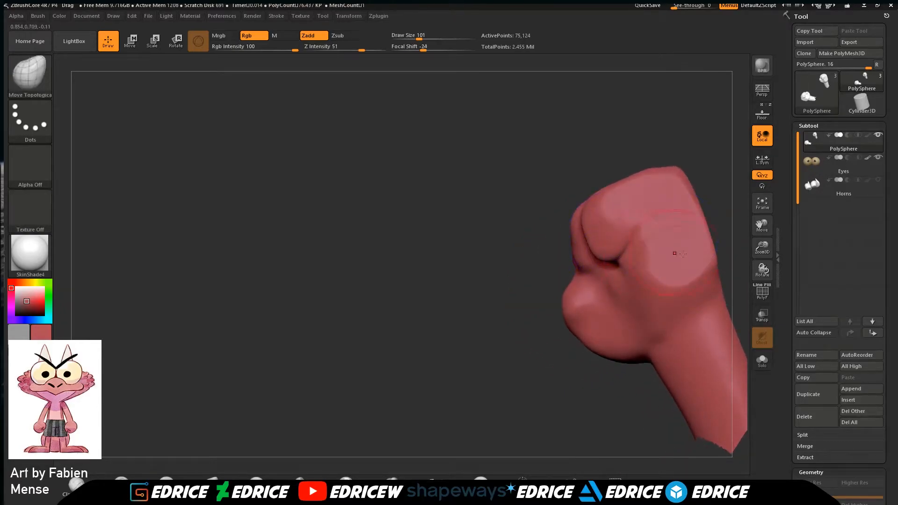
Refine the transition from the side of the hand into the wrist with Move Topological and light smoothing.
mouse_move(732, 265)
left_mouse_down()
mouse_move(602, 263)
mouse_move(611, 273)
left_mouse_up()
mouse_move(716, 253)
left_mouse_down()
mouse_move(630, 253)
mouse_move(601, 210)
left_mouse_up()
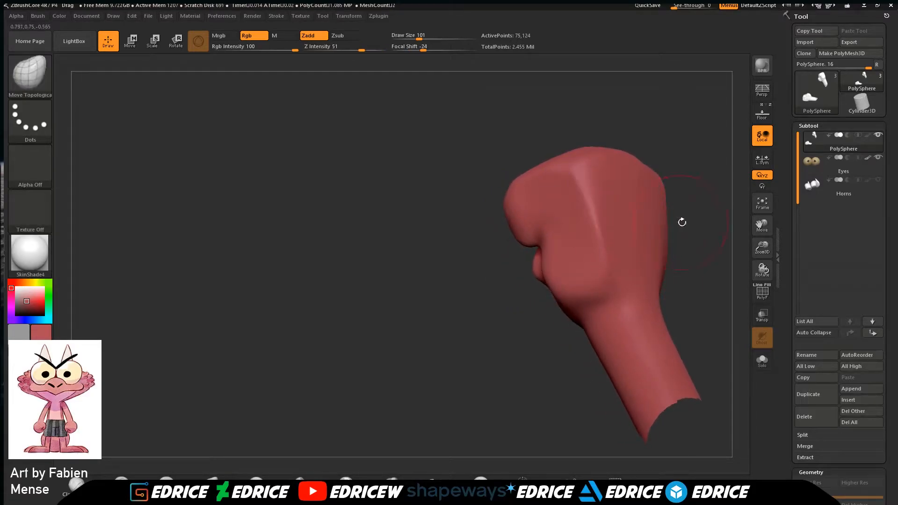
left_click_drag(680, 222, 633, 229)
left_click_drag(641, 269, 637, 275, "shift")
left_click_drag(590, 294, 614, 299)
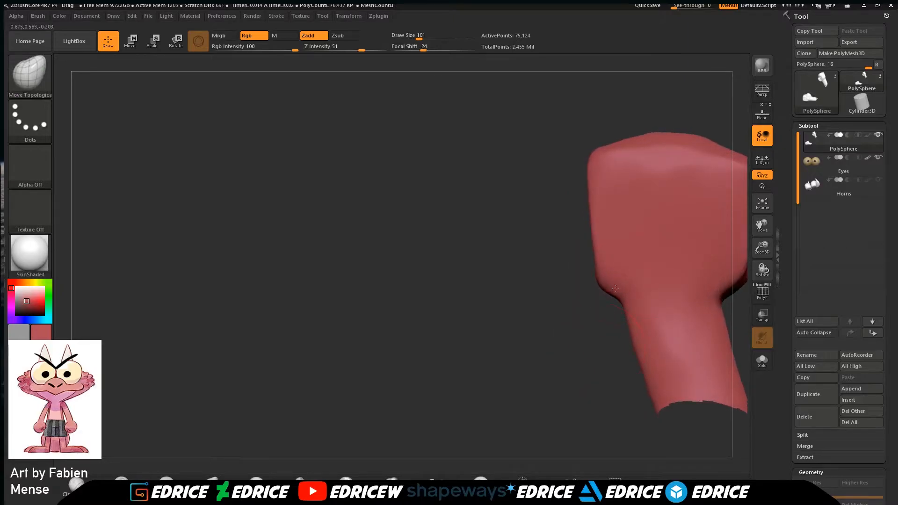
left_click_drag(609, 349, 627, 345)
Frame both fists and examine their overall shape from the forearm to the knuckles and the thumb side.
left_click(763, 203)
left_click_drag(723, 243, 648, 255)
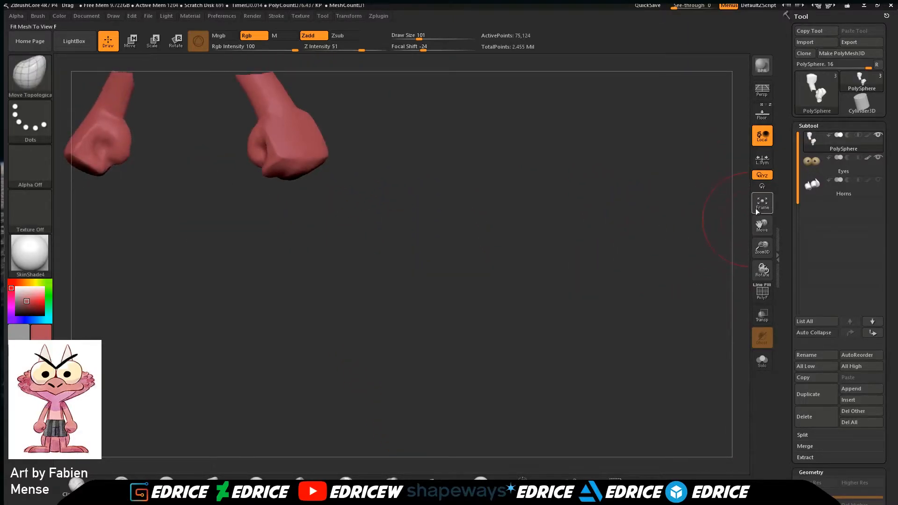
left_click(759, 212)
left_click_drag(762, 246, 760, 242)
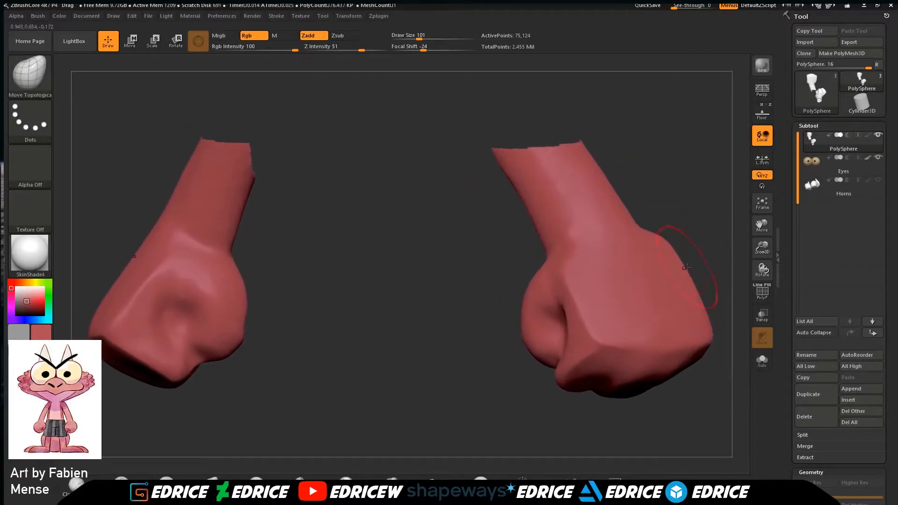
left_click(761, 206)
left_click_drag(702, 254, 600, 151)
mouse_move(365, 124)
left_mouse_down()
mouse_move(417, 200)
mouse_move(459, 159)
left_mouse_up()
Polish the finger and knuckle planes of the fist with hPolish and smooth the edges between them.
left_click(29, 75)
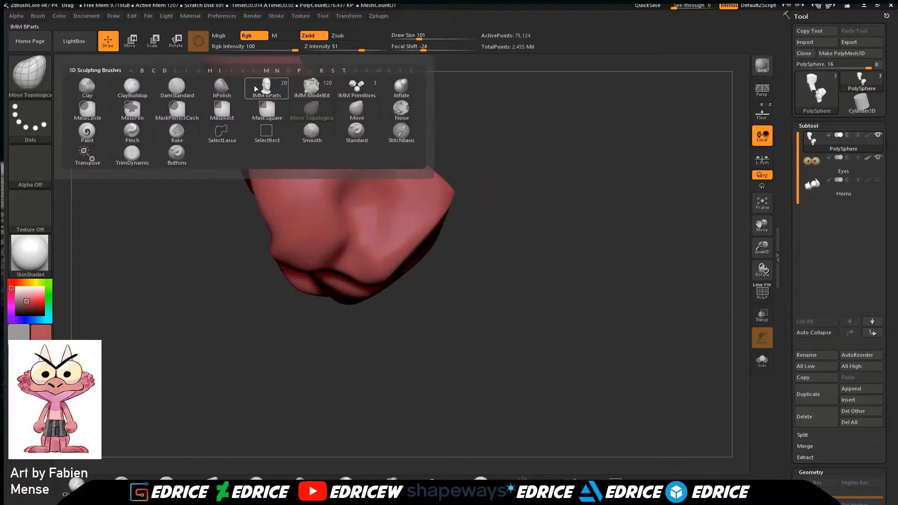
left_click(222, 87)
mouse_move(498, 199)
left_mouse_down()
mouse_move(432, 200)
mouse_move(487, 253)
left_mouse_up()
key("shift")
left_click_drag(561, 290, 569, 220)
left_click_drag(503, 177, 423, 244, "shift")
mouse_move(514, 356)
left_mouse_down()
mouse_move(374, 327)
mouse_move(537, 356)
left_mouse_up()
left_click_drag(578, 304, 578, 319, "shift")
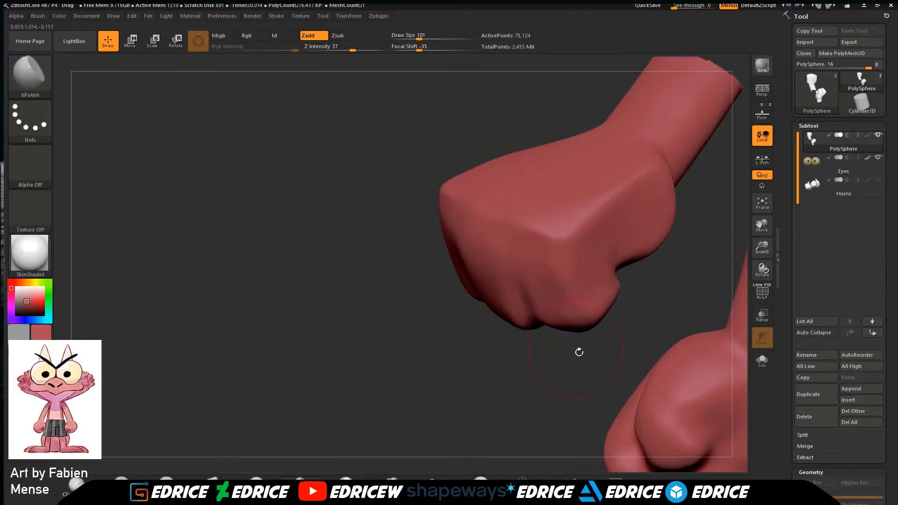
left_click_drag(577, 349, 552, 344)
left_click_drag(626, 245, 623, 294, "shift")
left_click_drag(623, 361, 676, 254)
Carve the crease around the curled finger on the side of the fist with DamStandard at draw size 65.
key("b")
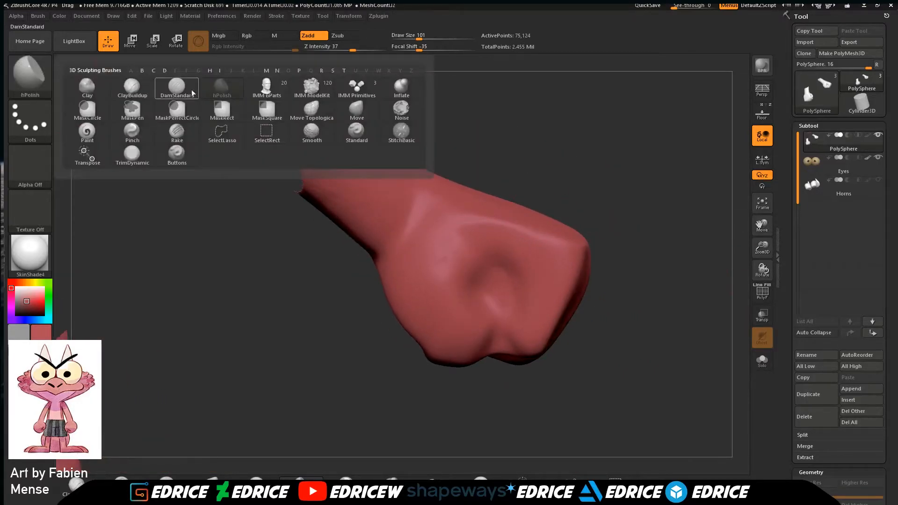
left_click(291, 119)
left_click(414, 37)
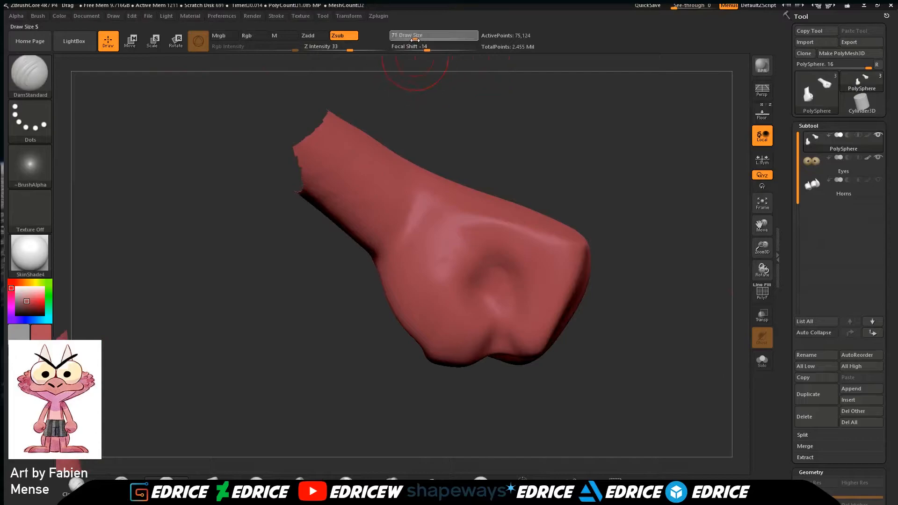
left_click_drag(594, 198, 555, 199)
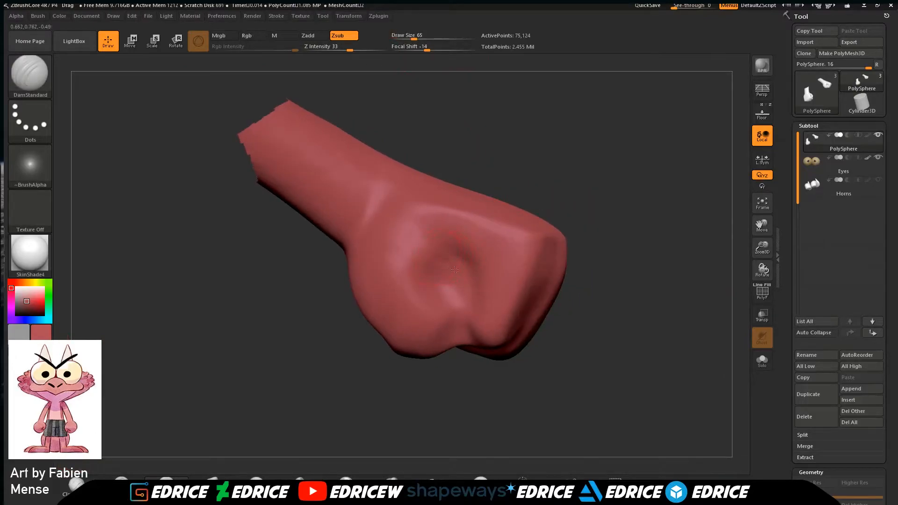
Carve the hollow between the curled index finger and thumb with the DamStandard brush and smooth its rim.
mouse_move(436, 263)
left_mouse_down()
mouse_move(481, 254)
mouse_move(455, 264)
mouse_move(470, 268)
left_mouse_up()
key("ctrl+z")
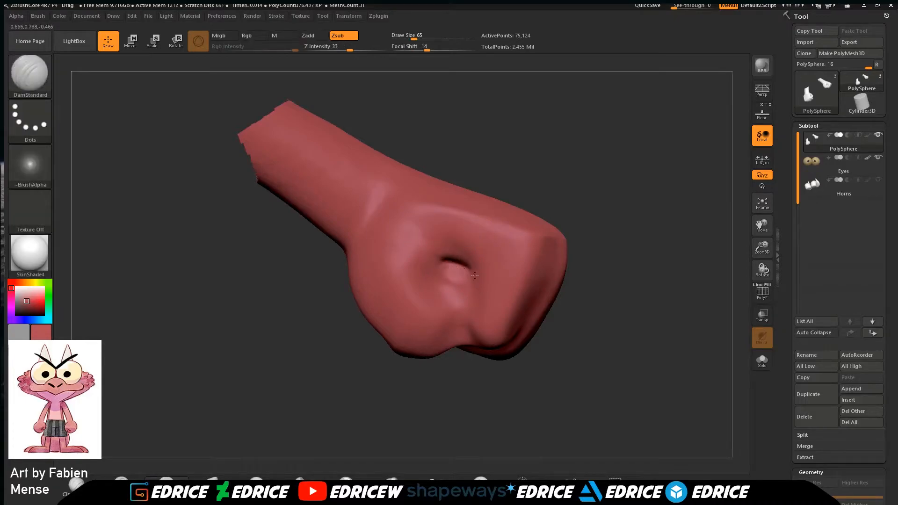
left_click_drag(570, 183, 519, 207)
left_click_drag(444, 260, 472, 267, "shift")
mouse_move(547, 172)
left_mouse_down()
mouse_move(500, 196)
mouse_move(566, 186)
left_mouse_up()
left_click_drag(440, 264, 450, 294, "shift")
mouse_move(557, 187)
left_mouse_down()
mouse_move(513, 200)
mouse_move(560, 187)
left_mouse_up()
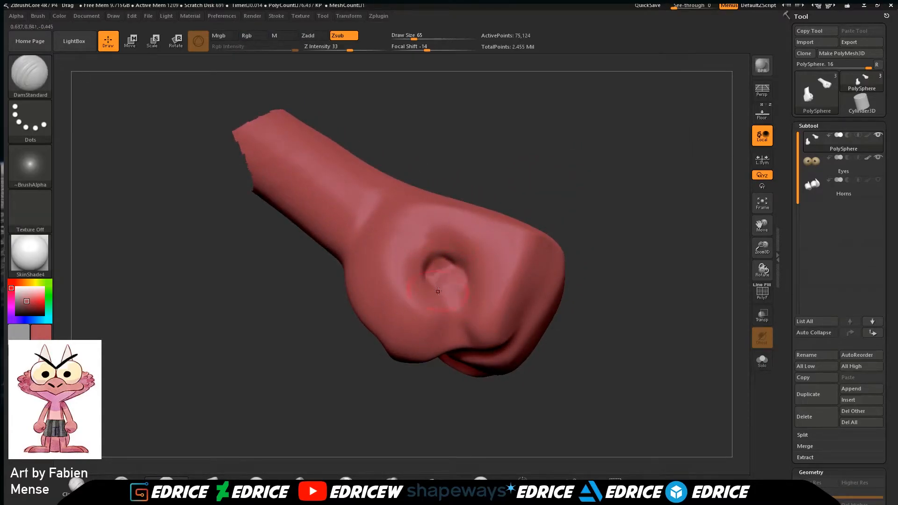
Carve the creases between the thumb and the index finger and around the thumb tip, smoothing the finger beside it.
left_click_drag(530, 239, 513, 227)
left_click_drag(449, 324, 451, 353)
left_click_drag(540, 202, 601, 171)
left_click_drag(383, 333, 396, 370)
left_click_drag(534, 267, 553, 216)
left_click_drag(383, 343, 412, 380)
left_click_drag(547, 290, 516, 281)
mouse_move(406, 381)
left_mouse_down()
mouse_move(428, 374)
mouse_move(453, 333)
left_mouse_up()
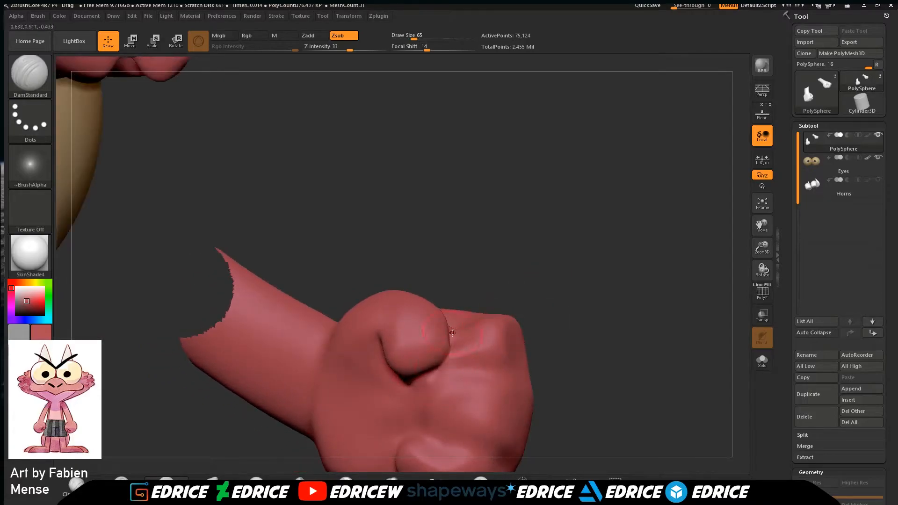
left_click_drag(509, 299, 538, 267)
left_click_drag(468, 351, 456, 328, "shift")
mouse_move(538, 262)
left_mouse_down()
mouse_move(574, 282)
mouse_move(592, 250)
left_mouse_up()
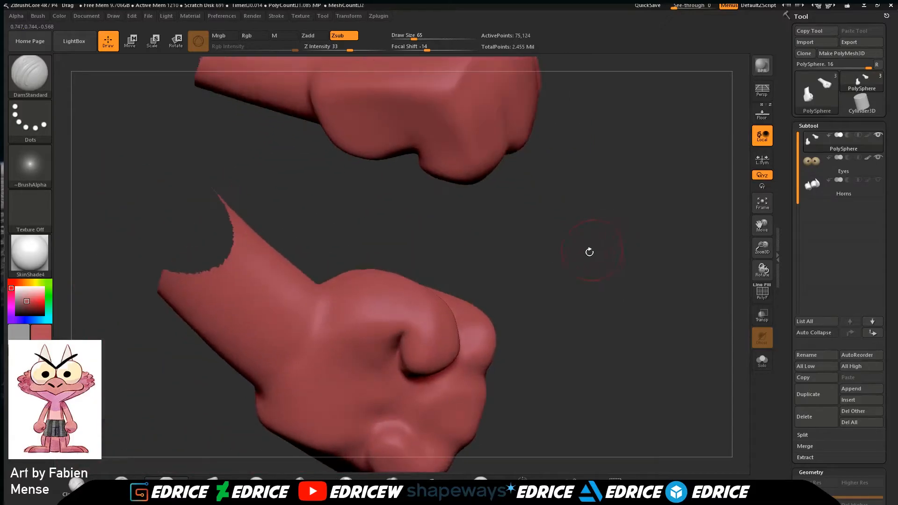
Carve a curved fold from the thumb's base across the palm and smooth it.
left_click_drag(328, 332, 363, 370)
mouse_move(331, 334)
left_mouse_down()
mouse_move(363, 371)
mouse_move(396, 357)
left_mouse_up()
left_click_drag(334, 332, 375, 371, "shift")
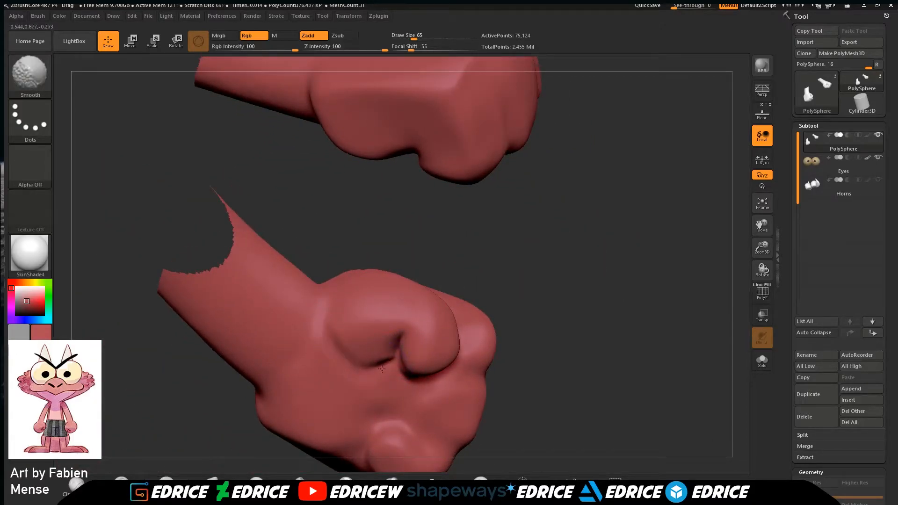
left_click_drag(482, 240, 463, 233)
key("shift")
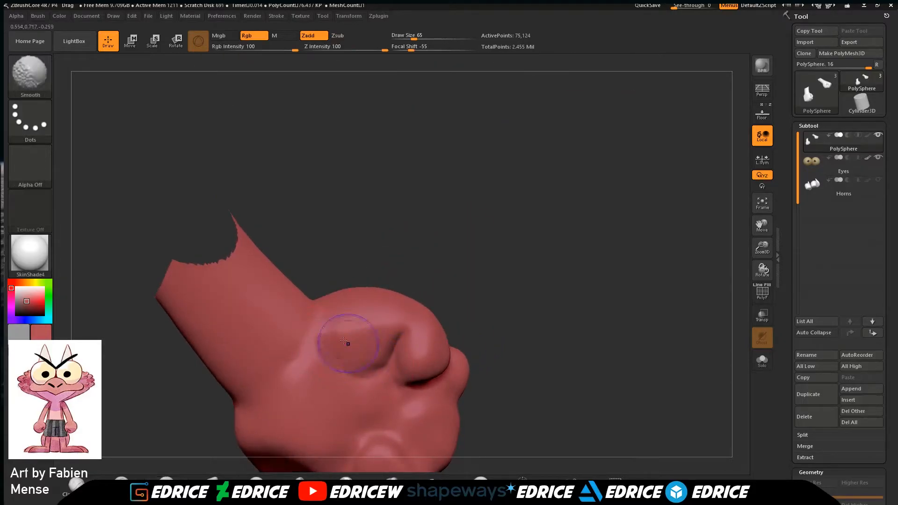
Deepen the crease under the thumb tip and along the line where the fingertips meet the palm.
left_click_drag(730, 251, 648, 260)
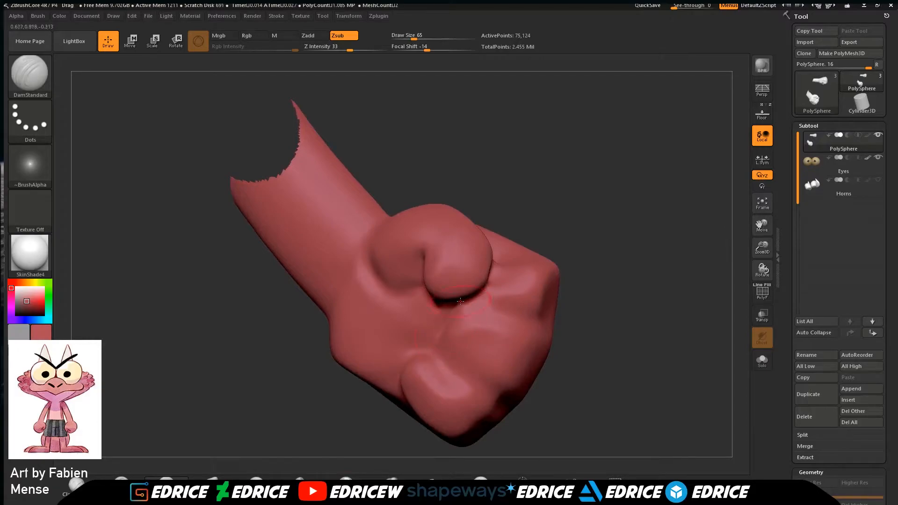
left_click_drag(582, 292, 577, 274)
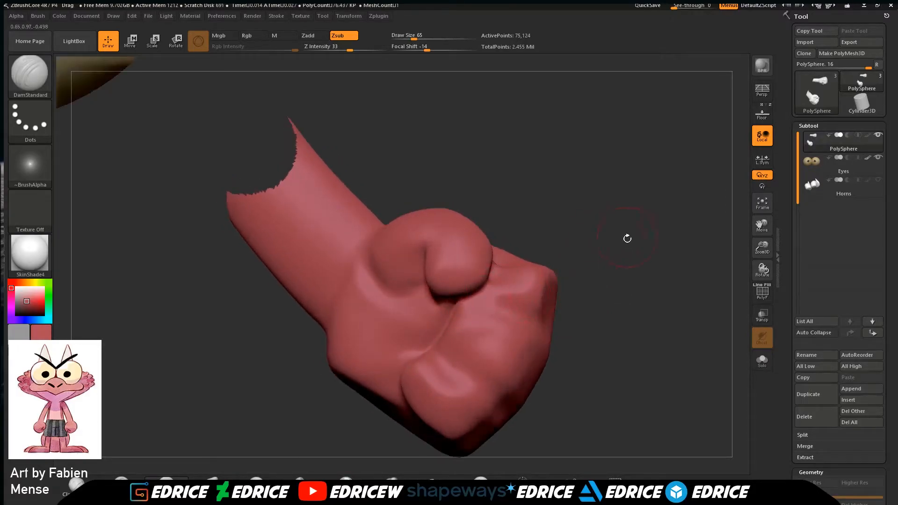
left_click_drag(628, 236, 579, 244)
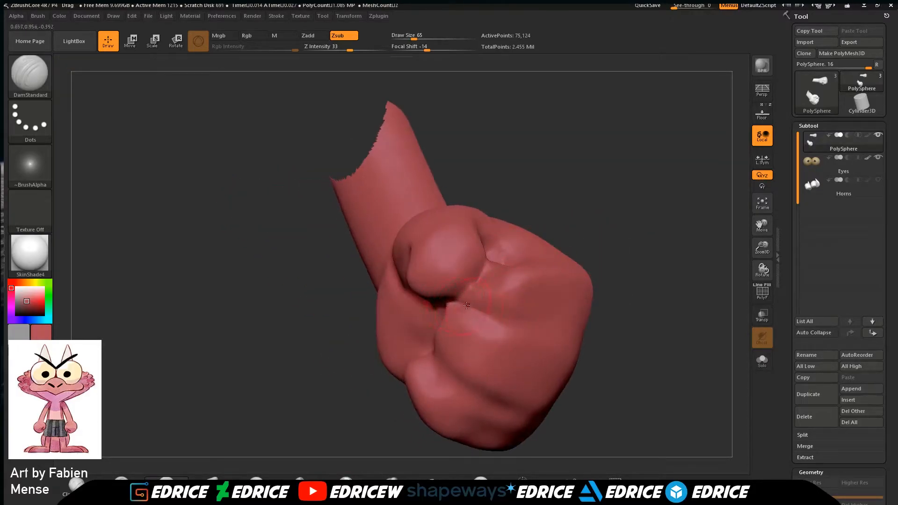
Carve the grooves separating the fingers across the front of the fist and soften the lowest one.
left_click_drag(636, 262, 525, 291)
left_click_drag(483, 322, 538, 323)
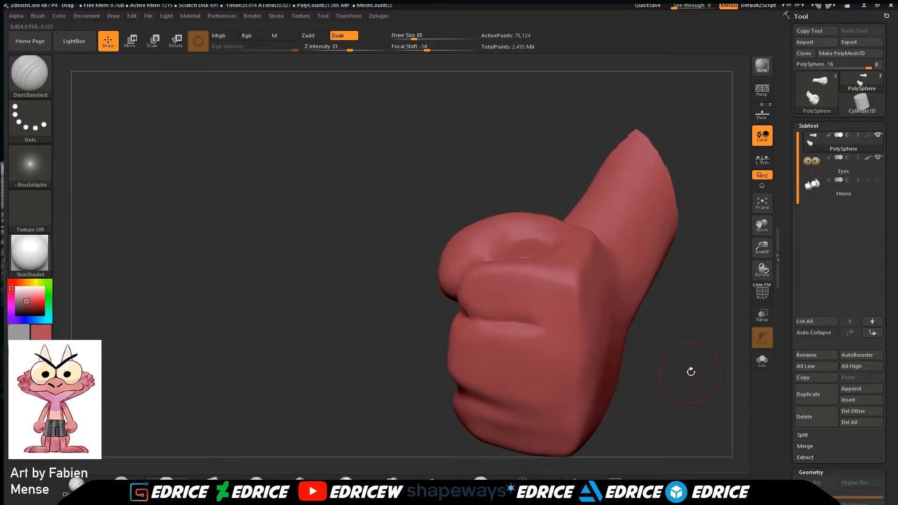
left_click_drag(690, 373, 666, 336)
left_click_drag(448, 399, 553, 417)
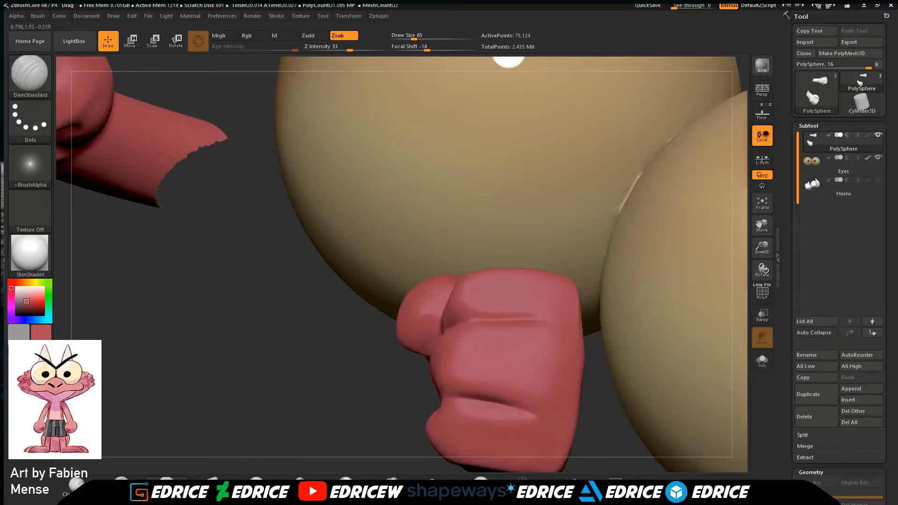
mouse_move(384, 405)
left_mouse_down()
mouse_move(435, 388)
mouse_move(479, 405)
left_mouse_up()
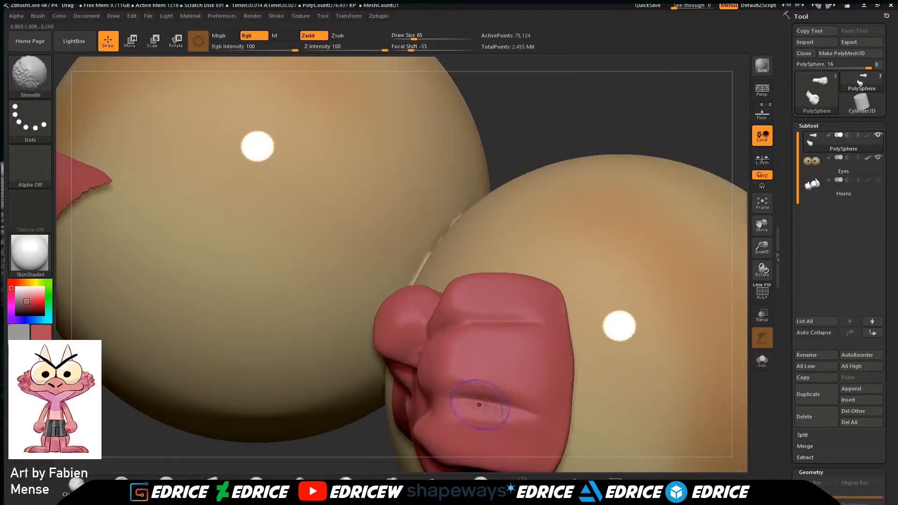
Carve the fold inside the curled little finger on the outer side of the fist.
left_click_drag(762, 226, 689, 146)
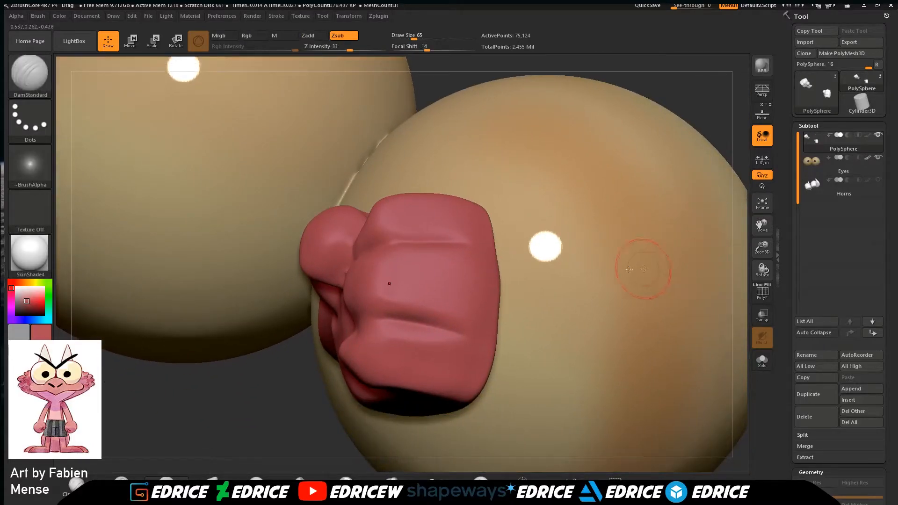
left_click_drag(319, 412, 439, 301)
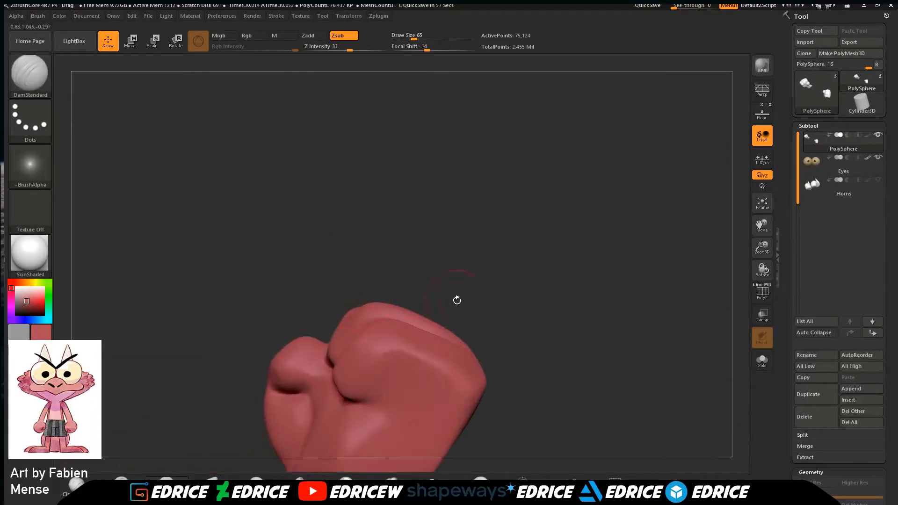
left_click_drag(760, 227, 771, 139)
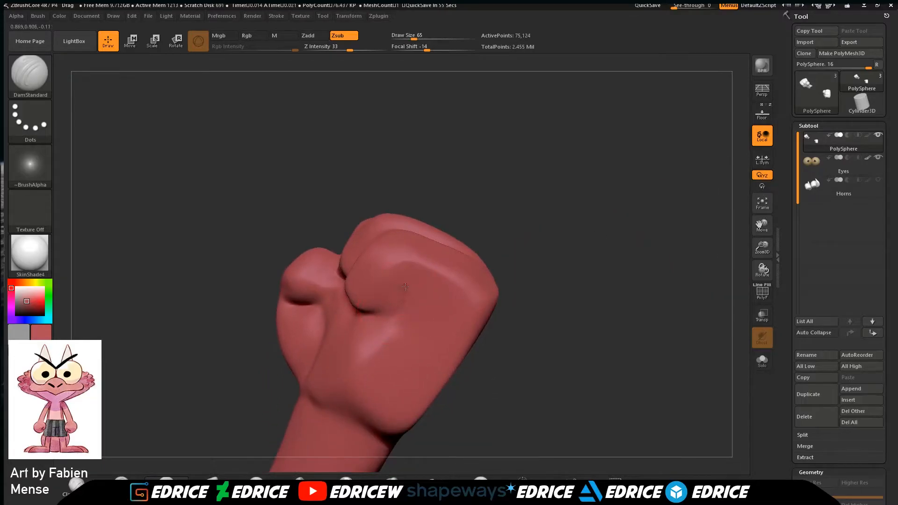
left_click_drag(429, 304, 417, 301)
mouse_move(564, 281)
left_mouse_down()
mouse_move(580, 280)
mouse_move(491, 262)
left_mouse_up()
Flatten the palm with the hPolish brush and smooth its surface.
left_click(30, 75)
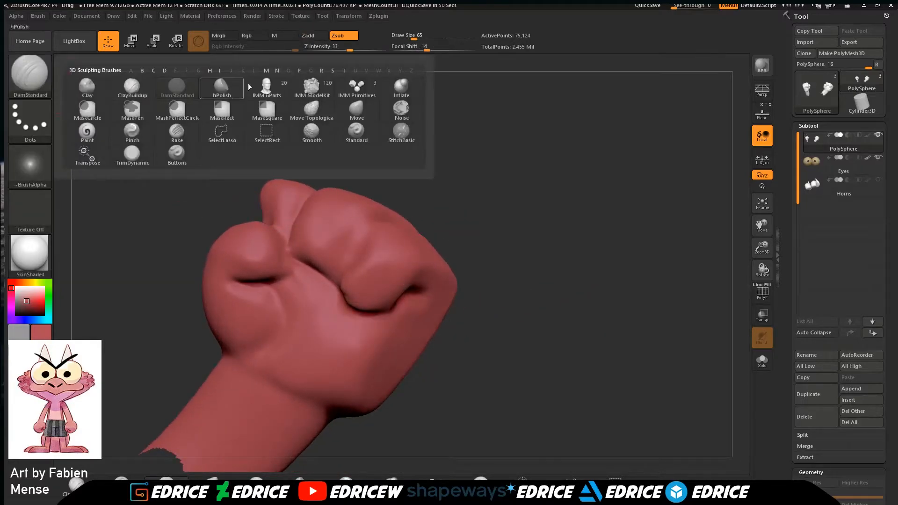
left_click(223, 86)
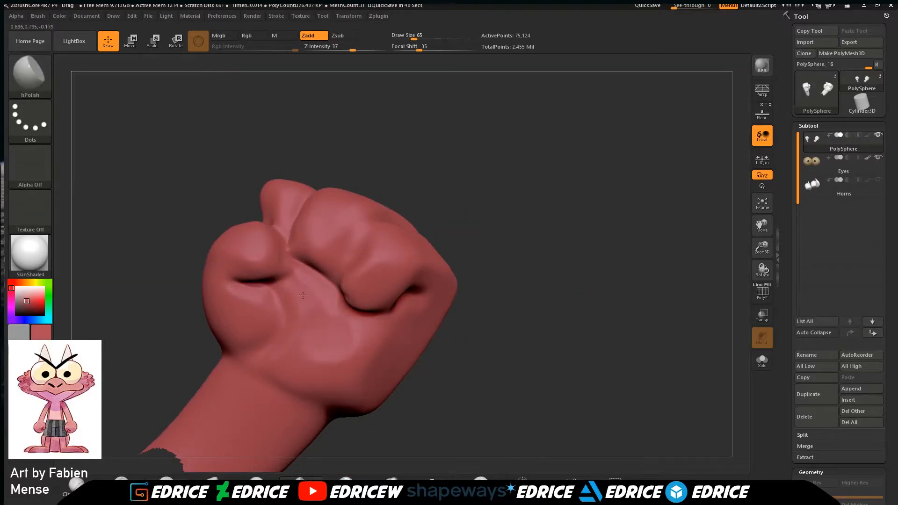
left_click_drag(313, 328, 321, 363)
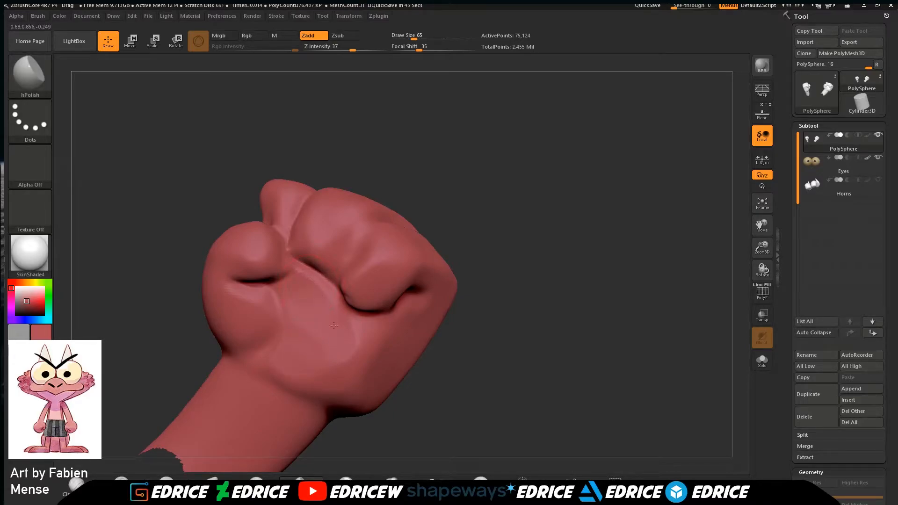
left_click_drag(341, 351, 350, 346, "shift")
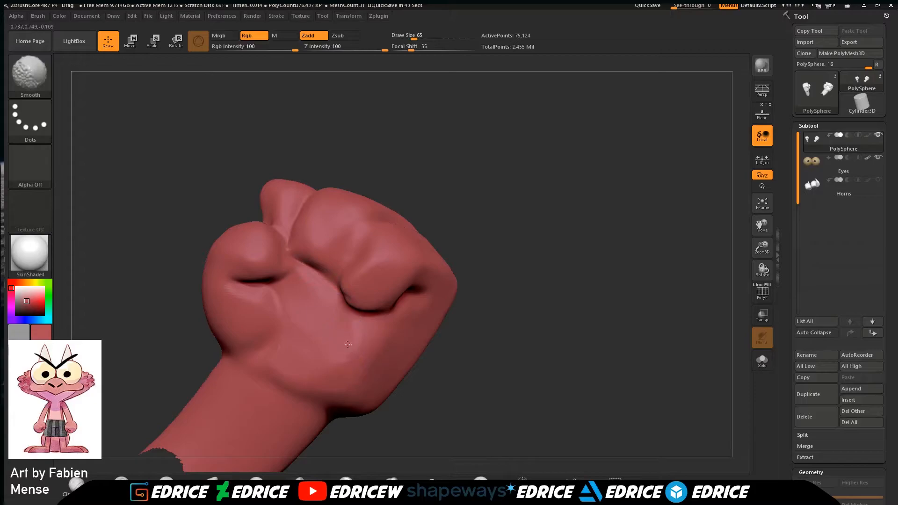
Flatten the surfaces of the curled fingers with the hPolish brush and smooth the little finger.
left_click_drag(494, 295, 391, 289)
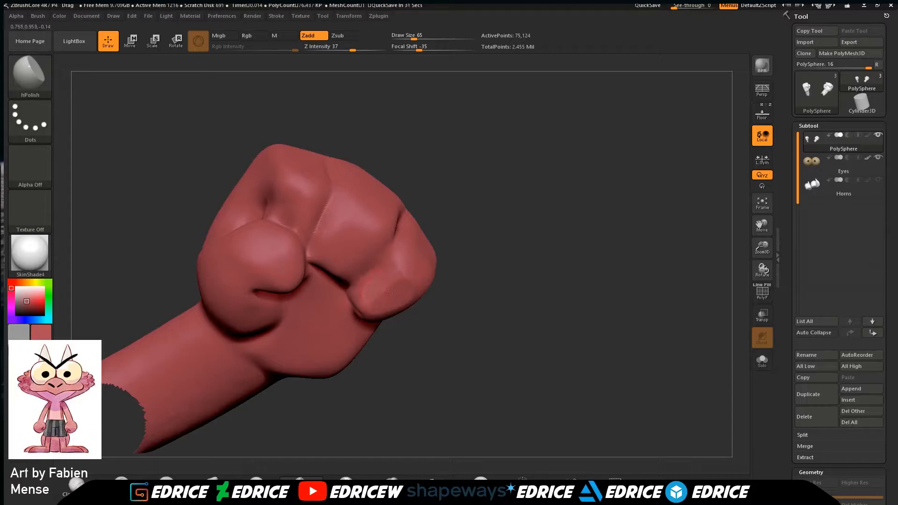
mouse_move(465, 264)
left_mouse_down()
mouse_move(440, 254)
mouse_move(414, 295)
left_mouse_up()
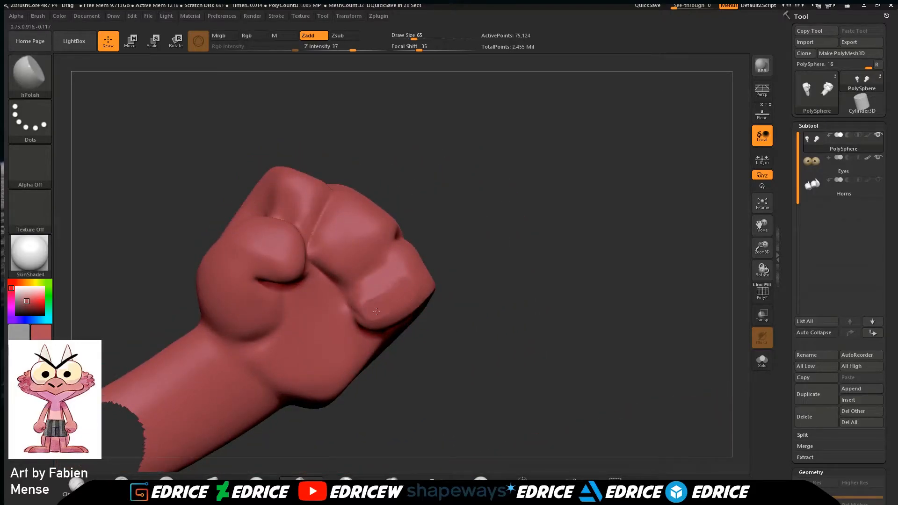
left_click_drag(400, 284, 367, 290, "shift")
mouse_move(495, 247)
left_mouse_down()
mouse_move(445, 248)
mouse_move(442, 260)
mouse_move(399, 277)
left_mouse_up()
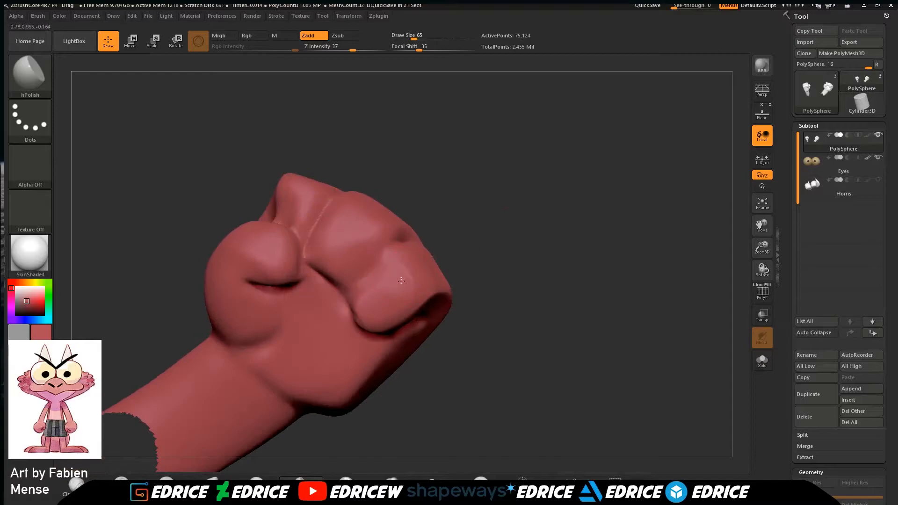
left_click_drag(455, 275, 415, 277)
mouse_move(595, 241)
left_mouse_down()
mouse_move(575, 258)
mouse_move(355, 218)
left_mouse_up()
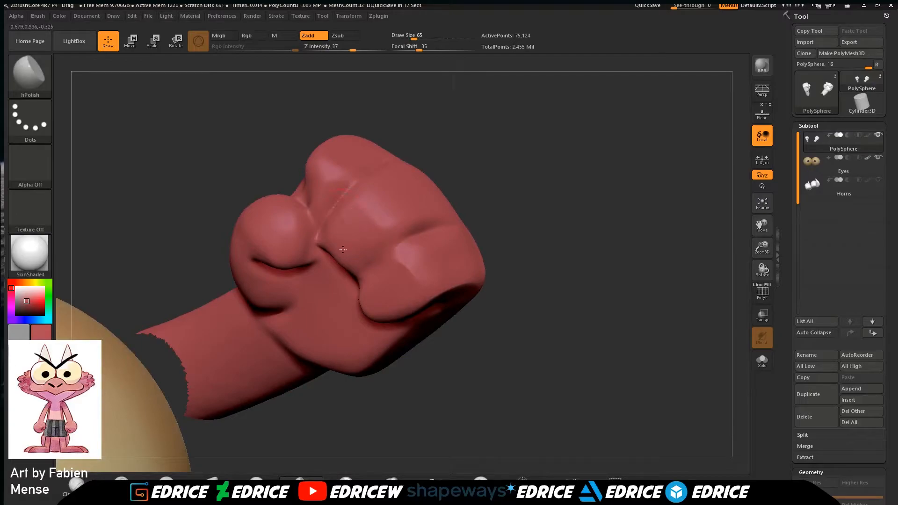
left_click_drag(486, 151, 494, 165)
Build up the curled index finger around the thumb hollow with the ClayBuildup brush and smooth the added volume.
left_click(38, 81)
left_click(132, 87)
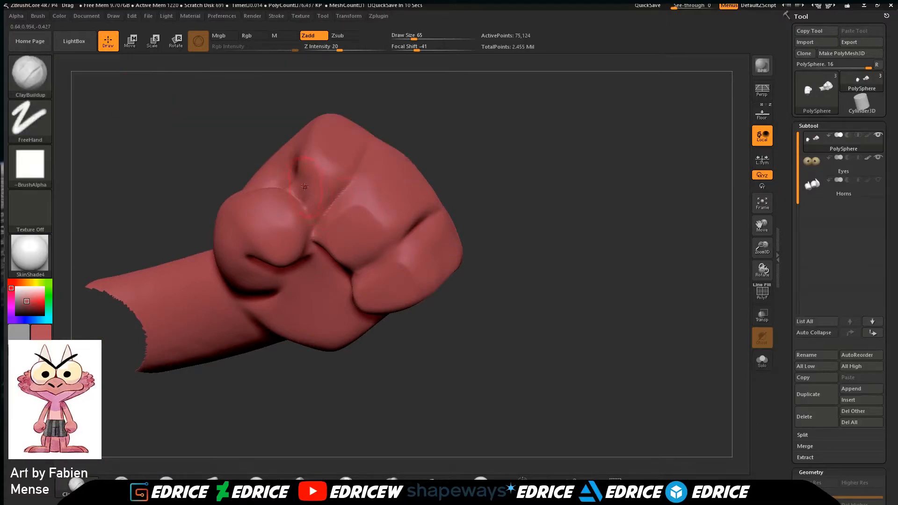
left_click_drag(418, 126, 304, 172)
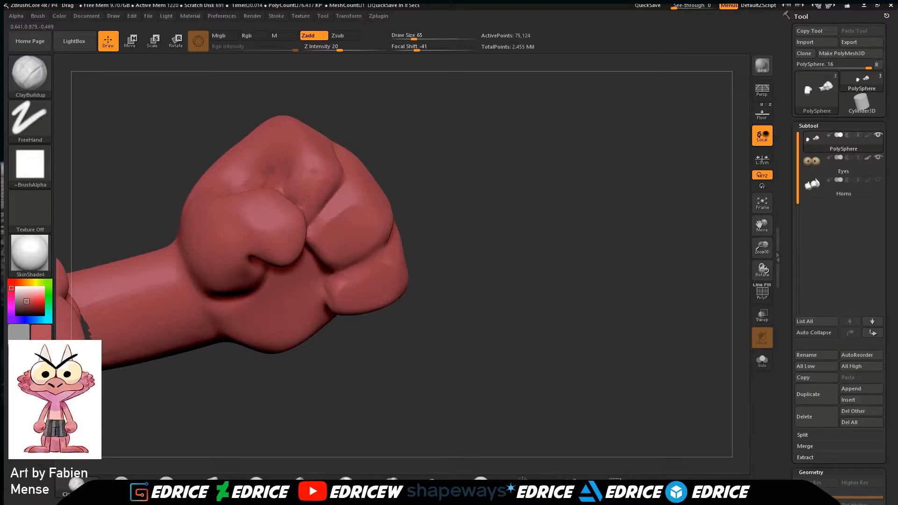
left_click_drag(304, 197, 390, 178)
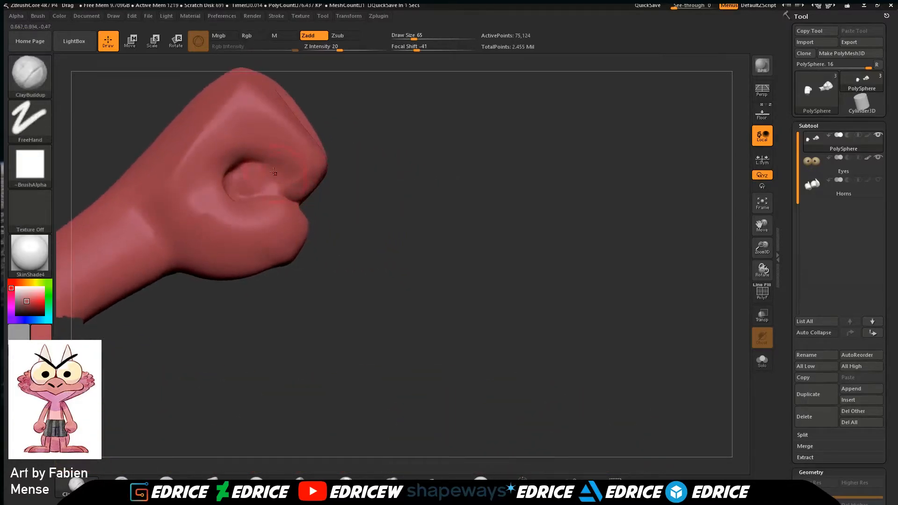
left_click_drag(343, 132, 261, 141)
key("shift")
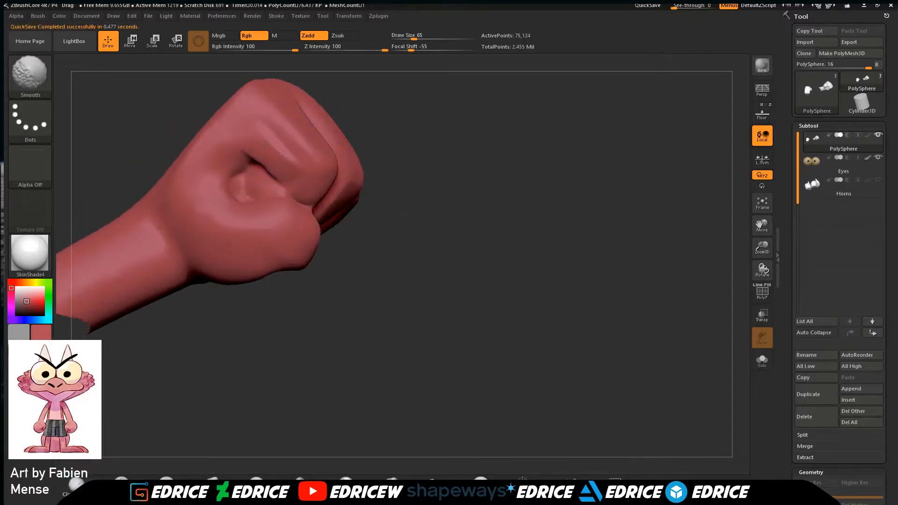
left_click_drag(371, 134, 276, 188)
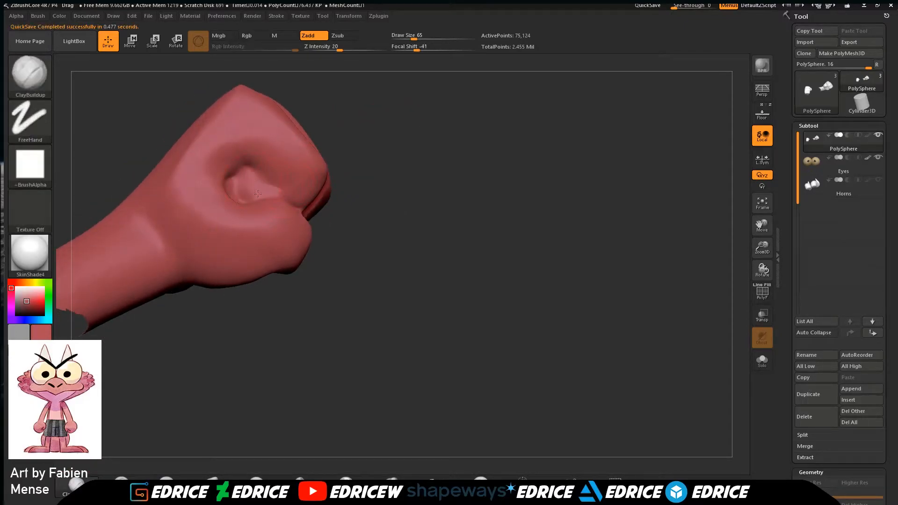
key("shift")
Smooth the transitions around the thumb and the palm side of the fist.
mouse_move(445, 201)
left_mouse_down()
mouse_move(533, 202)
mouse_move(515, 213)
left_mouse_up()
left_click_drag(317, 209, 315, 214, "shift")
left_click_drag(501, 197, 463, 164)
key("shift")
left_click_drag(334, 251, 330, 248, "shift")
left_click_drag(490, 149, 380, 119)
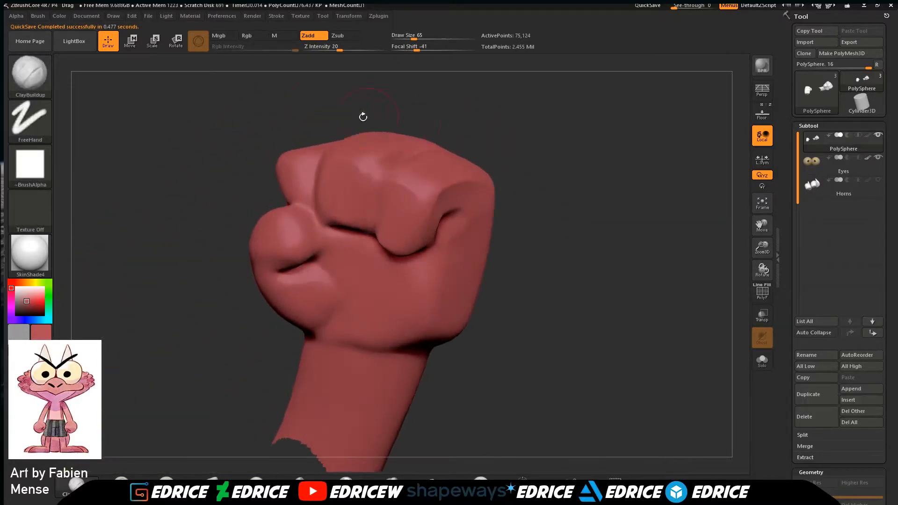
Redefine the fold between the thumb's base and the palm with the DamStandard brush and smooth it.
left_click(46, 76)
left_click(184, 92)
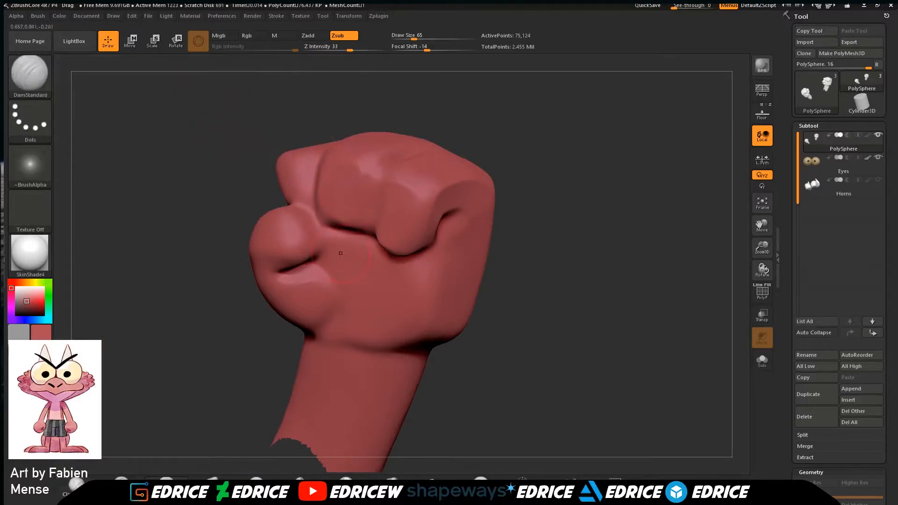
right_click_drag(400, 194, 401, 181)
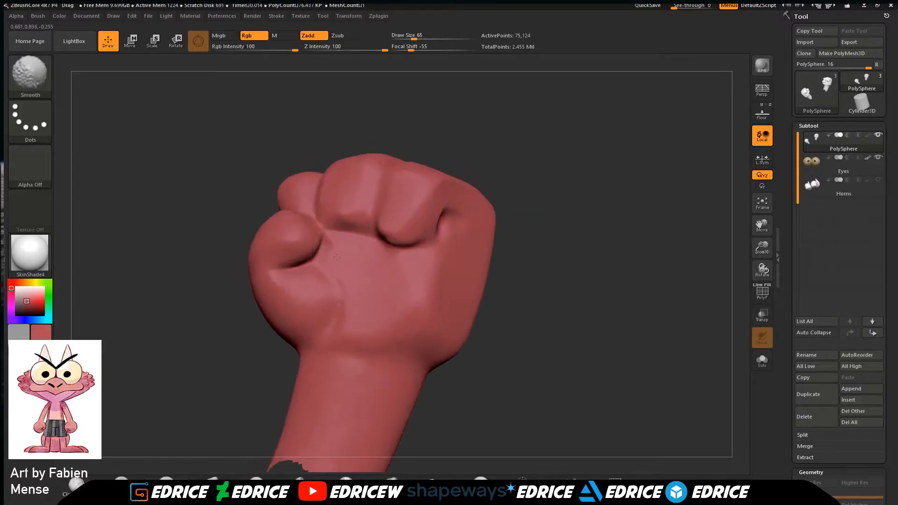
right_click_drag(545, 206, 654, 263)
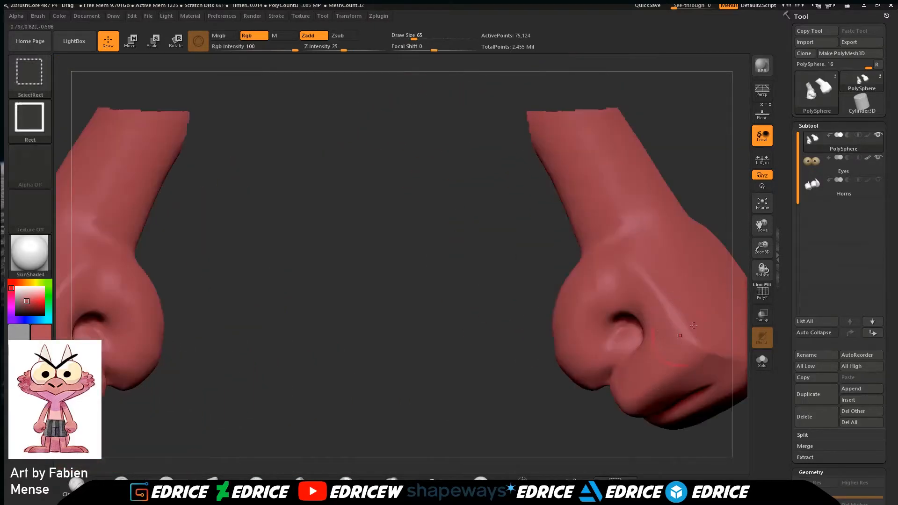
Show the whole character again and check its proportions from the side and the front.
right_click_drag(728, 297, 672, 285, "ctrl")
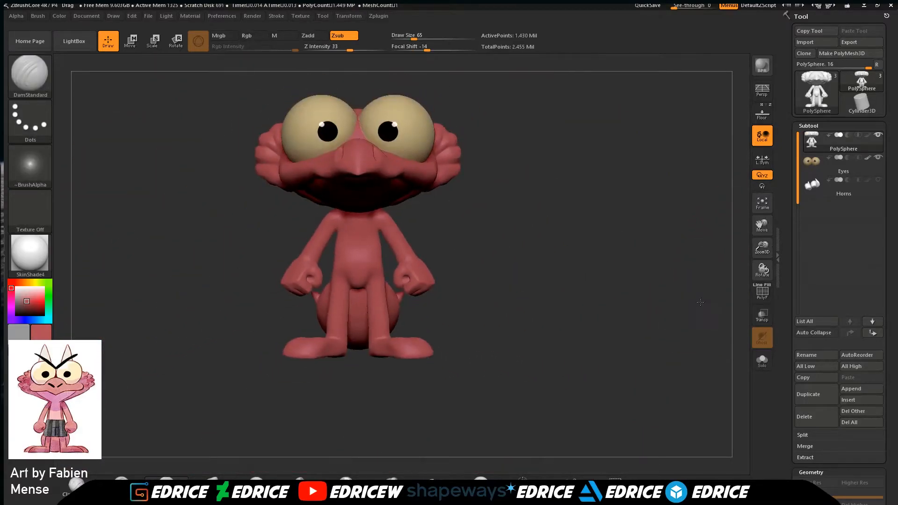
right_click_drag(700, 302, 662, 349)
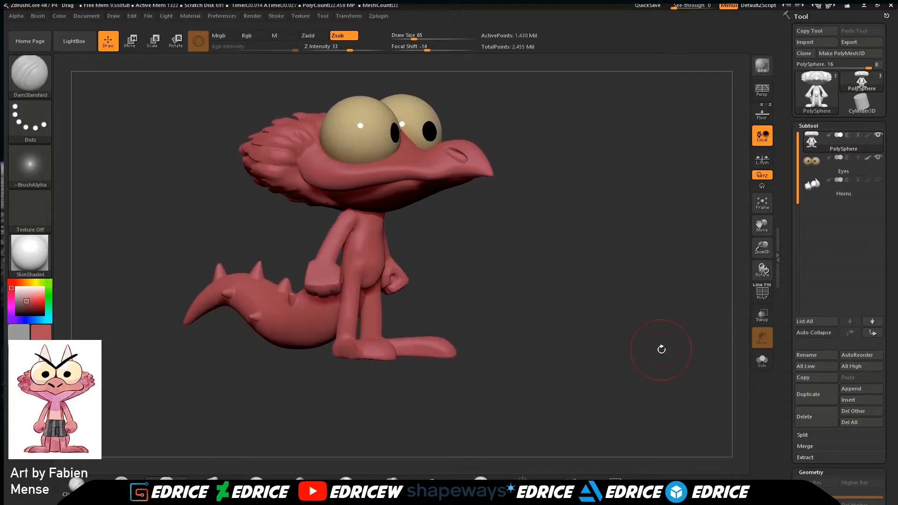
right_click_drag(638, 319, 610, 319, "shift")
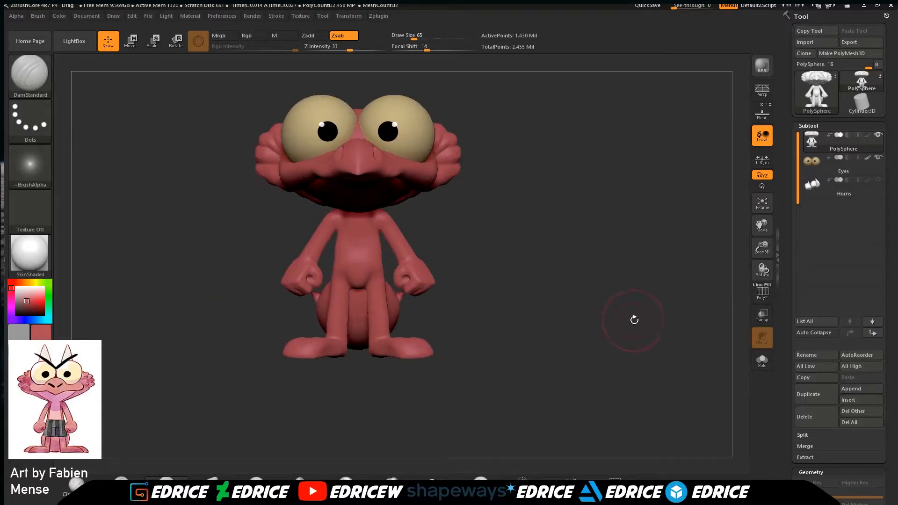
Carve the side outline of the belly plate from the shoulders down the torso with the DamStandard brush and soften it.
left_click_drag(767, 249, 739, 356)
right_click_drag(678, 299, 610, 304)
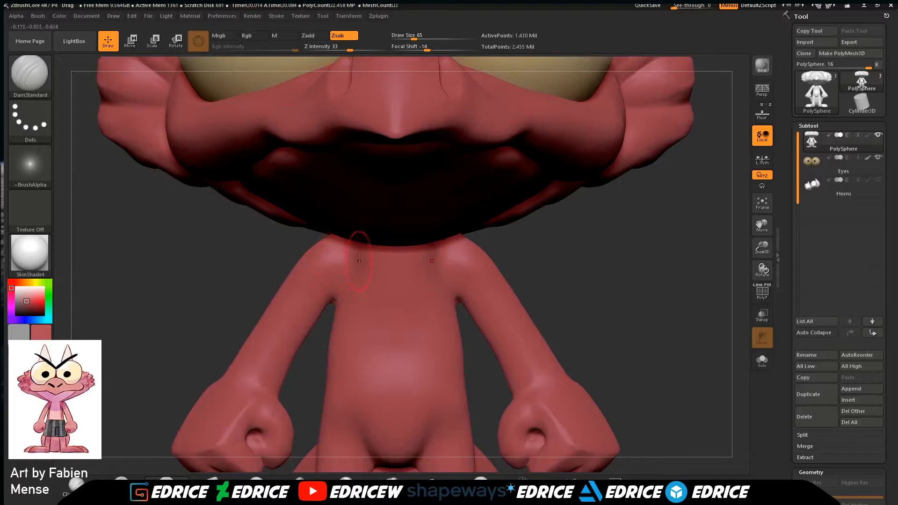
left_click_drag(588, 250, 629, 224)
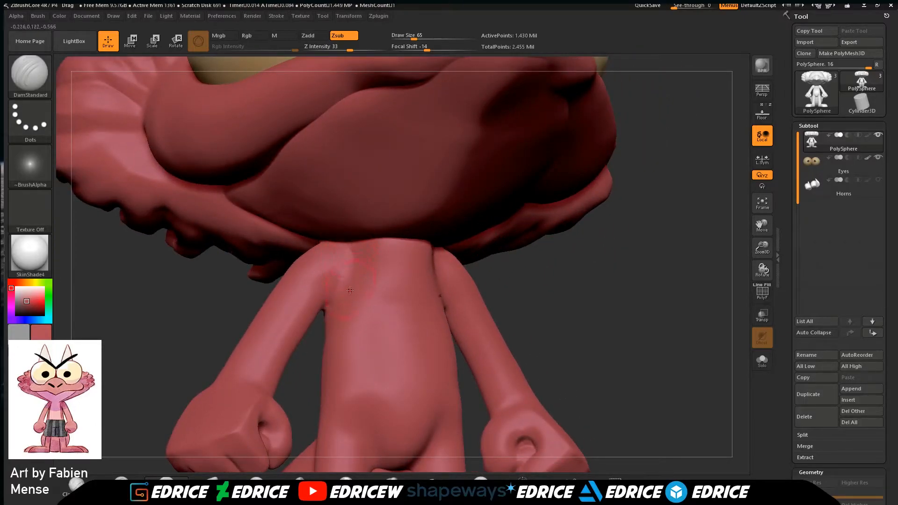
left_click_drag(546, 253, 571, 252)
left_click_drag(508, 250, 492, 274)
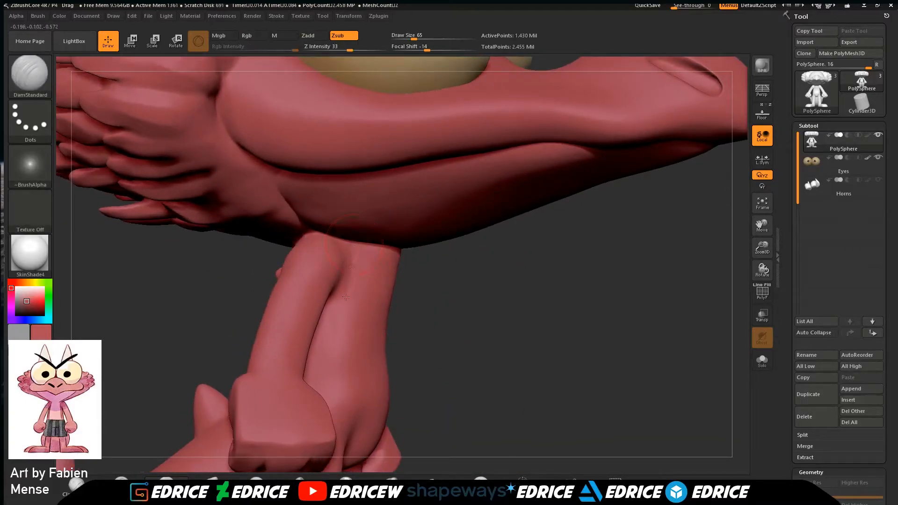
left_click_drag(446, 324, 329, 354)
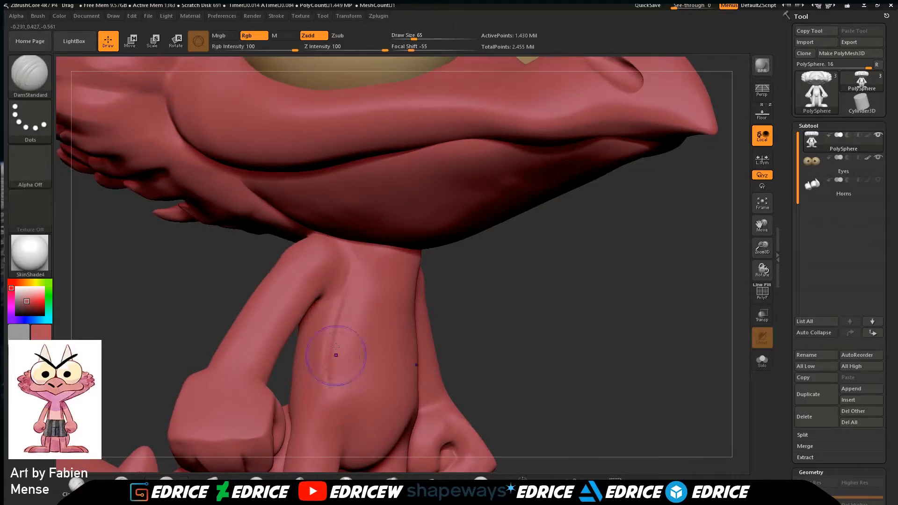
left_click_drag(491, 356, 645, 286)
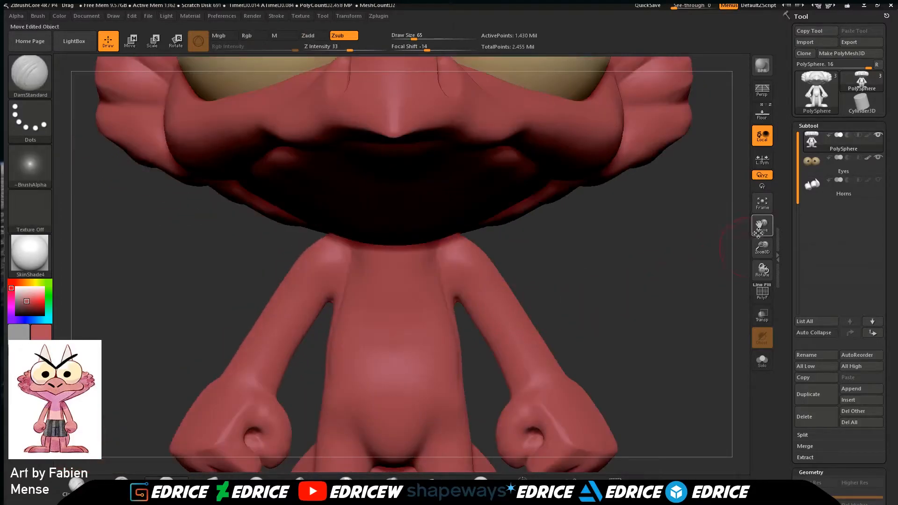
Carve a curved crease around the lower belly, joining the side outlines, and smooth it near the armpit.
left_click_drag(758, 232, 750, 172)
left_click_drag(687, 242, 680, 240)
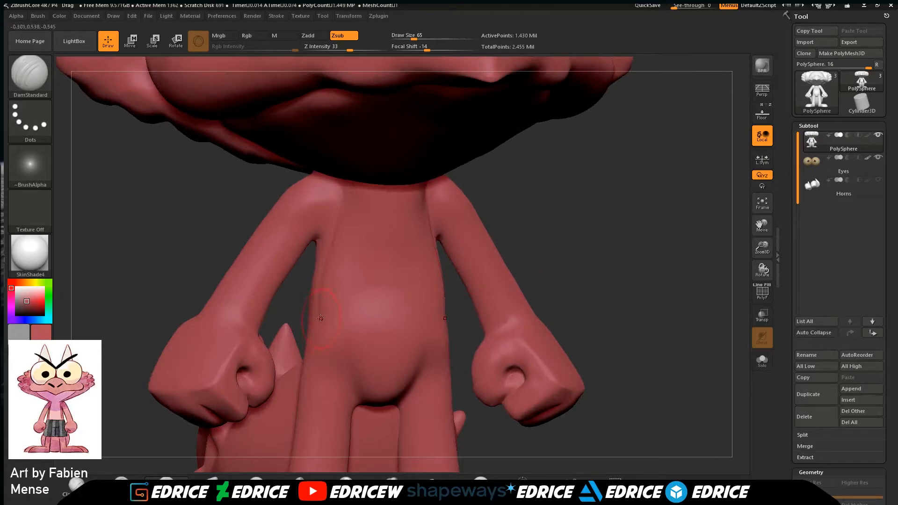
mouse_move(330, 342)
left_mouse_down()
mouse_move(388, 365)
mouse_move(440, 347)
left_mouse_up()
left_click_drag(568, 298, 556, 292)
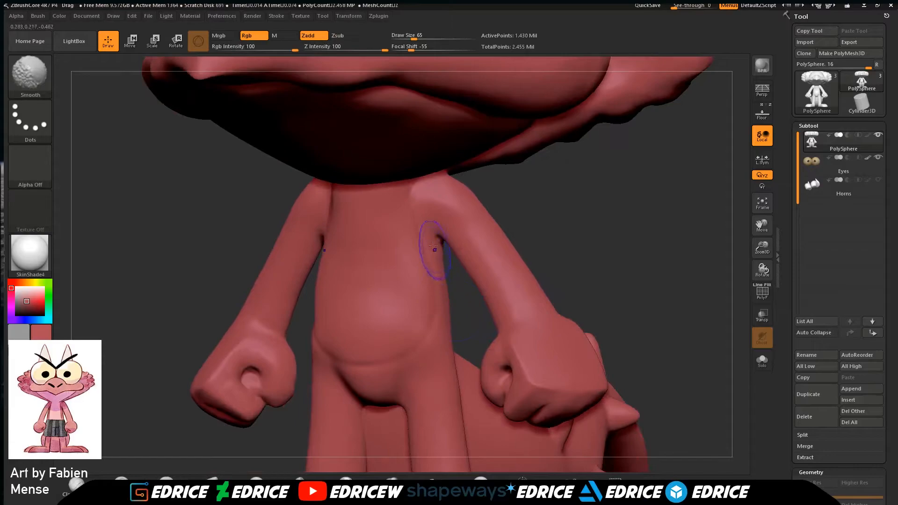
Deepen the belly-plate crease along the torso's flanks and blend it into a continuous outline.
left_click_drag(602, 224, 402, 168)
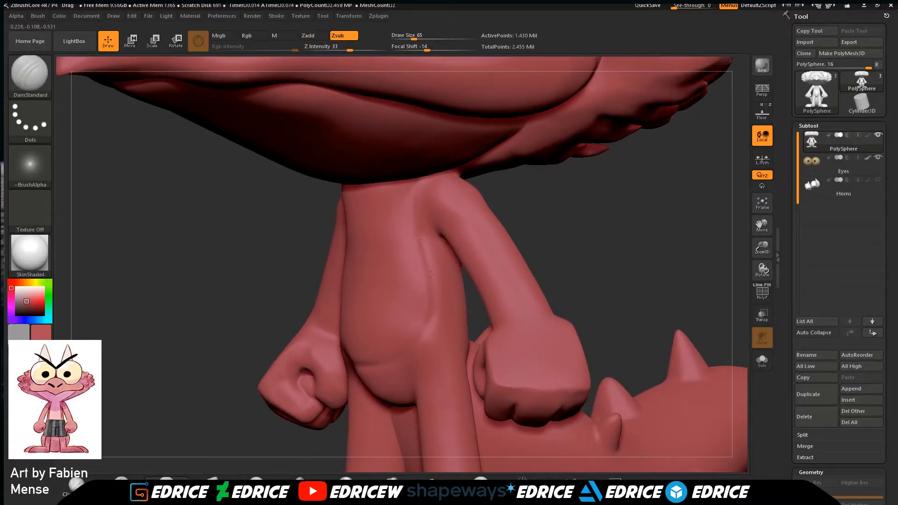
left_click_drag(431, 311, 428, 330)
left_click_drag(540, 263, 615, 248)
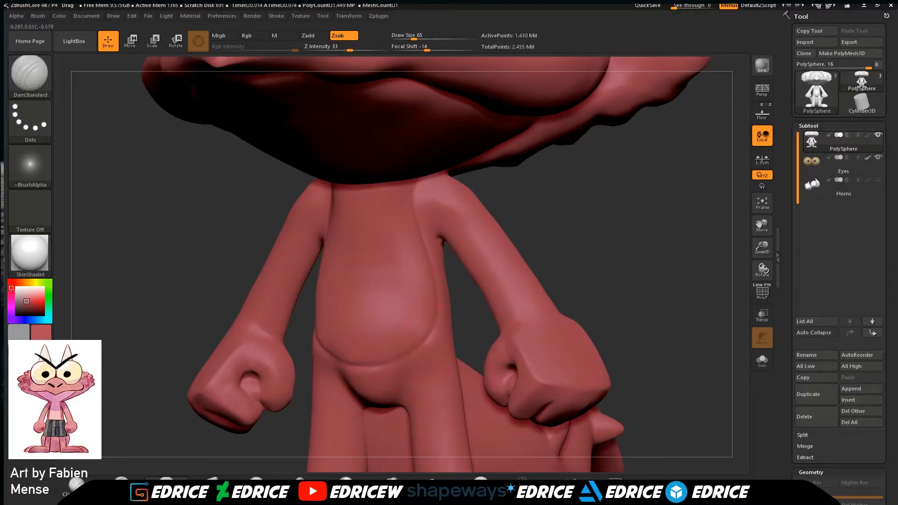
left_click_drag(557, 262, 625, 266)
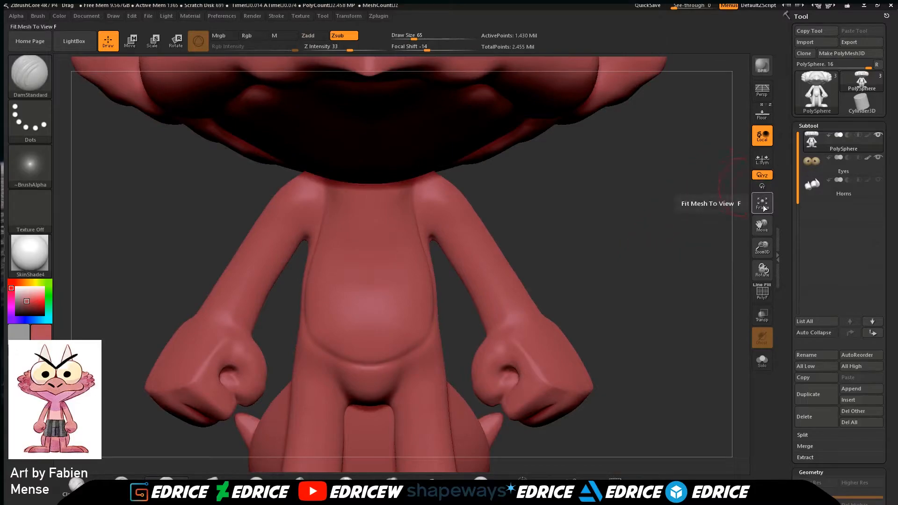
Carve a central groove into the front of each foot with the DamStandard brush to separate two toes.
left_click_drag(763, 248, 758, 219)
mouse_move(762, 226)
left_mouse_down()
mouse_move(744, 182)
mouse_move(655, 210)
mouse_move(492, 277)
mouse_move(533, 297)
mouse_move(530, 306)
left_mouse_up()
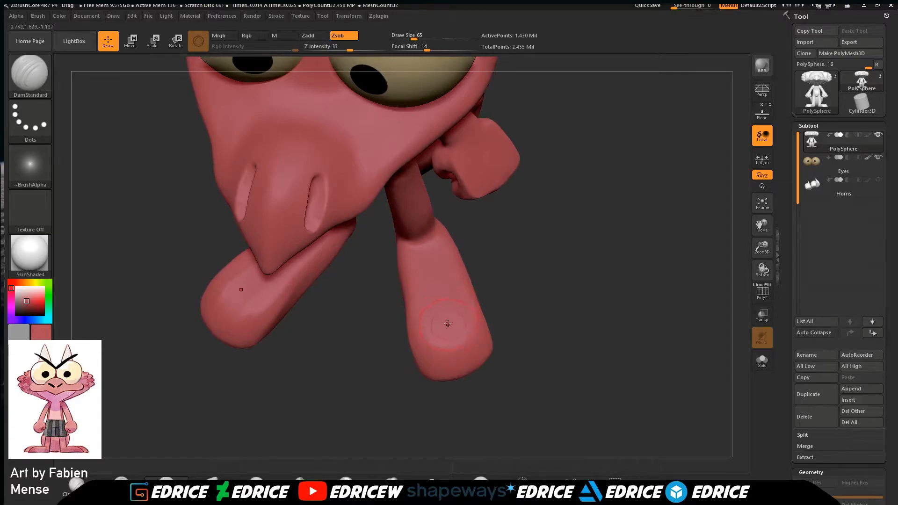
left_click_drag(447, 330, 456, 351)
mouse_move(469, 393)
left_mouse_down()
mouse_move(464, 326)
mouse_move(466, 385)
mouse_move(464, 375)
left_mouse_up()
mouse_move(597, 268)
left_mouse_down()
mouse_move(611, 409)
mouse_move(538, 373)
mouse_move(536, 382)
left_mouse_up()
left_click_drag(460, 317, 455, 304, "shift")
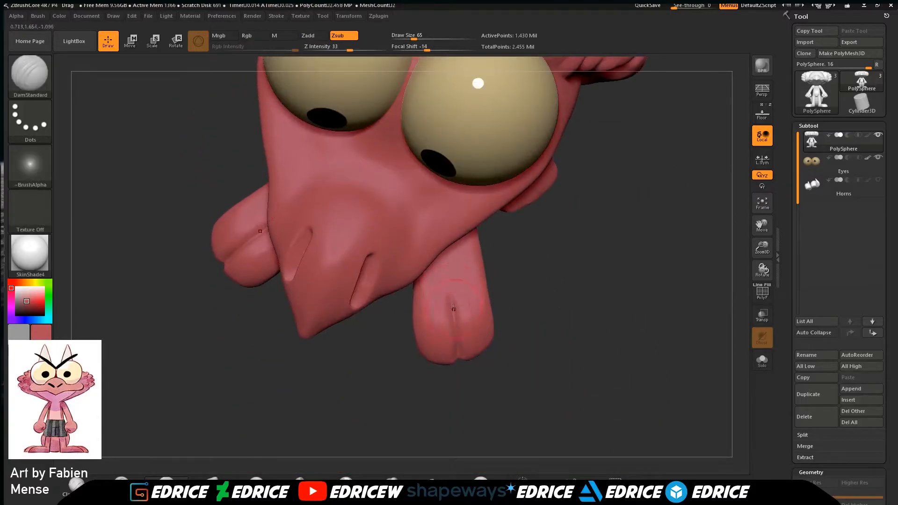
left_click_drag(458, 346, 460, 360)
Extend the toe groove farther up the top of the foot and smooth its upper end.
left_click_drag(547, 346, 501, 342)
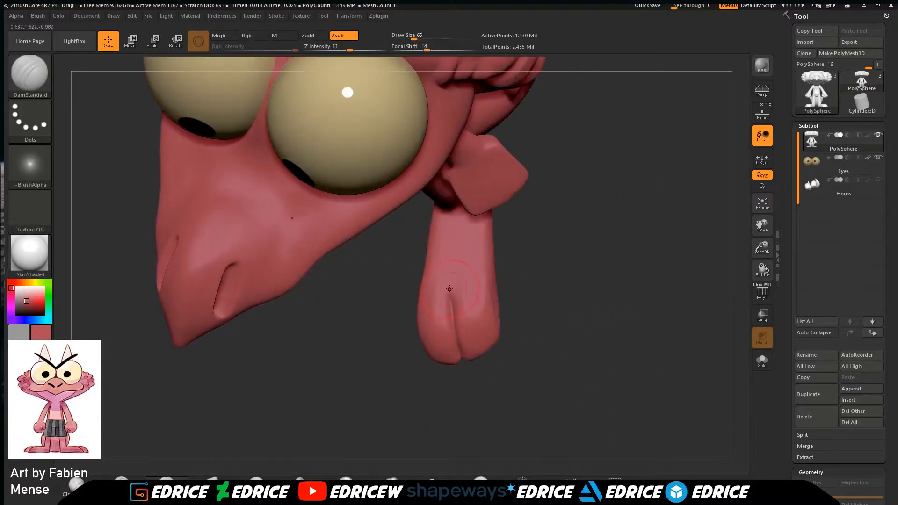
left_click_drag(508, 291, 544, 250)
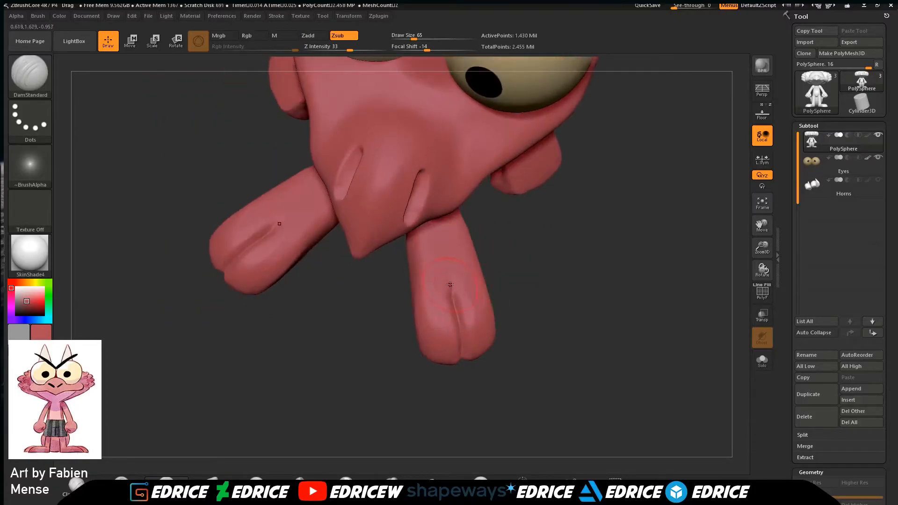
left_click_drag(513, 343, 543, 161)
left_click_drag(464, 275, 461, 301, "shift")
left_click_drag(602, 425, 601, 361)
left_click_drag(573, 225, 606, 360)
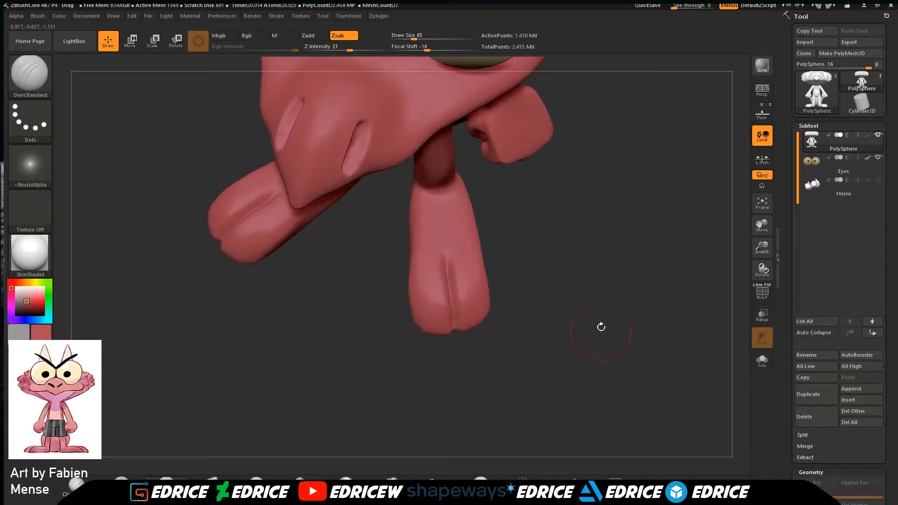
Smooth the surface around the toe split and check the feet from the sole and the front.
left_click_drag(559, 311, 547, 315)
left_click_drag(488, 274, 478, 268, "shift")
left_click_drag(538, 254, 483, 263)
left_click_drag(543, 232, 616, 169, "shift")
left_click_drag(597, 229, 607, 176)
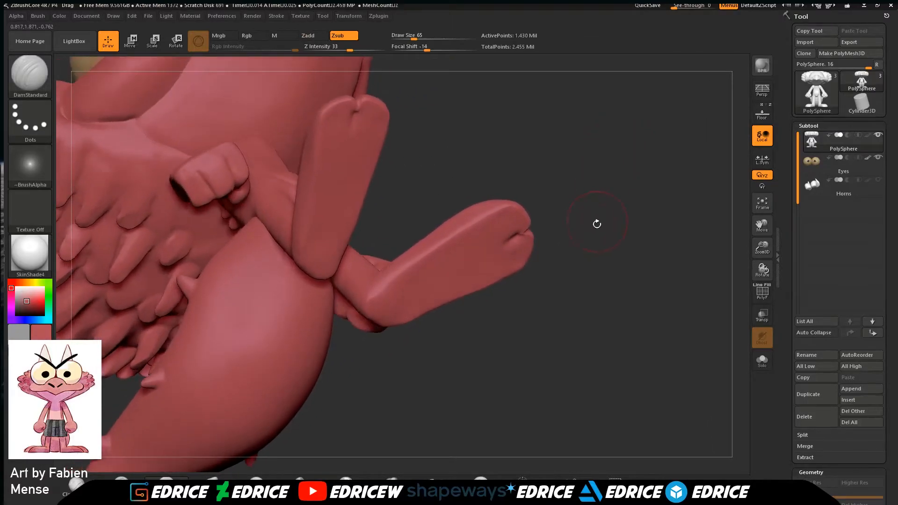
left_click_drag(449, 323, 461, 420)
left_click_drag(487, 363, 480, 419)
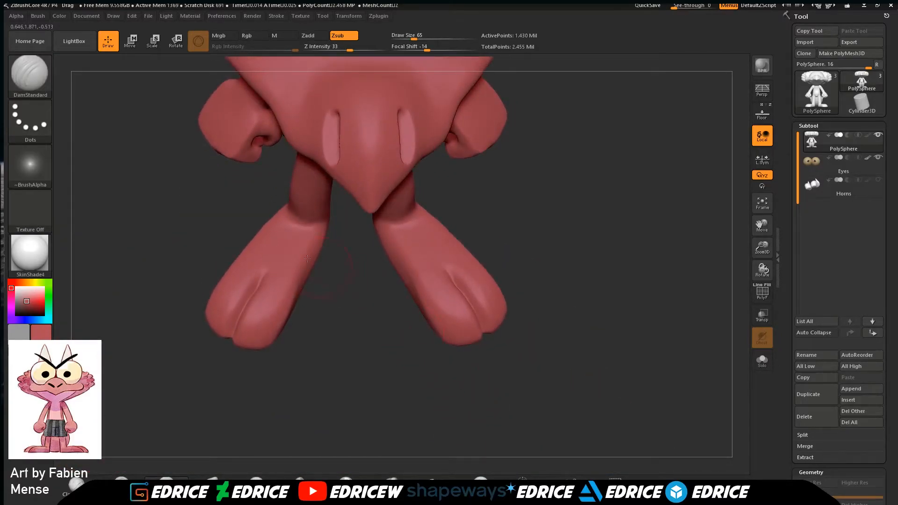
Flatten both edges of the toe groove using the hPolish brush at draw size 44.
left_click(33, 78)
left_click(218, 155)
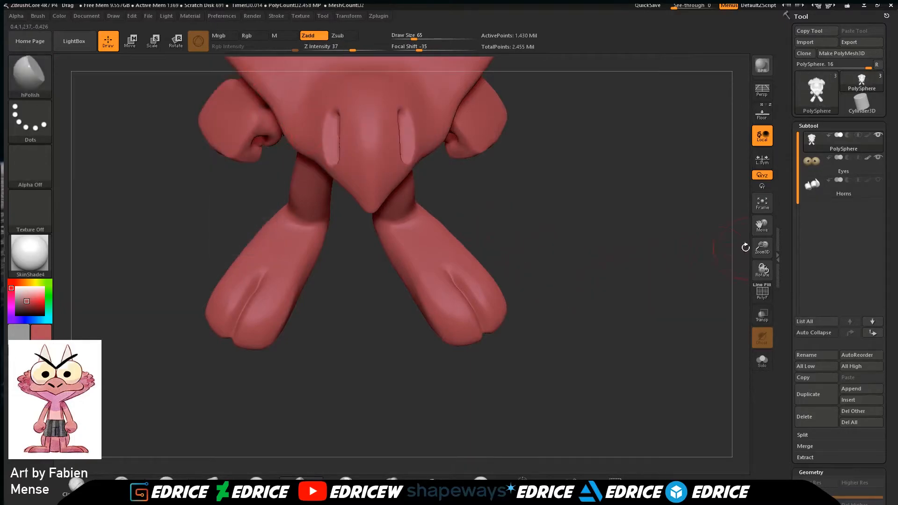
left_click_drag(762, 248, 763, 281)
left_click_drag(762, 225, 768, 207)
left_click_drag(421, 34, 415, 35)
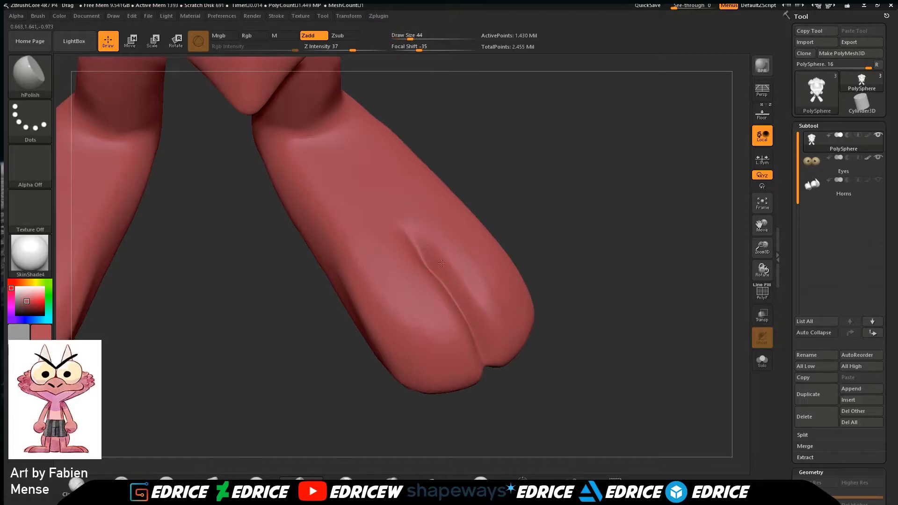
left_click_drag(547, 230, 424, 243)
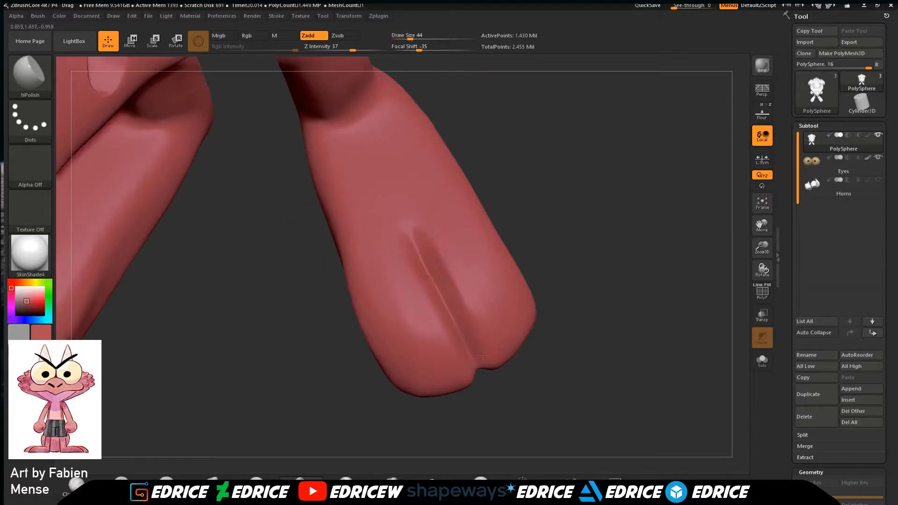
left_click_drag(556, 251, 482, 265)
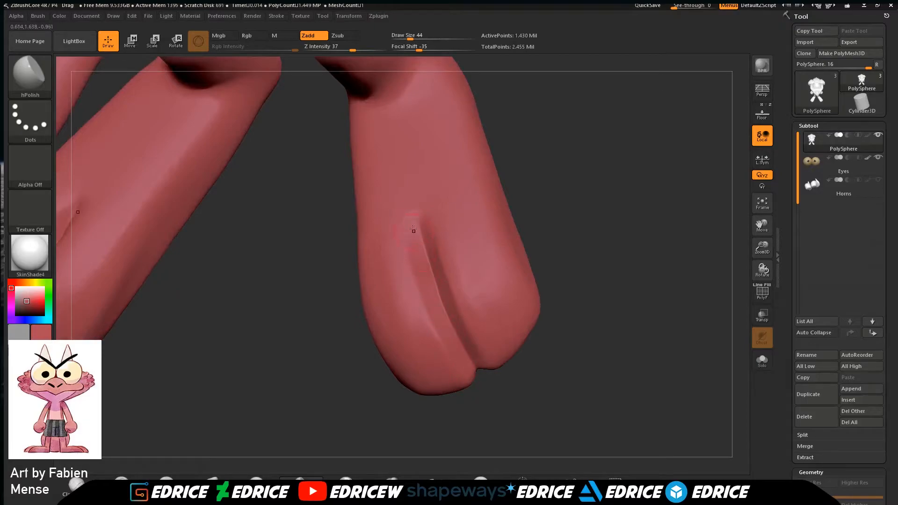
left_click_drag(528, 308, 450, 251)
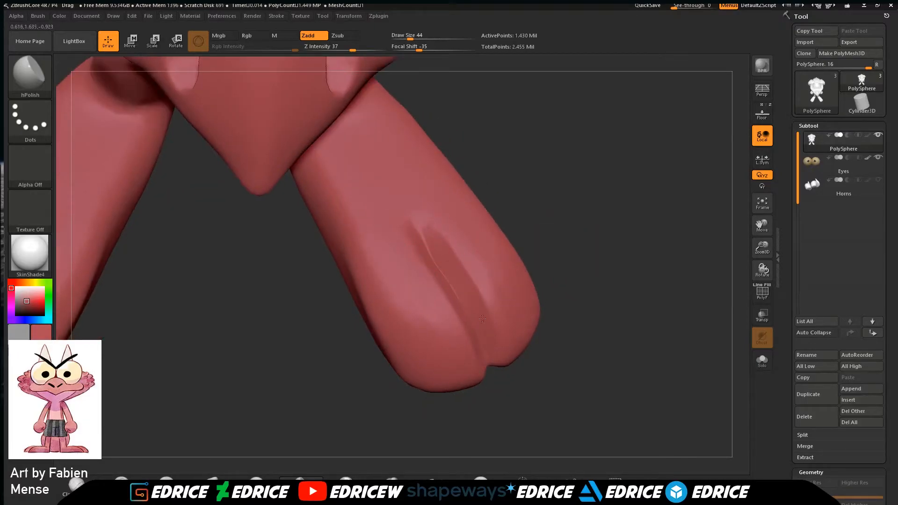
mouse_move(562, 318)
left_mouse_down()
mouse_move(594, 297)
mouse_move(639, 286)
left_mouse_up()
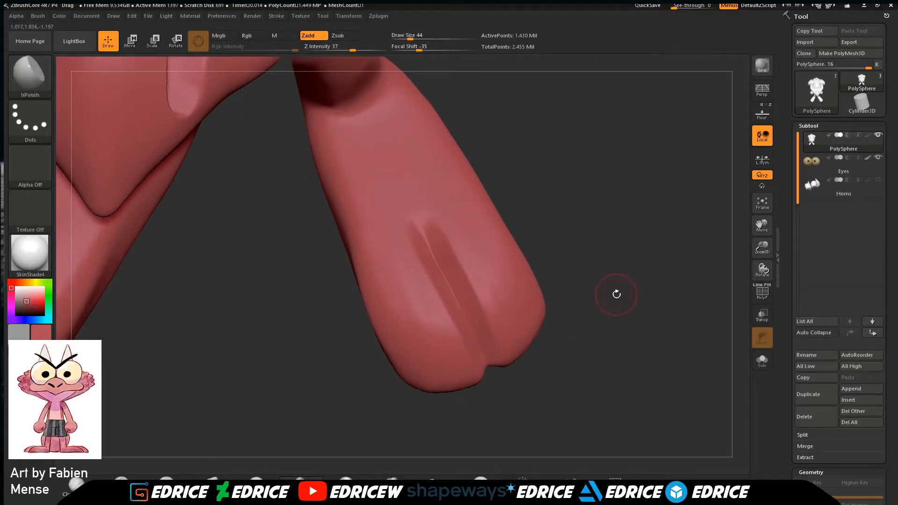
Smooth the foot's inner side and the ankle transition at draw size 71.
left_click_drag(619, 288, 625, 232)
mouse_move(608, 282)
left_mouse_down()
mouse_move(634, 292)
mouse_move(565, 298)
left_mouse_up()
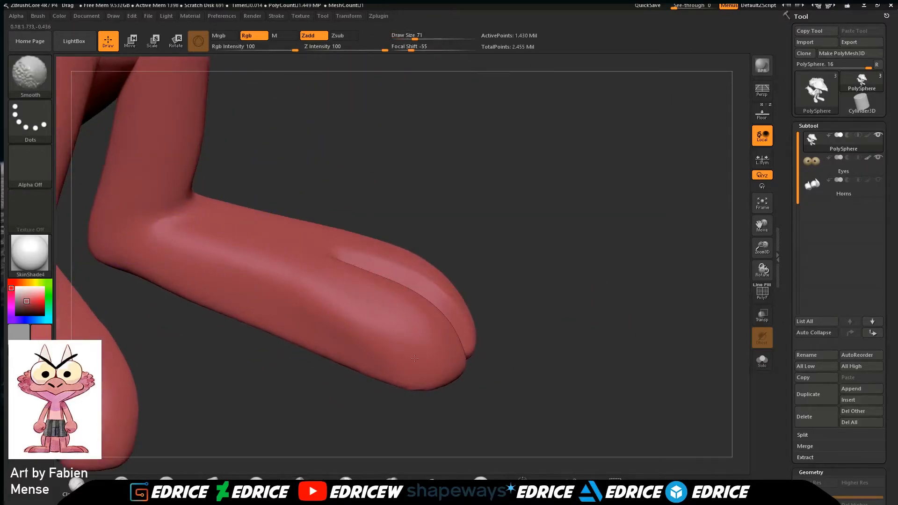
left_click_drag(495, 354, 471, 310)
mouse_move(457, 177)
left_mouse_down("shift")
mouse_move(460, 206)
mouse_move(541, 228)
left_mouse_up("shift")
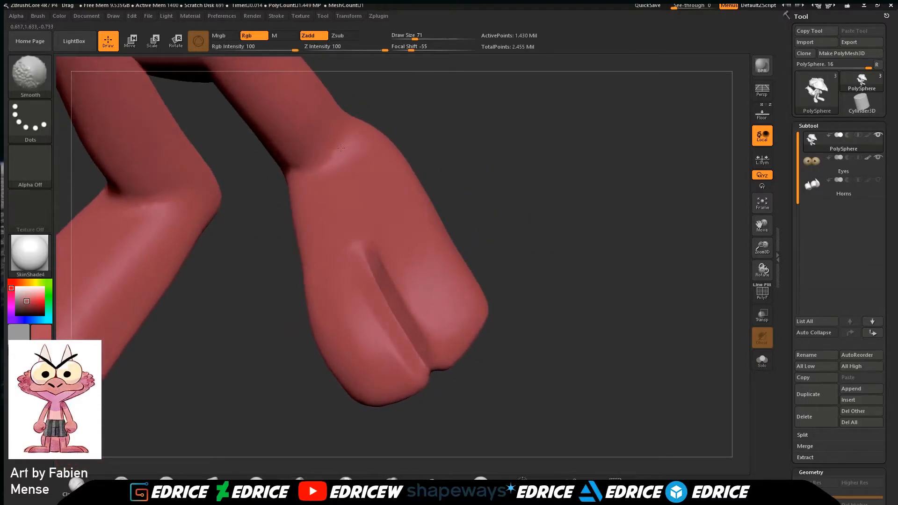
left_click_drag(294, 134, 283, 141, "shift")
left_click_drag(533, 187, 537, 105, "shift")
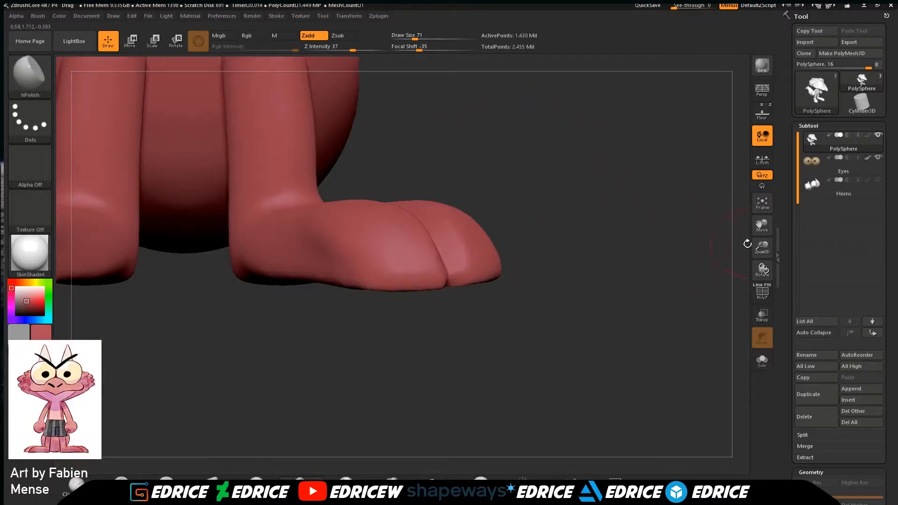
Flatten the foot's outer side and heel with the hPolish brush at draw size 97.
left_click_drag(763, 226, 771, 267)
mouse_move(697, 293)
left_mouse_down()
mouse_move(624, 311)
mouse_move(639, 362)
mouse_move(608, 357)
mouse_move(566, 321)
left_mouse_up()
left_click(418, 38)
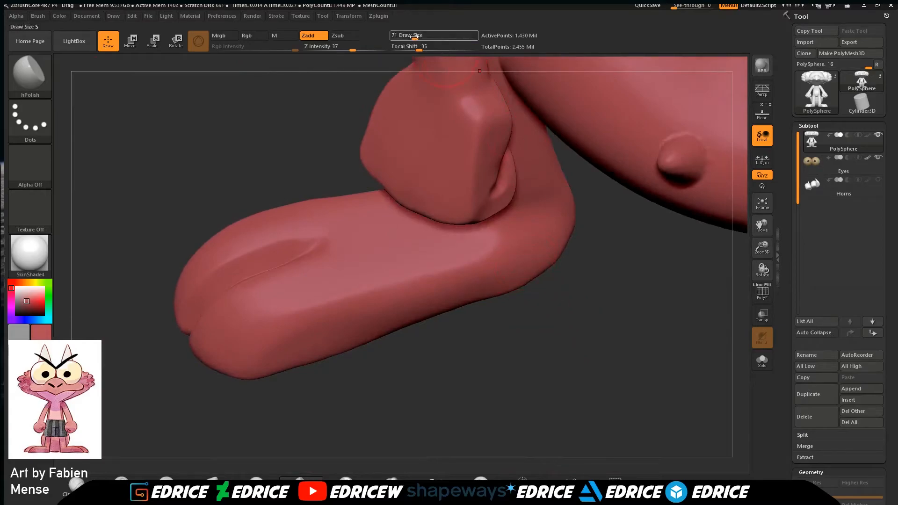
left_click_drag(567, 213, 490, 275)
left_click_drag(596, 262, 558, 237)
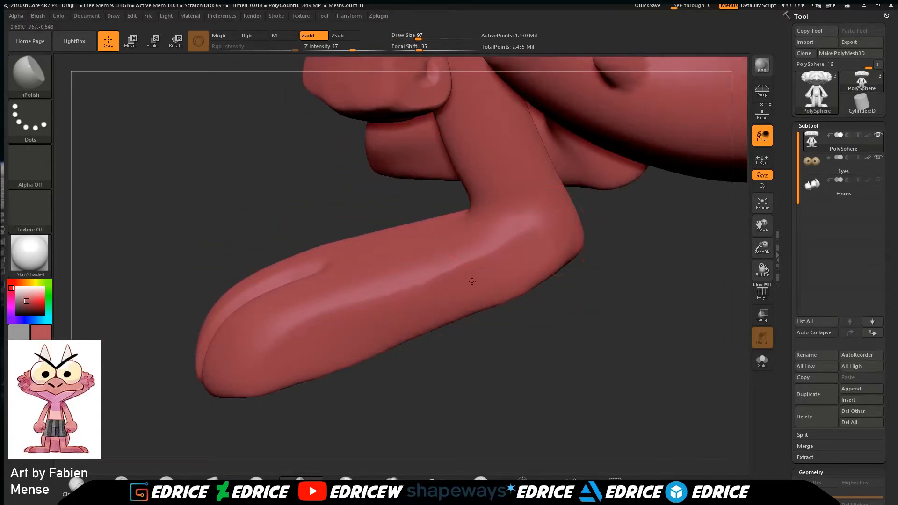
mouse_move(472, 285)
left_mouse_down()
mouse_move(569, 266)
mouse_move(539, 256)
left_mouse_up()
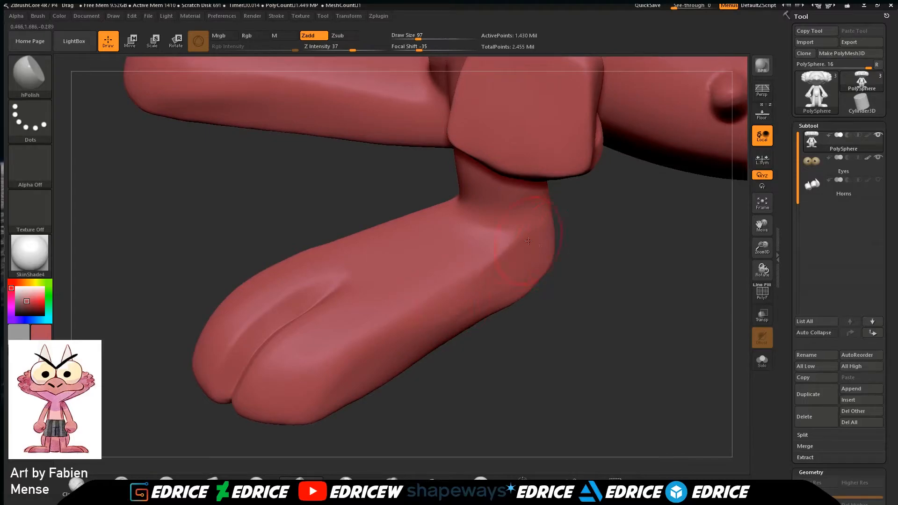
Refine the planes of the heel and outer foot with hPolish and smooth their transitions into the ankle.
left_click_drag(553, 288, 574, 283)
left_click_drag(485, 305, 478, 310, "shift")
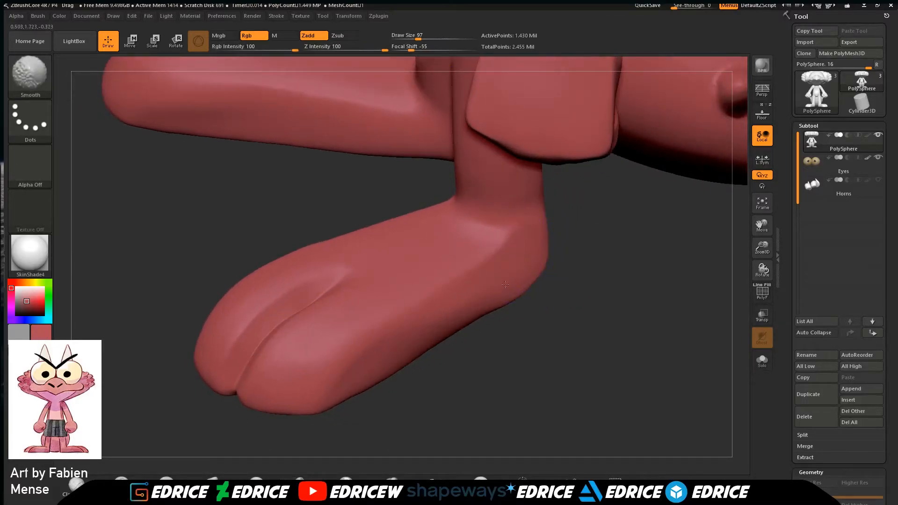
mouse_move(600, 275)
left_mouse_down()
mouse_move(560, 277)
mouse_move(528, 250)
mouse_move(585, 213)
left_mouse_up()
key("shift")
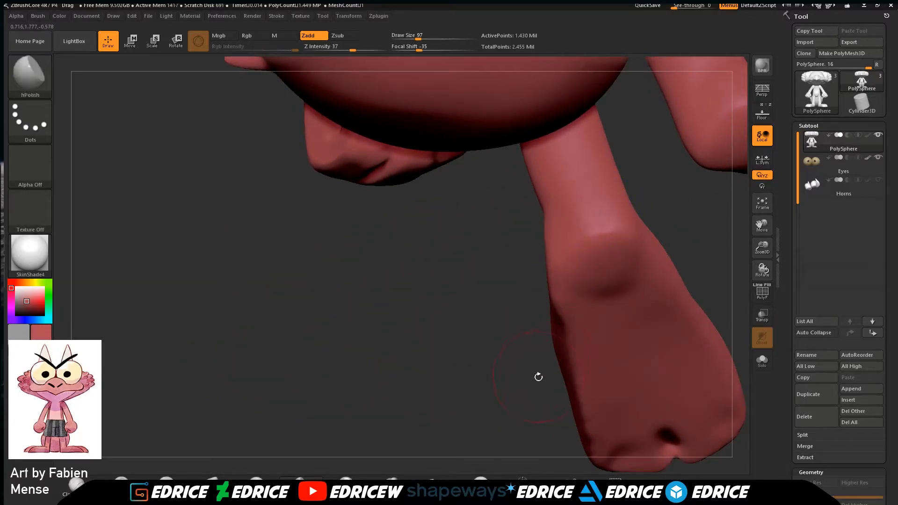
left_click_drag(537, 373, 542, 273)
left_click_drag(652, 255, 544, 291, "shift")
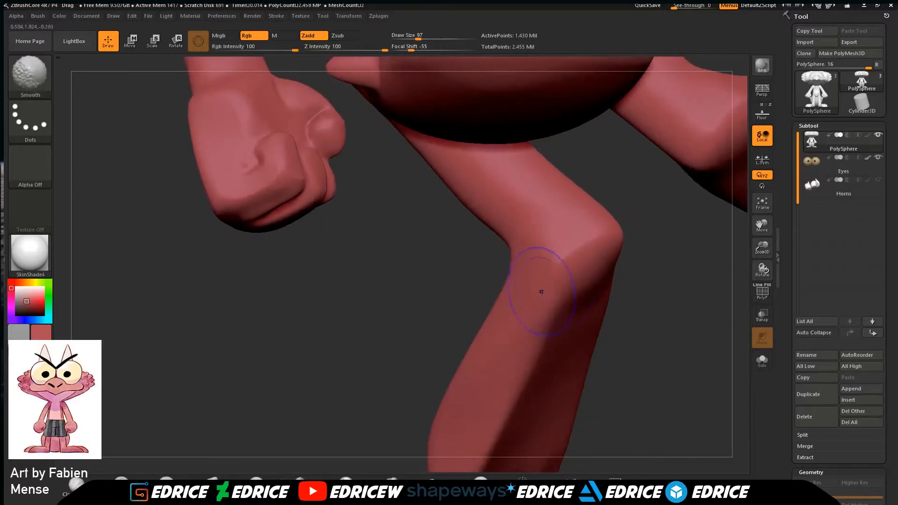
left_click_drag(528, 349, 521, 282)
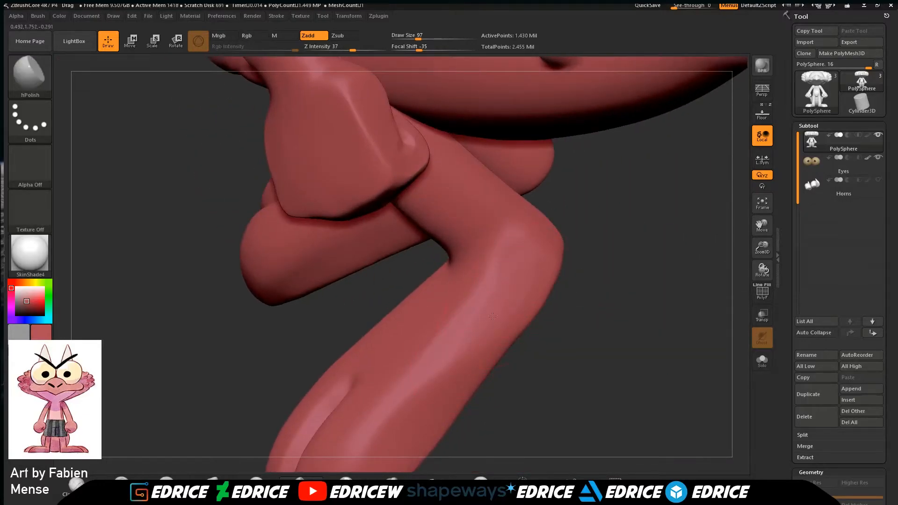
key("shift")
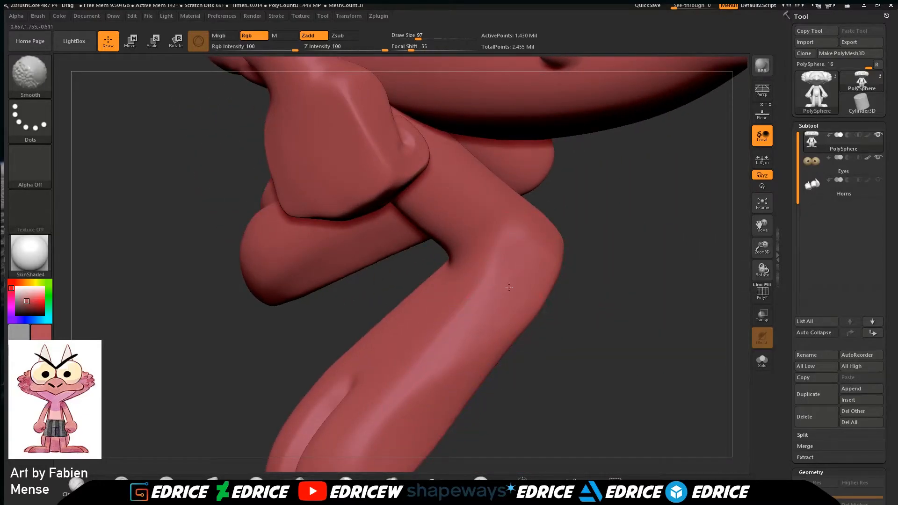
left_click_drag(575, 323, 642, 280, "shift")
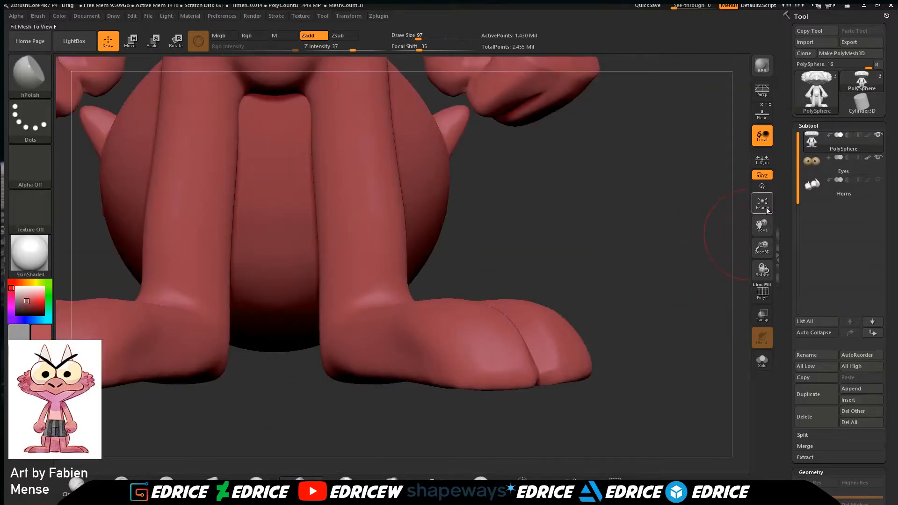
Smooth the surfaces of the legs and toes at draw size 97, working from a low viewpoint, and frame the whole character.
left_click_drag(729, 262, 730, 204)
left_click_drag(590, 361, 659, 461)
left_click_drag(761, 226, 441, 335)
left_click_drag(561, 267, 526, 275)
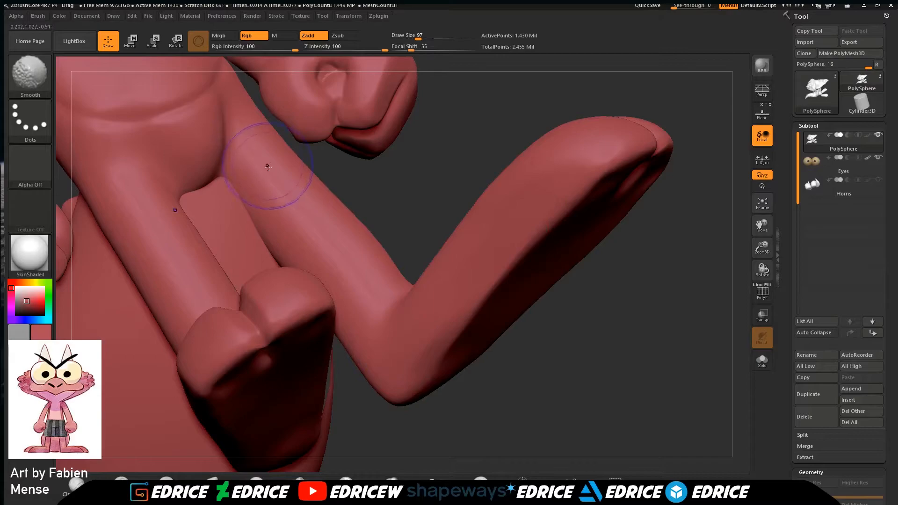
left_click_drag(441, 181, 423, 189)
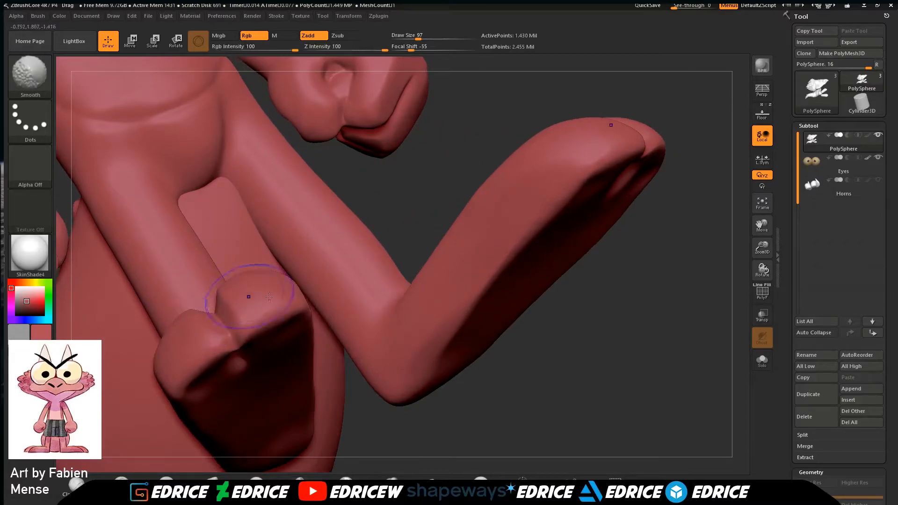
left_click_drag(530, 391, 508, 362)
left_click_drag(570, 344, 664, 351)
left_click(762, 203)
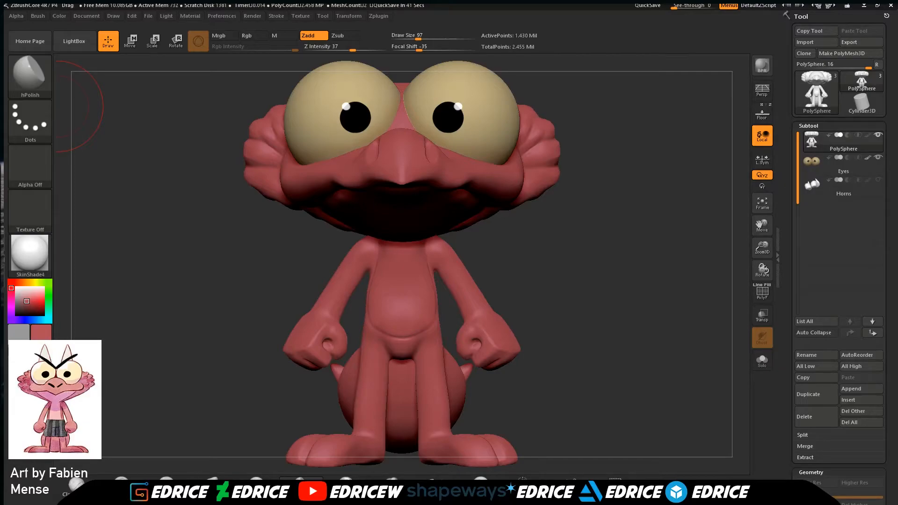
Show the Horns subtool, make it the active one and subdivide its mesh.
left_click_drag(554, 286, 689, 279)
left_click_drag(664, 300, 682, 285)
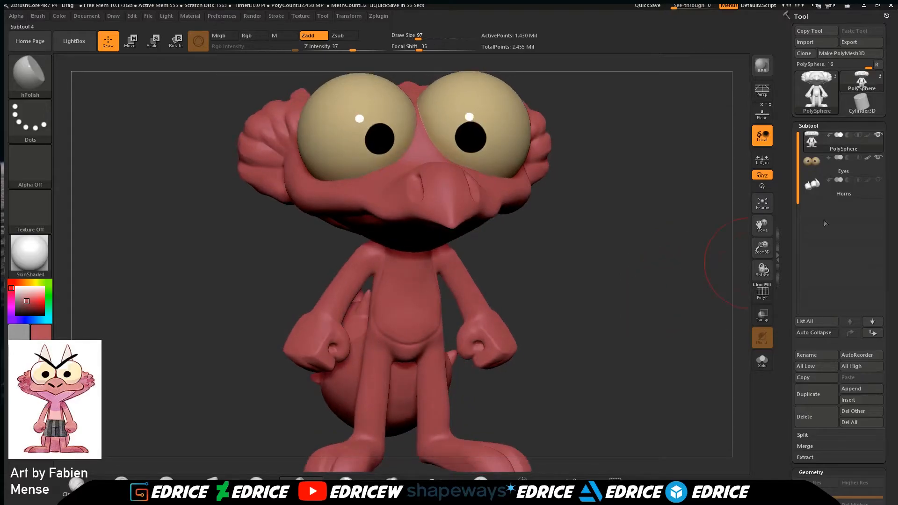
left_click(879, 186)
left_click_drag(738, 287, 738, 322)
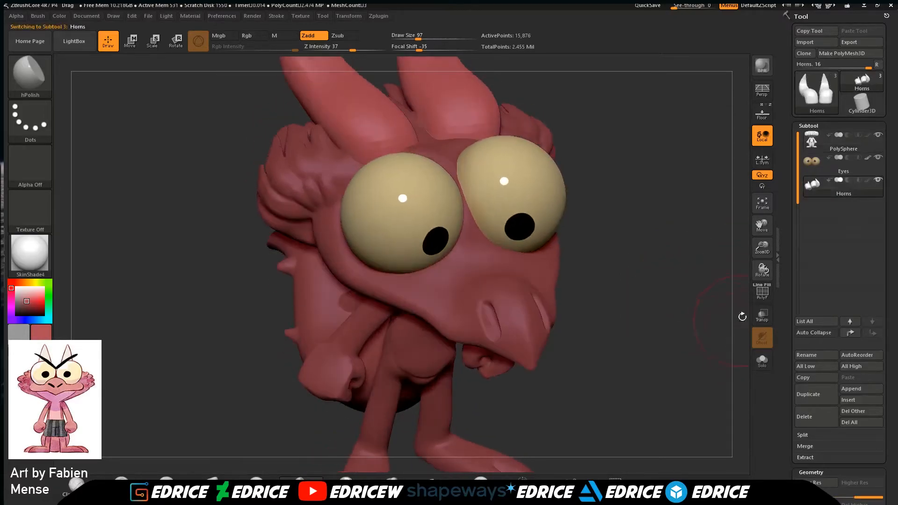
left_click_drag(744, 281, 750, 368)
left_click_drag(692, 257, 646, 281)
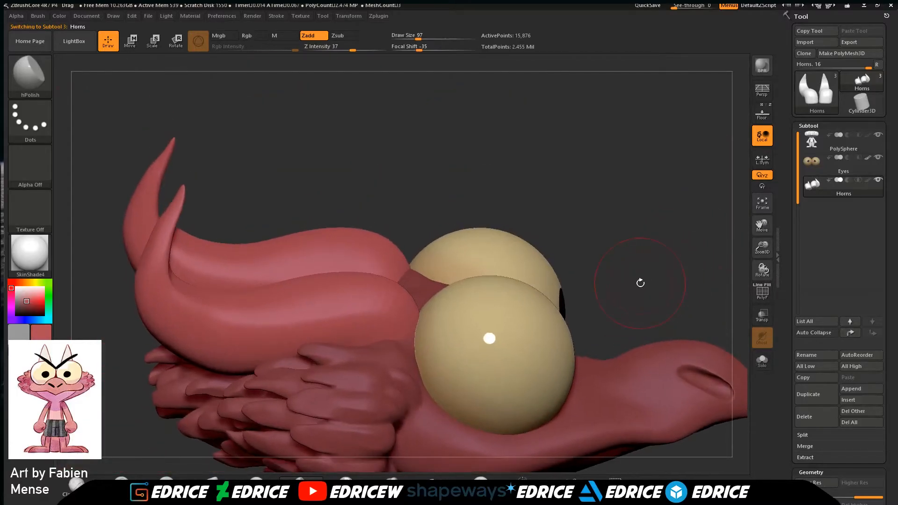
key("ctrl")
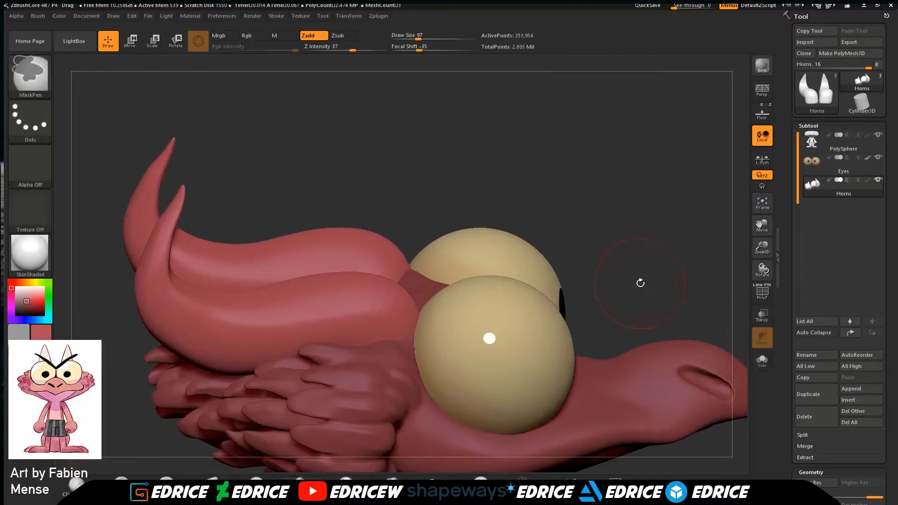
key("b")
key("c")
key("b")
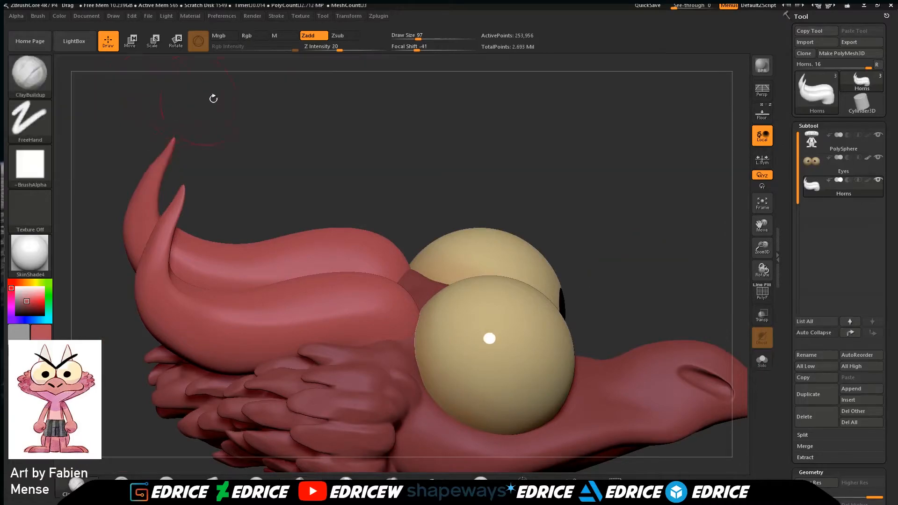
left_click_drag(414, 39, 409, 39)
left_click_drag(525, 155, 537, 228)
left_click_drag(763, 249, 761, 235)
left_click_drag(762, 227, 695, 145)
left_click_drag(719, 362, 710, 418)
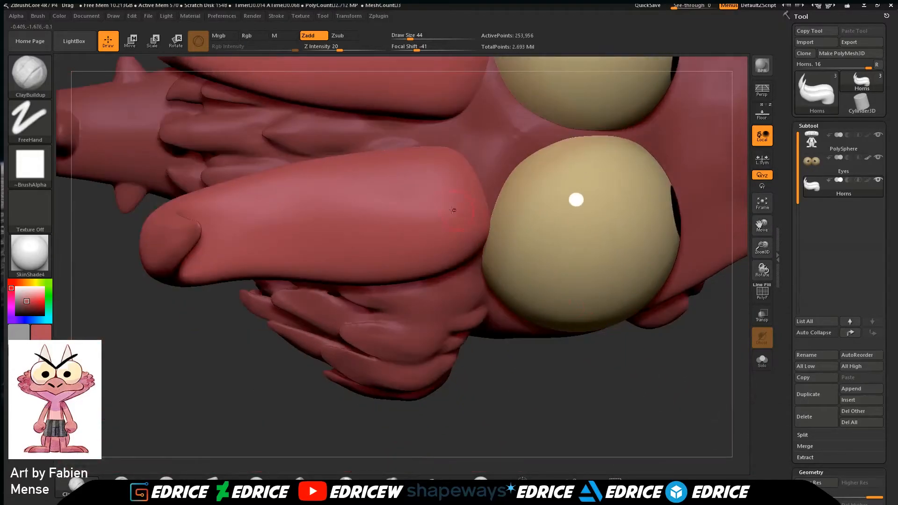
left_click_drag(411, 37, 422, 37)
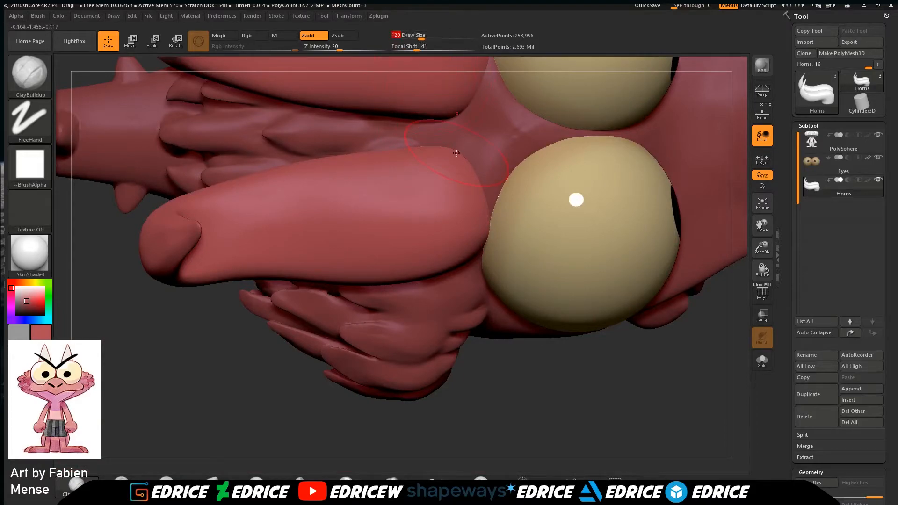
Reshape the horn bases with the Move Topological brush at draw size 167 on a lower subdivision level, and return to the highest level.
left_click(29, 75)
left_click(311, 111)
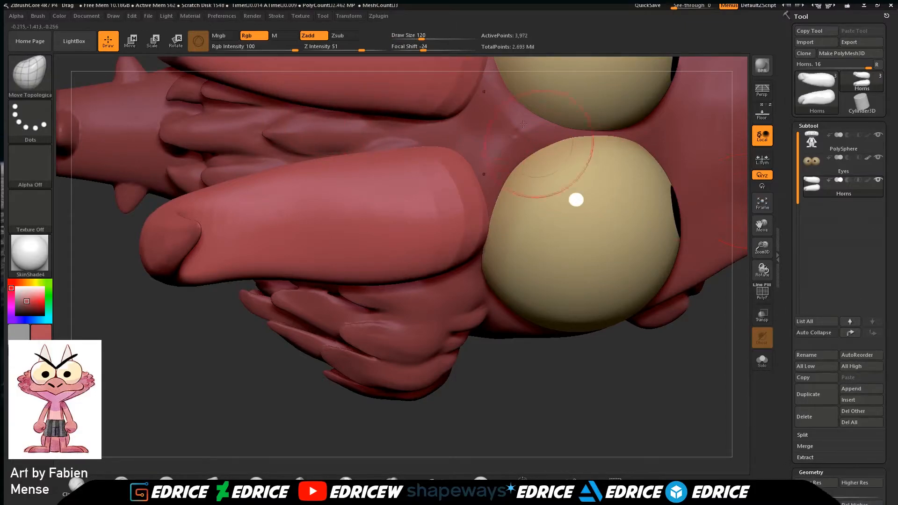
left_click_drag(420, 39, 426, 39)
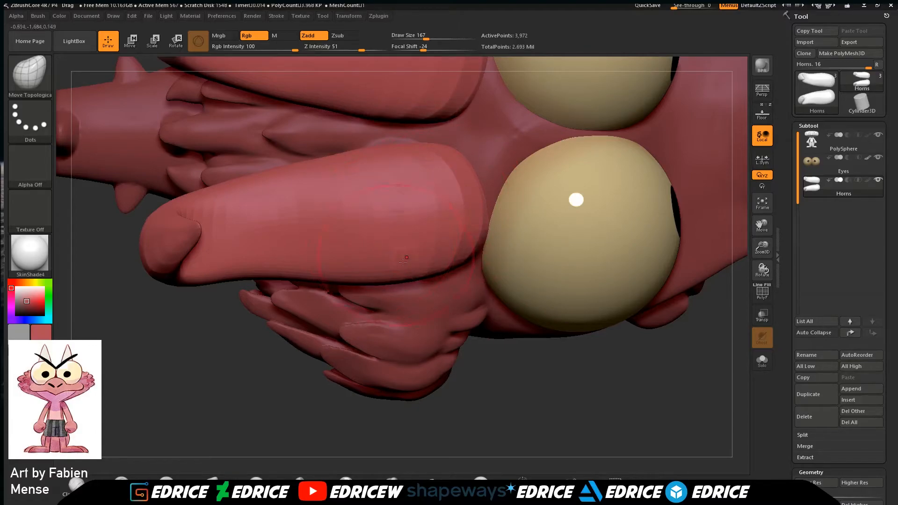
mouse_move(544, 387)
left_mouse_down()
mouse_move(555, 224)
mouse_move(541, 231)
mouse_move(559, 205)
mouse_move(484, 184)
left_mouse_up()
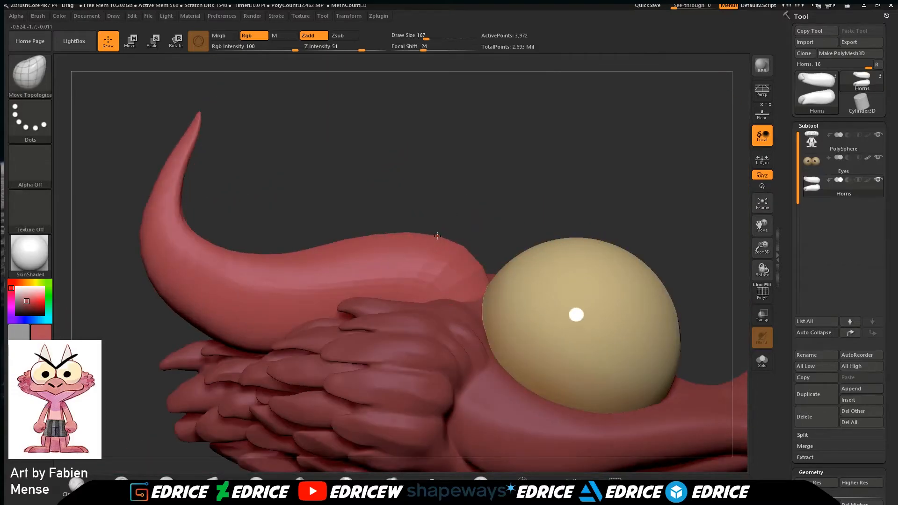
left_click_drag(852, 495, 877, 495)
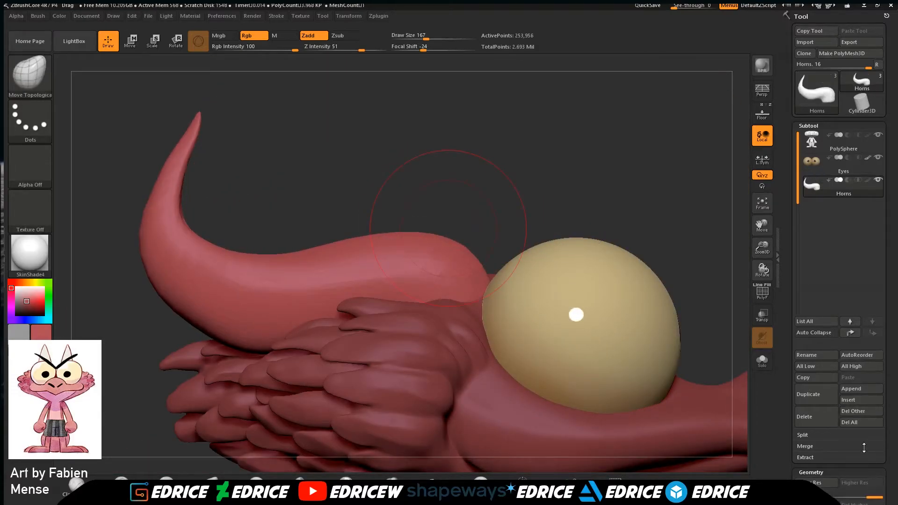
Refine the fit of both horn bases behind the eyes with Move Topological, checking from the top and side.
mouse_move(640, 194)
left_mouse_down()
mouse_move(593, 209)
mouse_move(688, 210)
mouse_move(566, 223)
left_mouse_up()
left_click_drag(703, 194, 748, 284)
left_click_drag(763, 225, 696, 269)
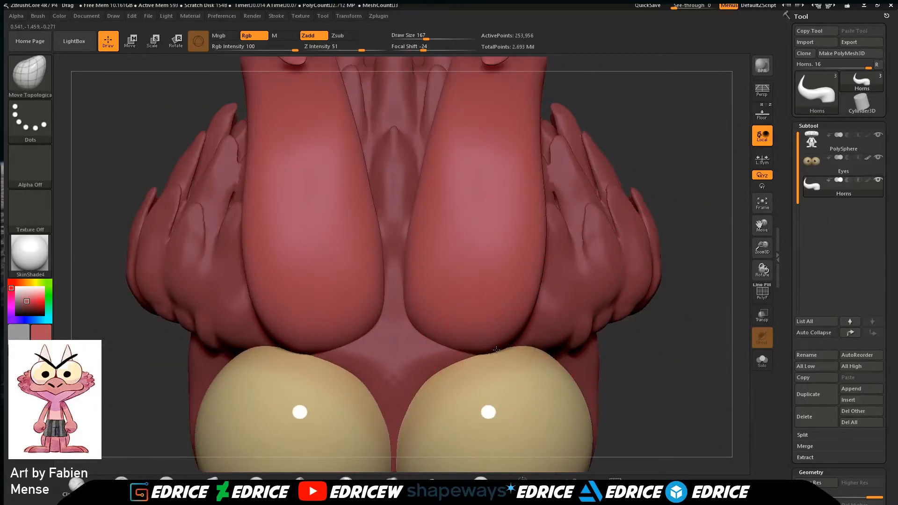
mouse_move(668, 350)
left_mouse_down()
mouse_move(662, 338)
mouse_move(680, 328)
mouse_move(652, 283)
mouse_move(631, 323)
mouse_move(650, 301)
mouse_move(604, 266)
mouse_move(569, 271)
mouse_move(667, 319)
mouse_move(648, 324)
left_mouse_up()
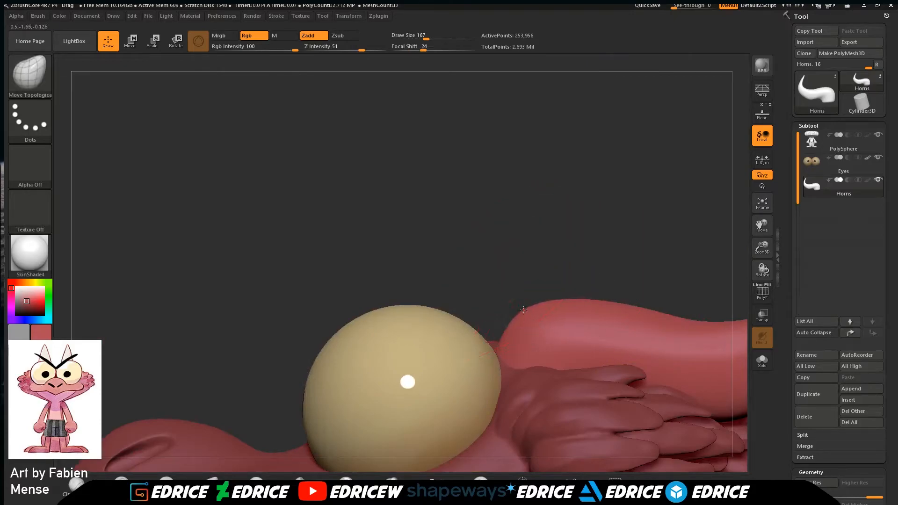
left_click_drag(595, 250, 642, 357)
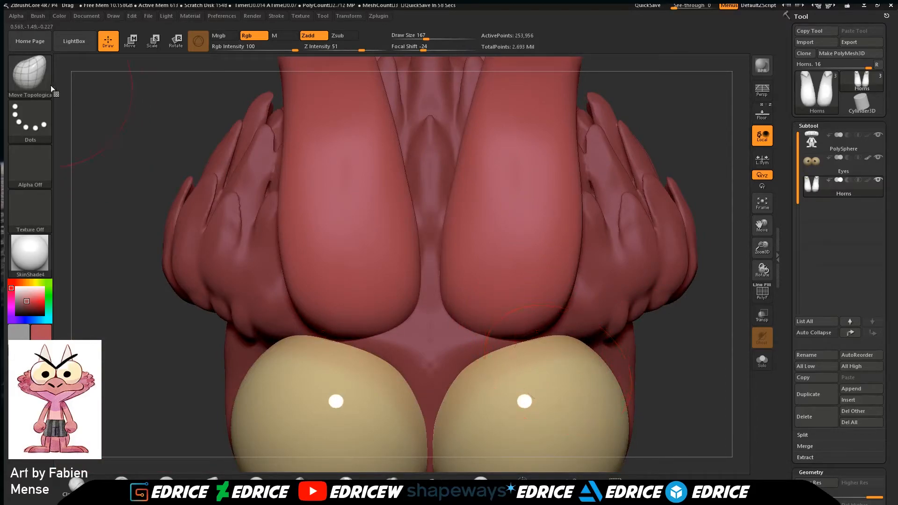
Switch to the ClayBuildup brush at draw size 116 and check the horns' shape from behind and from the side.
left_click(29, 72)
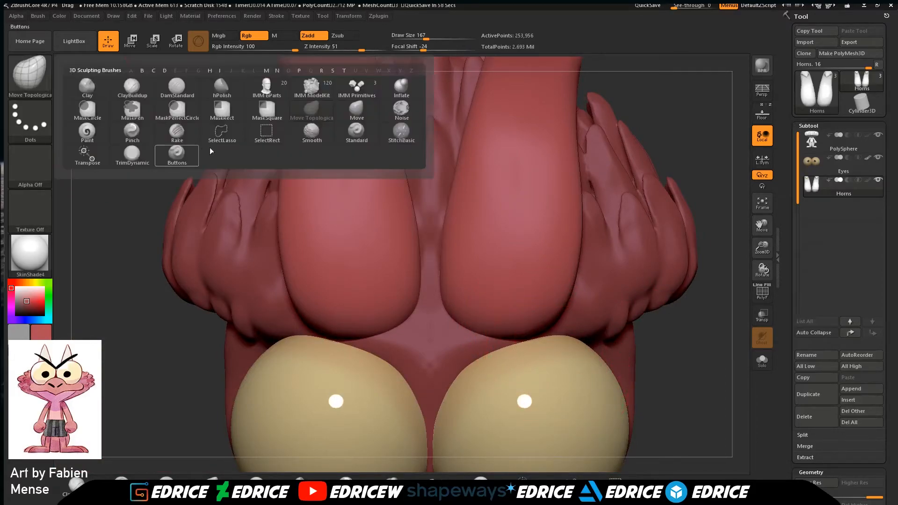
left_click(133, 87)
left_click_drag(168, 375, 249, 317)
left_click_drag(426, 39, 421, 38)
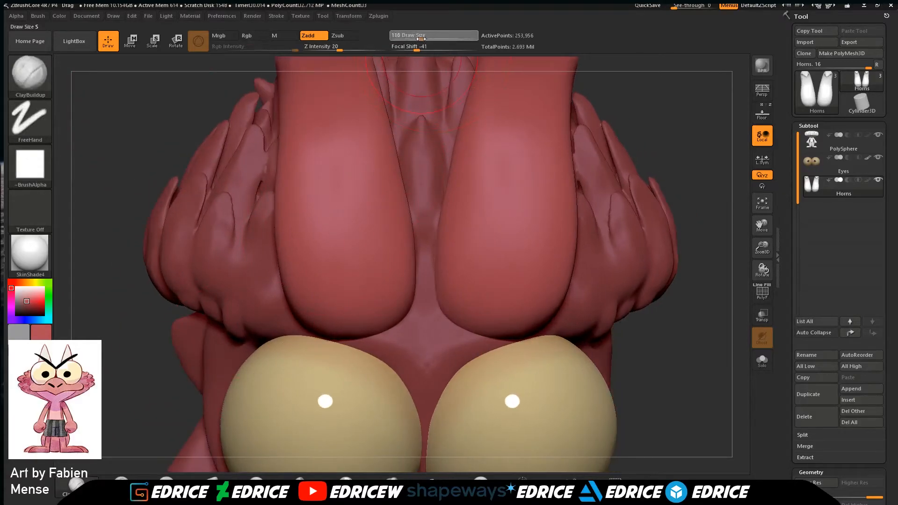
left_click_drag(679, 350, 687, 299)
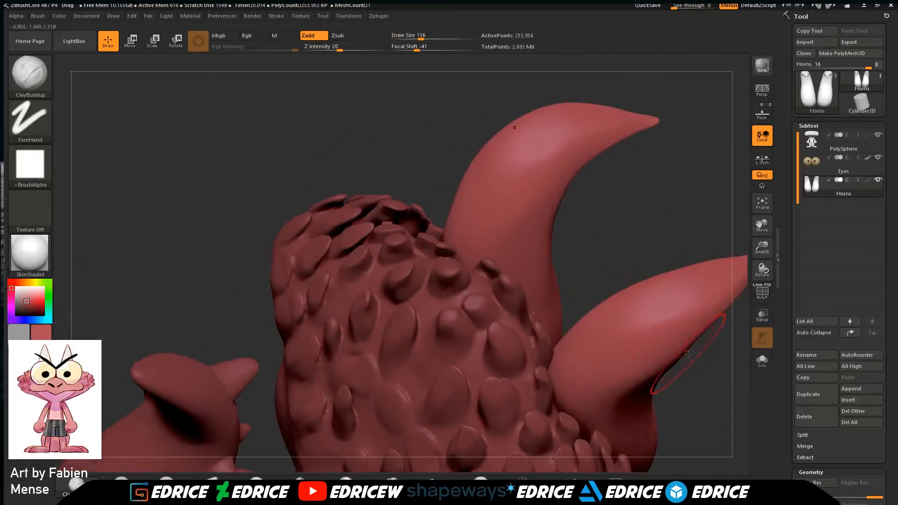
left_click_drag(703, 381, 679, 361)
left_click(768, 201)
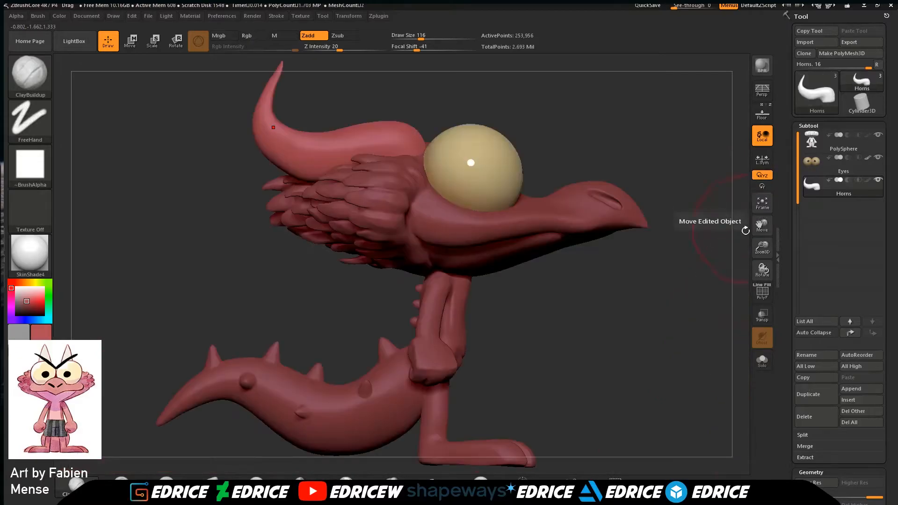
Build up broad bands across the thick base of the horns with ClayBuildup at draw size 154 and smooth them.
left_click_drag(678, 336, 707, 321)
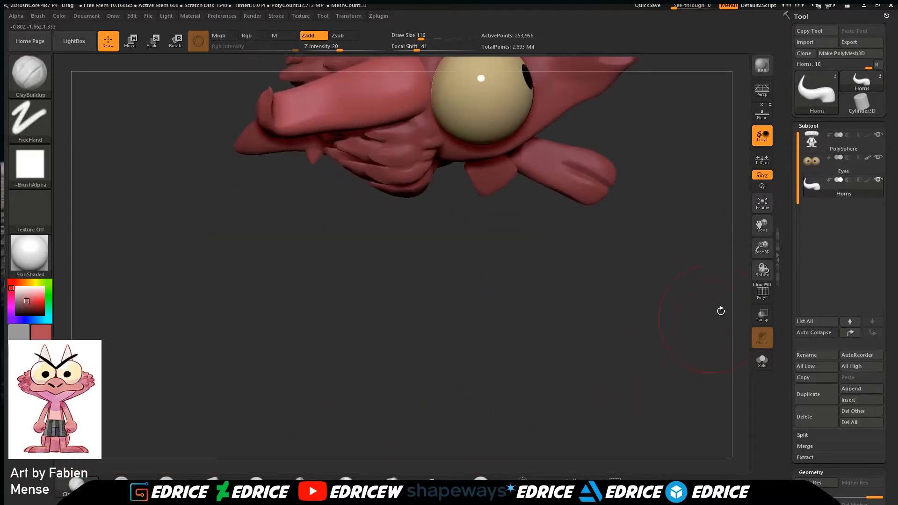
left_click_drag(766, 248, 766, 281)
left_click_drag(763, 227, 715, 435)
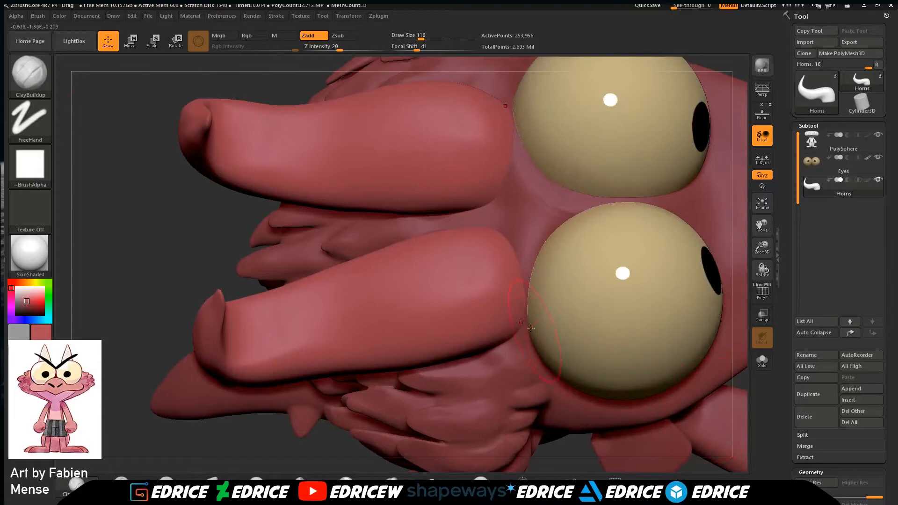
left_click_drag(210, 231, 281, 243)
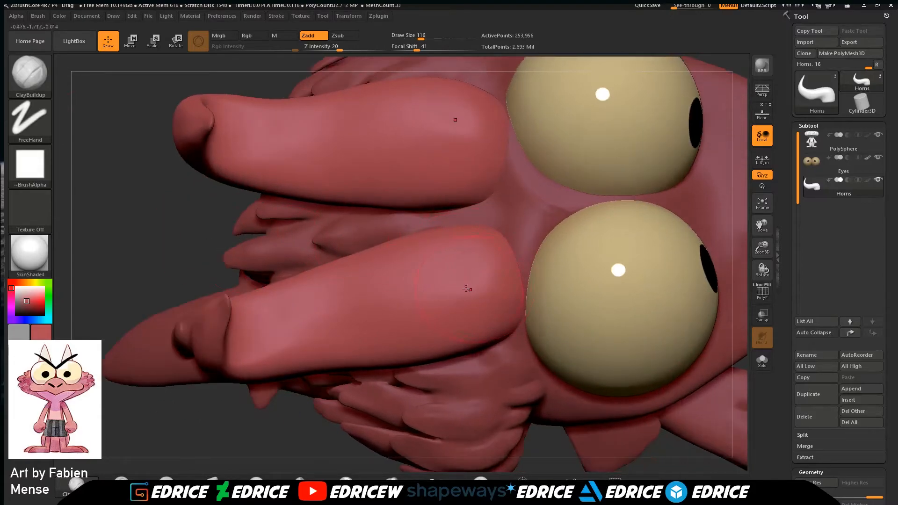
left_click(425, 39)
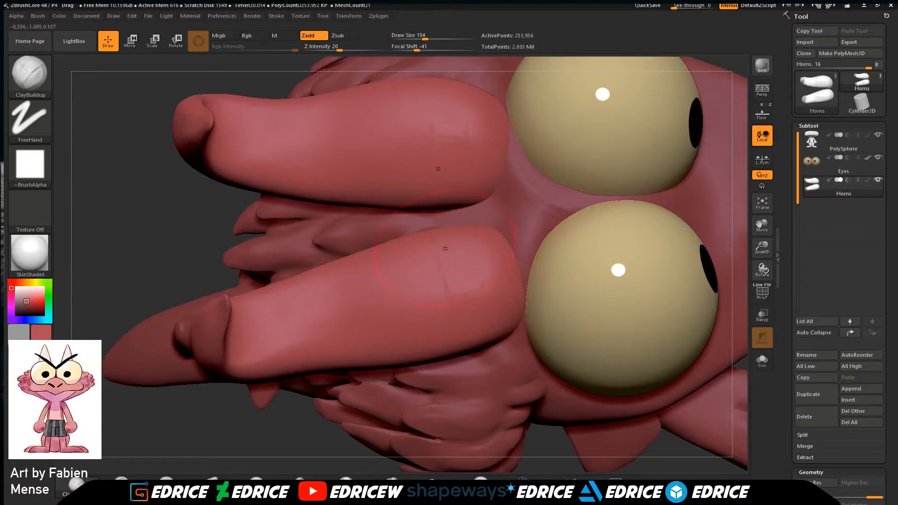
mouse_move(461, 256)
left_mouse_down("shift")
mouse_move(451, 281)
mouse_move(439, 272)
left_mouse_up("shift")
left_click_drag(394, 251, 370, 302, "shift")
left_click_drag(366, 348, 328, 327, "shift")
Add bands across the horns' narrower section near the upward bend and smooth their edges.
mouse_move(310, 404)
left_mouse_down()
mouse_move(264, 383)
mouse_move(263, 349)
left_mouse_up()
left_click_drag(280, 389, 260, 355)
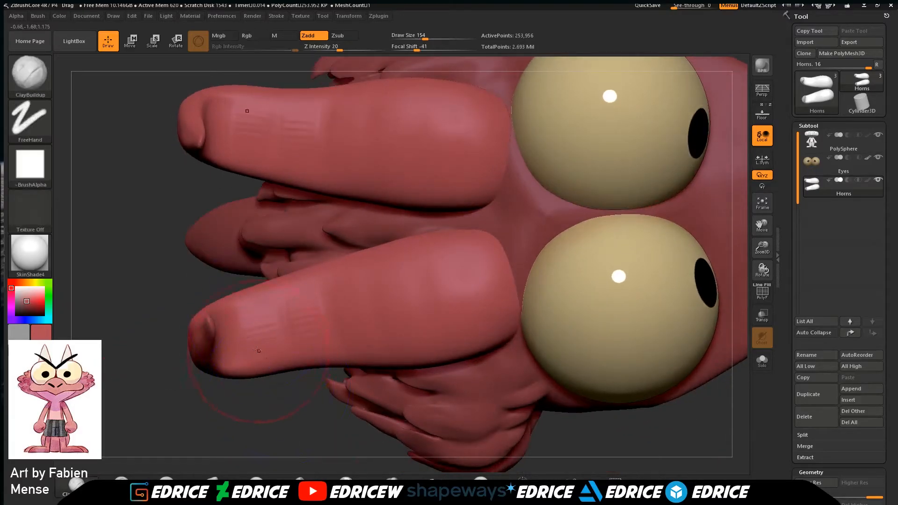
left_click_drag(303, 434, 334, 442)
left_click_drag(318, 311, 359, 378, "shift")
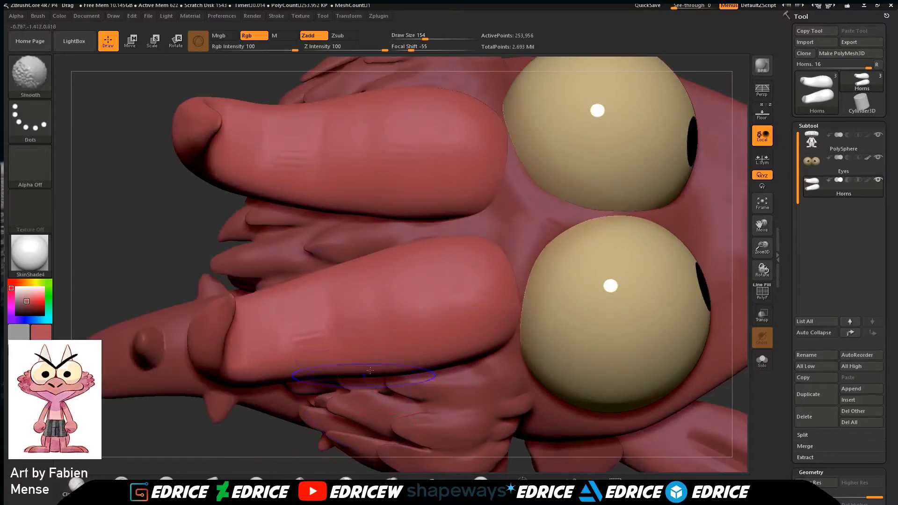
left_click_drag(279, 448, 295, 397)
Define ridges across the middle of the horns with ClayBuildup at draw size 90 and soften them with smoothing.
left_click_drag(424, 36, 417, 36)
left_click_drag(706, 127, 692, 151)
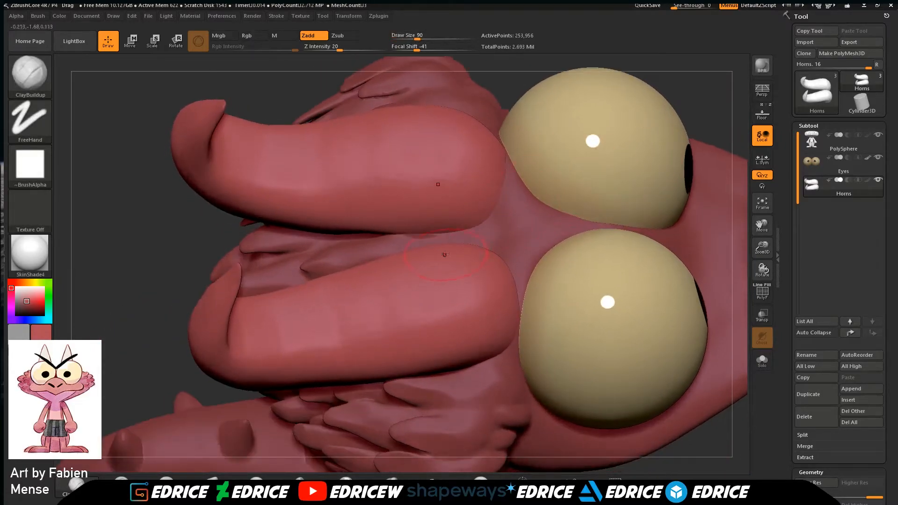
left_click_drag(692, 101, 679, 144)
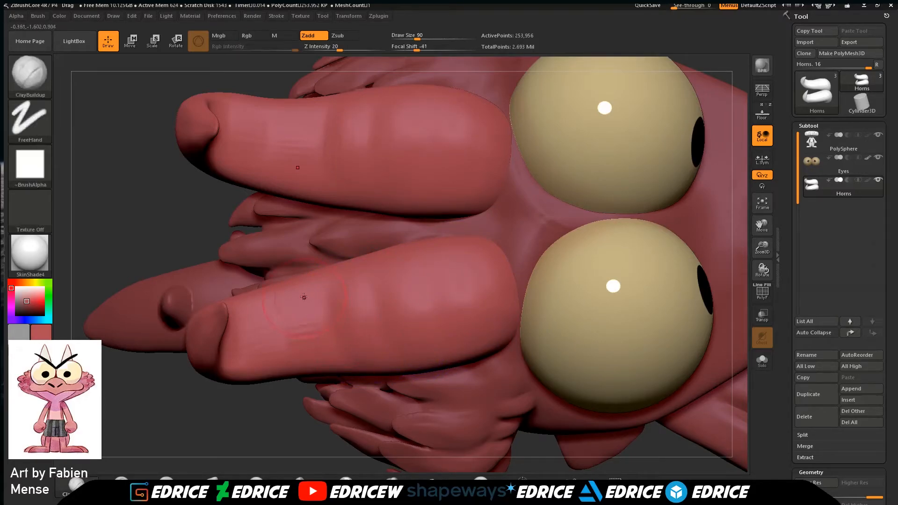
left_click_drag(300, 292, 289, 333)
left_click_drag(304, 429, 293, 449)
left_click_drag(292, 328, 296, 297, "shift")
Continue the ridges around the horns' bend toward the tips and along the sides, smoothing them into the surface.
left_click_drag(280, 408, 254, 338)
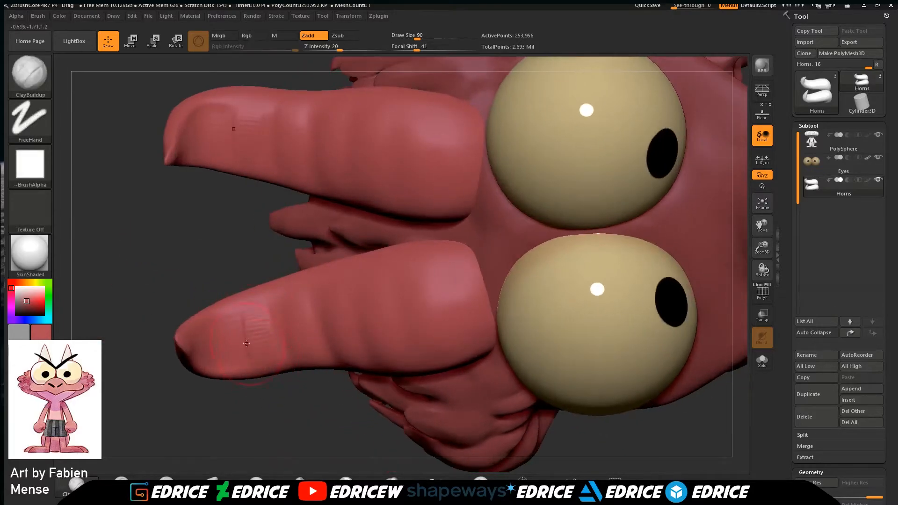
mouse_move(232, 411)
left_mouse_down()
mouse_move(258, 320)
mouse_move(233, 333)
left_mouse_up()
key("shift")
mouse_move(327, 383)
left_mouse_down()
mouse_move(358, 339)
mouse_move(304, 337)
left_mouse_up()
mouse_move(269, 432)
left_mouse_down()
mouse_move(273, 385)
mouse_move(440, 304)
left_mouse_up()
left_click_drag(544, 242, 519, 346)
left_click_drag(366, 349, 335, 351, "shift")
left_click_drag(187, 433, 189, 378)
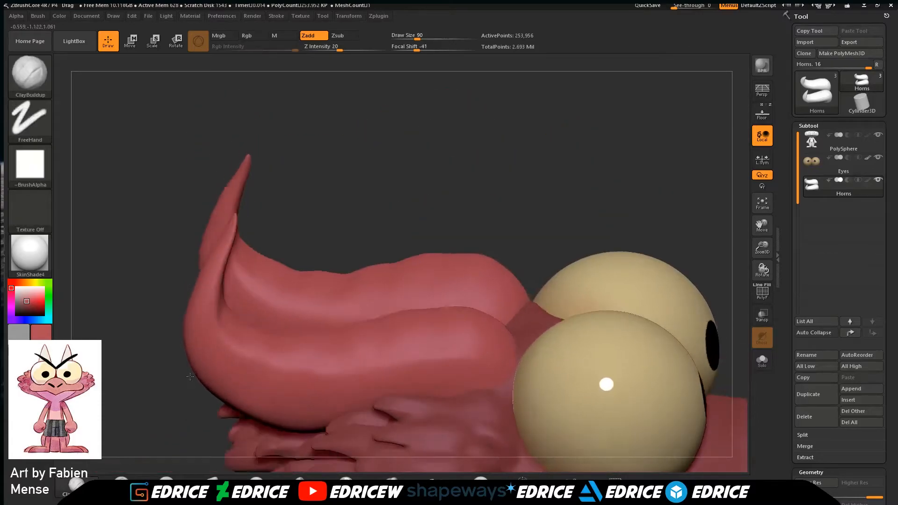
Subdivide the horns once more and prepare the DamStandard brush at draw size 37 for carving between the ridges.
left_click_drag(537, 206, 689, 374)
key("ctrl+d")
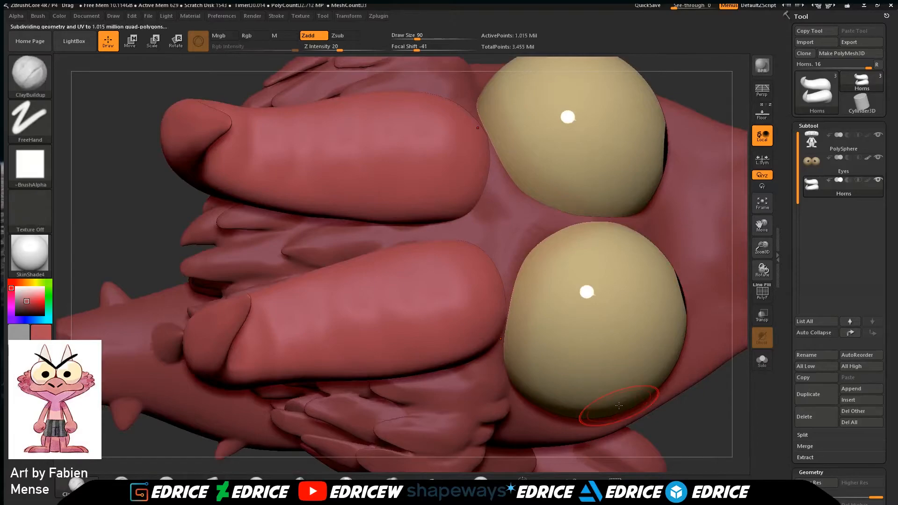
left_click(47, 78)
left_click(44, 80)
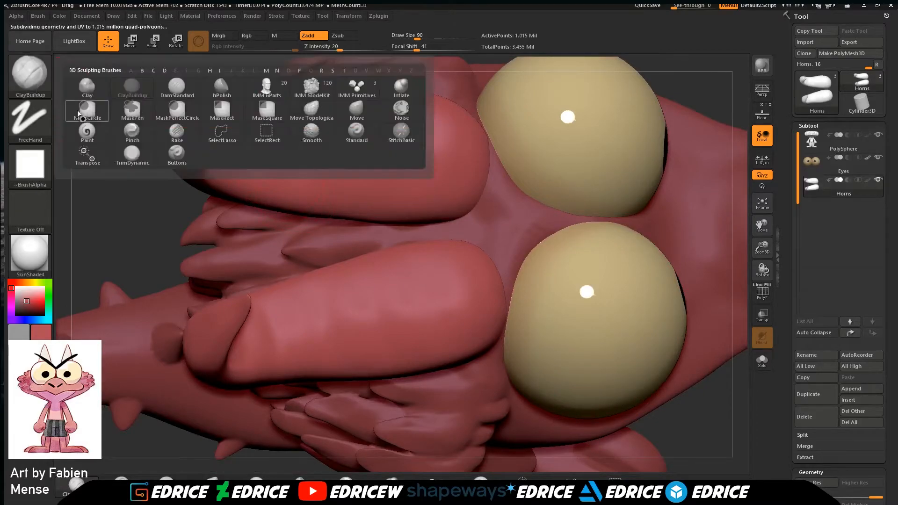
left_click(189, 88)
left_click_drag(418, 37, 408, 39)
mouse_move(123, 227)
left_mouse_down()
mouse_move(421, 261)
mouse_move(452, 275)
left_mouse_up()
left_click_drag(539, 429, 415, 265)
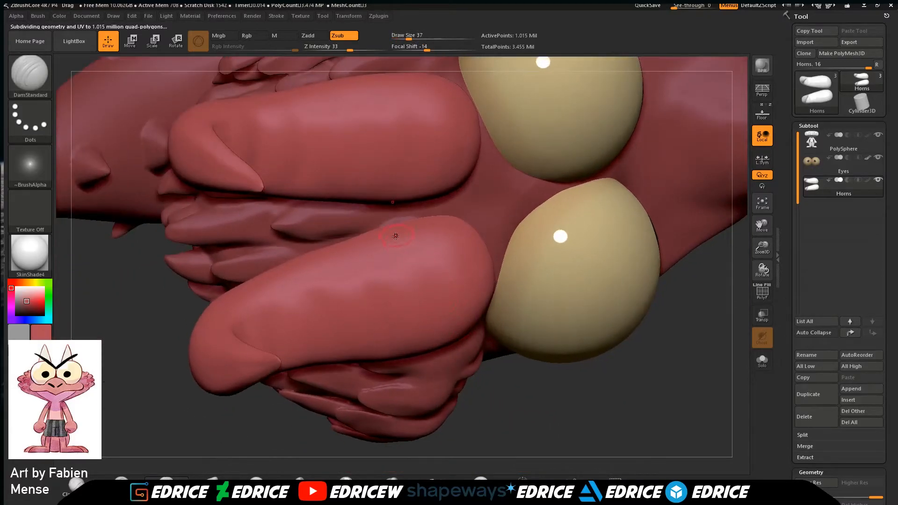
left_click_drag(482, 393, 530, 360)
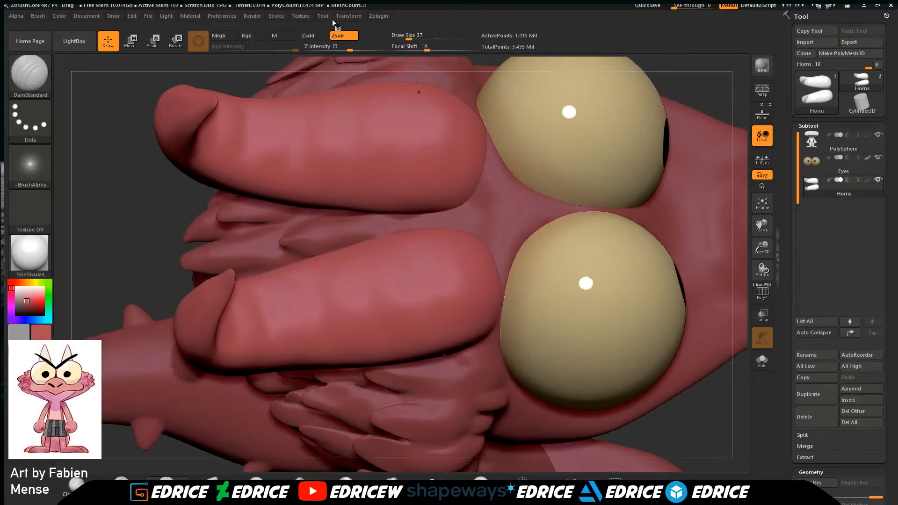
Raise the LazySmooth and LazyRadius settings of the DamStandard stroke for steadier carving.
left_click(279, 17)
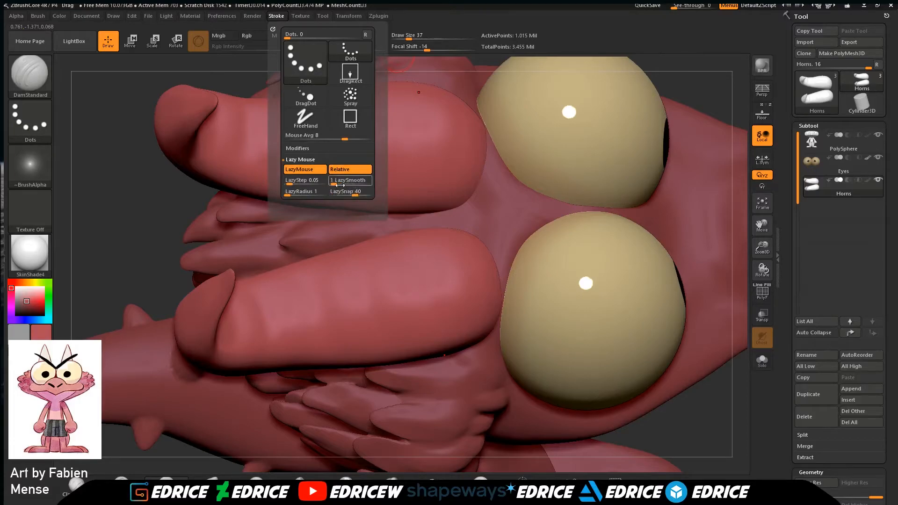
left_click_drag(335, 181, 343, 181)
left_click_drag(288, 195, 298, 196)
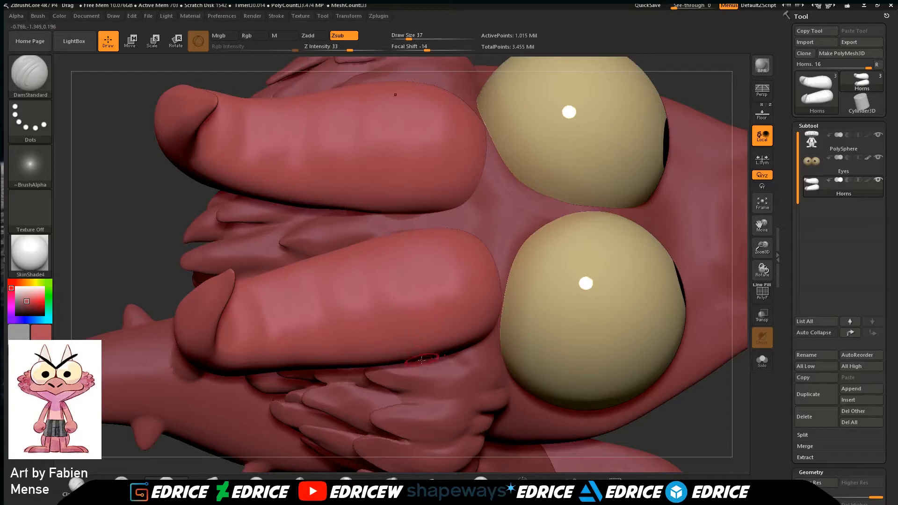
Carve grooves between the ridges across the thick section of the horns near the eyes.
key("shift")
left_click_drag(158, 232, 187, 271)
left_click_drag(696, 402, 688, 430)
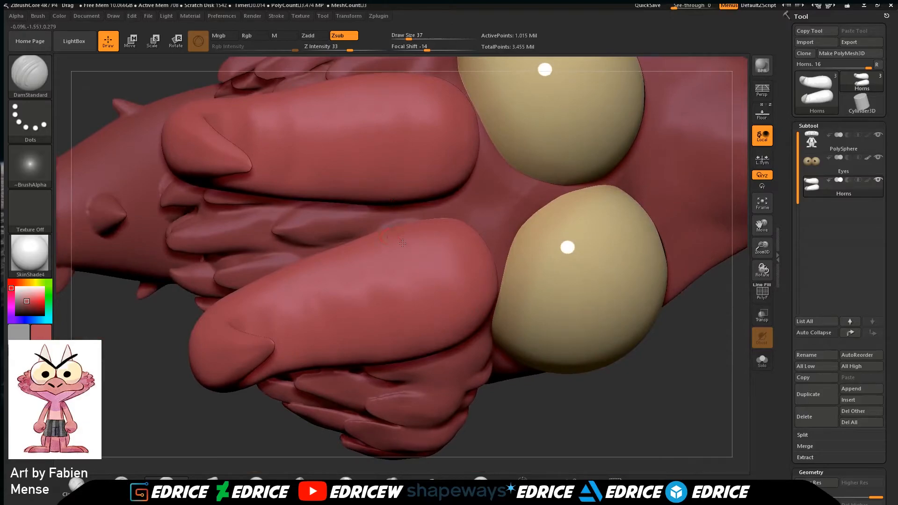
left_click_drag(551, 408, 545, 384)
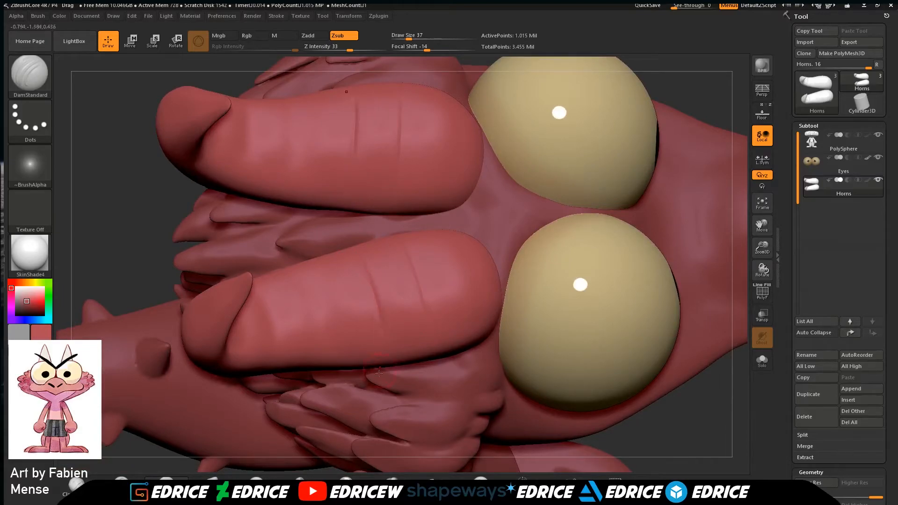
left_click_drag(173, 318, 171, 251)
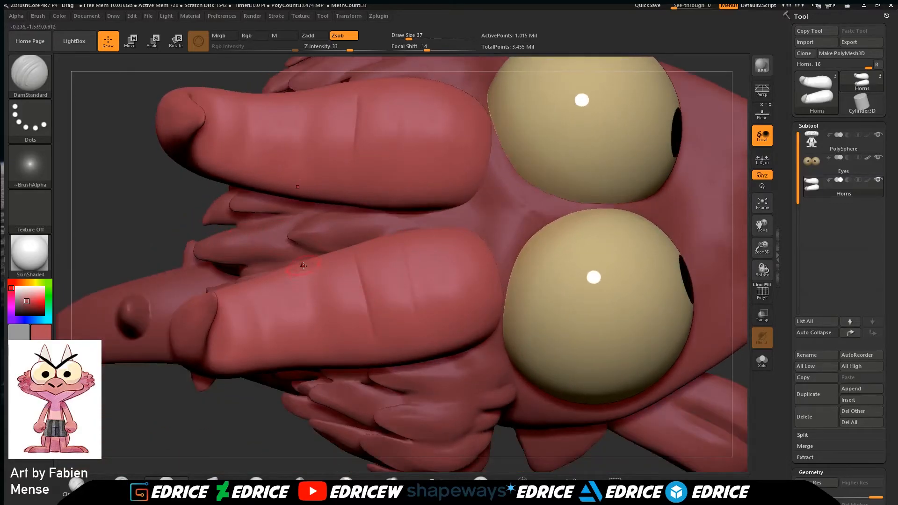
Carve further grooves between the ridges across the middle of the horns and toward the upward bend.
left_click_drag(309, 289, 324, 362)
left_click_drag(293, 455, 278, 356)
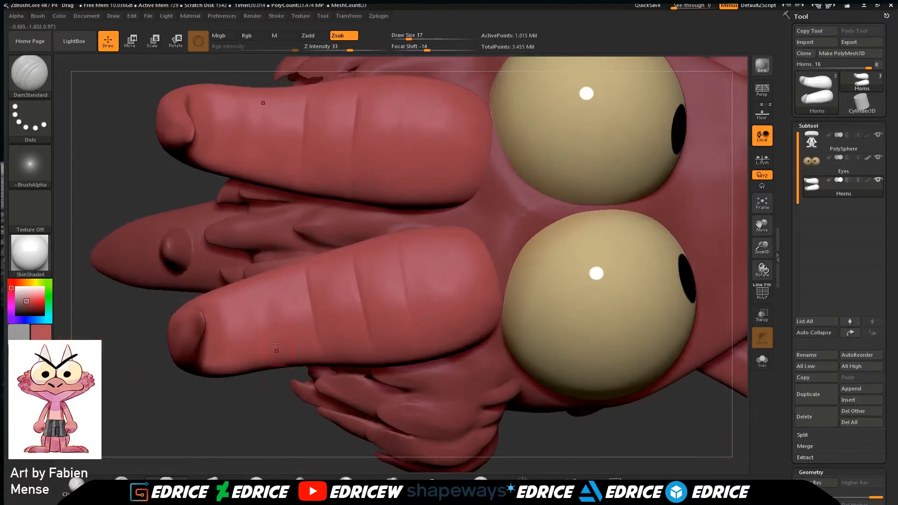
left_click_drag(287, 407, 225, 309)
mouse_move(237, 388)
left_mouse_down()
mouse_move(230, 379)
mouse_move(202, 391)
mouse_move(220, 369)
mouse_move(180, 299)
left_mouse_up()
mouse_move(222, 382)
left_mouse_down()
mouse_move(262, 407)
mouse_move(222, 334)
left_mouse_up()
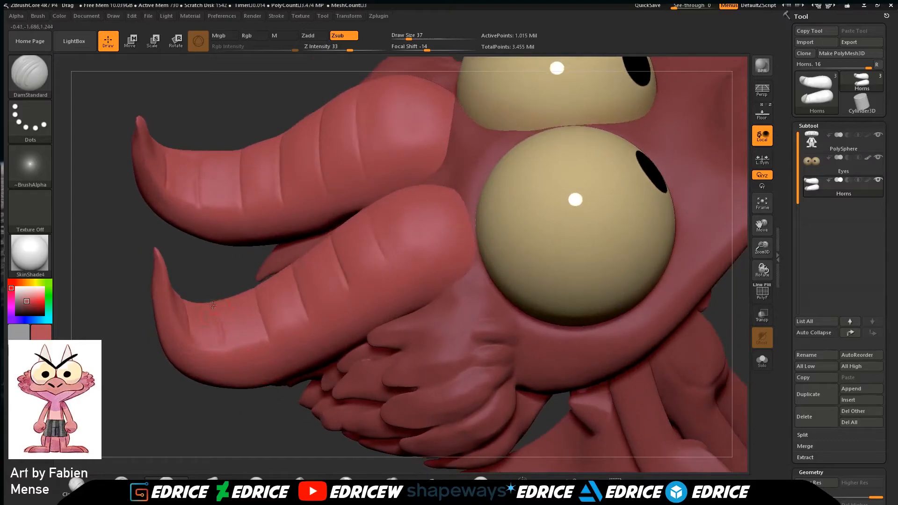
left_click_drag(226, 388, 258, 300)
left_click_drag(294, 414, 285, 263)
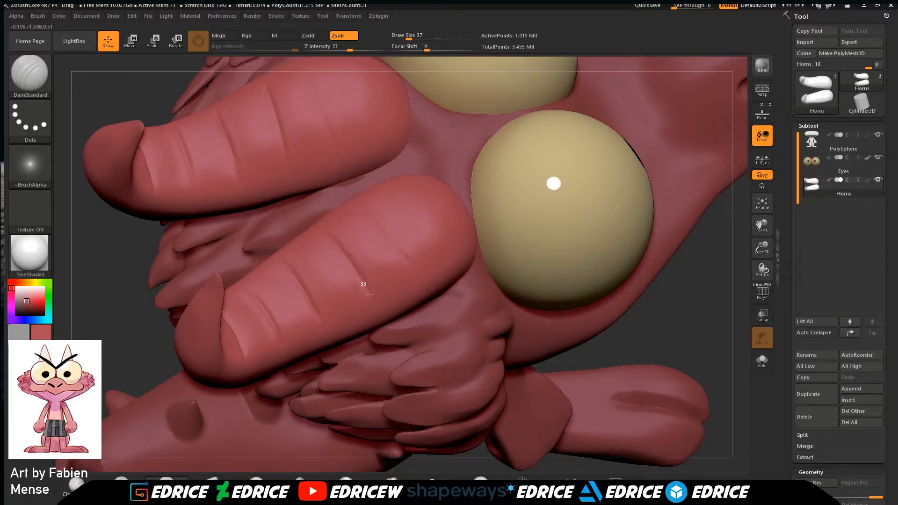
Extend the grooves nearest the horn bases over the rounded surface and undo one unwanted stroke.
left_click_drag(762, 226, 671, 286)
left_click_drag(671, 290, 701, 321)
left_click_drag(262, 262, 259, 260)
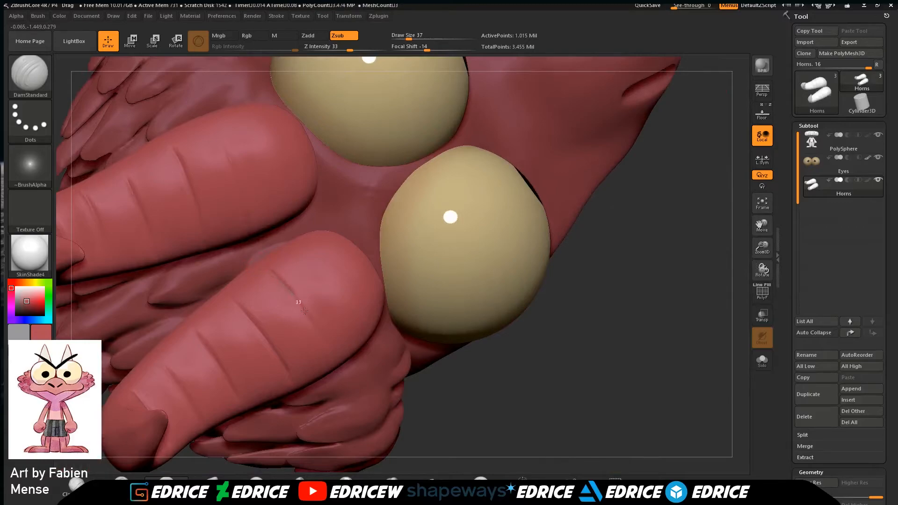
left_click_drag(469, 402, 280, 281)
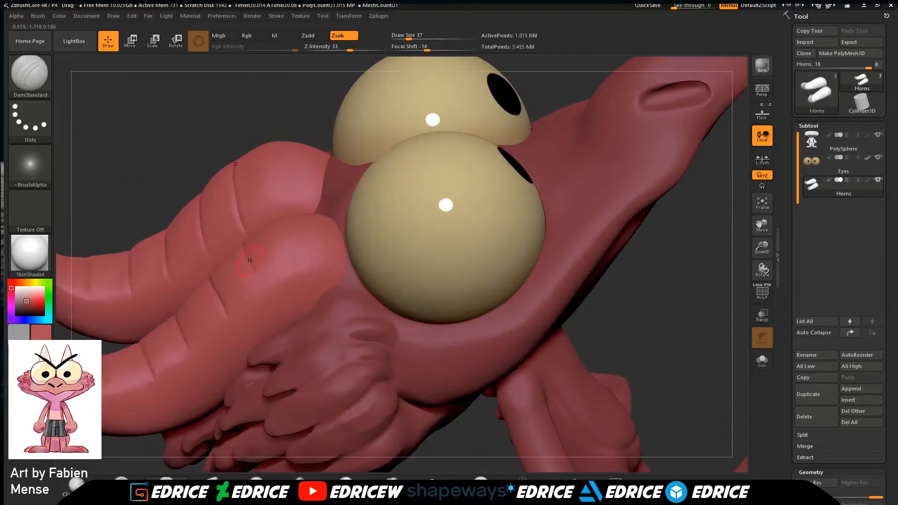
key("ctrl+z")
left_click_drag(255, 113, 218, 275)
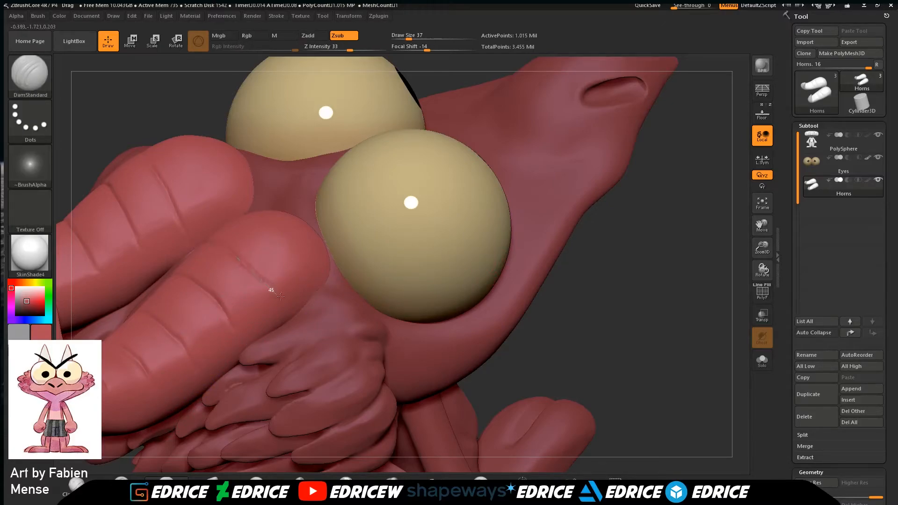
Continue the carved grooves around the sides and back of the horns with DamStandard at draw size 37.
mouse_move(728, 223)
left_mouse_down()
mouse_move(662, 311)
mouse_move(567, 288)
left_mouse_up()
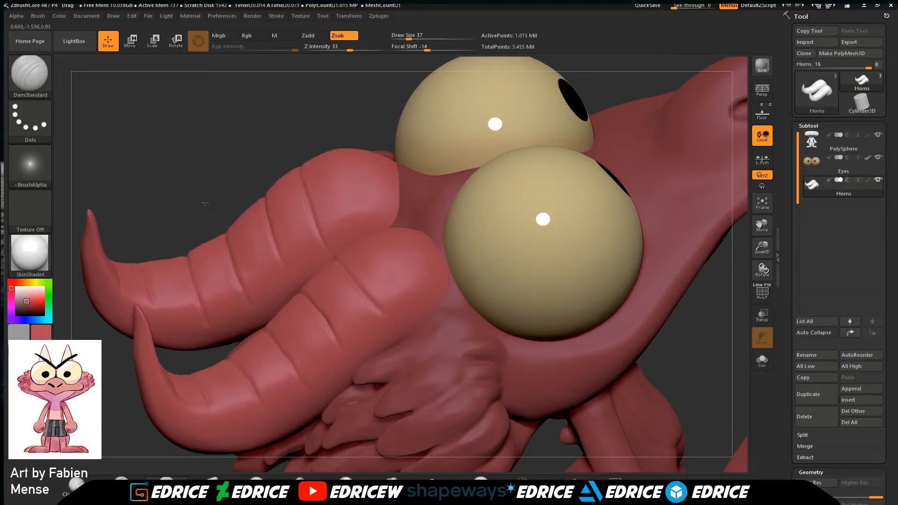
left_click_drag(206, 201, 158, 313)
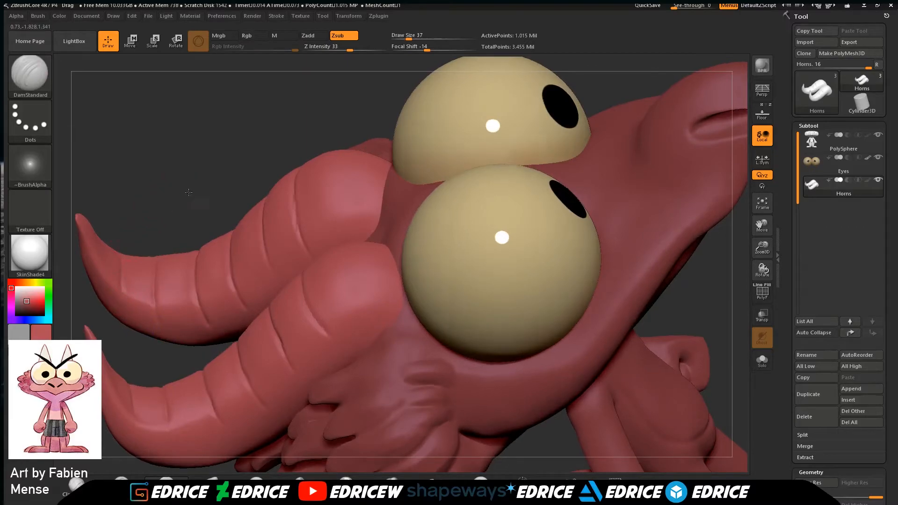
left_click_drag(156, 202, 187, 220)
mouse_move(245, 126)
left_mouse_down()
mouse_move(315, 194)
mouse_move(268, 228)
left_mouse_up()
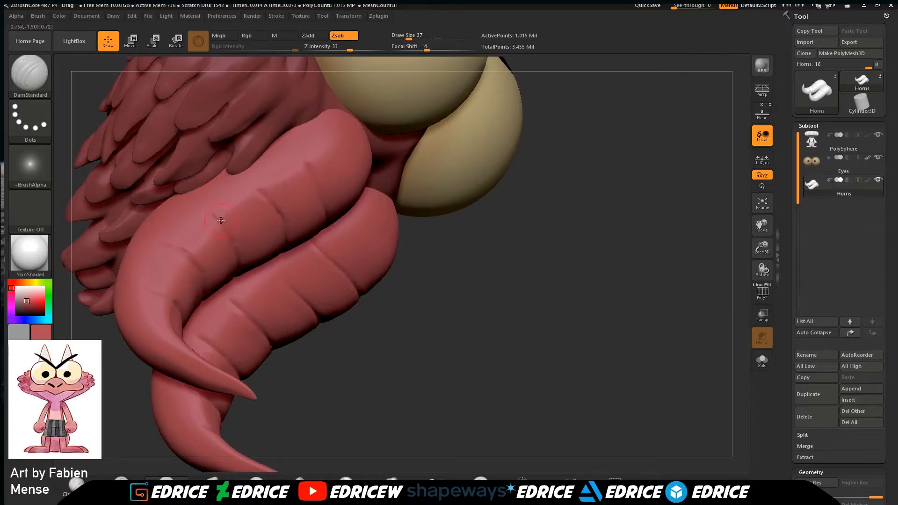
left_click_drag(444, 275, 398, 276)
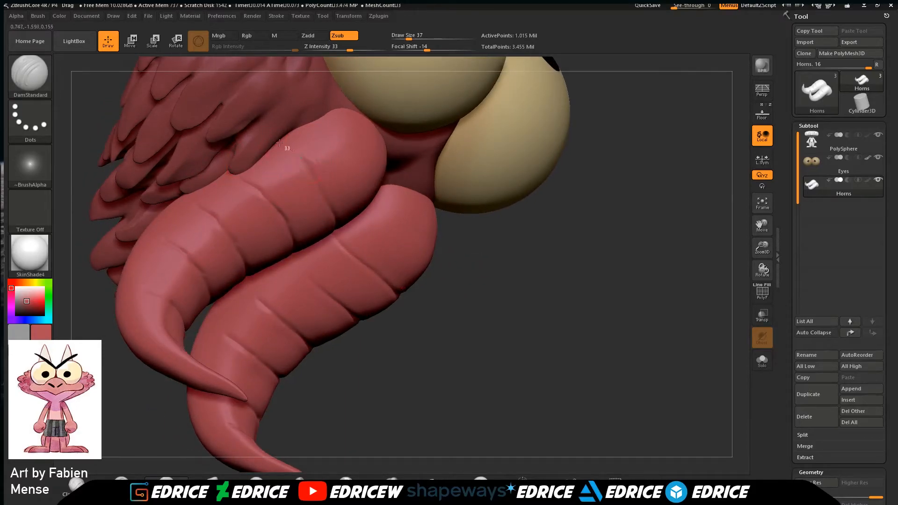
Smooth the groove ends along the side of the horns facing the head feathers.
key("shift")
left_click_drag(205, 208, 200, 211, "shift")
left_click_drag(168, 240, 178, 248, "shift")
left_click_drag(148, 293, 158, 299, "shift")
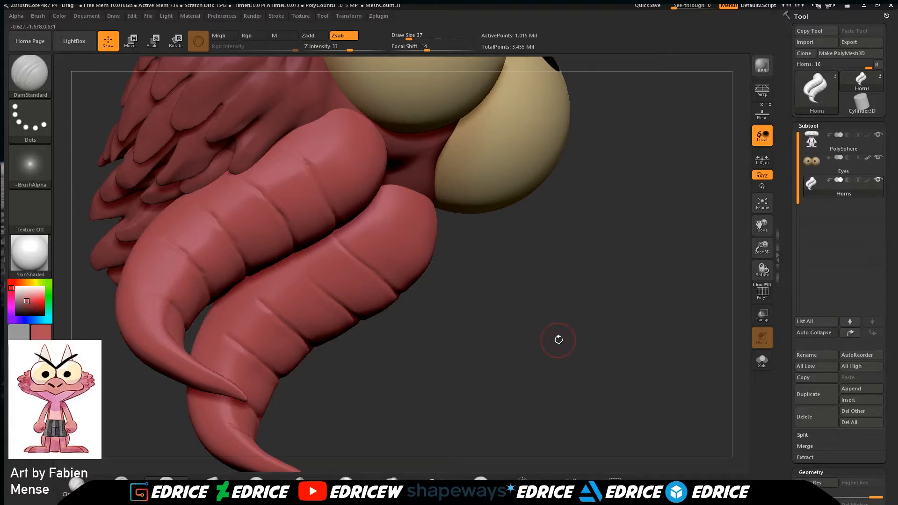
Tighten the grooves on the upper side of the horns using the Pinch brush at draw size 37, Z intensity 20.
left_click_drag(573, 336, 566, 286)
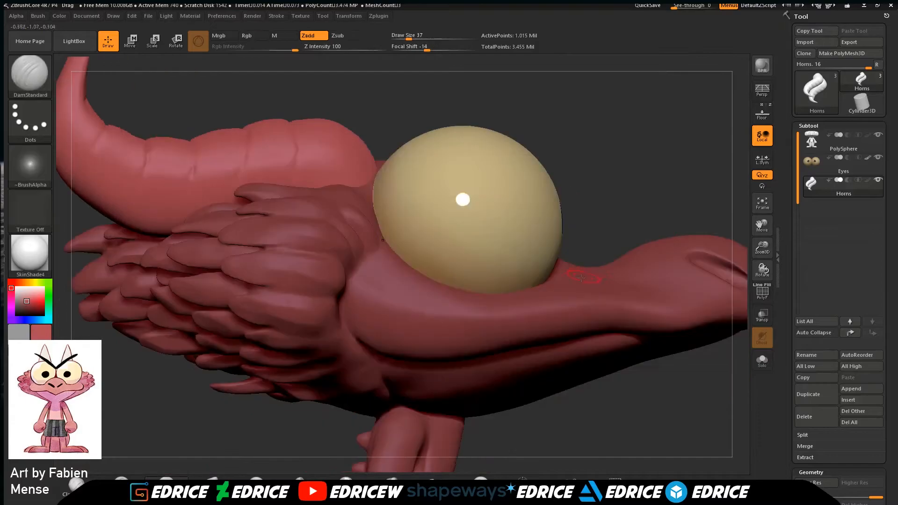
left_click_drag(762, 231, 815, 277)
left_click_drag(650, 209, 483, 211)
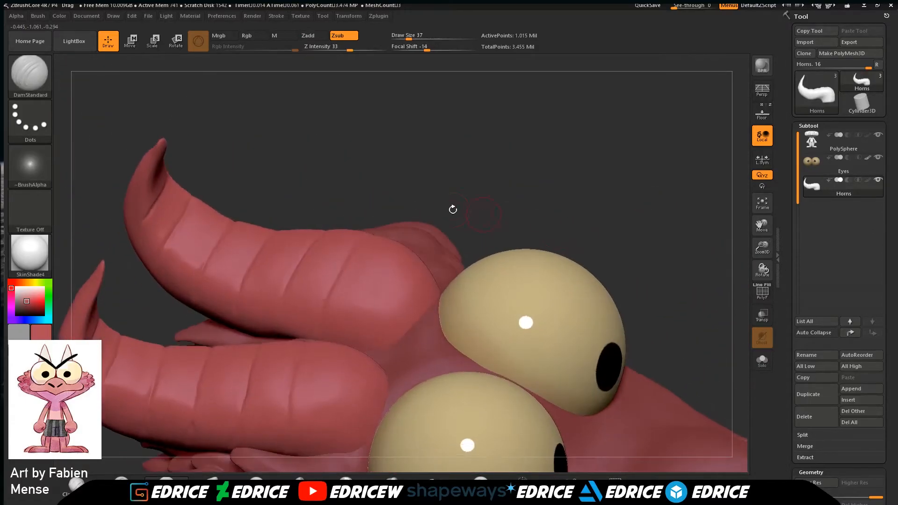
left_click(29, 74)
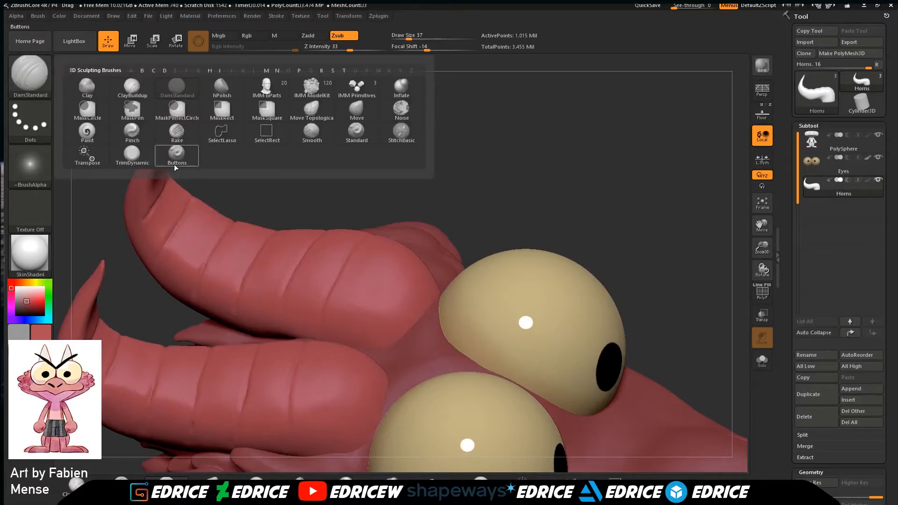
left_click(132, 132)
left_click_drag(763, 248, 764, 219)
left_click_drag(761, 227, 779, 186)
mouse_move(696, 212)
left_mouse_down()
mouse_move(696, 248)
mouse_move(392, 315)
mouse_move(356, 310)
mouse_move(300, 260)
left_mouse_up()
mouse_move(249, 341)
left_mouse_down()
mouse_move(233, 292)
mouse_move(258, 359)
left_mouse_up()
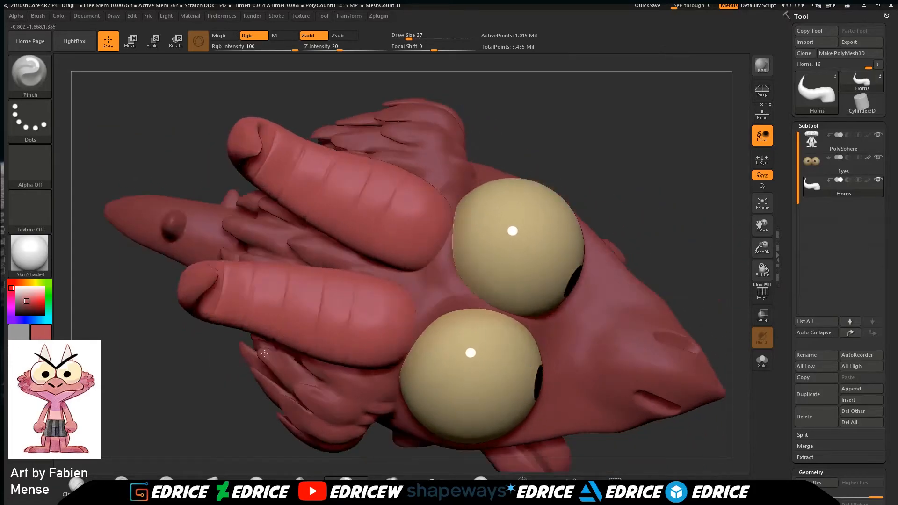
left_click_drag(279, 303, 284, 305)
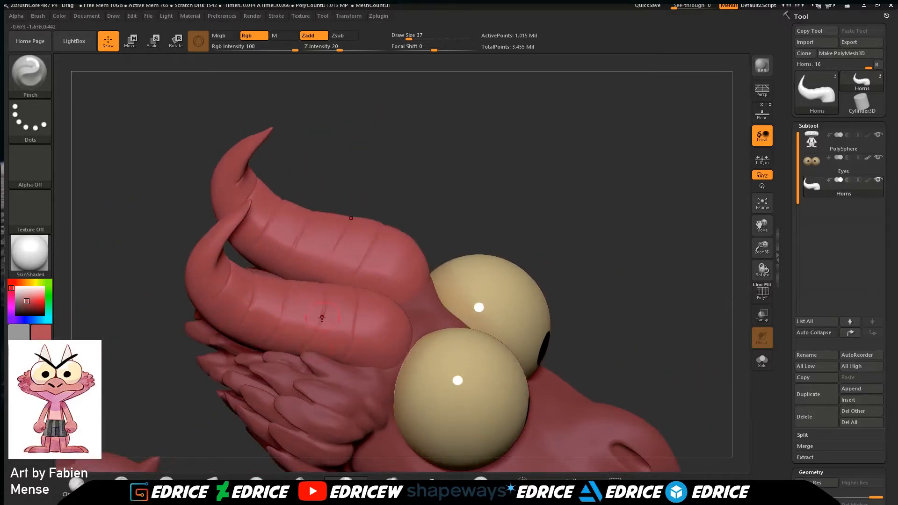
Pinch the remaining grooves along the front and sides of the horns to sharpen their creases.
left_click_drag(477, 198, 446, 268)
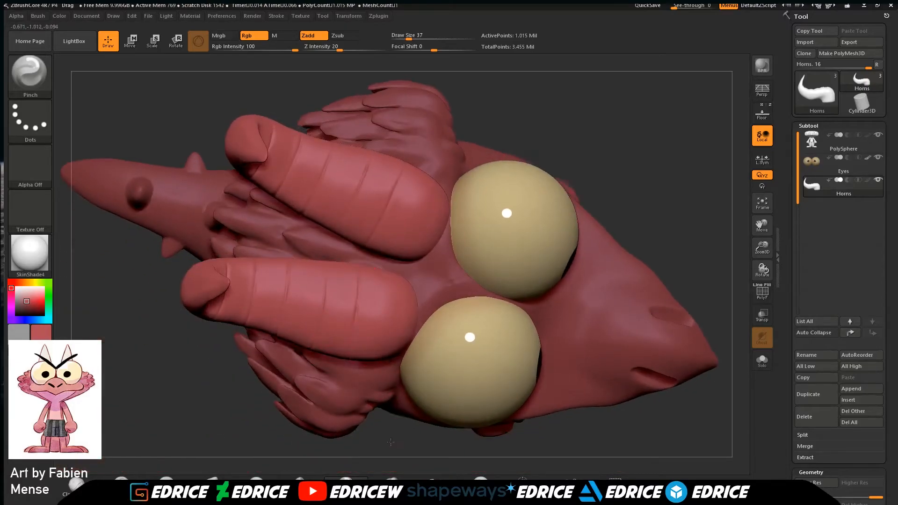
right_click_drag(326, 259, 371, 325)
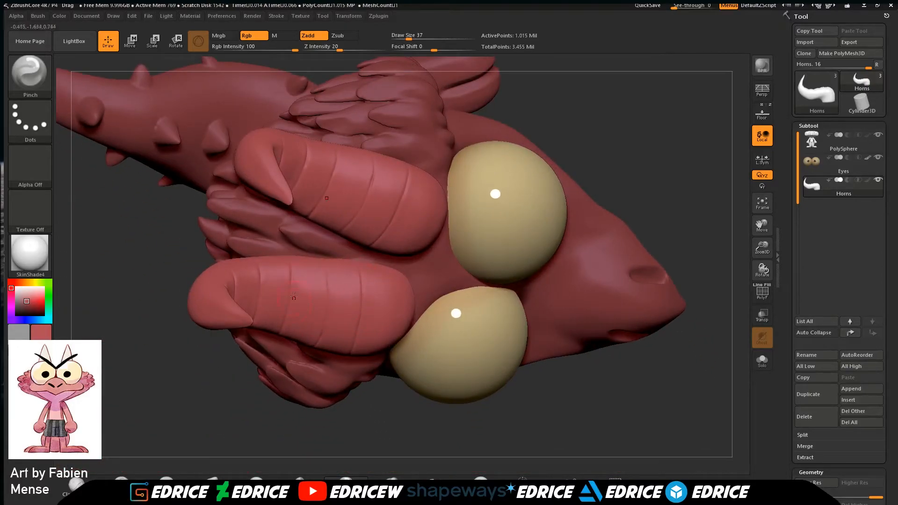
right_click_drag(256, 263, 307, 268)
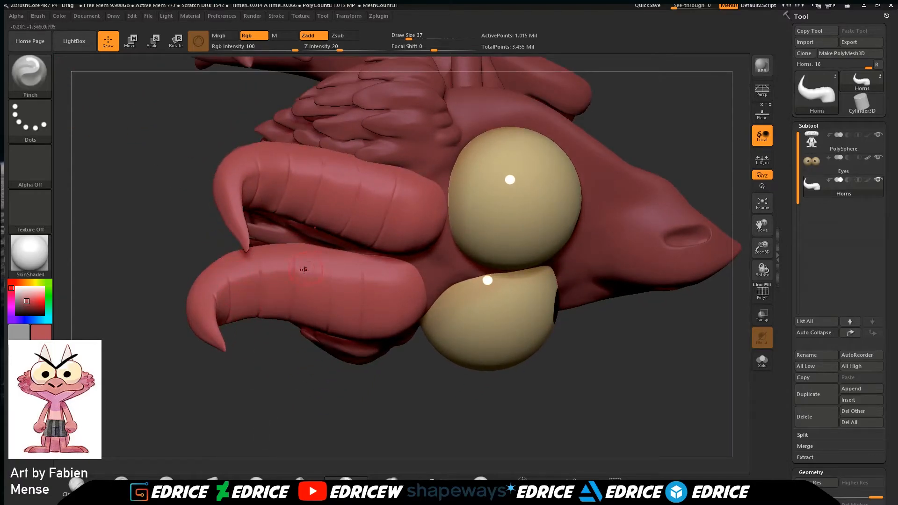
mouse_move(351, 359)
right_mouse_down()
mouse_move(410, 332)
mouse_move(497, 209)
right_mouse_up()
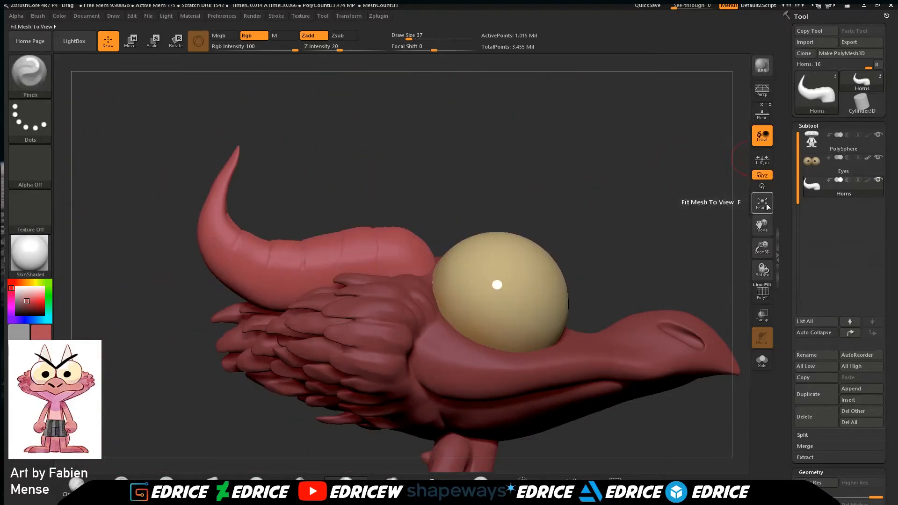
Frame the horns and change the material to MatCap Skeleton.
left_click(767, 206)
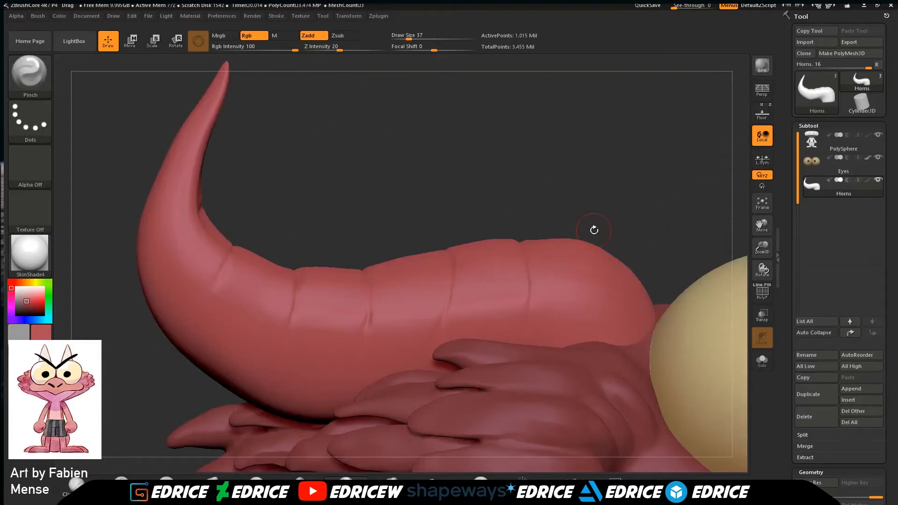
left_click(45, 251)
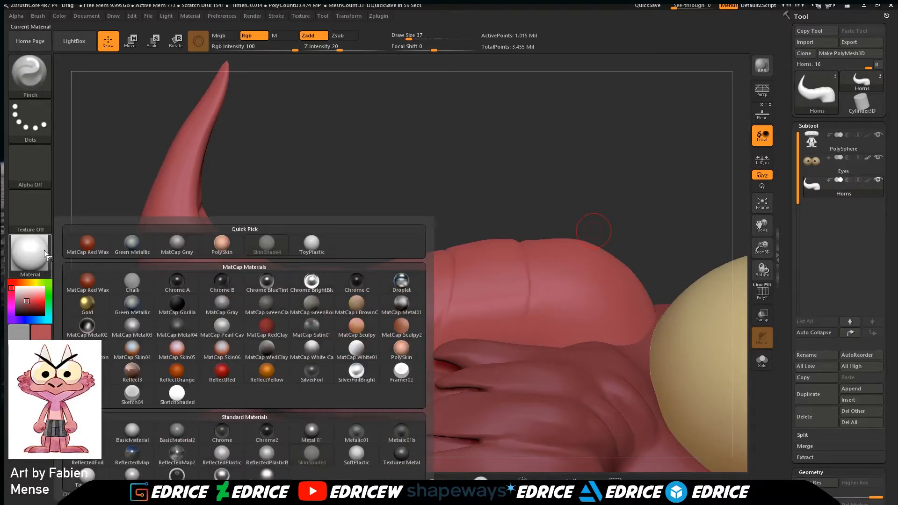
left_click(87, 349)
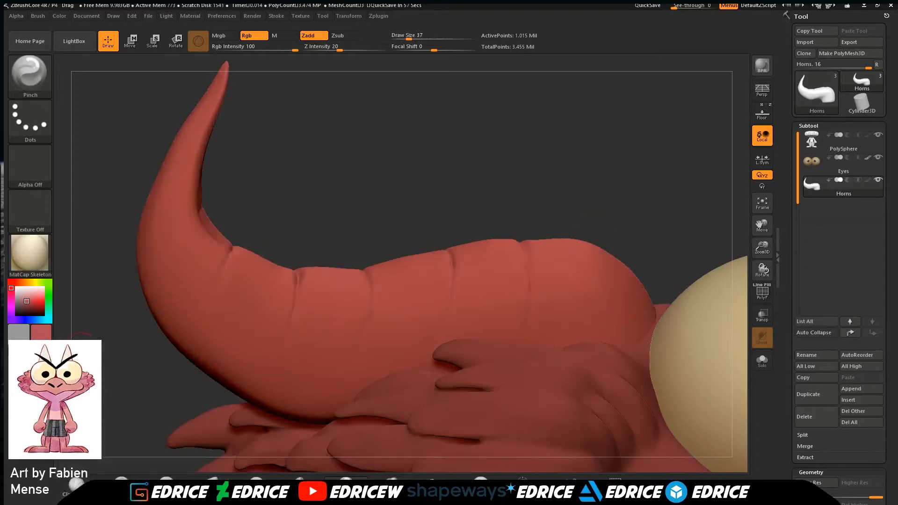
Switch to the Paint brush and set the active colour to white.
left_click_drag(768, 249, 765, 188)
left_click(41, 87)
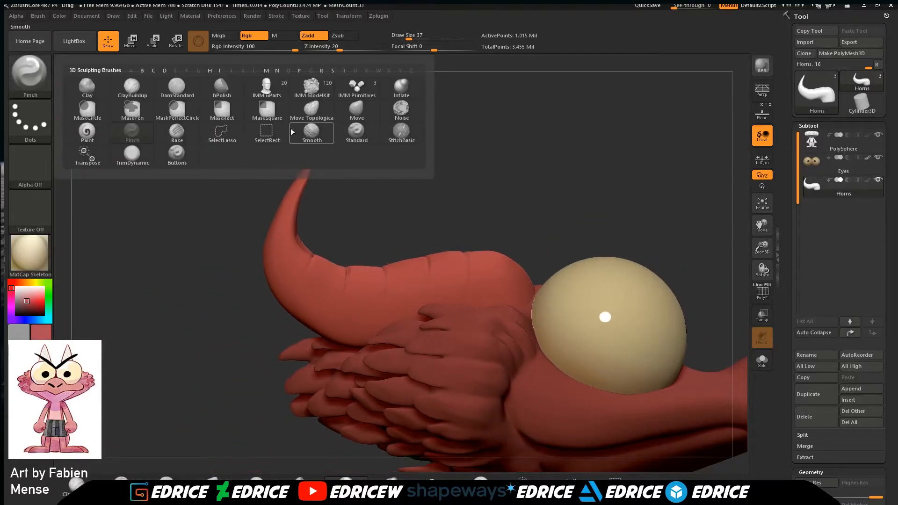
left_click(87, 132)
left_click_drag(26, 291, 16, 287)
mouse_move(612, 171)
left_mouse_down()
mouse_move(619, 188)
mouse_move(565, 204)
left_mouse_up()
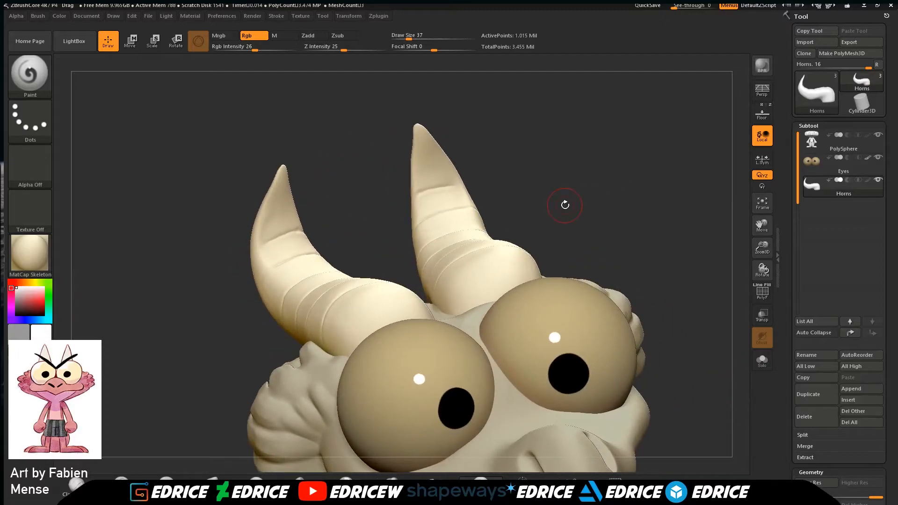
left_click_drag(645, 209, 581, 215)
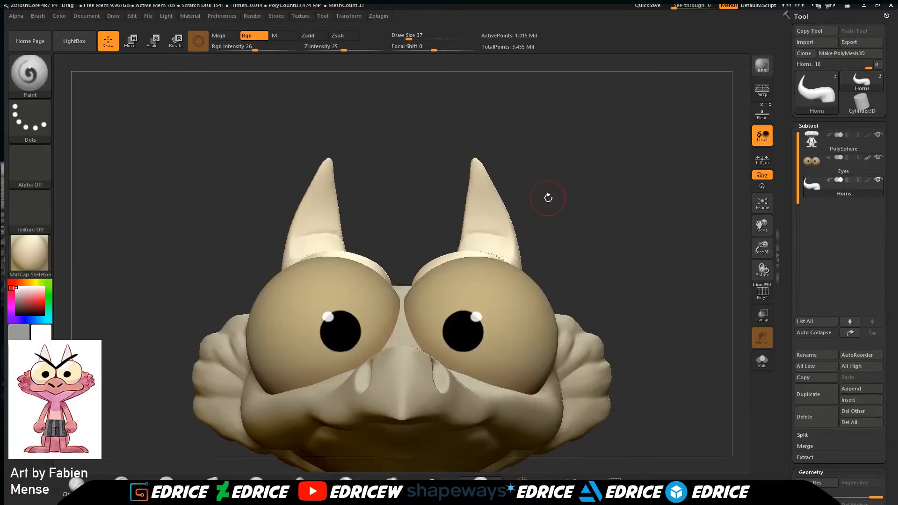
Fill the horns with the current white colour and MatCap Skeleton material using Mrgb at Rgb Intensity 100.
left_click(218, 35)
left_click(38, 15)
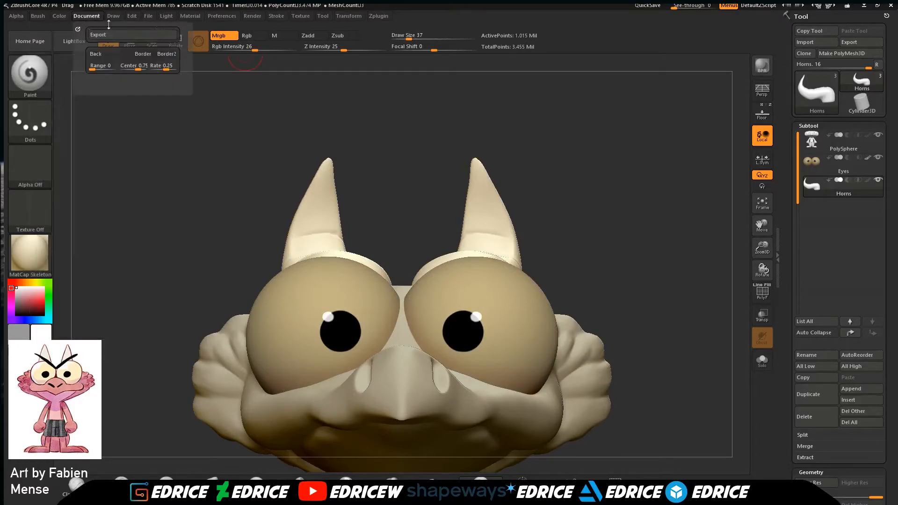
left_click_drag(257, 50, 296, 50)
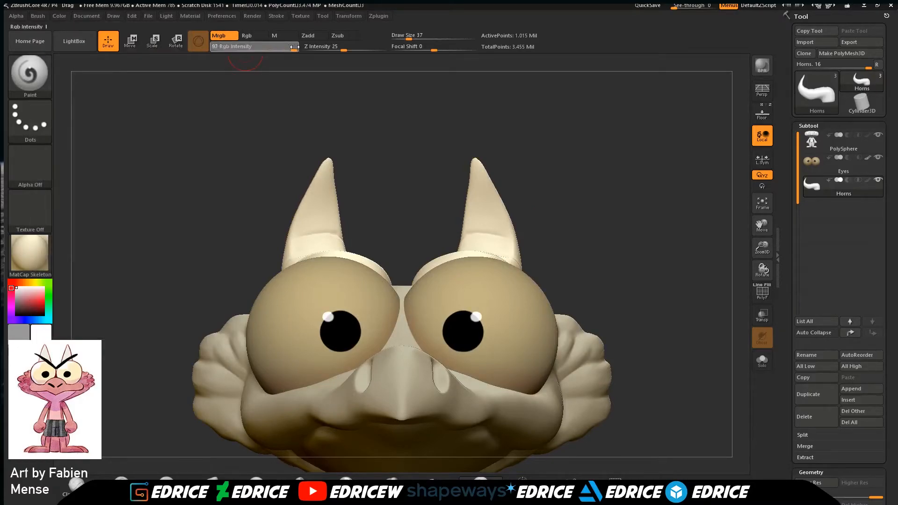
left_click(39, 16)
left_click(59, 17)
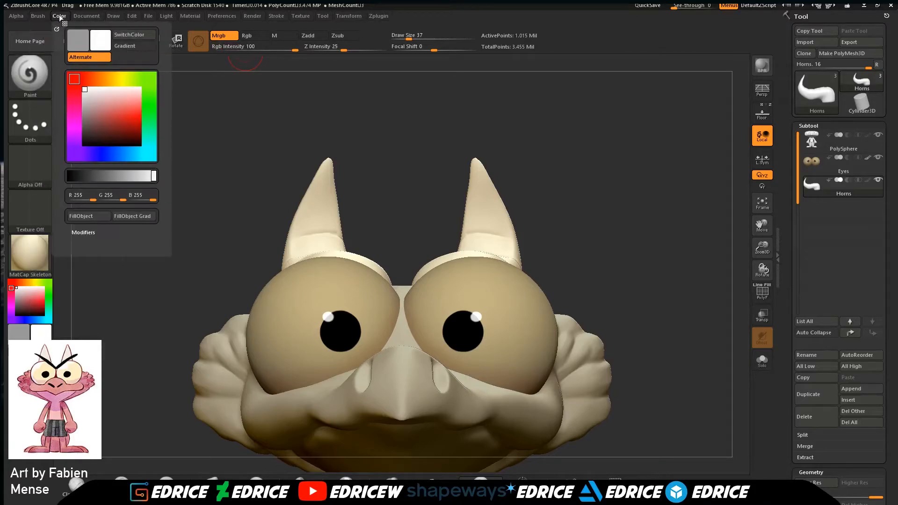
left_click(88, 216)
mouse_move(623, 215)
left_mouse_down()
mouse_move(664, 213)
mouse_move(632, 215)
left_mouse_up()
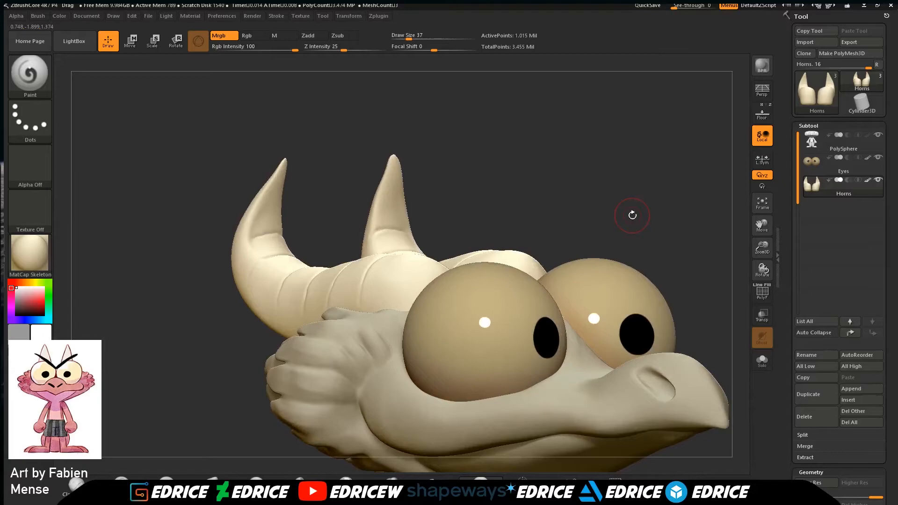
Inspect both sides of the head and isolate the Horns subtool by hiding the others.
left_click_drag(634, 178, 617, 183)
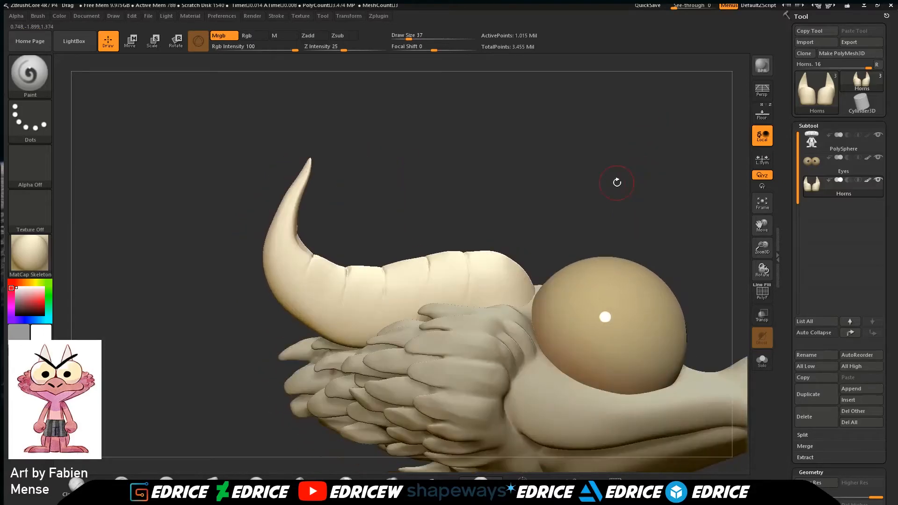
left_click_drag(675, 208, 584, 253)
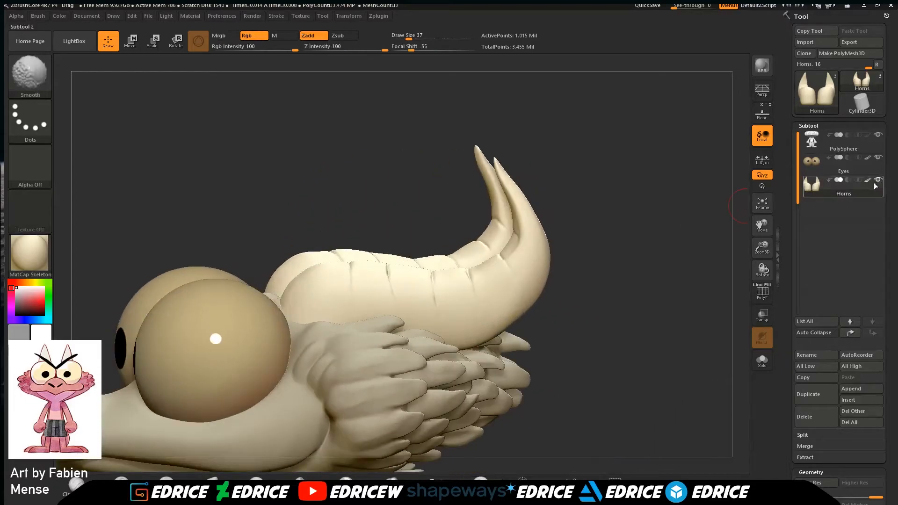
left_click(879, 181, "shift")
left_click_drag(700, 283, 640, 234)
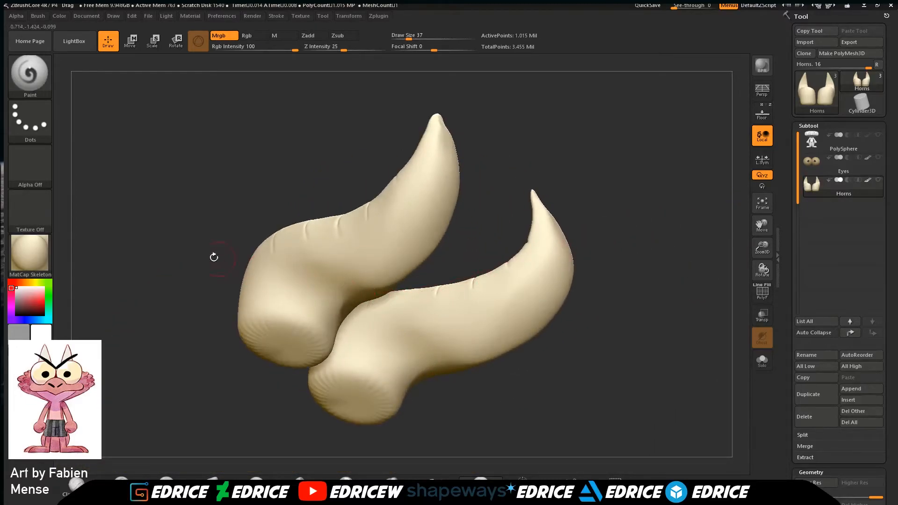
Set the Paint brush to a pale warm beige with Rgb Intensity 31 and Draw Size 124.
left_click(18, 290)
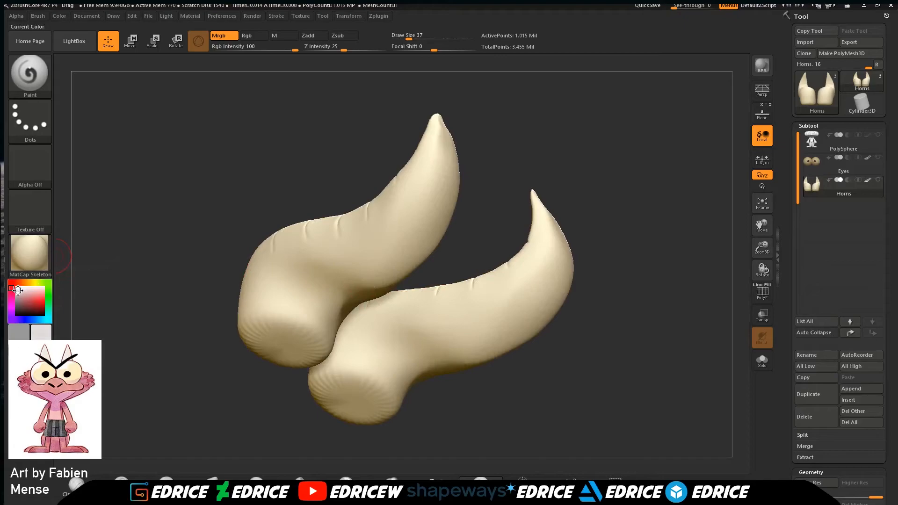
left_click(20, 282)
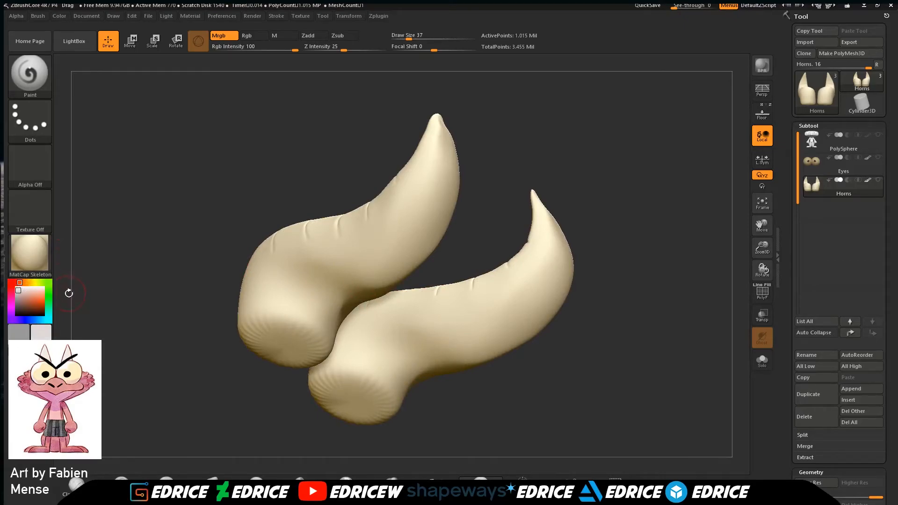
left_click(26, 283)
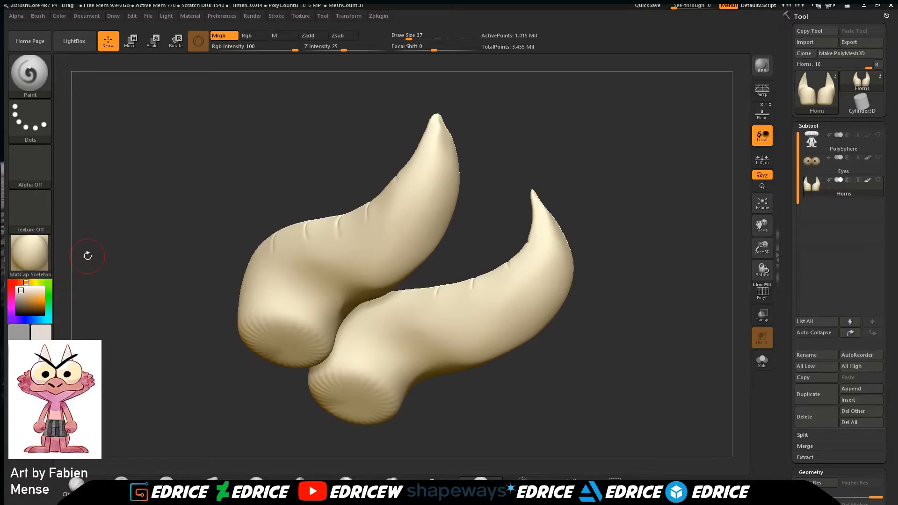
left_click_drag(293, 50, 259, 50)
left_click_drag(389, 130, 625, 233)
left_click_drag(410, 38, 422, 38)
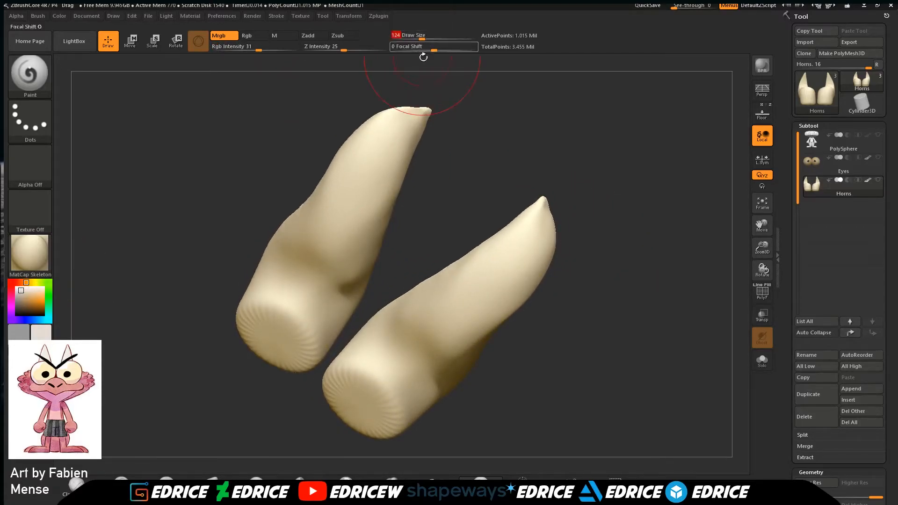
Deepen the active colour to a light tan and brush it over the undersides and base ends of the horns.
left_click_drag(449, 187, 510, 201)
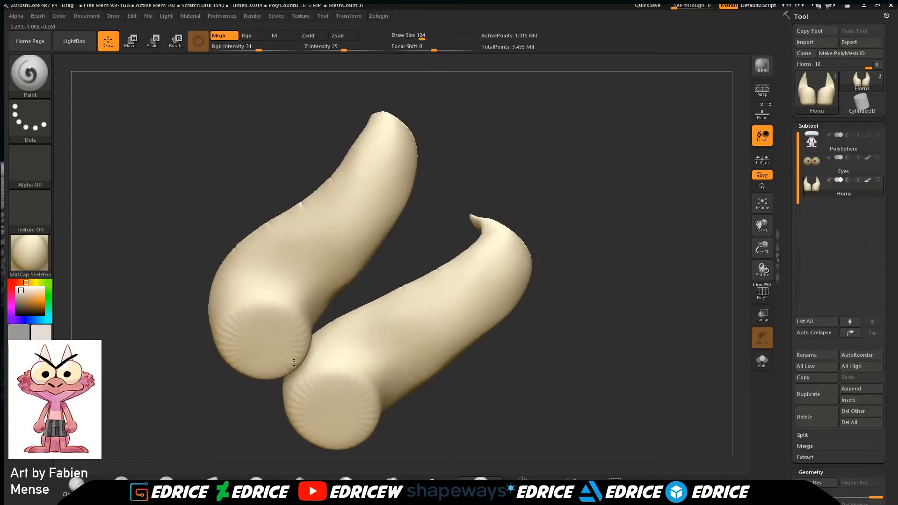
left_click_drag(164, 276, 142, 263)
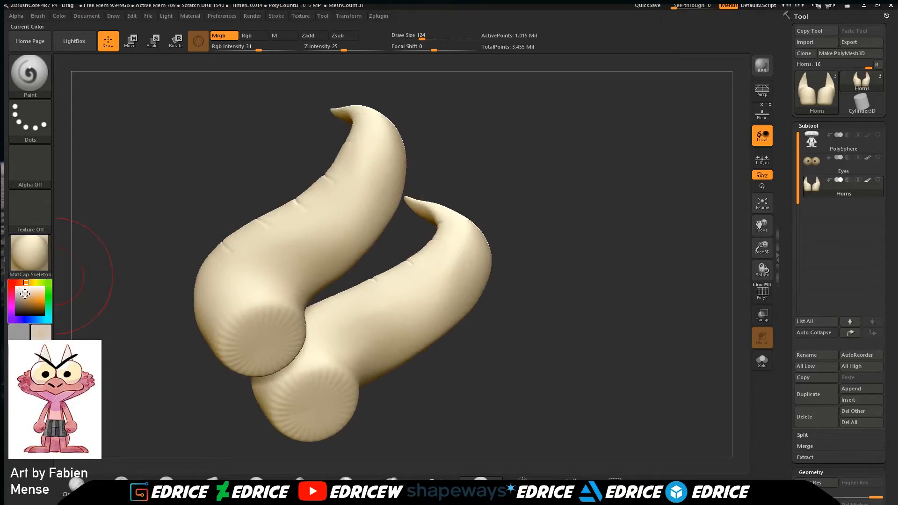
mouse_move(304, 285)
left_mouse_down()
mouse_move(309, 275)
mouse_move(302, 290)
left_mouse_up()
left_click_drag(496, 349, 452, 346)
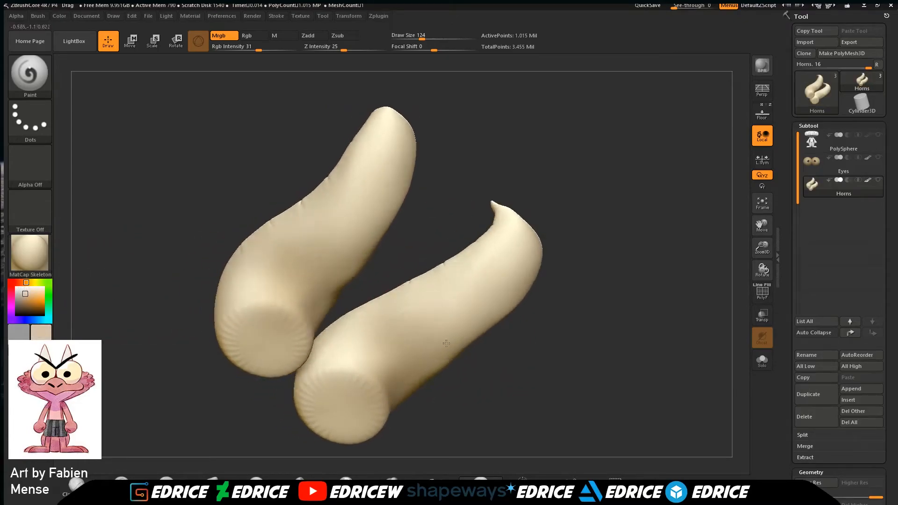
mouse_move(295, 282)
left_mouse_down()
mouse_move(257, 357)
mouse_move(266, 331)
left_mouse_up()
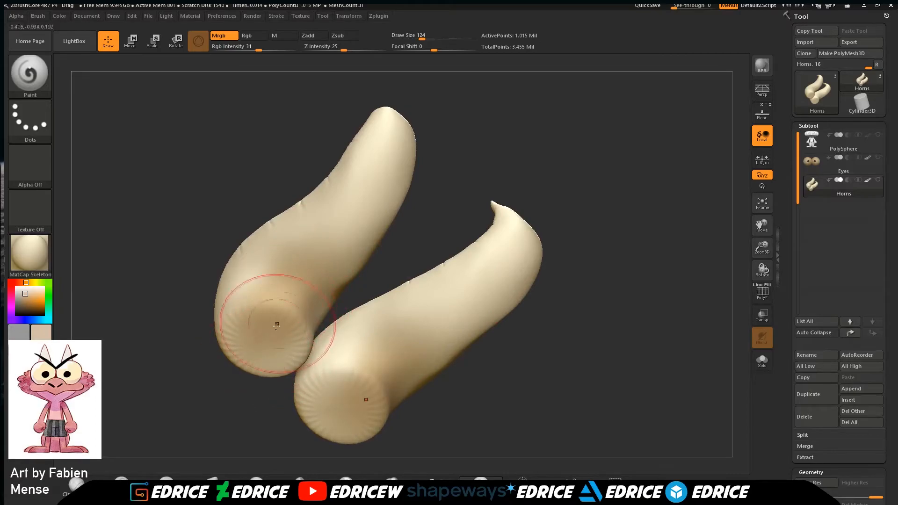
Reduce the Draw Size to 108 and paint the tan along the length of the horns, leaving the tips pale.
left_click_drag(423, 36, 420, 37)
left_click_drag(299, 84, 283, 104)
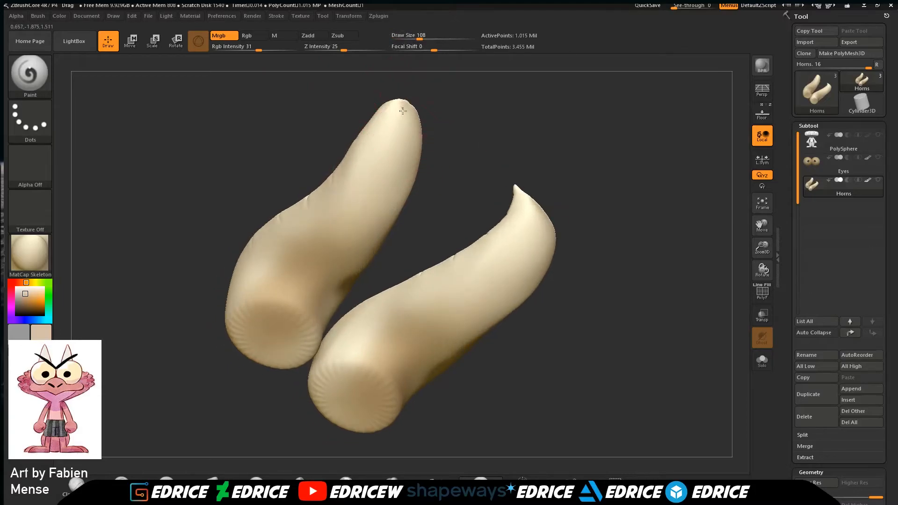
left_click_drag(400, 116, 372, 192)
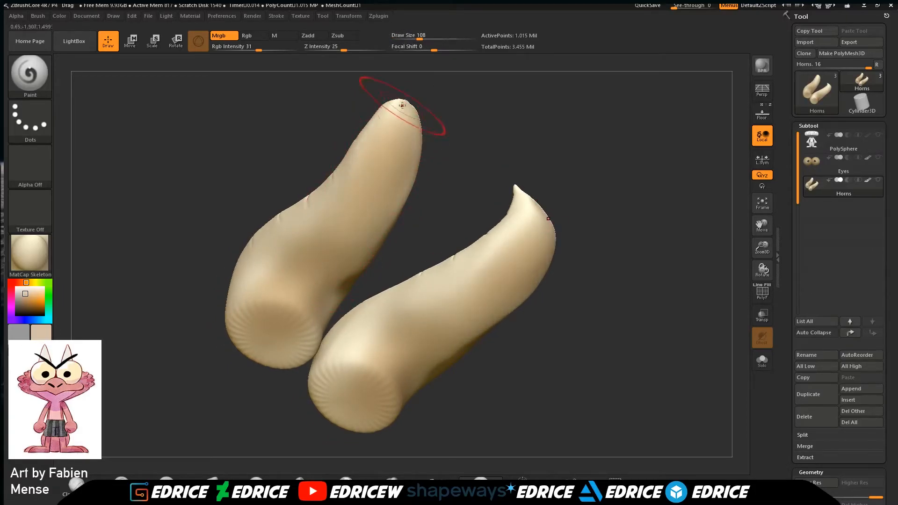
mouse_move(557, 142)
left_mouse_down()
mouse_move(581, 202)
mouse_move(586, 188)
left_mouse_up()
left_click_drag(762, 226, 743, 330)
left_click_drag(718, 283, 659, 279)
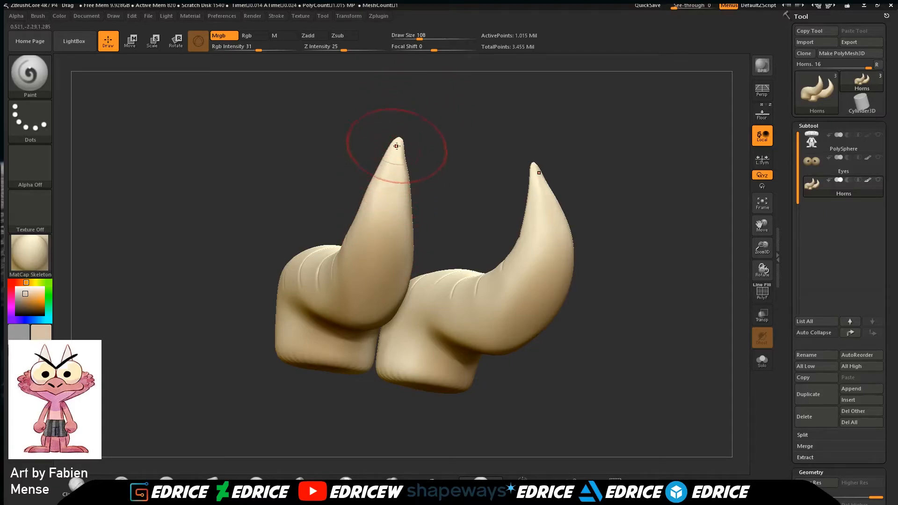
Build up the tan on the horns' remaining sides, lower bends and base caps.
left_click_drag(457, 230, 392, 256)
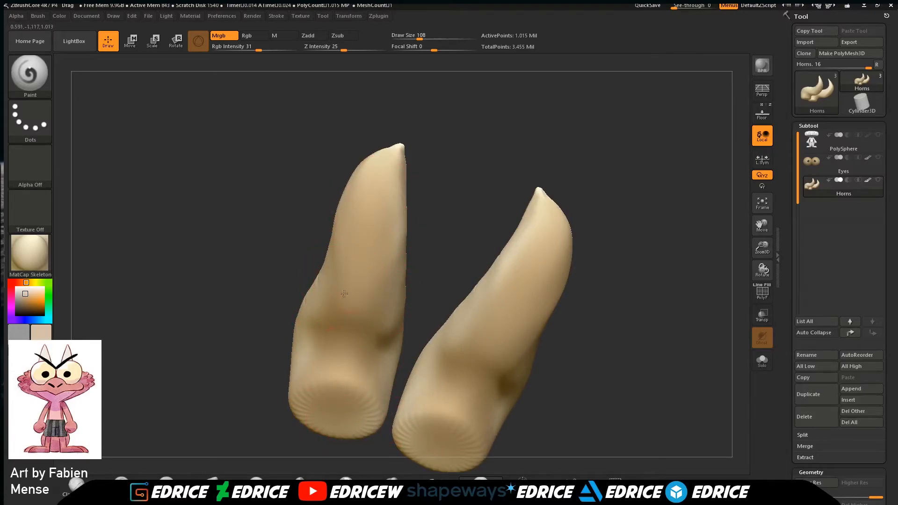
mouse_move(450, 223)
left_mouse_down()
mouse_move(385, 205)
mouse_move(410, 253)
left_mouse_up()
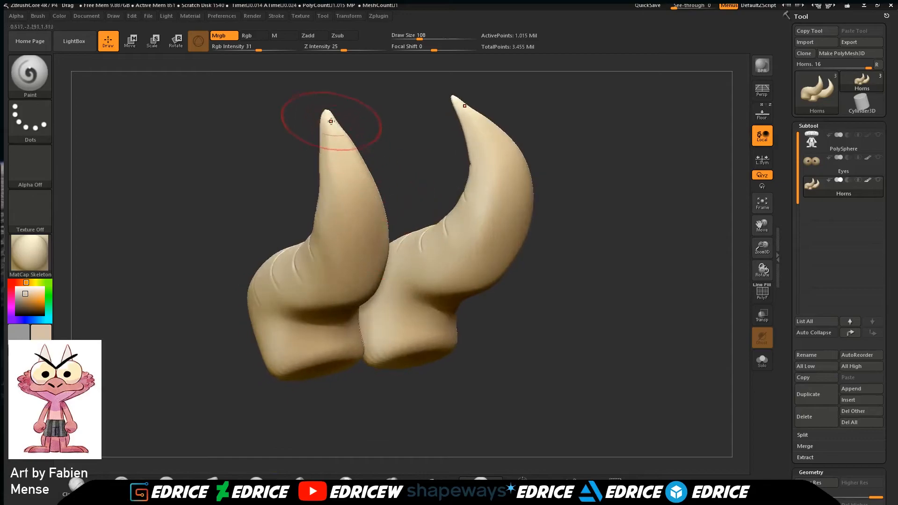
left_click_drag(384, 396, 411, 333)
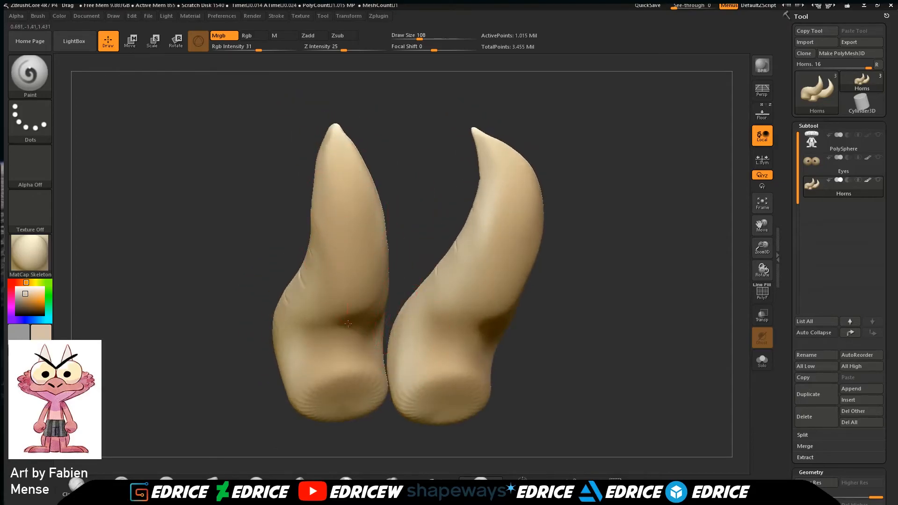
mouse_move(529, 312)
left_mouse_down()
mouse_move(615, 276)
mouse_move(541, 203)
mouse_move(531, 119)
left_mouse_up()
left_click_drag(597, 254, 650, 221)
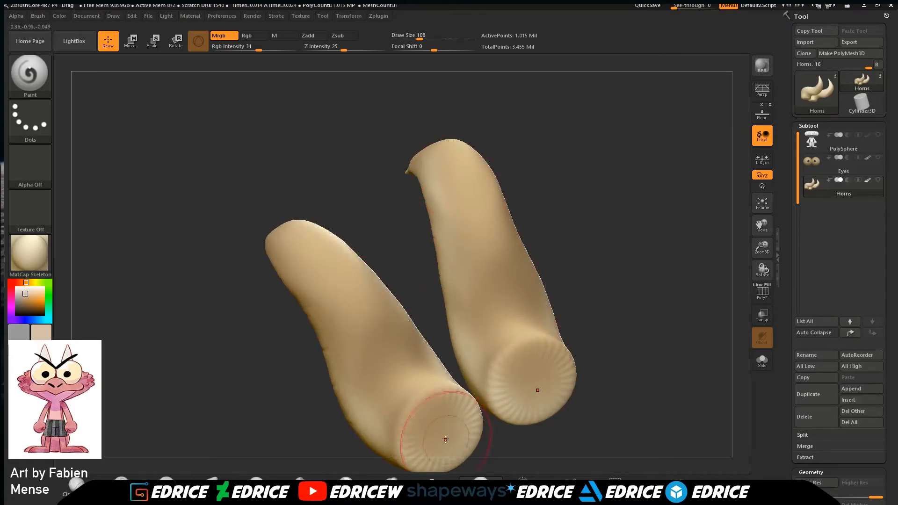
Show the hidden body and eyes again and frame the whole character.
left_click(877, 181)
left_click_drag(699, 221, 709, 192)
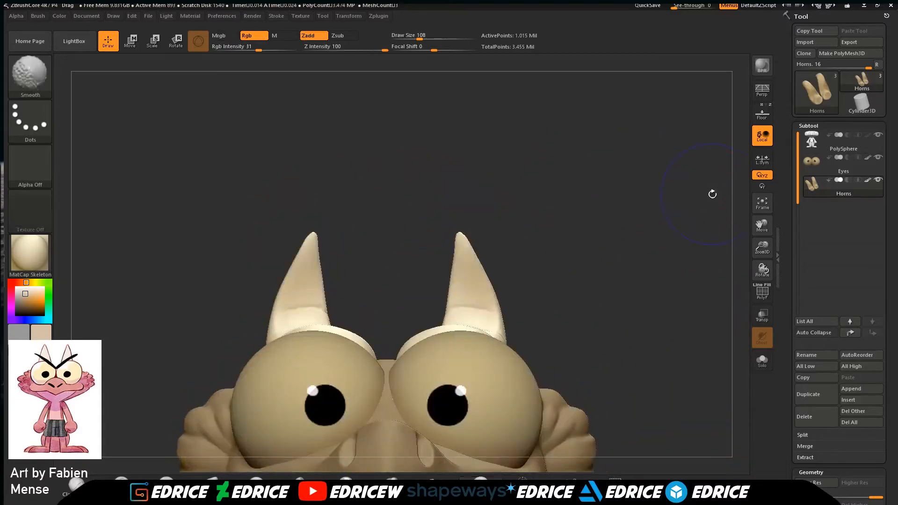
left_click(763, 204)
left_click_drag(679, 298, 711, 300)
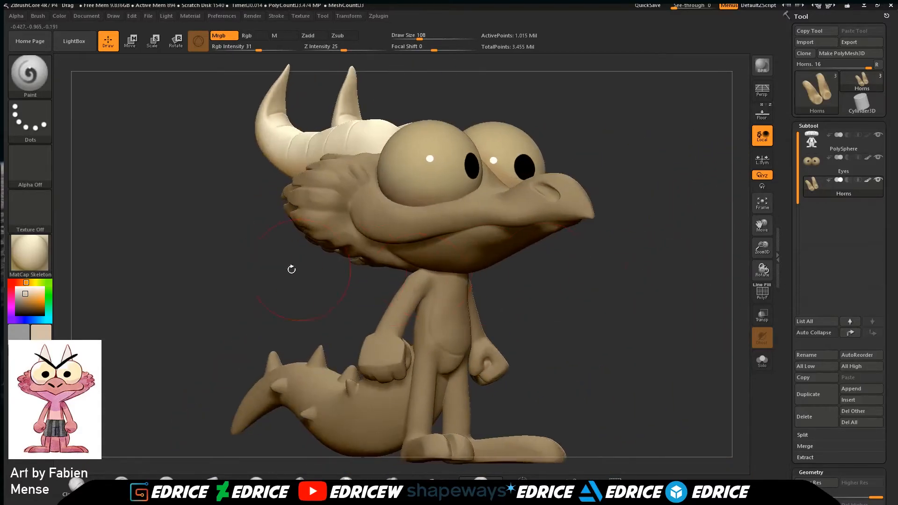
Change the material to SkinShade4 and set the active colour to a muted purplish pink for the body.
left_click(29, 253)
left_click(311, 243)
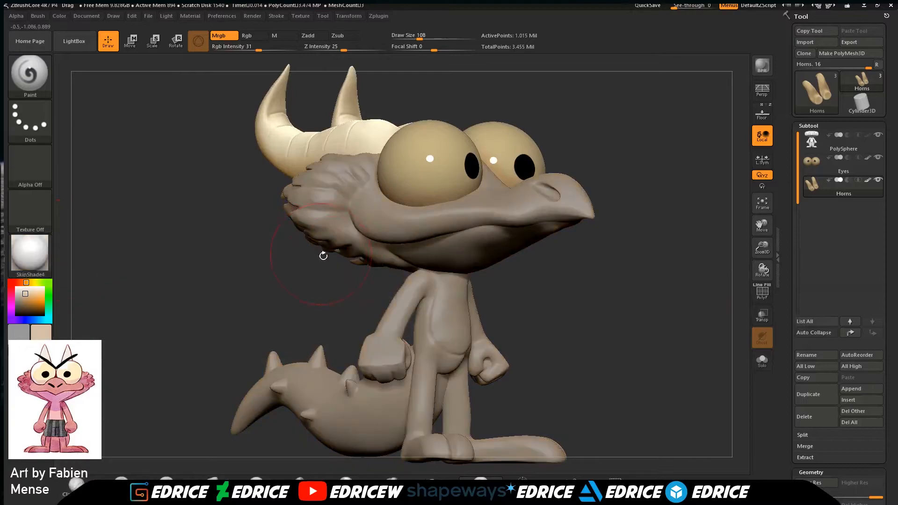
left_click(12, 293)
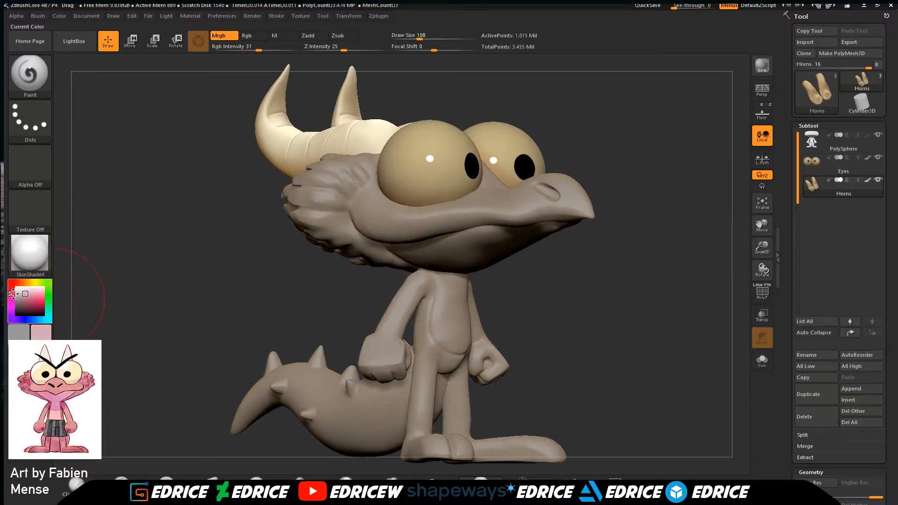
left_click_drag(27, 298, 28, 302)
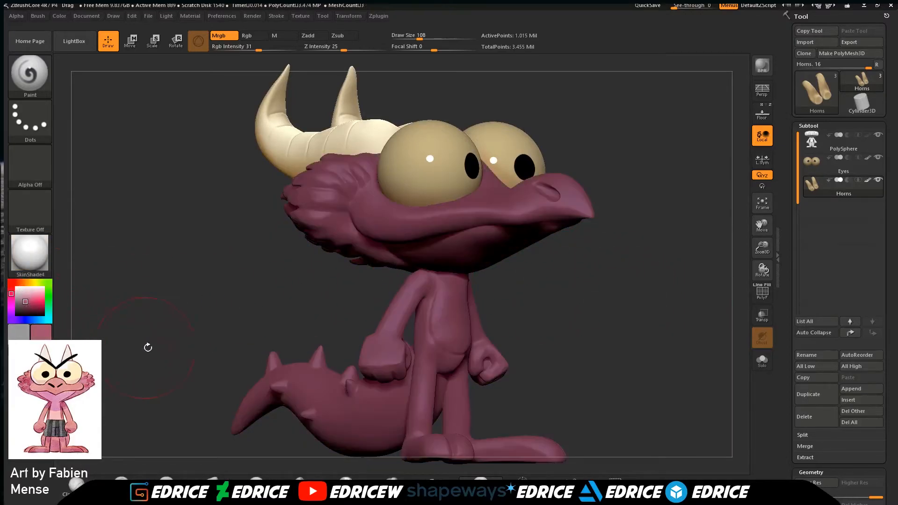
left_click(26, 304)
left_click(11, 299)
mouse_move(633, 289)
left_mouse_down()
mouse_move(652, 294)
mouse_move(618, 323)
mouse_move(663, 259)
left_mouse_up()
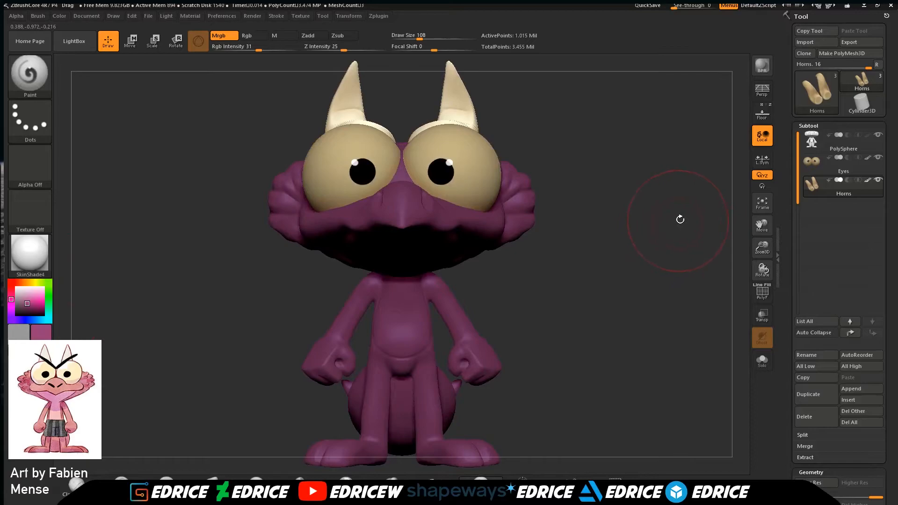
Select the PolySphere body subtool and set up the Pinch brush at Draw Size 41 over the cheek feathers.
left_click_drag(761, 248, 715, 315)
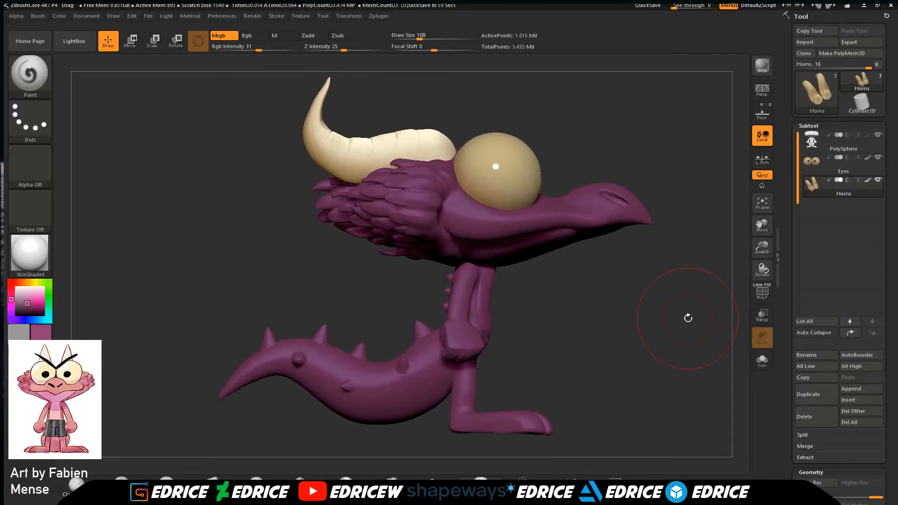
left_click(816, 143)
mouse_move(832, 163)
left_click(39, 77)
left_click(41, 81)
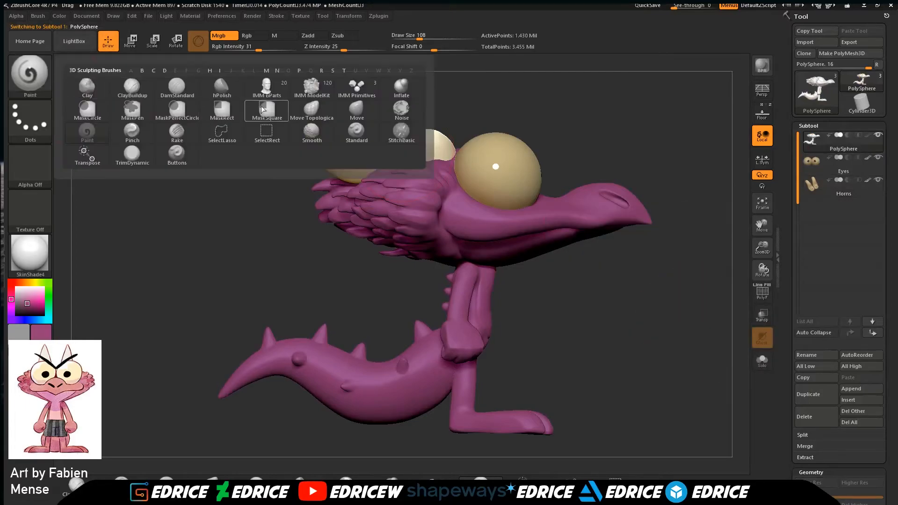
mouse_move(407, 113)
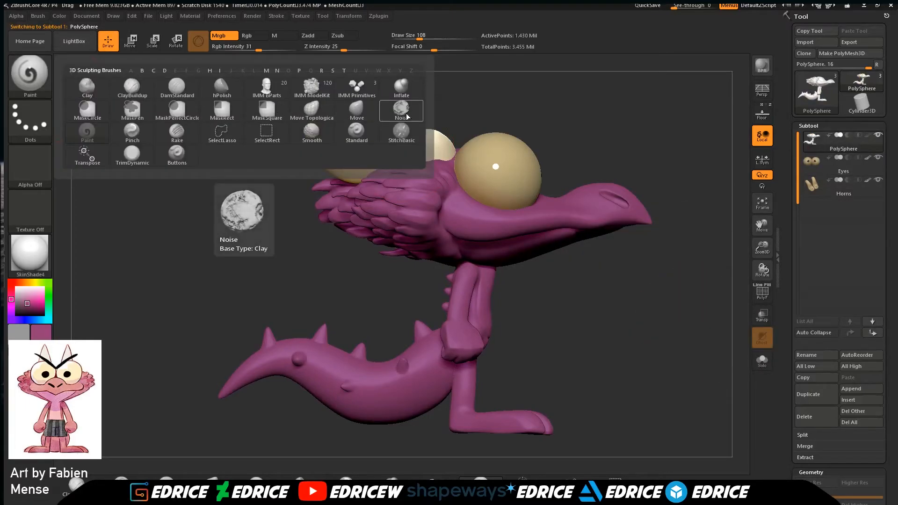
left_click(132, 132)
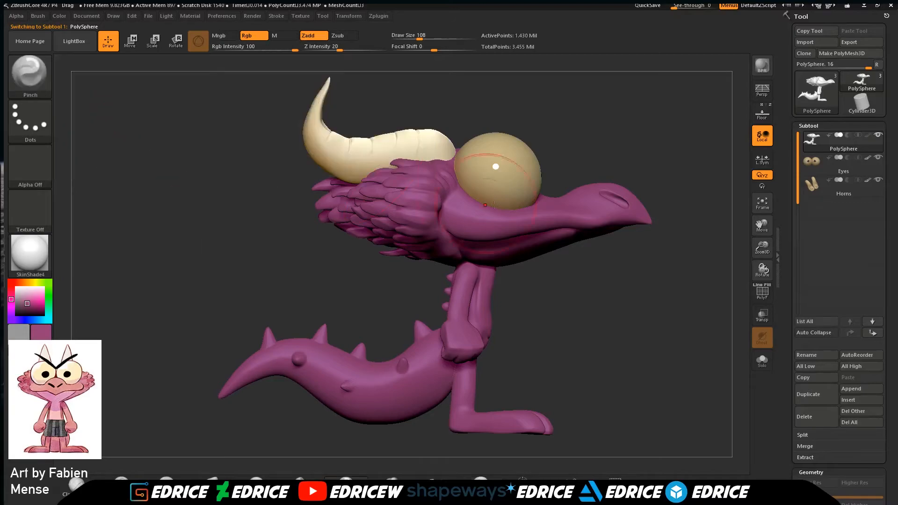
left_click_drag(763, 250, 773, 269)
left_click_drag(762, 225, 752, 242)
left_click_drag(420, 38, 409, 38)
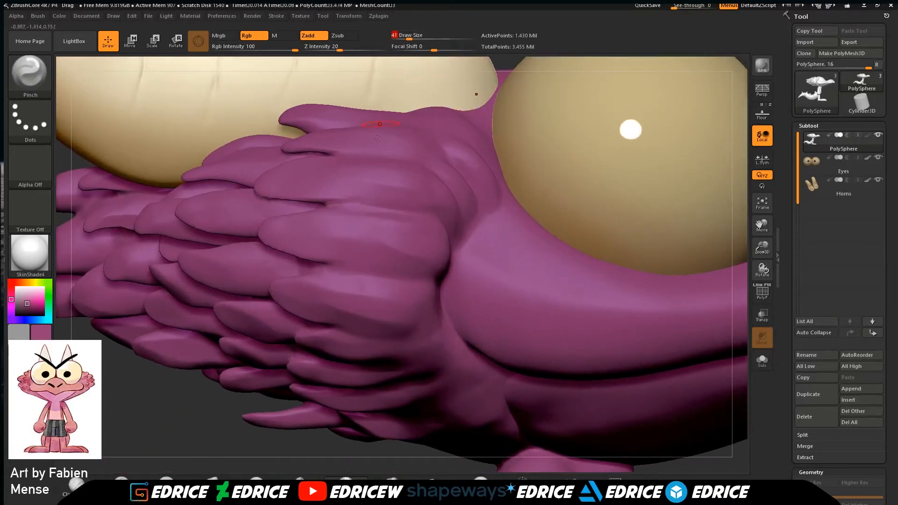
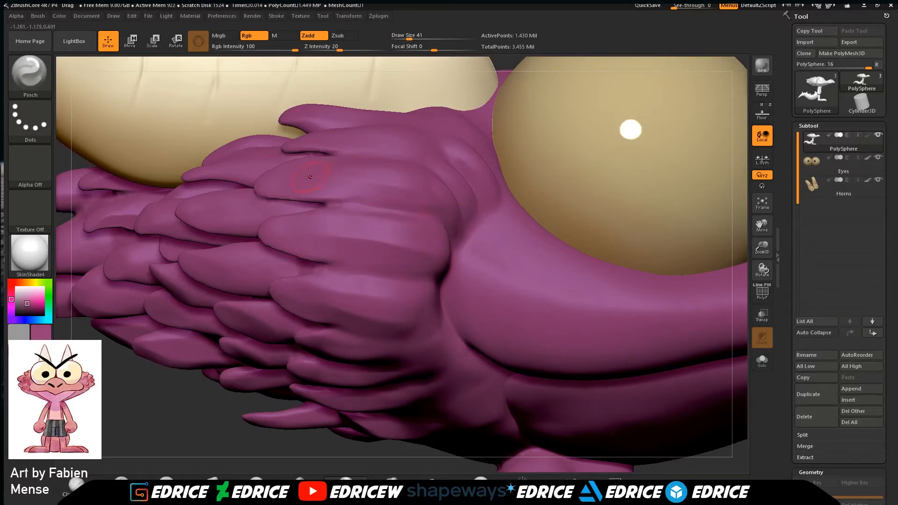
Try to reshape a cheek feather with the Move brush and undo the last two changes.
left_click(206, 481)
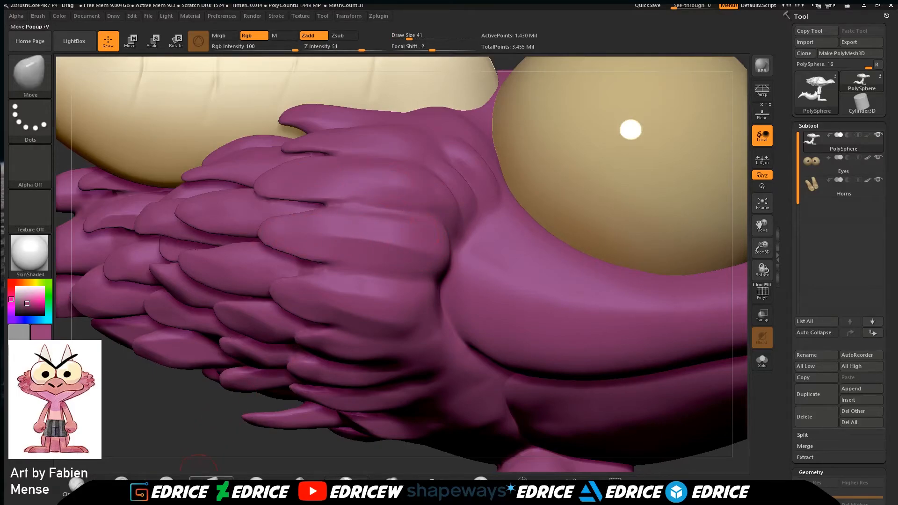
left_click_drag(174, 424, 213, 438)
left_click_drag(312, 168, 310, 165)
key("ctrl+z")
key("ctrl+z")
Switch to the Pinch brush and sharpen the edges of the cheek feathers beside the eye, smoothing the surface between them.
left_click(30, 75)
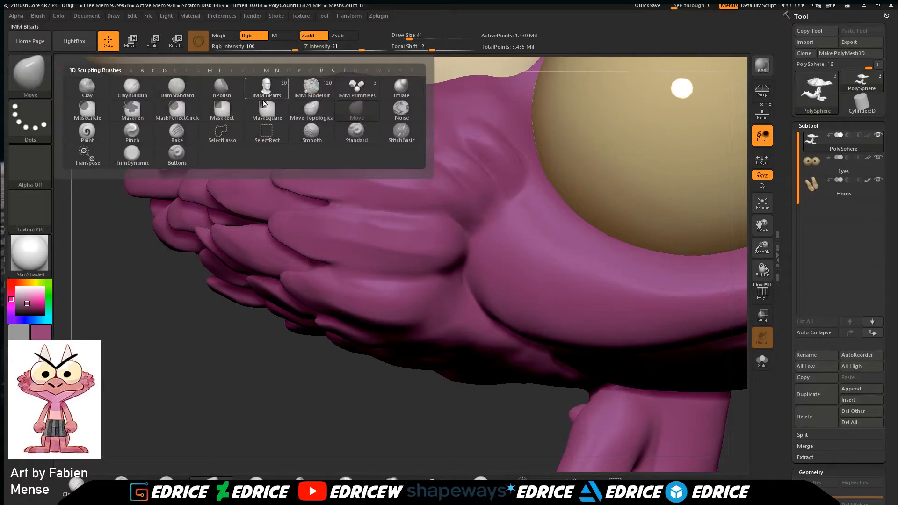
left_click(132, 133)
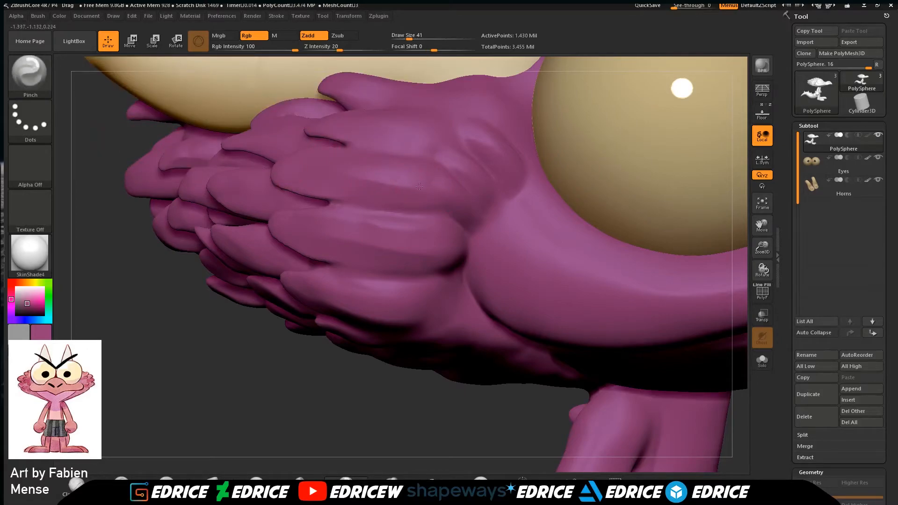
left_click_drag(618, 196, 655, 163)
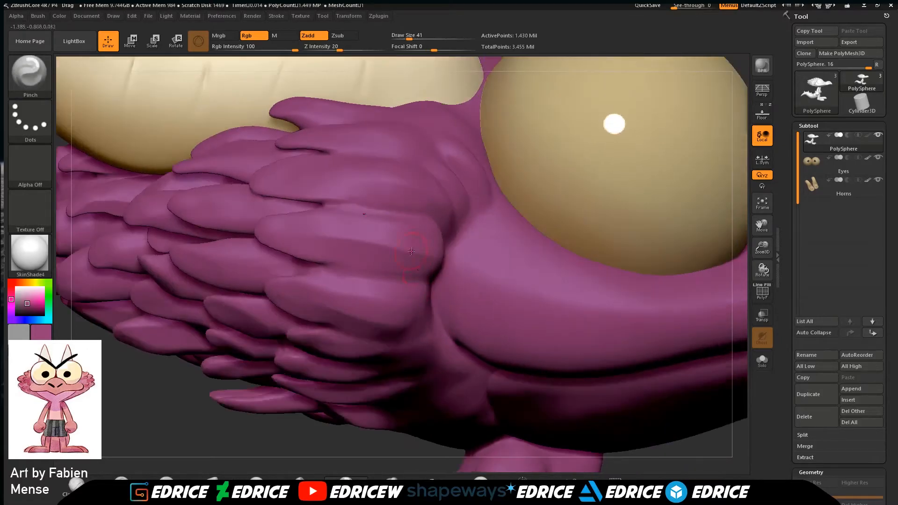
left_click_drag(359, 185, 392, 178, "shift")
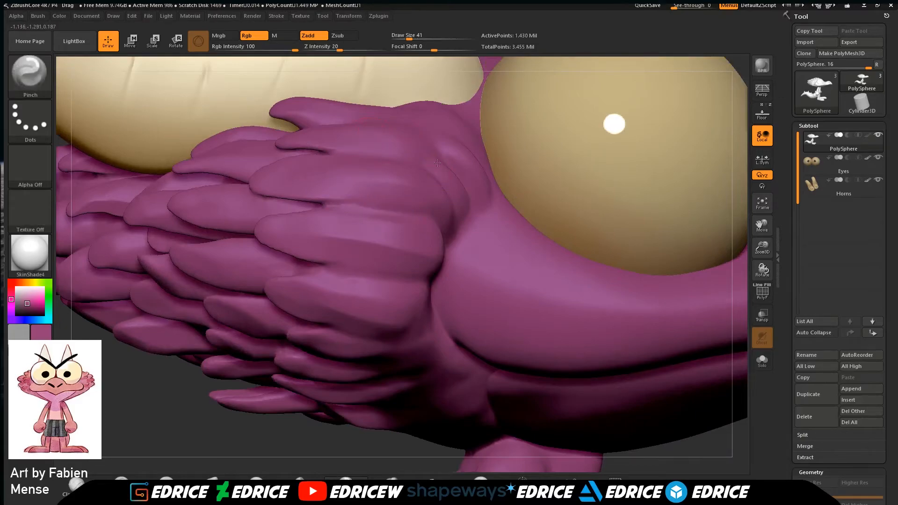
left_click_drag(348, 455, 357, 406)
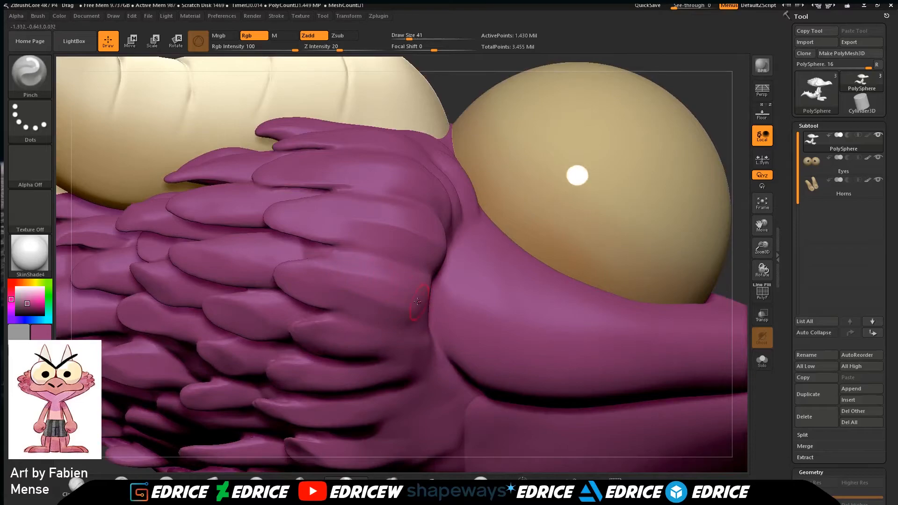
Pinch the borders of the cheek feathers below the horn and eye to define each feather more crisply.
left_click_drag(761, 247, 719, 168)
mouse_move(683, 192)
left_mouse_down()
mouse_move(723, 275)
mouse_move(402, 244)
left_mouse_up()
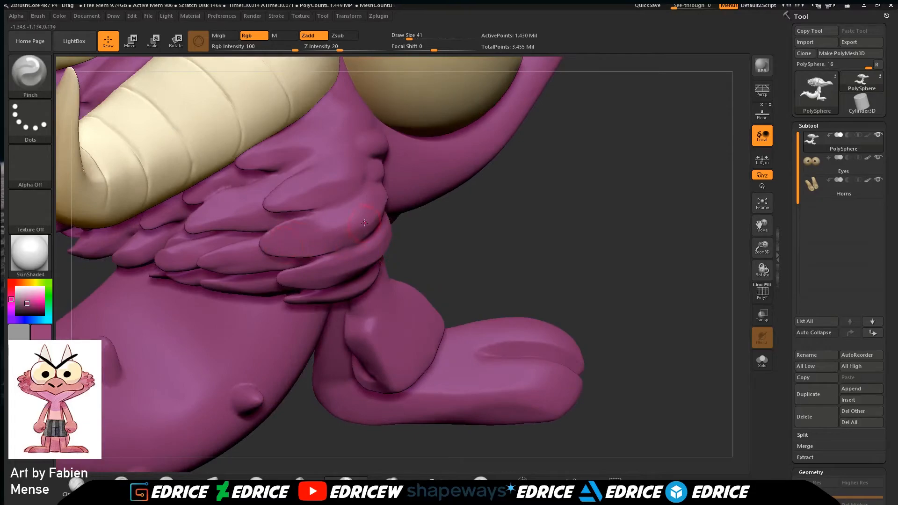
left_click_drag(514, 217, 412, 201)
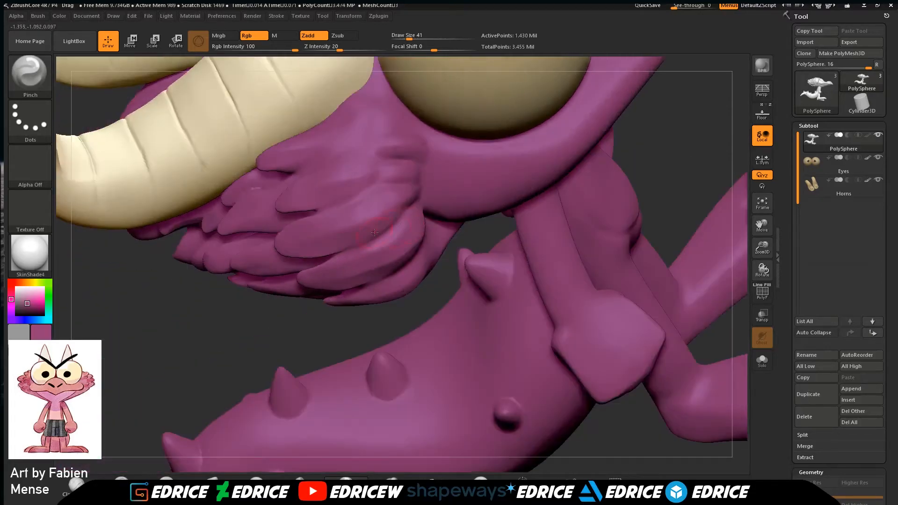
left_click_drag(299, 292, 327, 211)
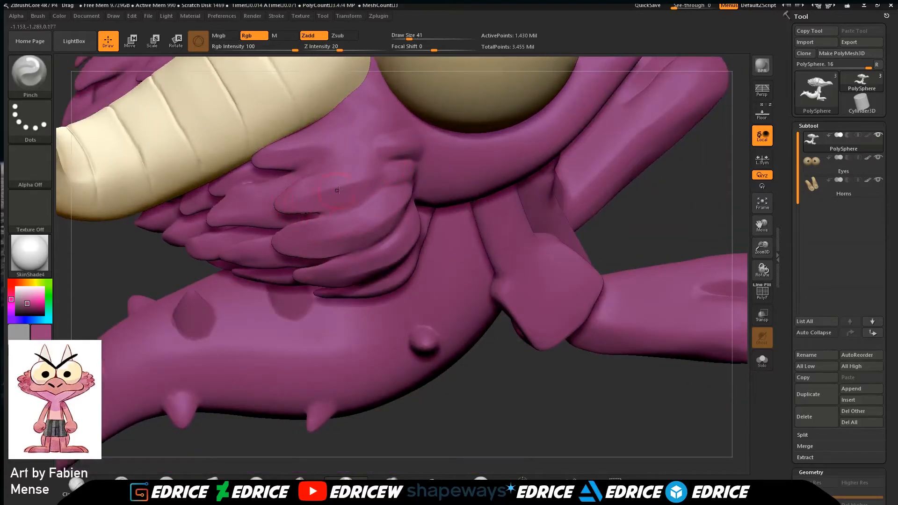
left_click_drag(562, 199, 299, 271)
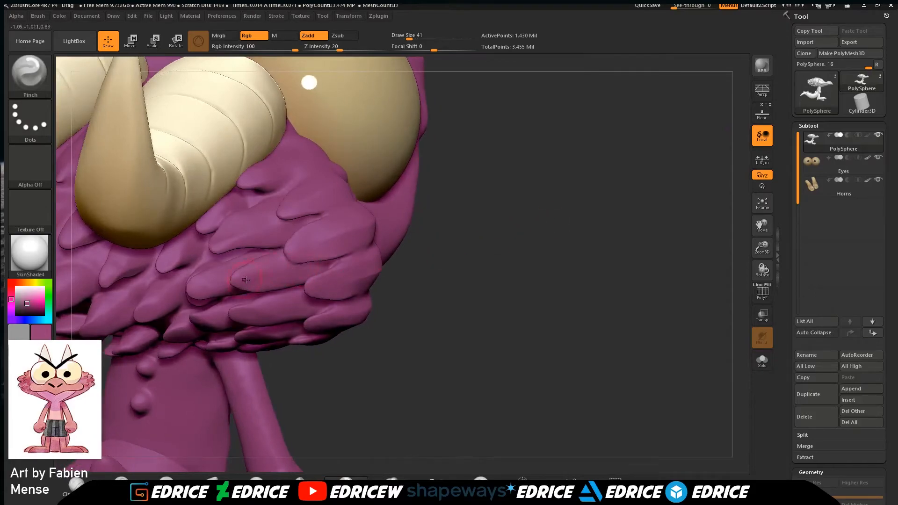
left_click_drag(493, 203, 356, 173)
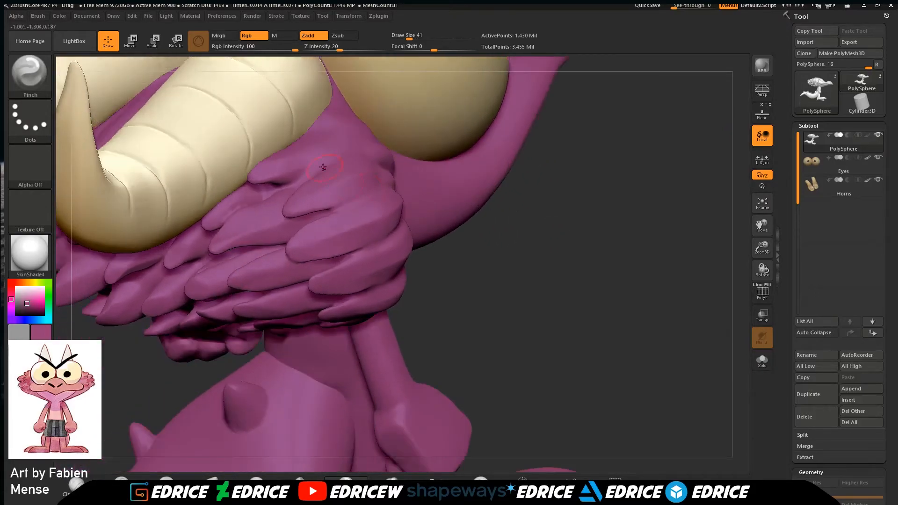
left_click_drag(562, 226, 560, 138)
mouse_move(385, 152)
left_mouse_down()
mouse_move(421, 159)
mouse_move(420, 202)
left_mouse_up()
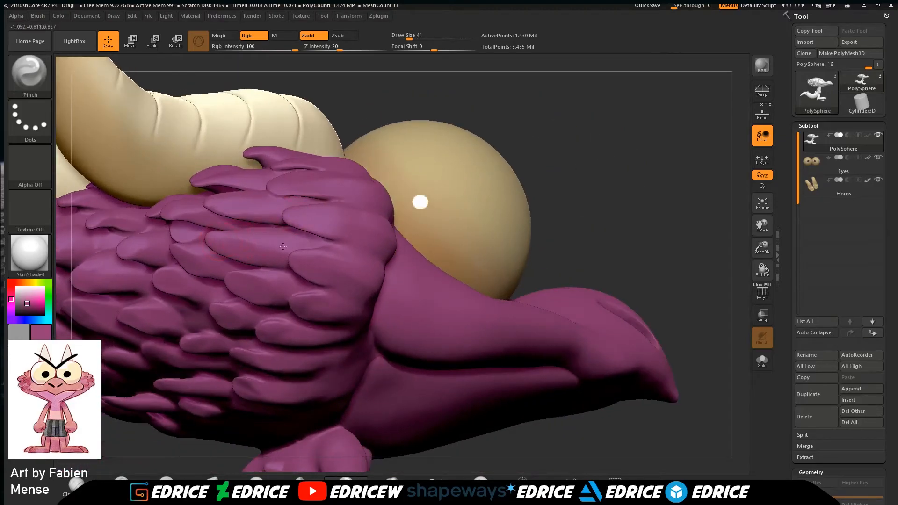
Pinch the tips and creases of the upper cheek feathers near the base of the horn.
left_click_drag(354, 128, 249, 292)
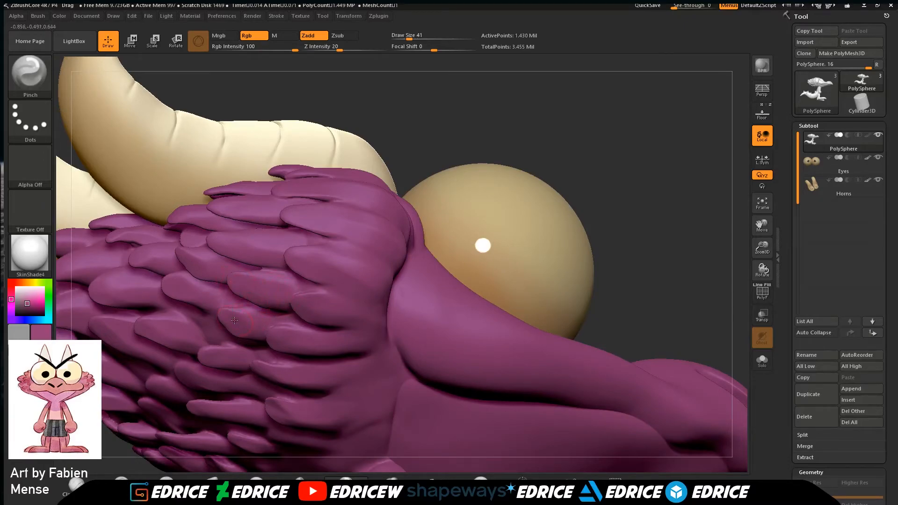
left_click_drag(367, 146, 344, 125)
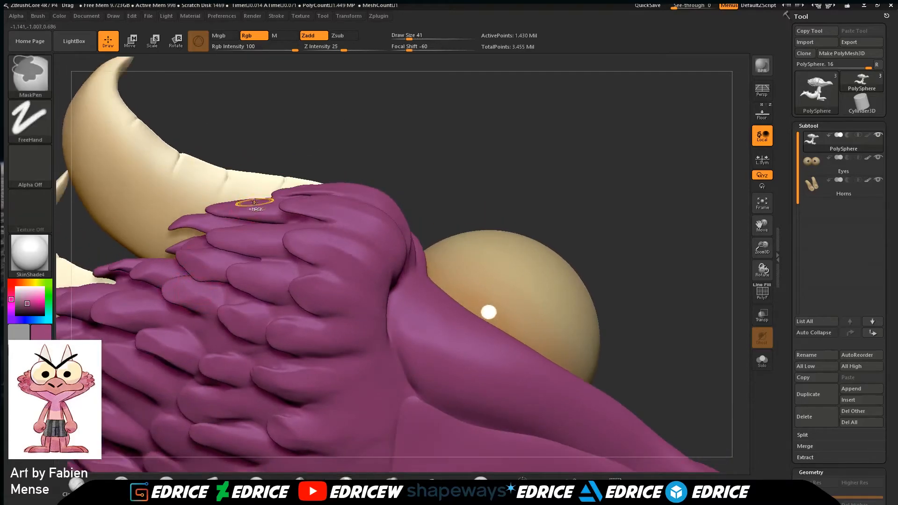
mouse_move(248, 150)
left_mouse_down()
mouse_move(259, 127)
mouse_move(212, 271)
left_mouse_up()
key("shift")
left_click_drag(238, 176, 205, 276)
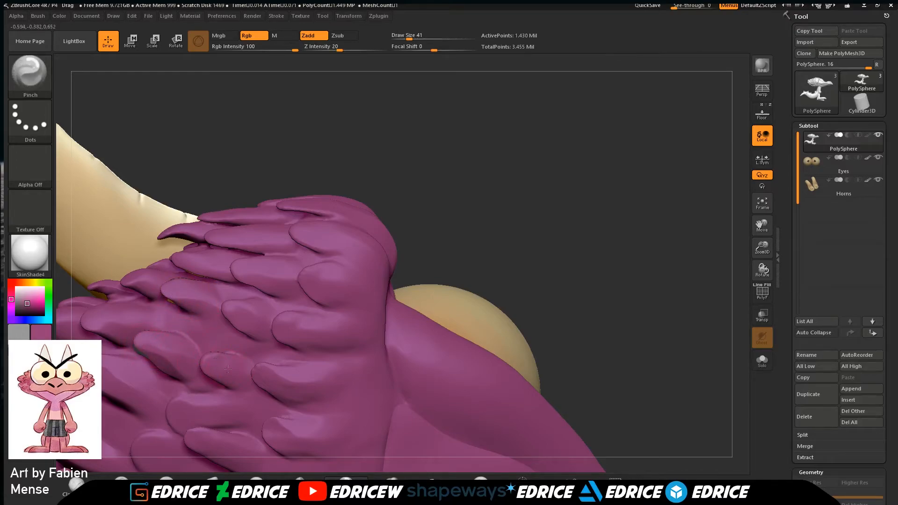
left_click_drag(214, 198, 199, 247)
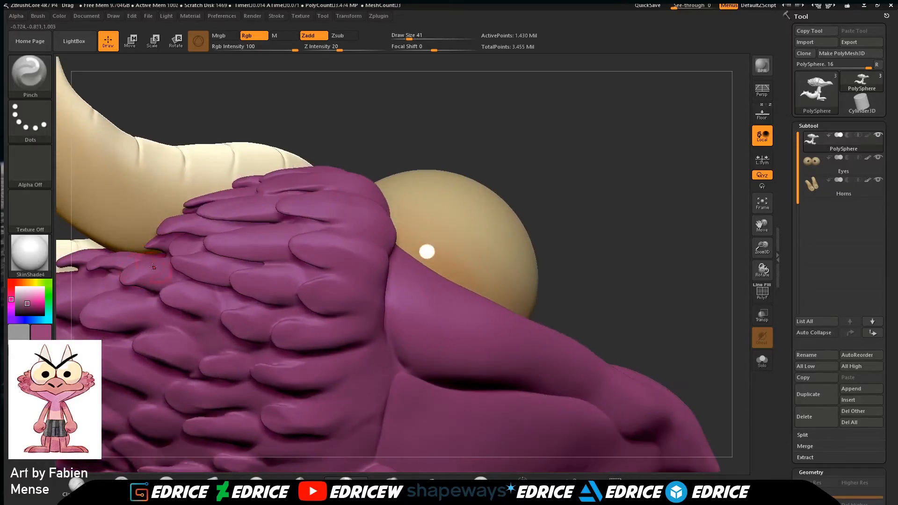
left_click_drag(210, 113, 136, 205)
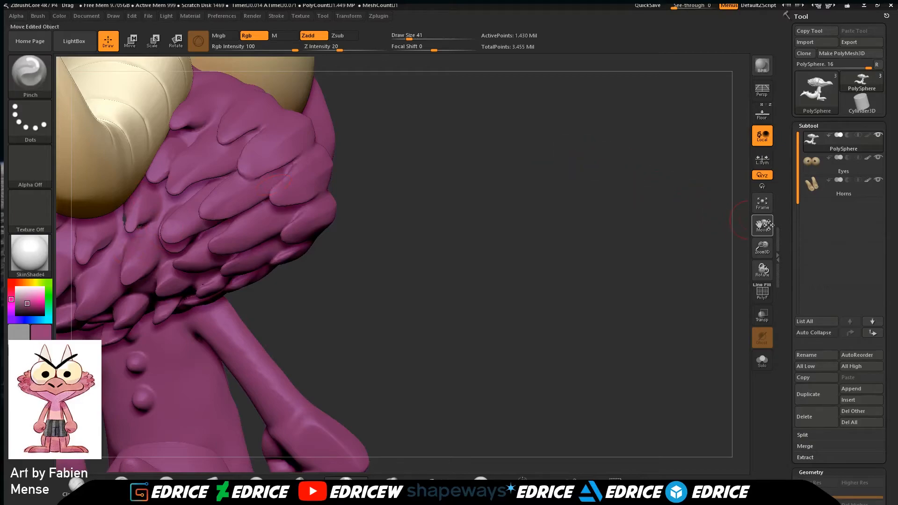
Sharpen the feathers across the back of the head with the Pinch brush, including the central one between the horns.
left_click_drag(766, 228, 804, 227)
left_click_drag(641, 230, 697, 243)
left_click_drag(275, 222, 293, 229)
mouse_move(251, 380)
left_mouse_down()
mouse_move(277, 411)
mouse_move(302, 408)
left_mouse_up()
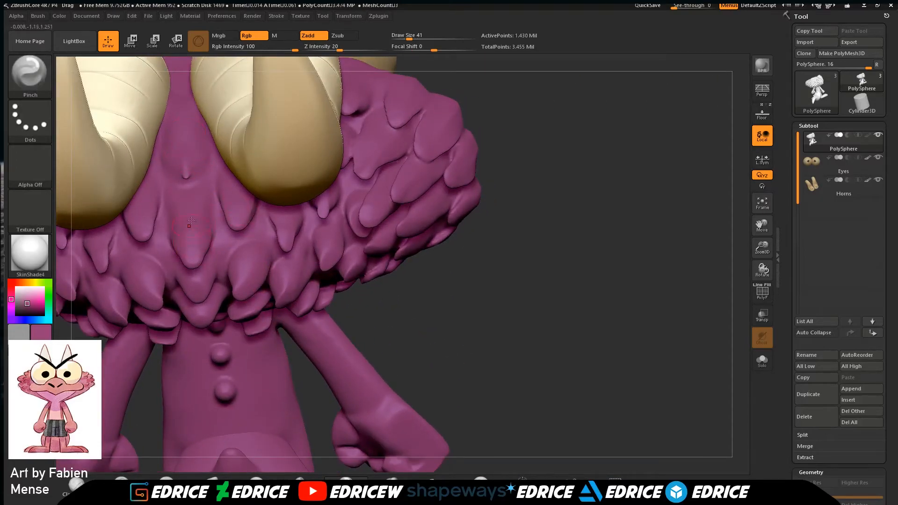
left_click_drag(191, 256, 185, 229)
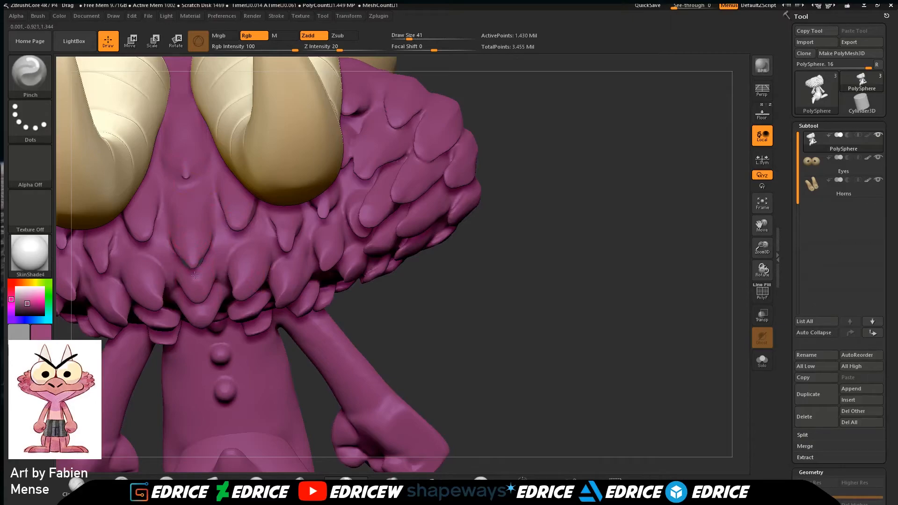
left_click_drag(529, 200, 205, 282)
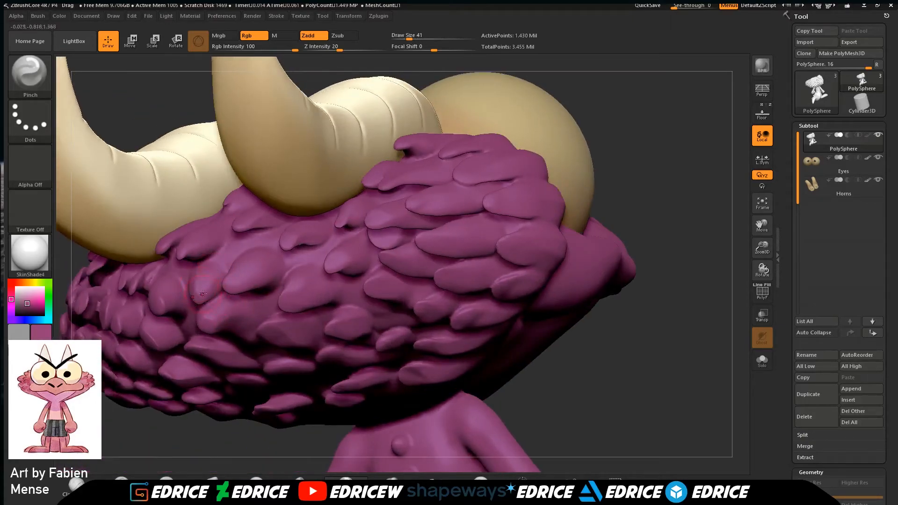
left_click_drag(224, 442, 216, 311)
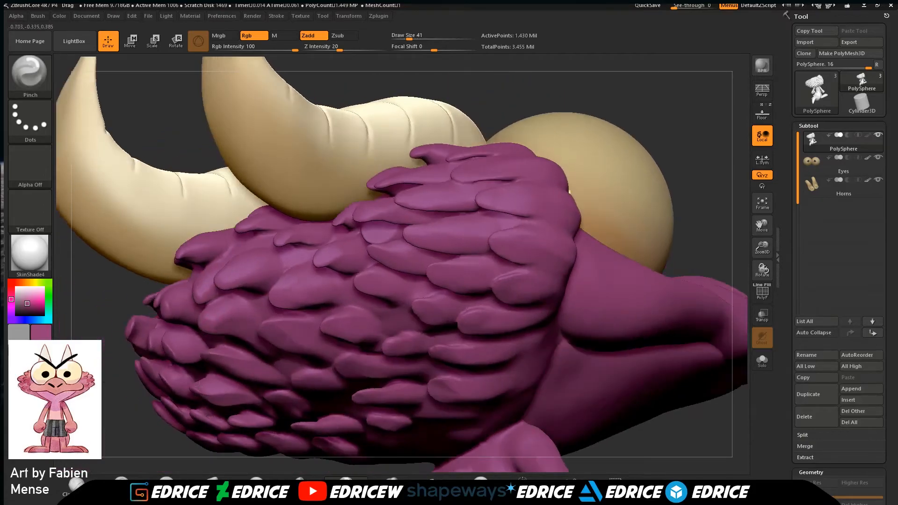
left_click_drag(132, 434, 219, 328)
mouse_move(407, 203)
left_mouse_down()
mouse_move(427, 194)
mouse_move(409, 189)
left_mouse_up()
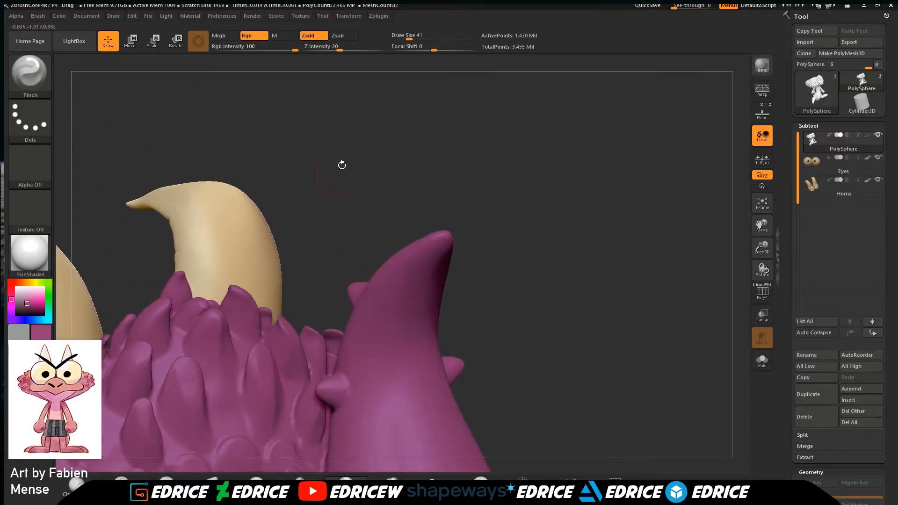
Raise the Draw Size to 68 and pinch the rows of feathers on the underside of the head.
left_click_drag(410, 39, 415, 39)
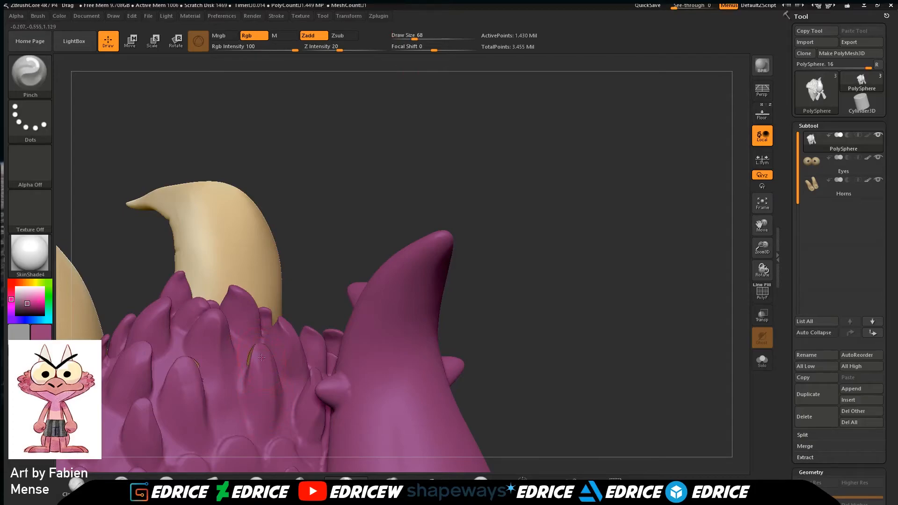
left_click_drag(762, 226, 768, 187)
left_click_drag(693, 207, 690, 189)
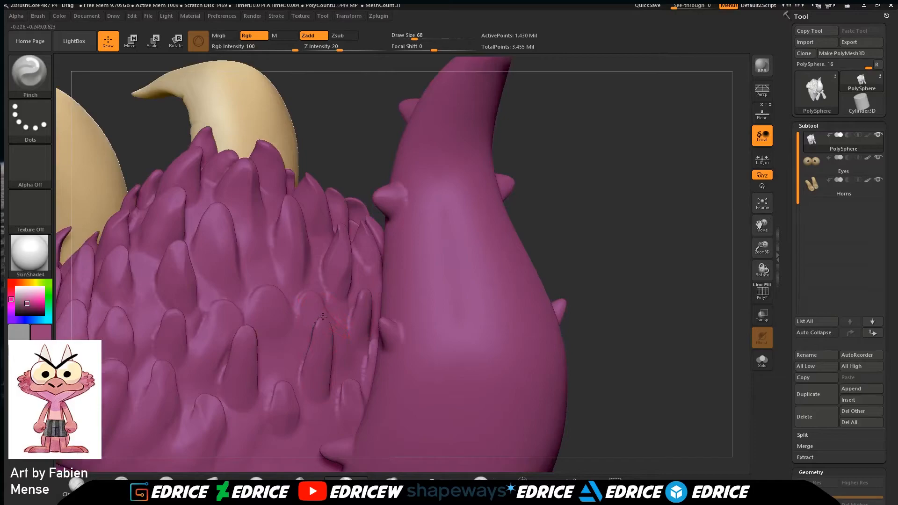
left_click_drag(324, 323, 322, 344)
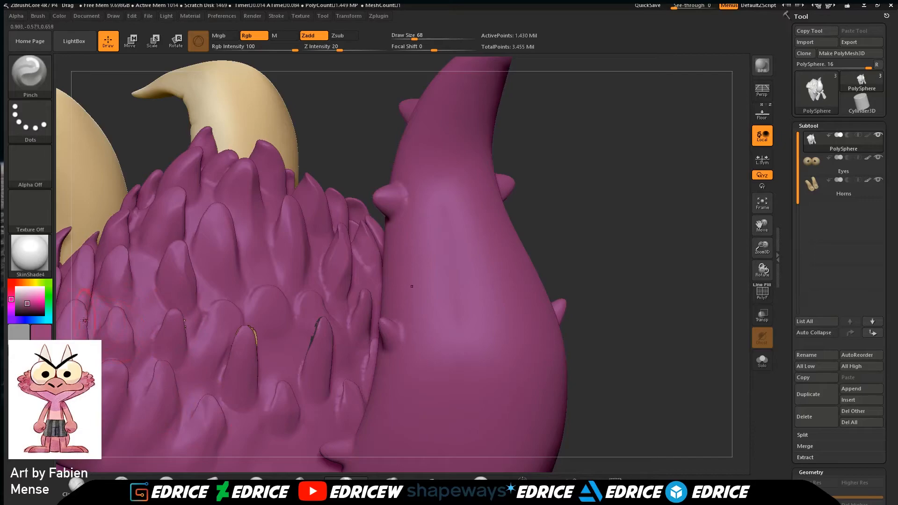
left_click_drag(762, 222, 869, 199)
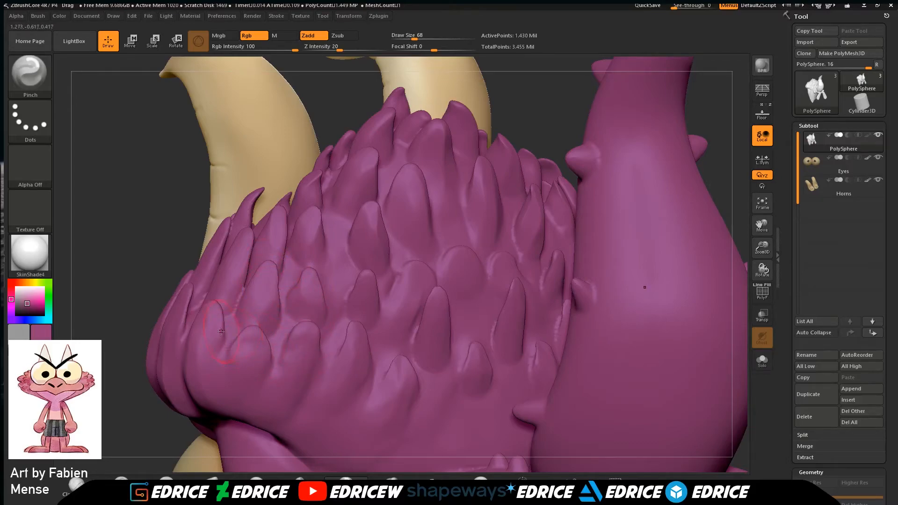
left_click_drag(128, 397, 299, 383)
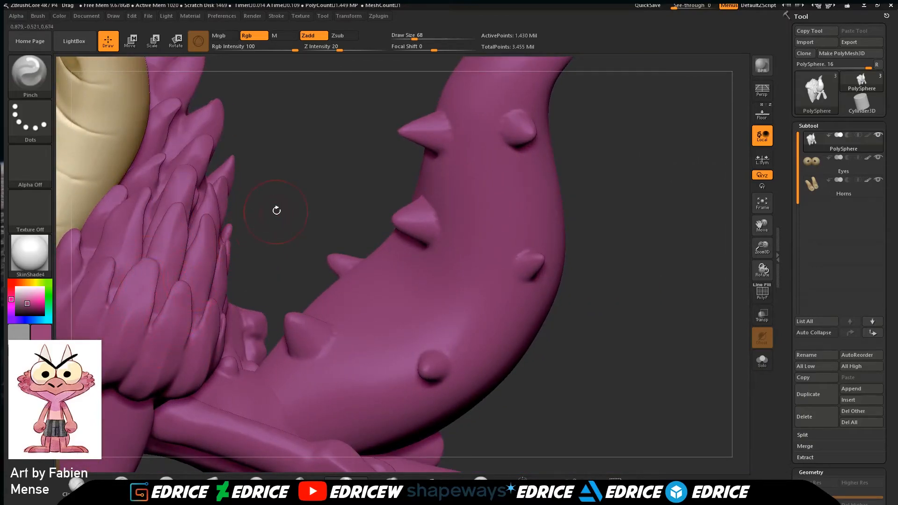
Smooth and pinch the feathers along the lower side of the head, and remesh the body.
left_click_drag(275, 213, 285, 205)
left_click_drag(126, 276, 101, 299, "shift")
left_click_drag(145, 199, 91, 278, "shift")
mouse_move(174, 156)
left_mouse_down("shift")
mouse_move(175, 187)
mouse_move(197, 140)
left_mouse_up("shift")
mouse_move(306, 121)
left_mouse_down()
mouse_move(261, 123)
mouse_move(159, 158)
left_mouse_up()
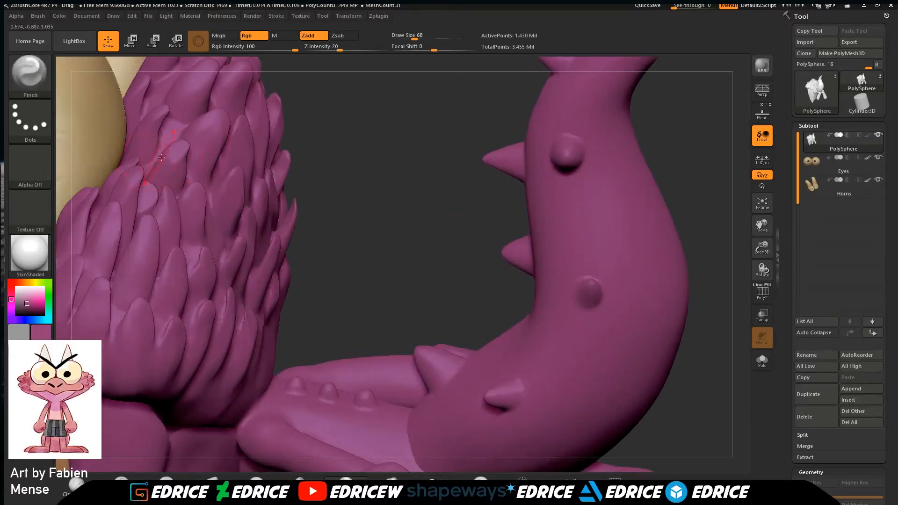
mouse_move(236, 229)
left_mouse_down("shift")
mouse_move(213, 323)
mouse_move(260, 297)
mouse_move(290, 306)
left_mouse_up("shift")
left_click_drag(346, 301, 287, 312)
left_click_drag(262, 351, 276, 323, "shift")
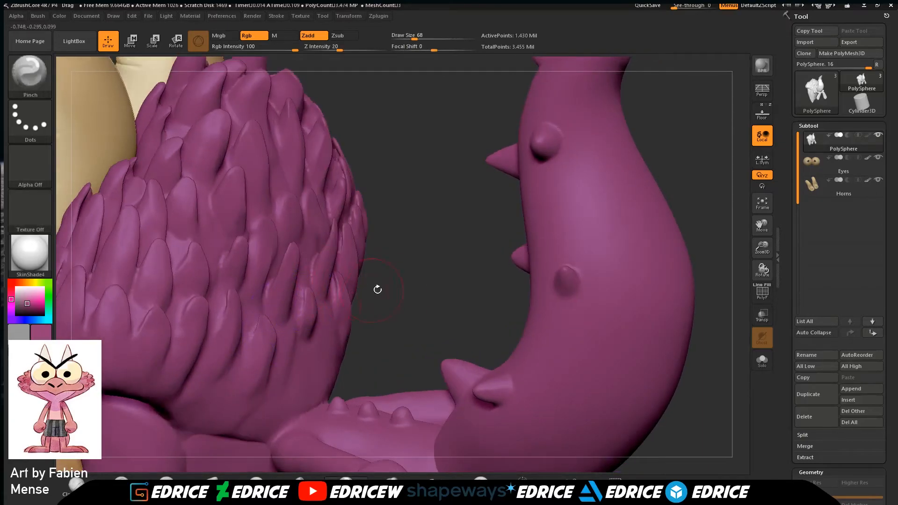
left_click_drag(368, 290, 403, 295)
left_click_drag(399, 240, 389, 280, "ctrl")
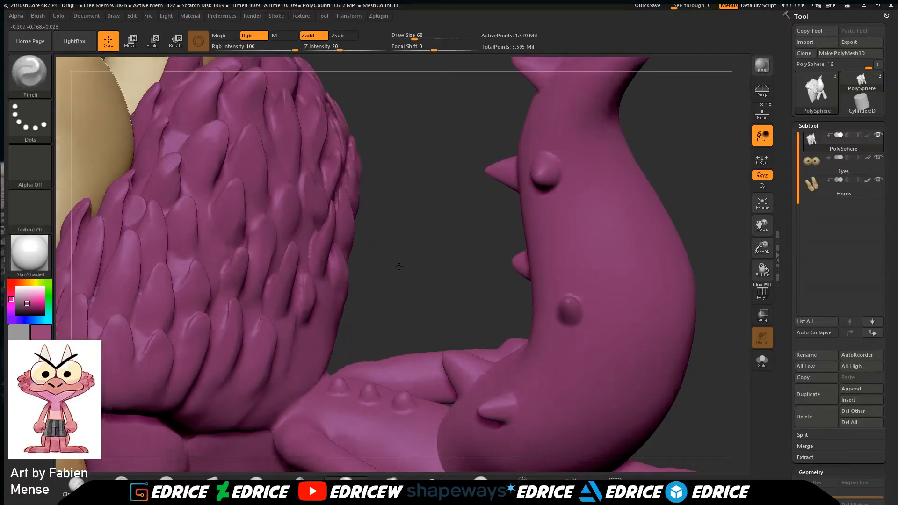
Examine the whole character from the side and front, and inspect the snout around the nostril up close.
left_click_drag(399, 266, 585, 220)
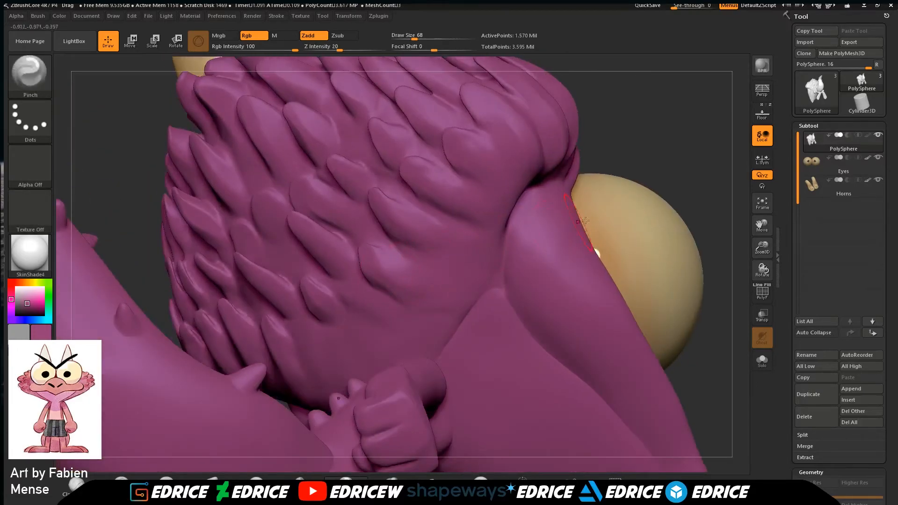
left_click(762, 206)
left_click_drag(743, 244, 723, 269)
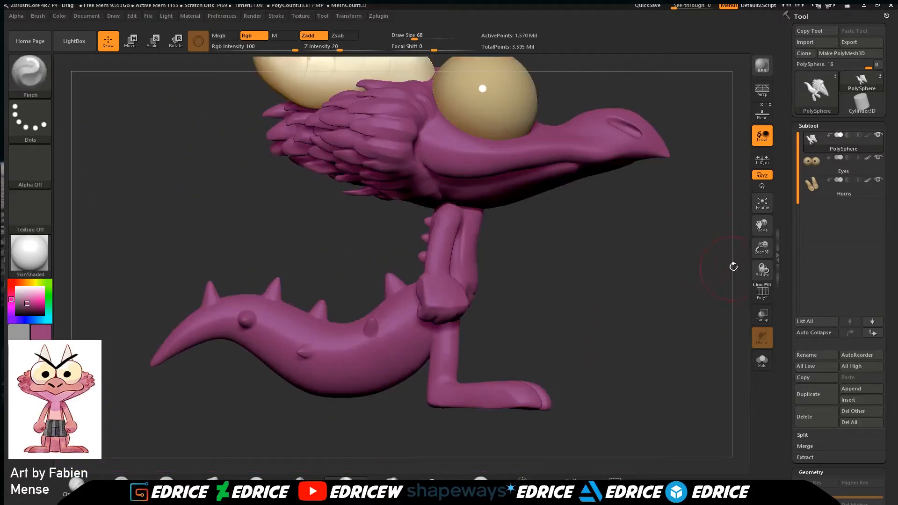
left_click_drag(767, 251, 765, 244)
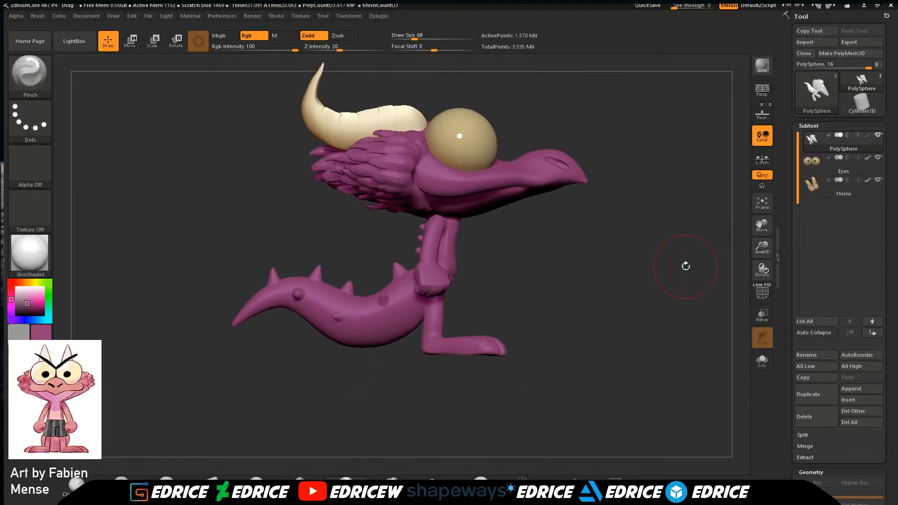
left_click_drag(632, 320, 643, 290)
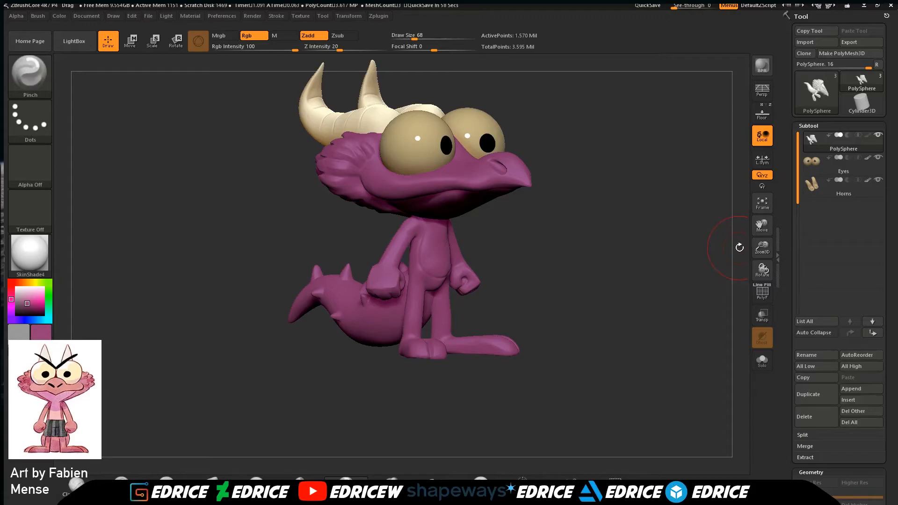
left_click_drag(636, 285, 730, 245)
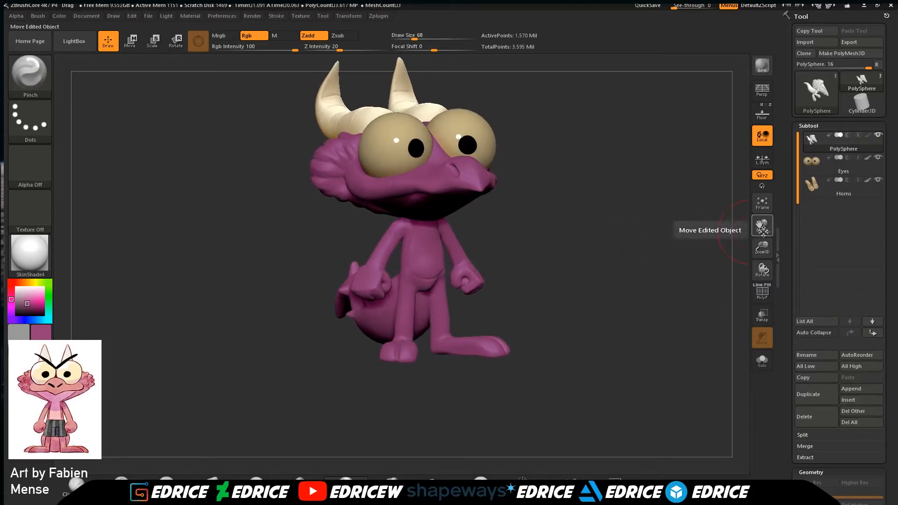
left_click_drag(762, 247, 767, 270)
left_click_drag(763, 227, 187, 393)
left_click_drag(691, 229, 703, 218)
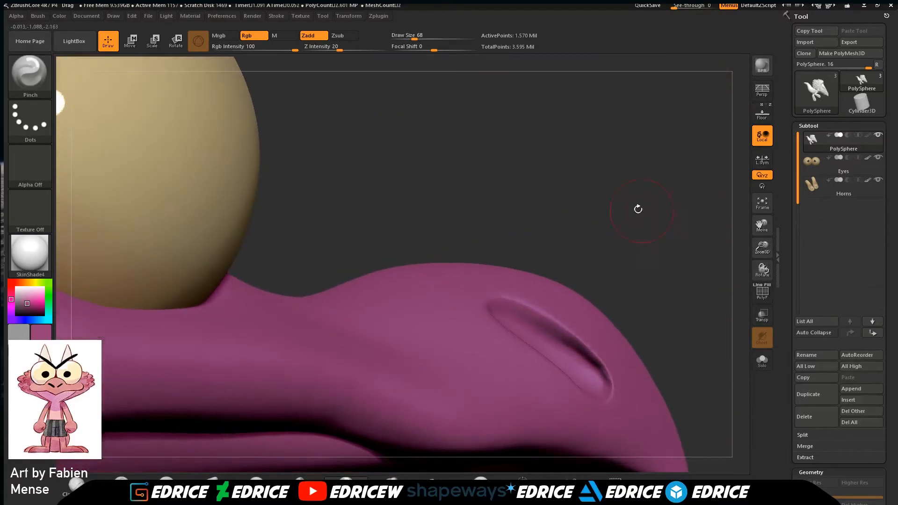
Polish and smooth the rim of the nostril on the snout with the hPolish brush at Draw Size 56.
key("b")
key("h")
key("p")
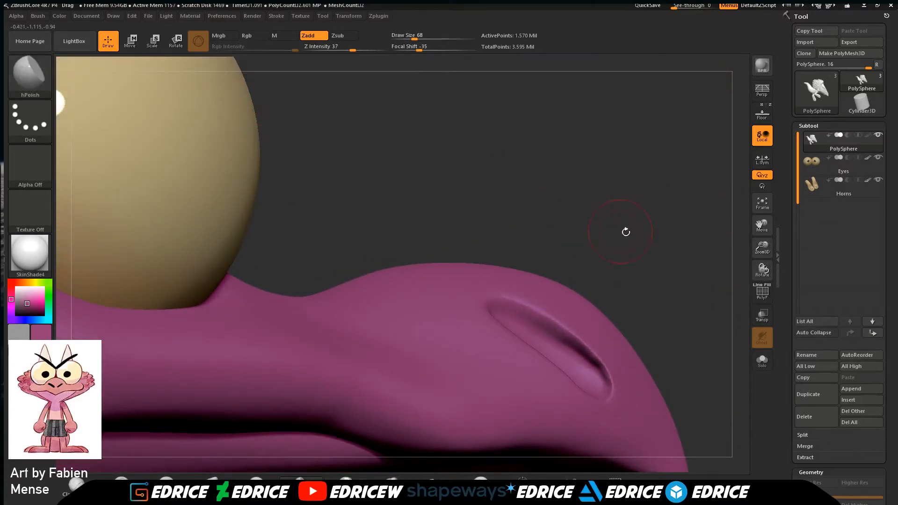
left_click_drag(623, 231, 565, 251)
left_click(412, 38)
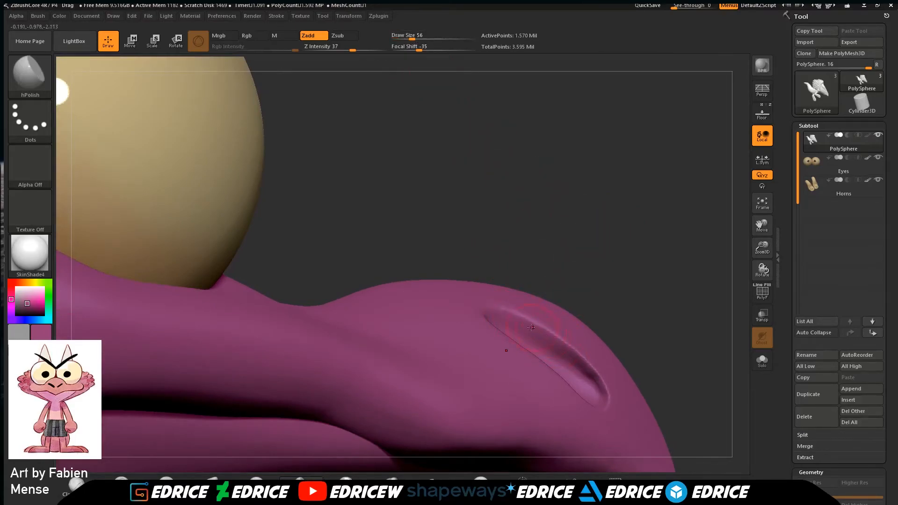
key("shift")
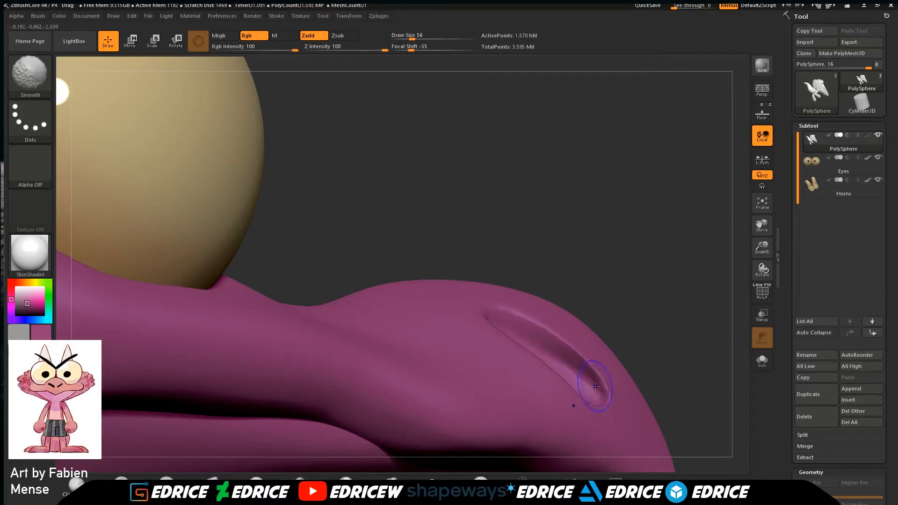
left_click_drag(585, 371, 573, 361, "shift")
left_click_drag(624, 285, 502, 375)
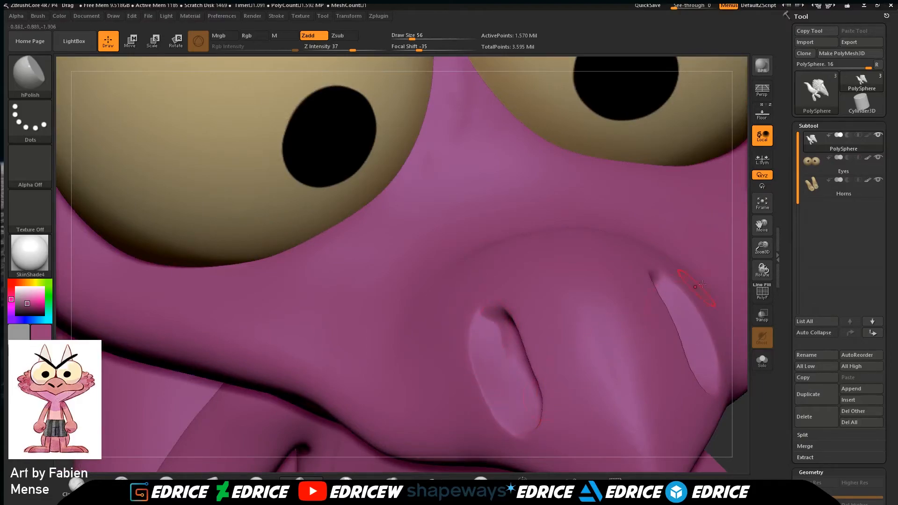
Check the whole character from the front and side, and remesh the body.
left_click(762, 206)
left_click_drag(705, 324, 731, 314)
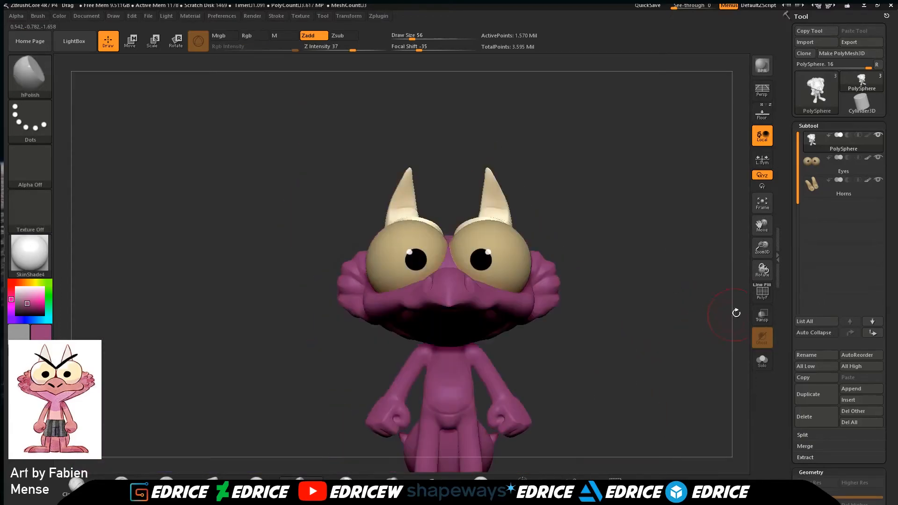
left_click_drag(762, 248, 731, 145)
mouse_move(690, 254)
left_mouse_down()
mouse_move(703, 293)
mouse_move(695, 301)
left_mouse_up()
key("ctrl")
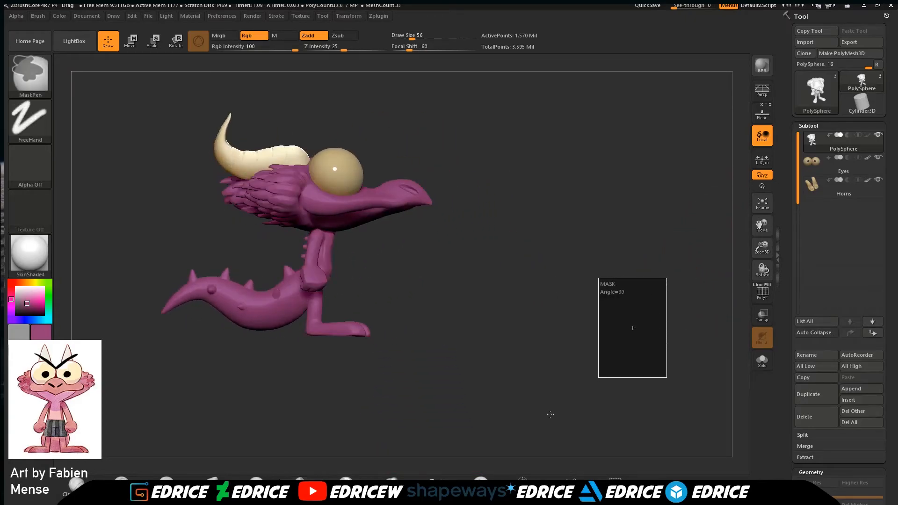
left_click_drag(764, 256, 767, 330)
left_click_drag(769, 226, 889, 99)
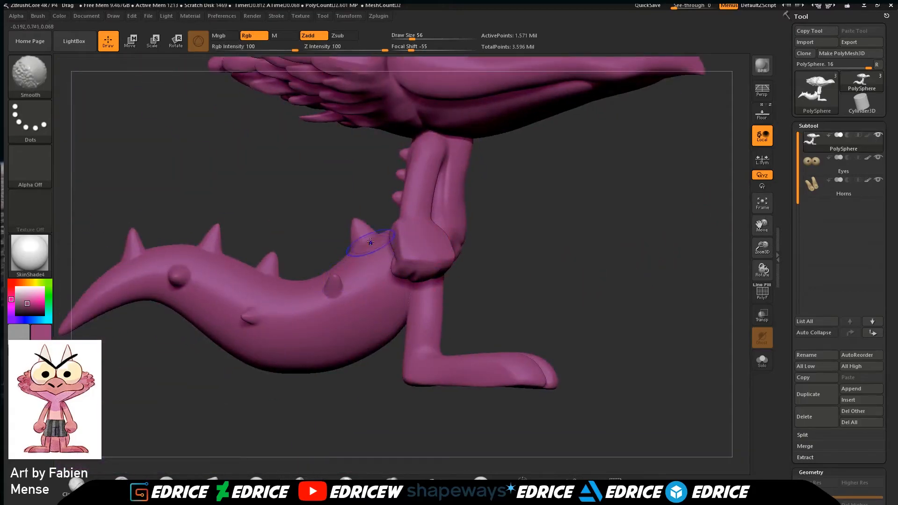
Append a Cylinder3D as a new subtool for the character's shorts.
left_click_drag(605, 254, 572, 256, "shift")
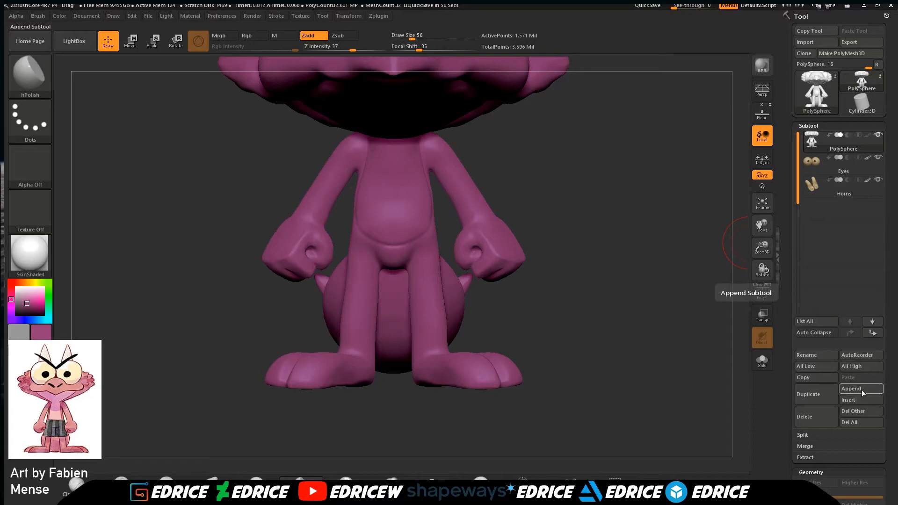
left_click(851, 399)
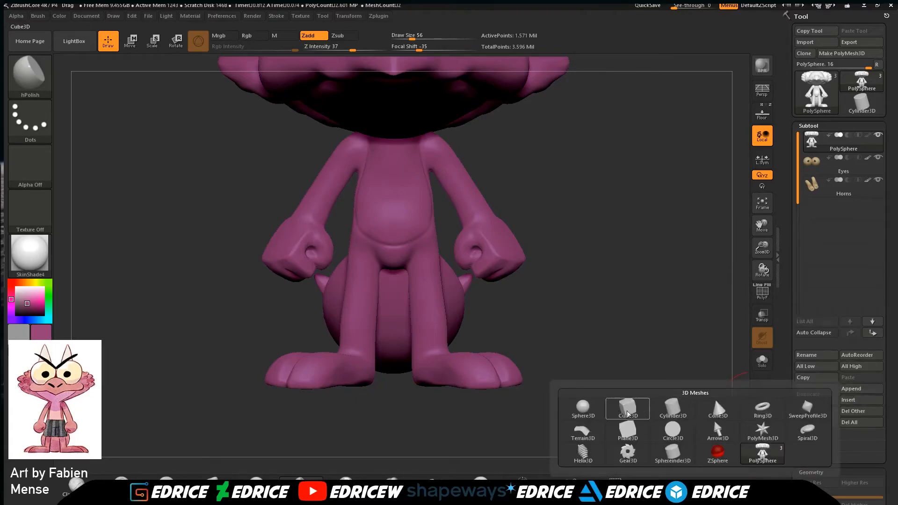
left_click(673, 409)
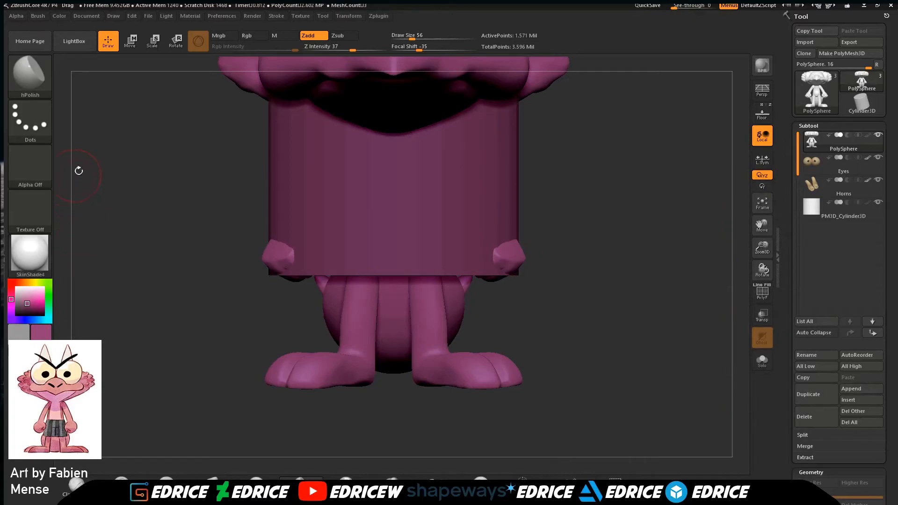
Reset the transform gizmo's orientation and centre it on the mesh, undoing the stray change to the body.
left_click(130, 45)
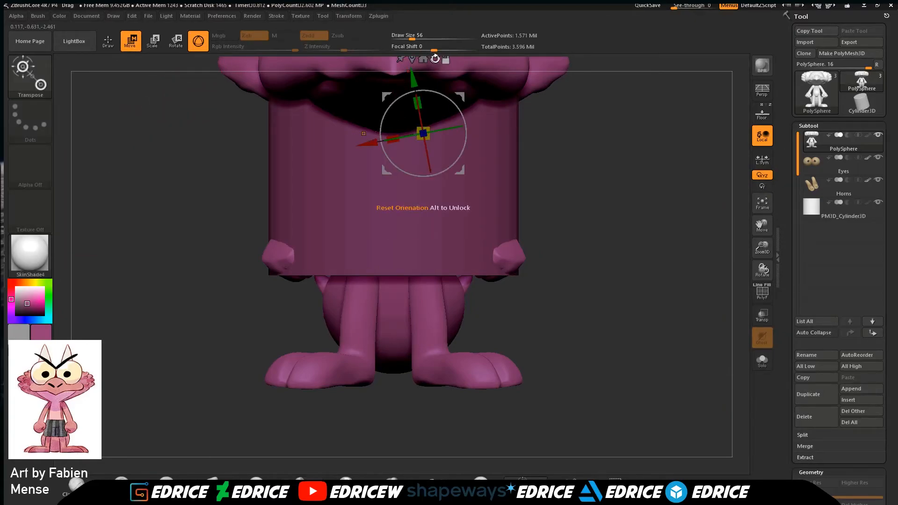
left_click(435, 58)
left_click(423, 59)
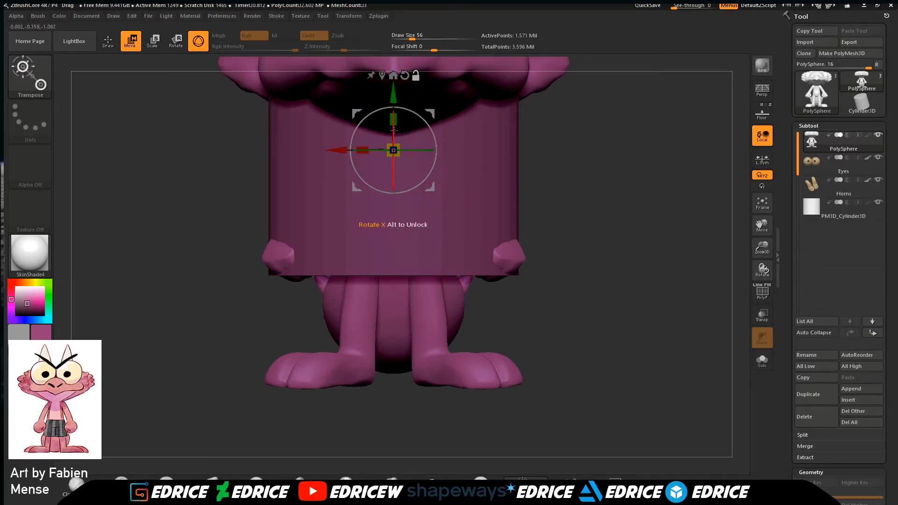
left_click_drag(394, 112, 395, 149)
key("ctrl+z")
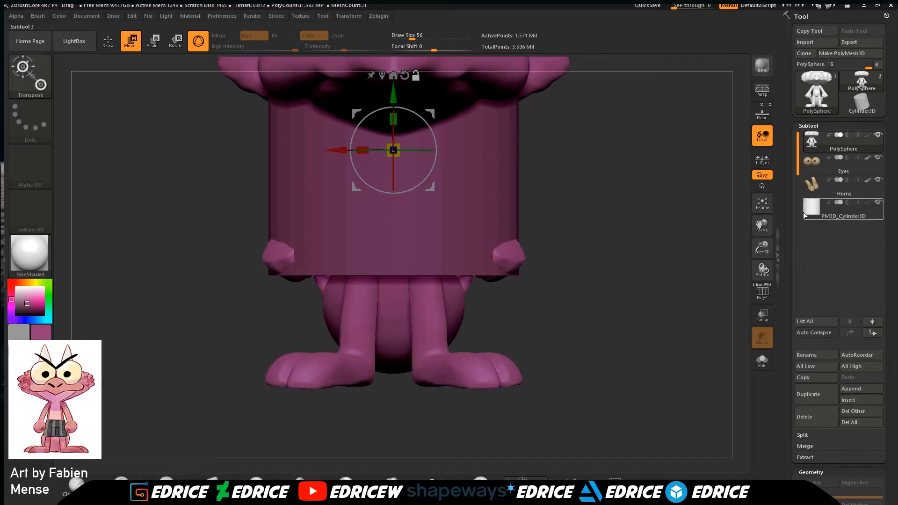
Flatten and shrink the appended cylinder, and position it around the character's hips in height and depth.
left_click(812, 208)
left_click_drag(395, 118, 393, 191)
left_click_drag(397, 234, 395, 260)
left_click_drag(570, 276, 675, 283)
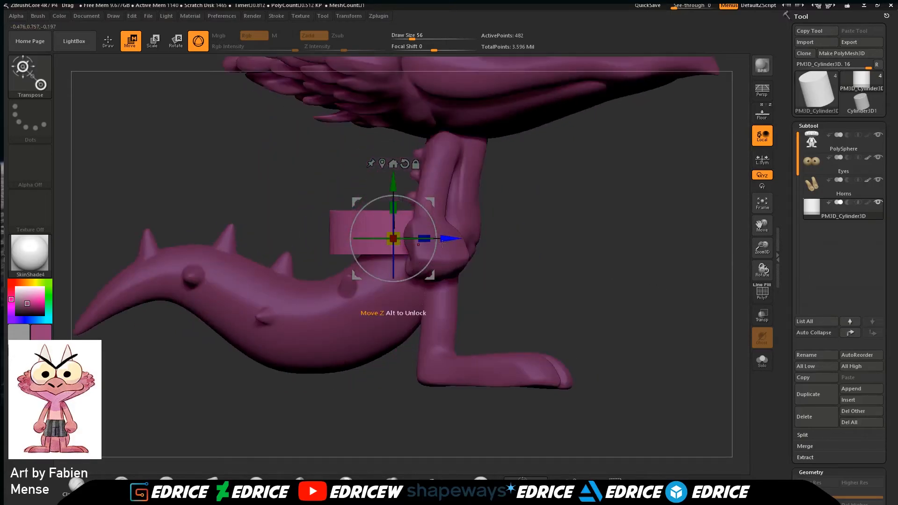
left_click_drag(453, 239, 511, 239)
left_click_drag(563, 265, 678, 284, "shift")
left_click_drag(482, 239, 462, 239)
Narrow the cylinder's width to fit closely around the character's waist.
left_click_drag(613, 248, 517, 251, "shift")
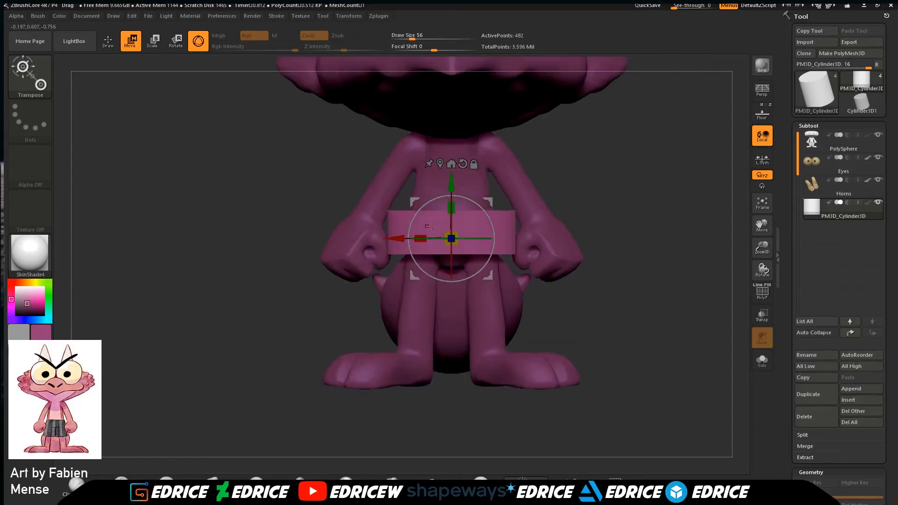
left_click_drag(422, 239, 420, 239)
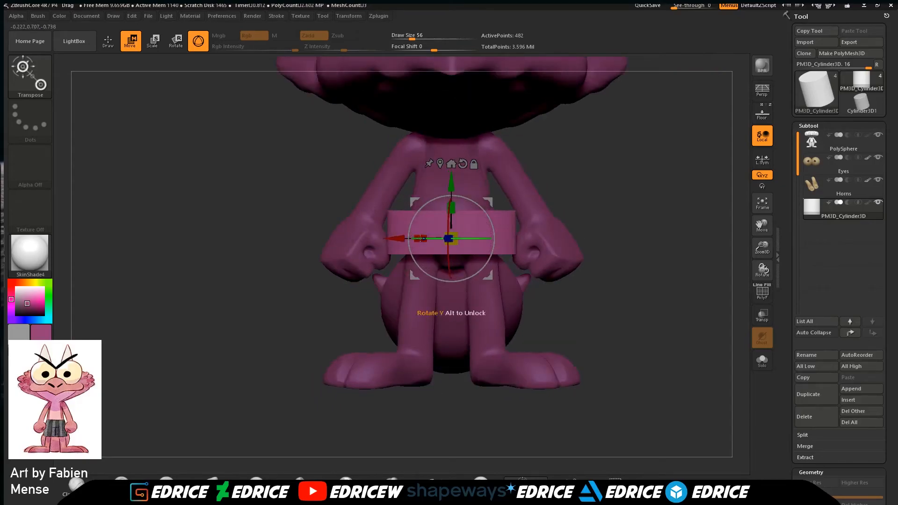
mouse_move(642, 237)
left_mouse_down()
mouse_move(660, 234)
mouse_move(651, 241)
left_mouse_up()
key("ctrl+z")
left_click_drag(422, 237, 440, 233)
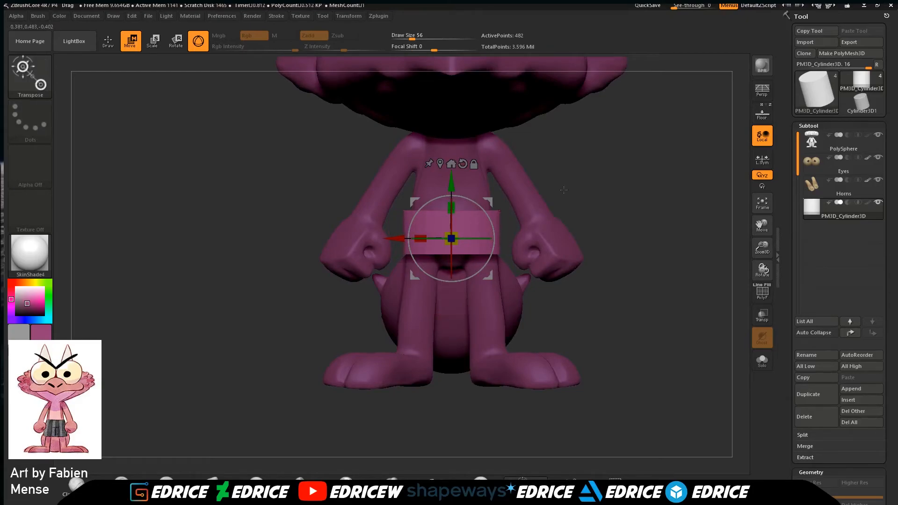
Lower the cylinder and reduce its height to match the waistband of the shorts in the front reference image.
left_click(762, 113)
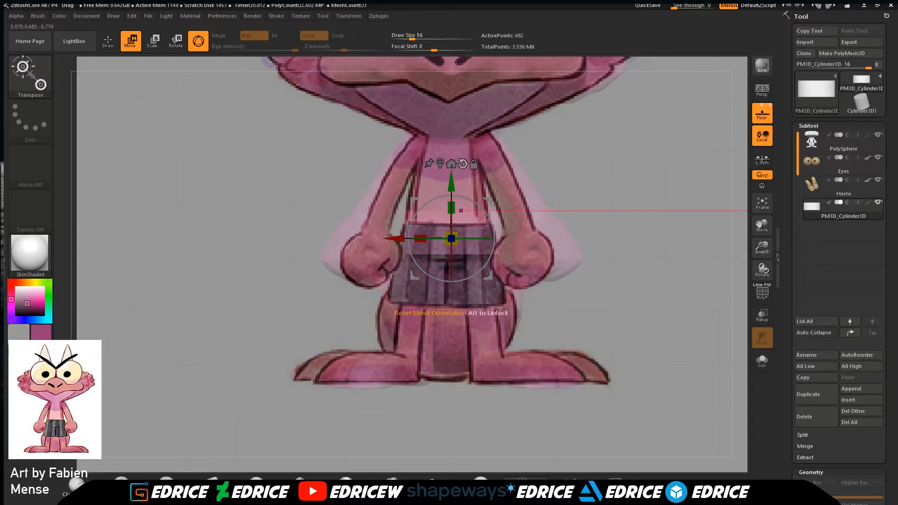
left_click_drag(452, 176, 451, 188)
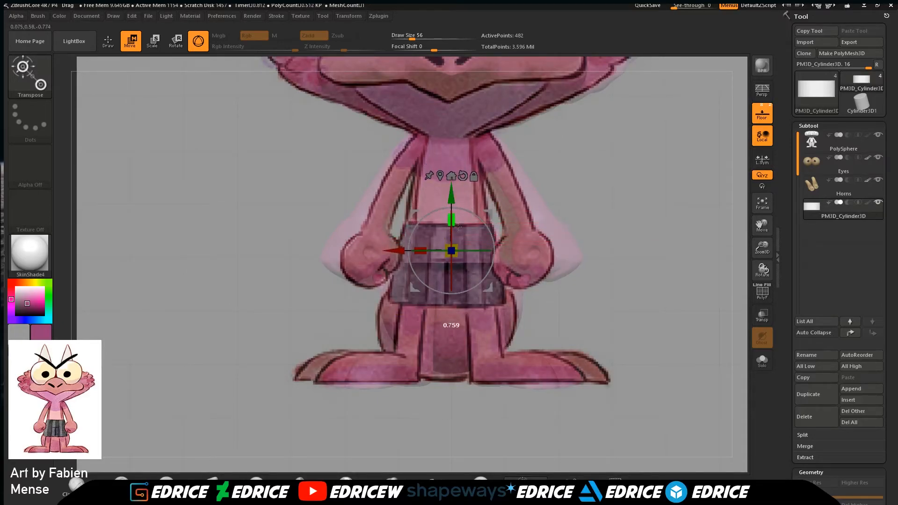
left_click_drag(451, 194, 451, 191)
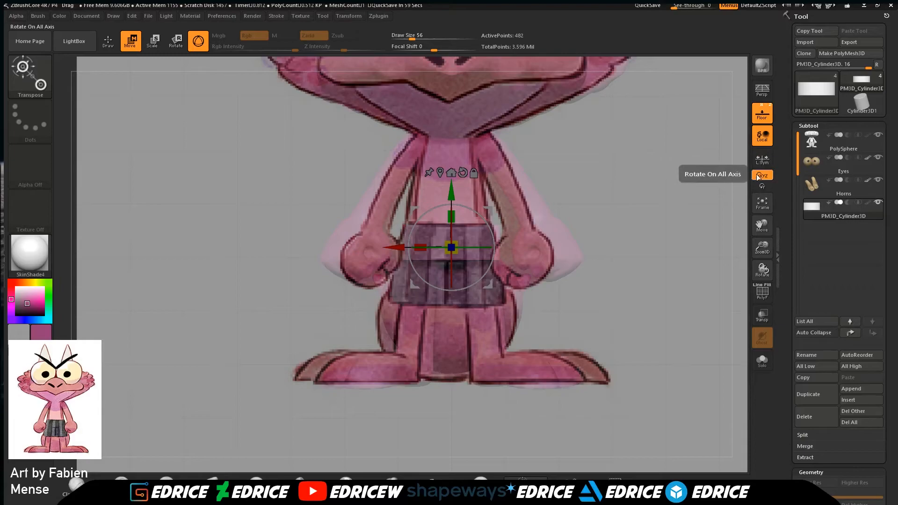
left_click(762, 113)
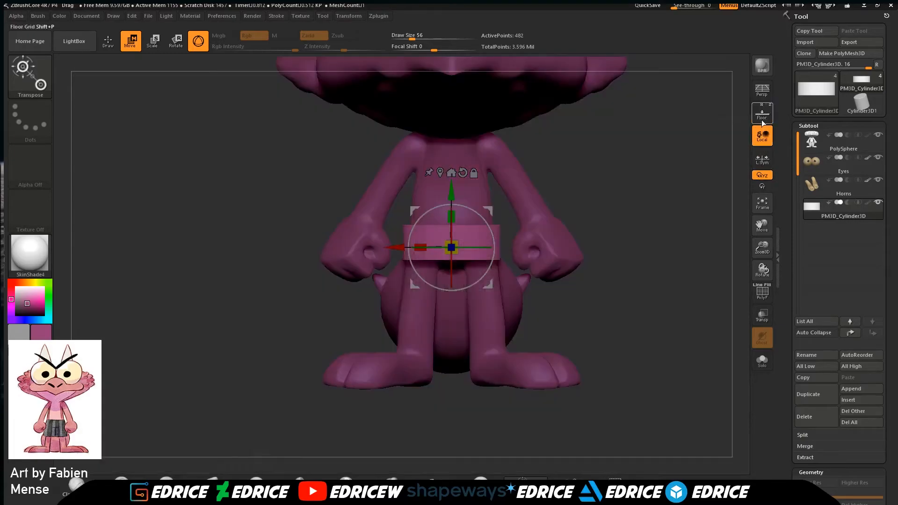
left_click_drag(668, 222, 662, 229)
left_click_drag(513, 250, 540, 269)
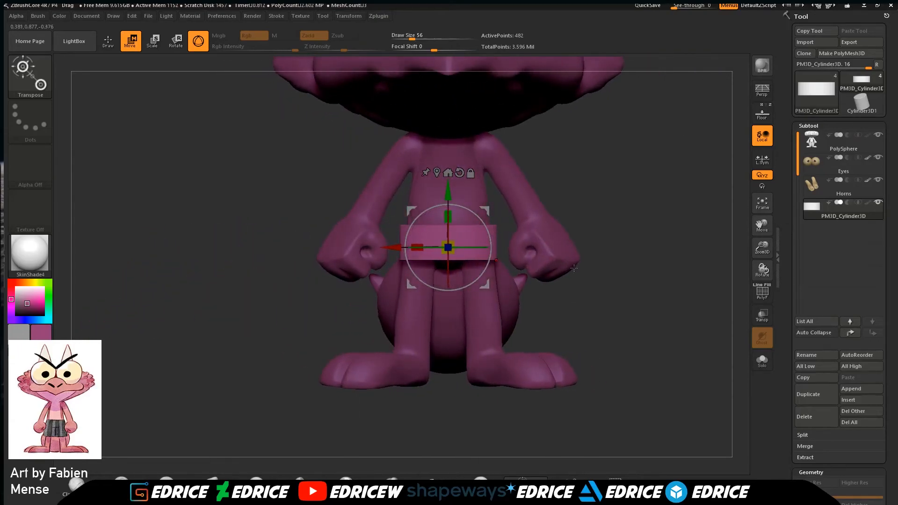
mouse_move(650, 248)
left_mouse_down()
mouse_move(664, 164)
mouse_move(648, 255)
left_mouse_up()
Switch to the IMM Primitives insert brush and choose its cylinder primitive.
key("q")
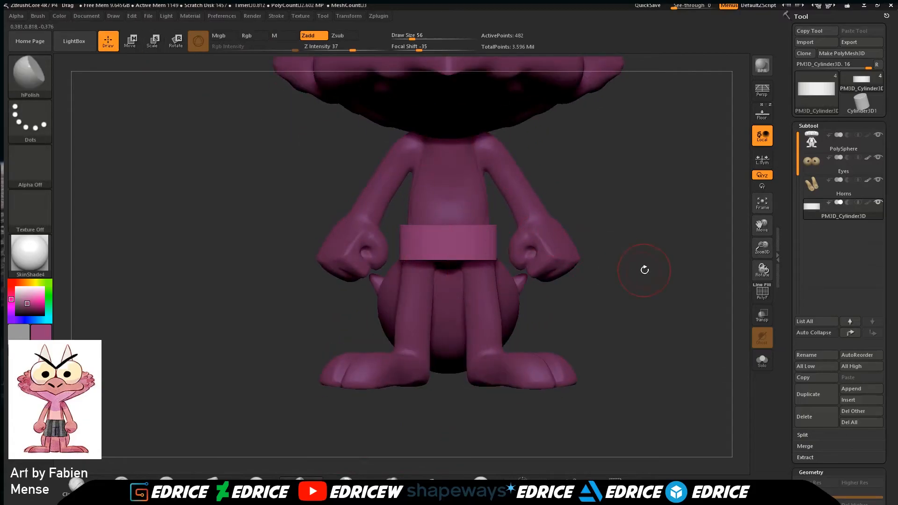
left_click(41, 83)
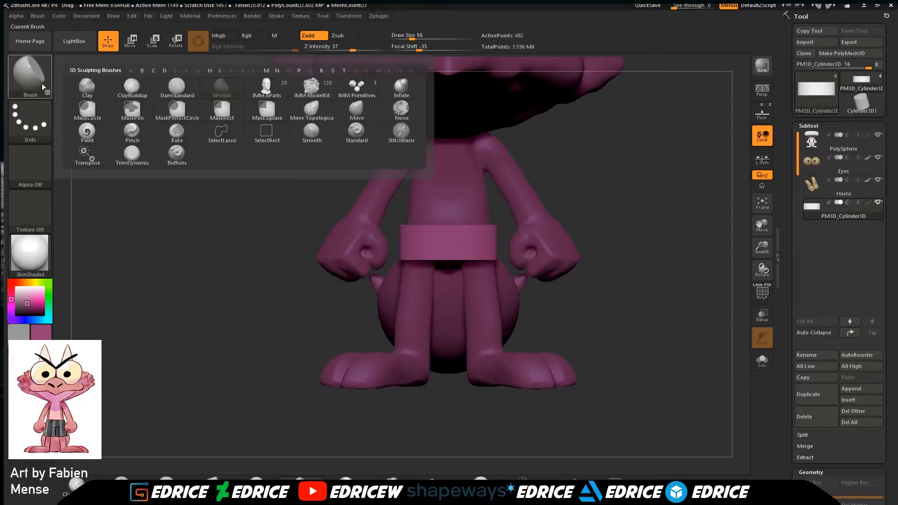
left_click(353, 90)
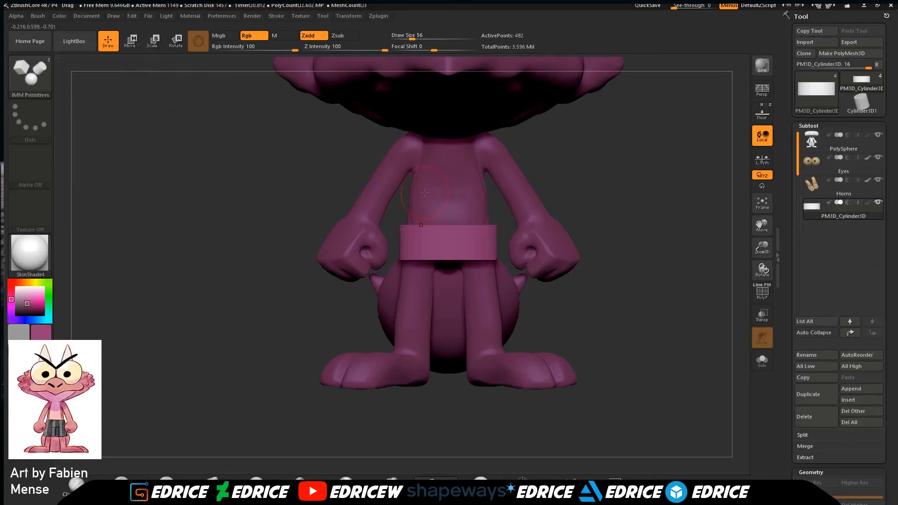
key("m")
left_click(303, 226)
Isolate the waist cylinder subtool and subdivide it, deleting its lower subdivision levels.
left_click_drag(646, 299, 718, 186)
left_click(879, 203, "shift")
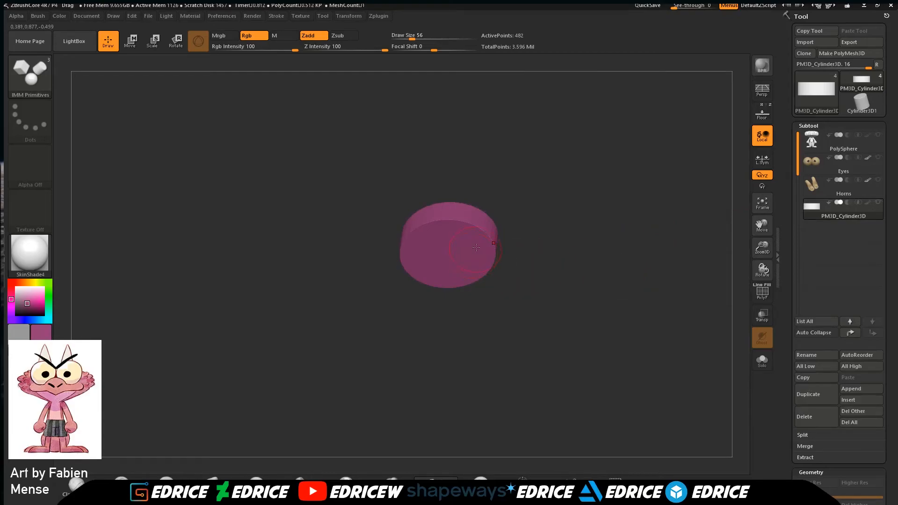
key("ctrl+d")
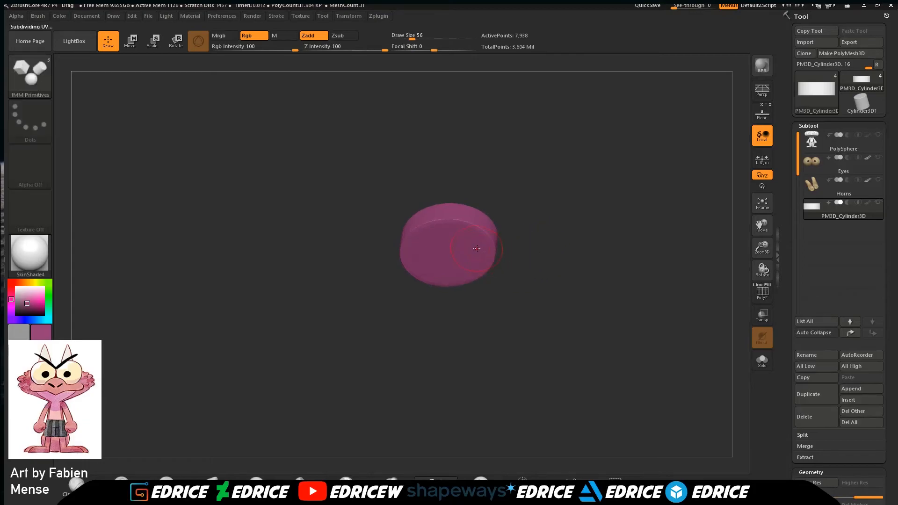
left_click_drag(476, 253, 484, 242)
scroll(872, 470, "down", 2)
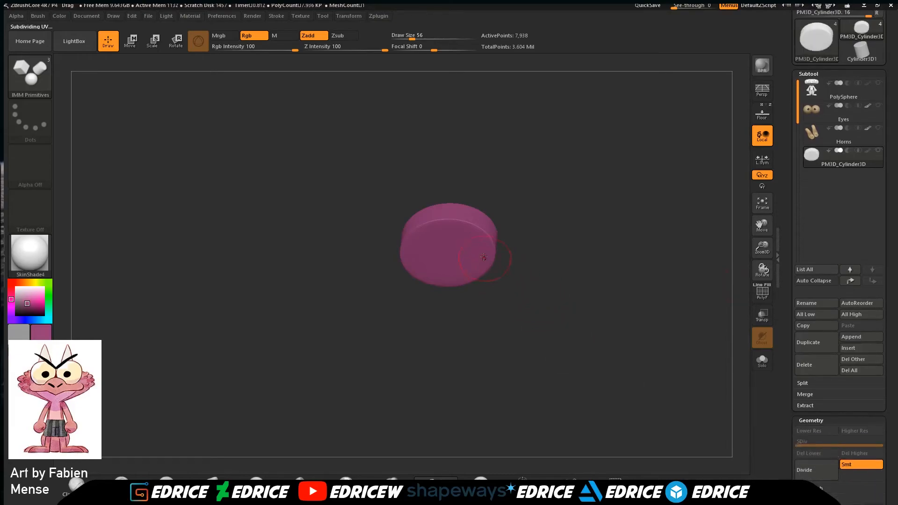
Insert a mirrored pair of cylinders on the underside of the waist cylinder for the legs of the shorts.
left_click_drag(480, 246, 487, 230)
key("ctrl+z")
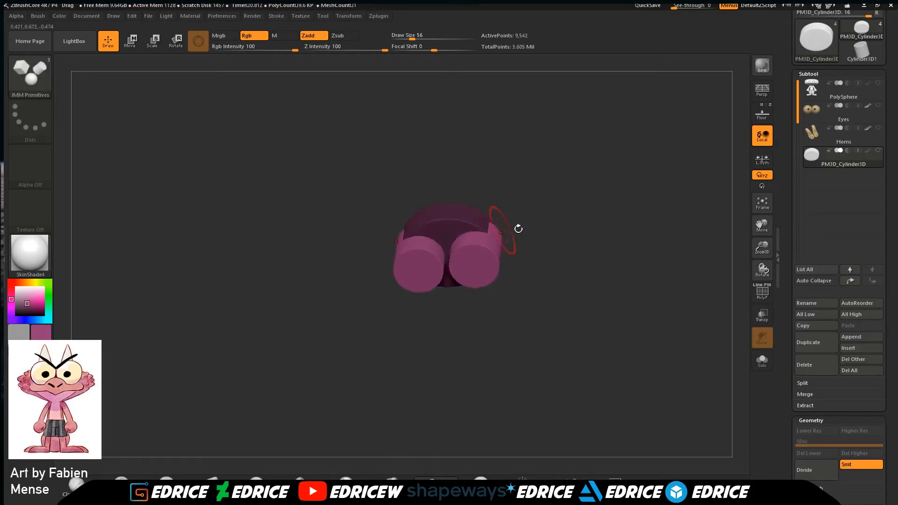
left_click_drag(539, 215, 559, 274, "shift")
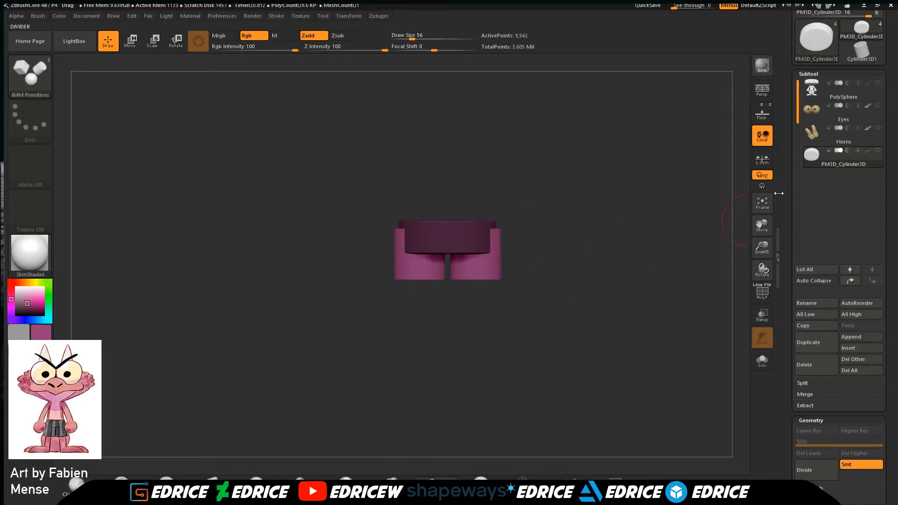
Lengthen, tilt and lower the mirrored leg cylinders with the Move gizmo to match the shorts in the front reference image.
left_click(762, 114)
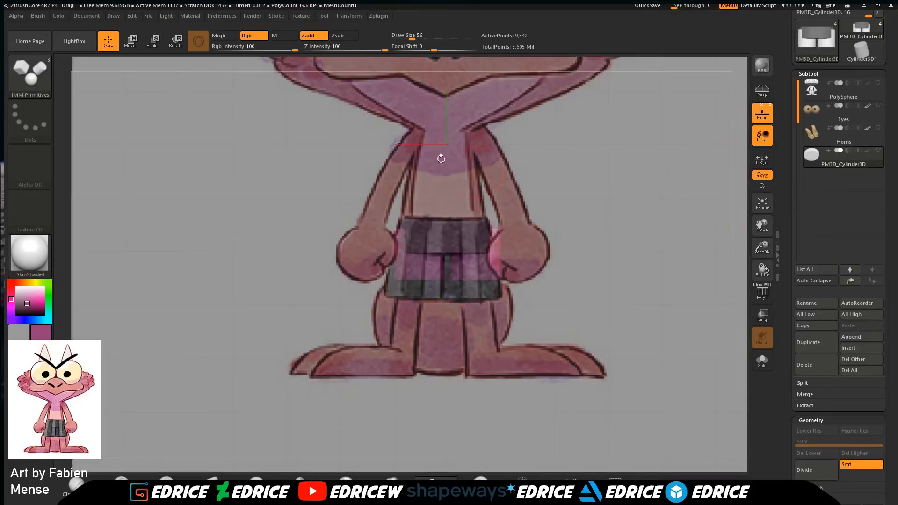
left_click(132, 41)
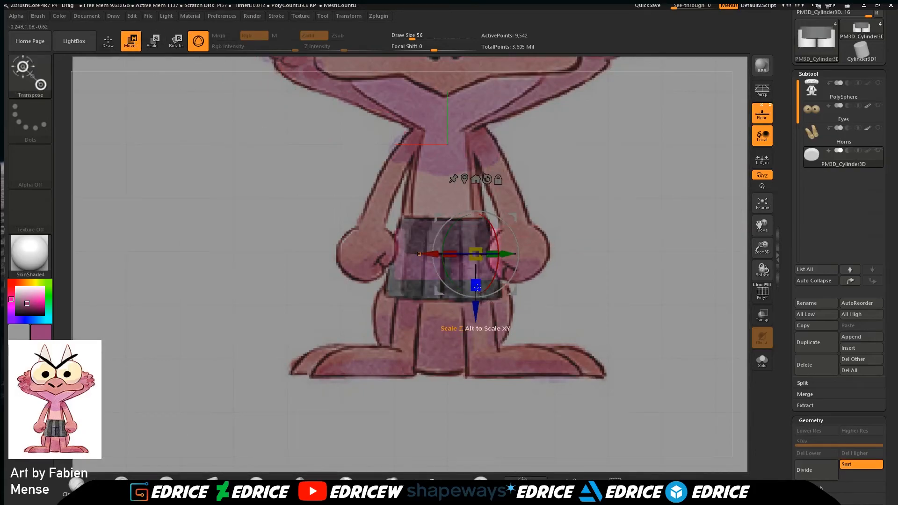
left_click_drag(477, 295, 477, 296)
left_click_drag(447, 232, 448, 240)
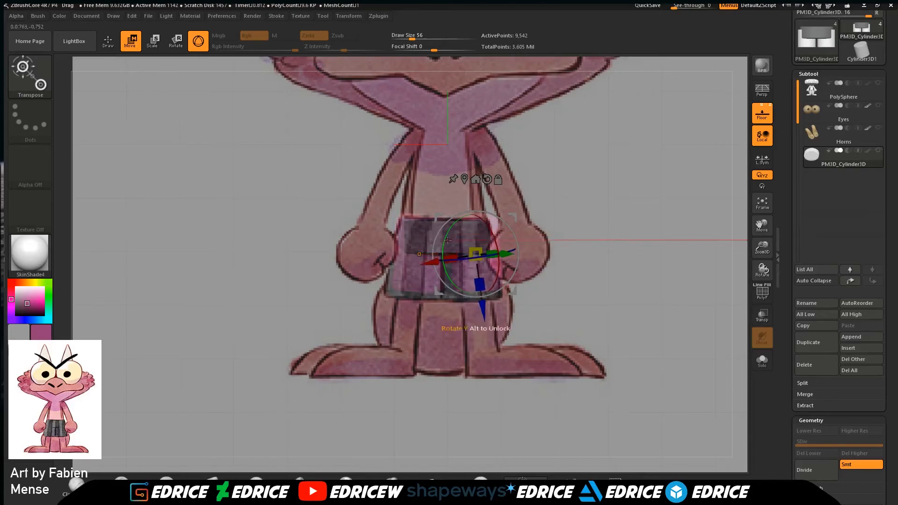
left_click_drag(480, 305, 481, 313)
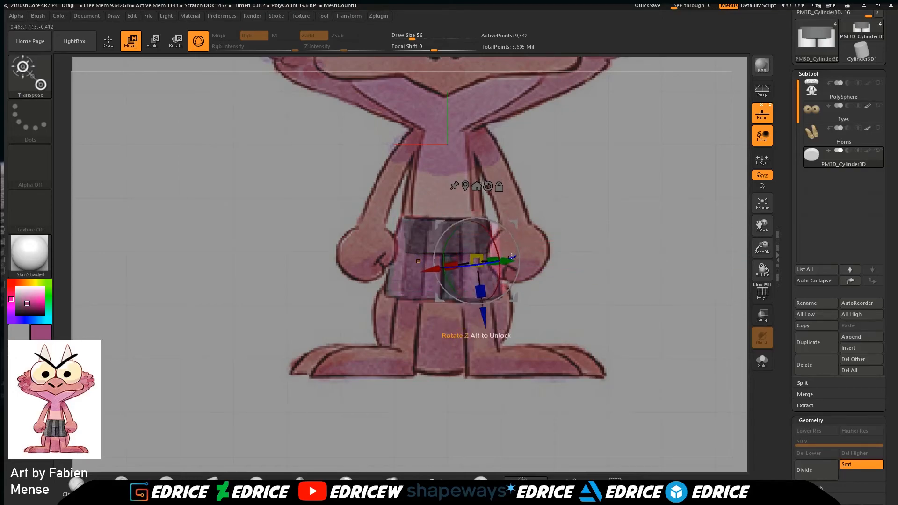
left_click_drag(434, 268, 437, 269)
Reposition and adjust the leg cylinders in depth to line up with the shorts in the side reference image.
left_click_drag(647, 286, 606, 291)
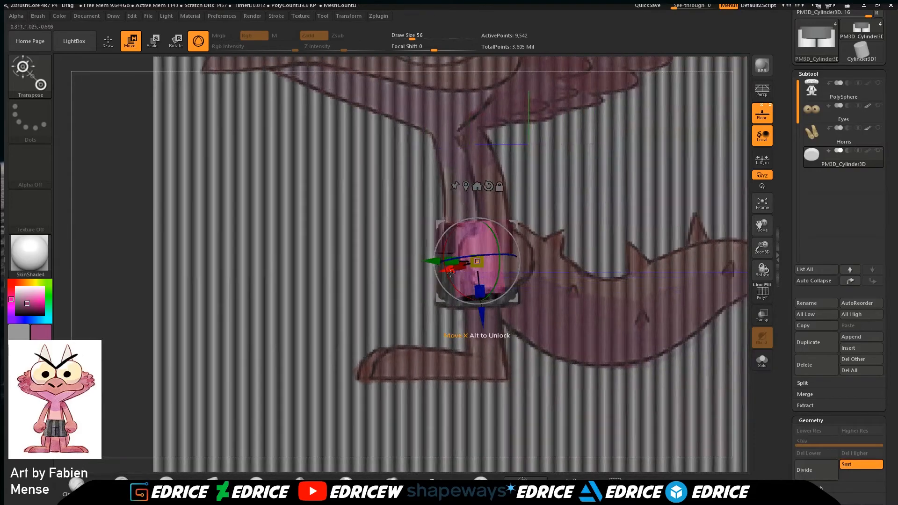
left_click_drag(453, 260, 427, 257)
left_click_drag(603, 257, 641, 254)
left_click_drag(477, 293, 477, 295)
left_click_drag(514, 223, 506, 222)
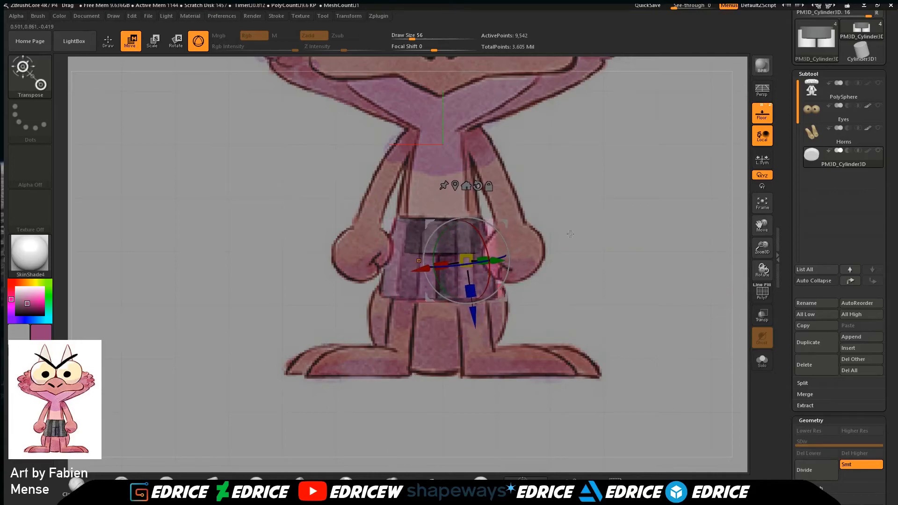
Hide the reference images and switch from the transform gizmo to the Move Topological brush.
left_click(765, 118)
mouse_move(600, 222)
left_mouse_down()
mouse_move(640, 228)
mouse_move(549, 256)
mouse_move(598, 237)
left_mouse_up()
left_click(108, 42)
mouse_move(668, 280)
left_mouse_down()
mouse_move(633, 325)
mouse_move(606, 319)
left_mouse_up()
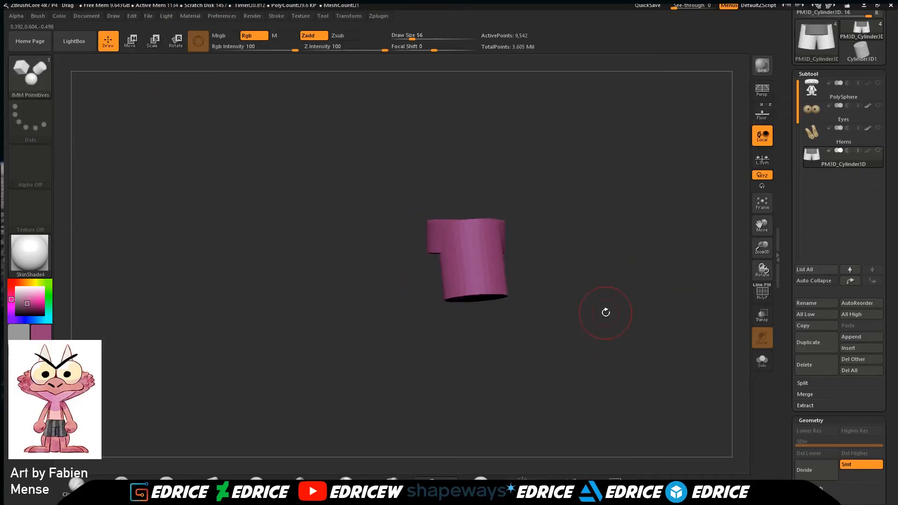
left_click(35, 83)
left_click(320, 113)
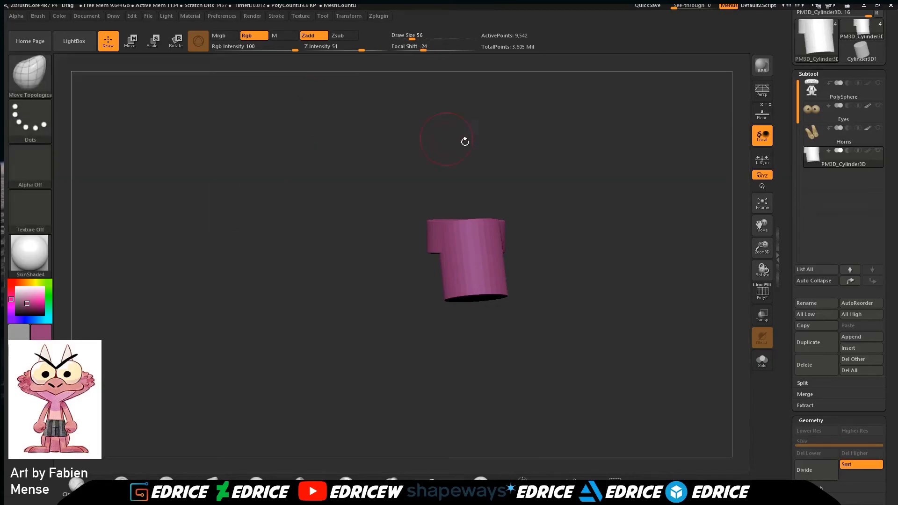
left_click_drag(447, 136, 496, 93, "shift")
left_click_drag(433, 50, 423, 50)
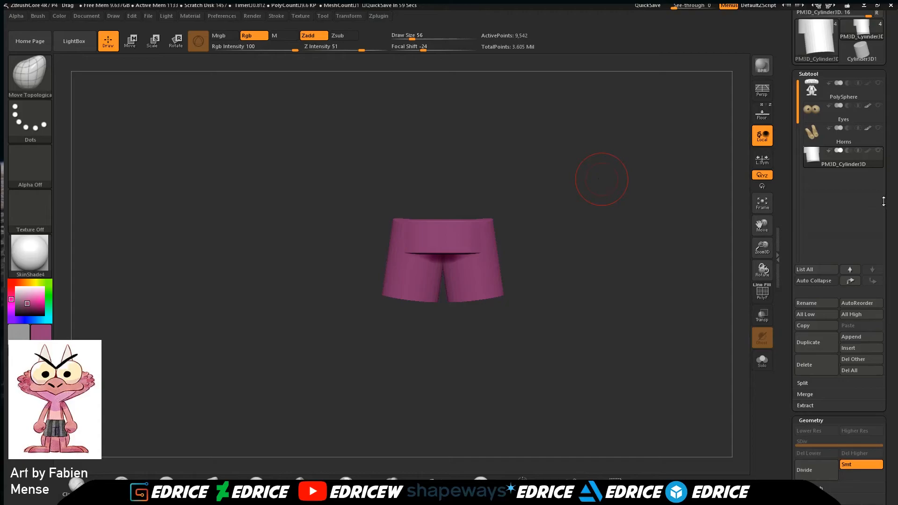
Show the reference images again and colour the shorts black for comparison in the front view.
left_click(765, 115)
left_click_drag(717, 252, 713, 248)
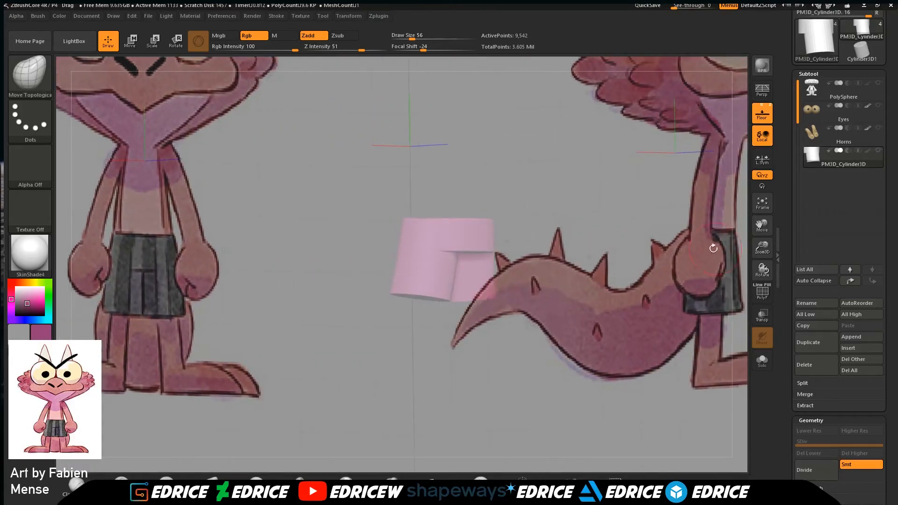
left_click(17, 313)
left_click_drag(343, 361, 336, 352, "shift")
mouse_move(585, 341)
left_mouse_down()
mouse_move(597, 341)
mouse_move(587, 339)
left_mouse_up()
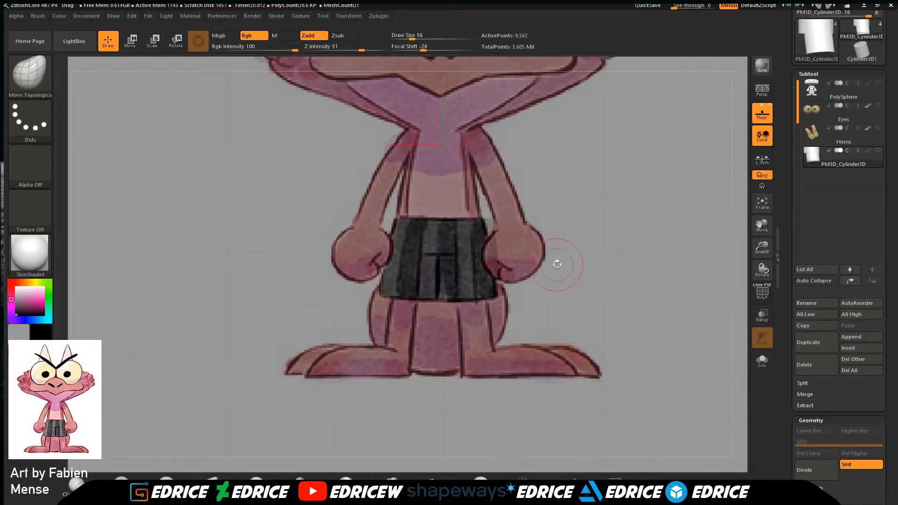
Reshape the shorts with the Move and Move Topological brushes at draw size 145 to fit the front and side references.
left_click_drag(424, 39, 426, 39)
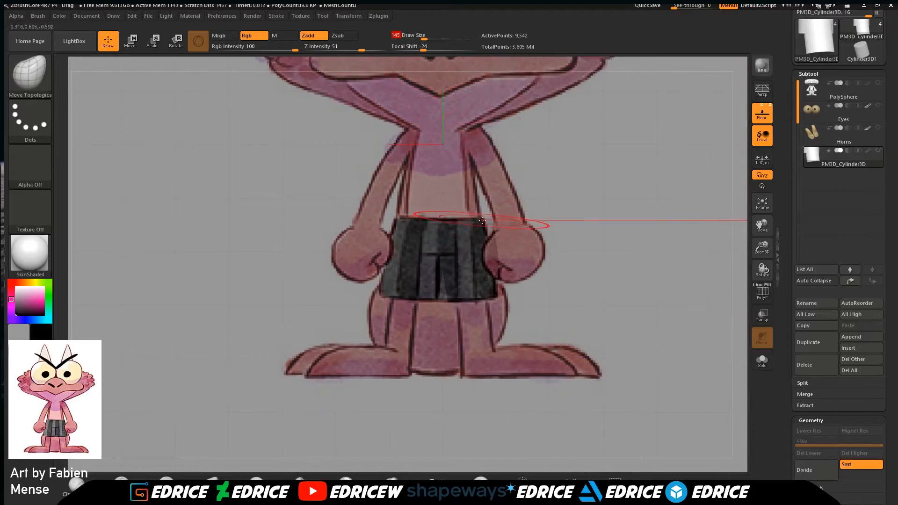
left_click_drag(538, 248, 590, 285)
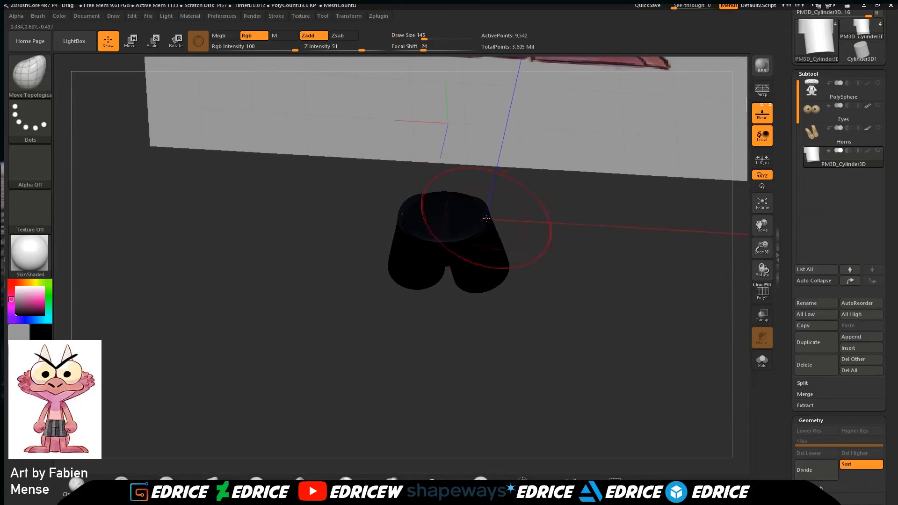
key("b")
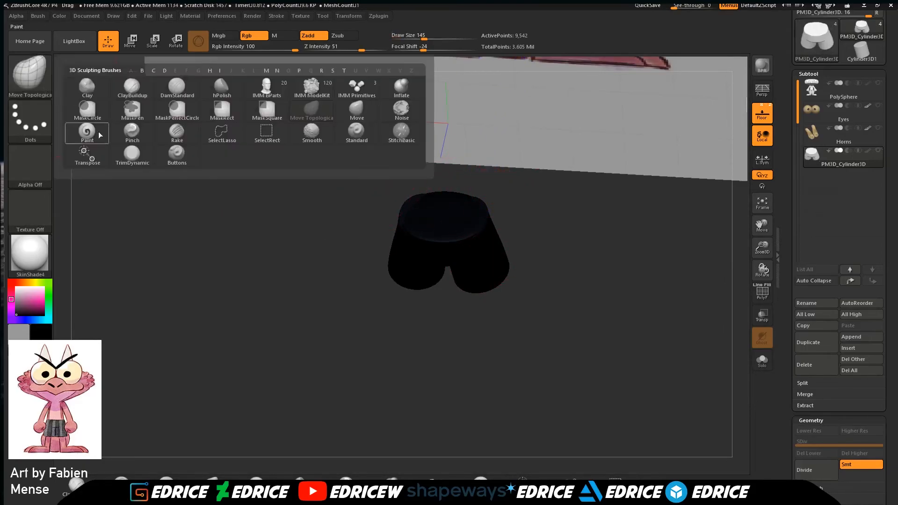
left_click(366, 117)
mouse_move(550, 223)
left_mouse_down()
mouse_move(551, 214)
mouse_move(529, 211)
left_mouse_up()
left_click_drag(542, 248, 470, 262)
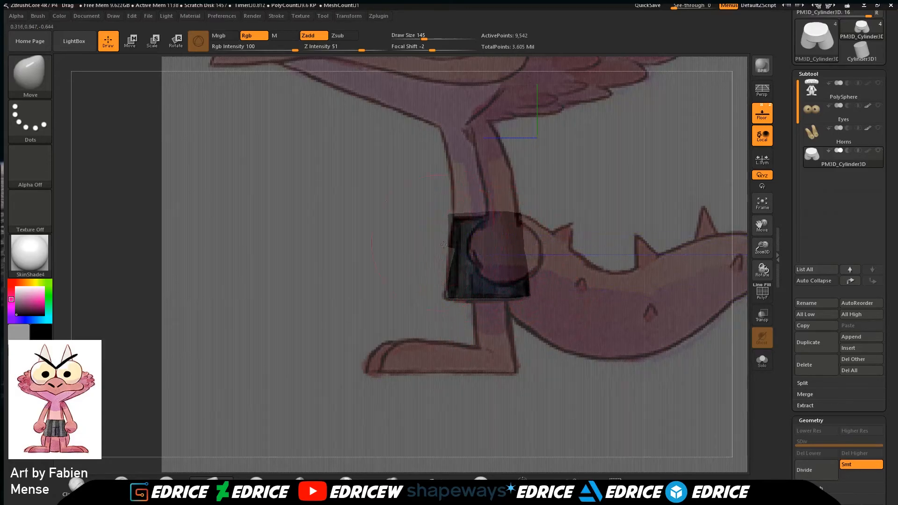
left_click(32, 82)
left_click(329, 115)
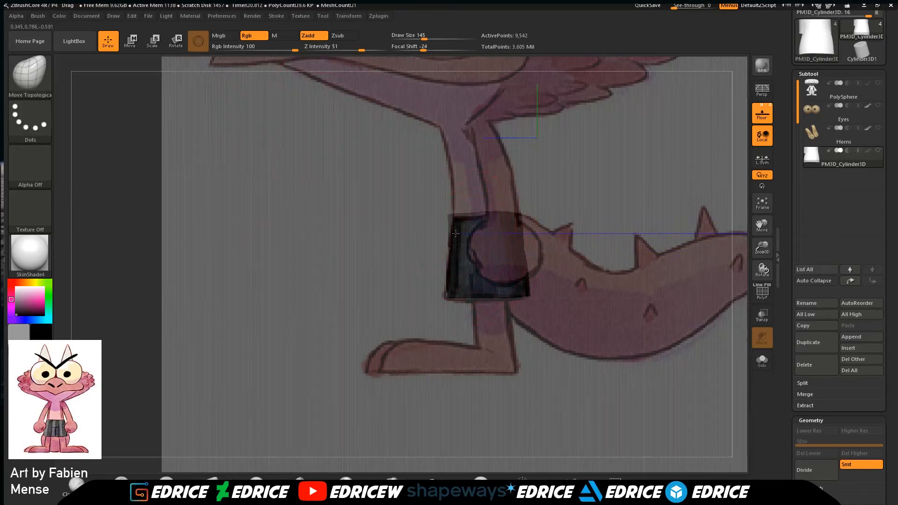
Hide the reference images and give the shorts a white colour with the MatCap Gray material.
left_click_drag(578, 266, 587, 297)
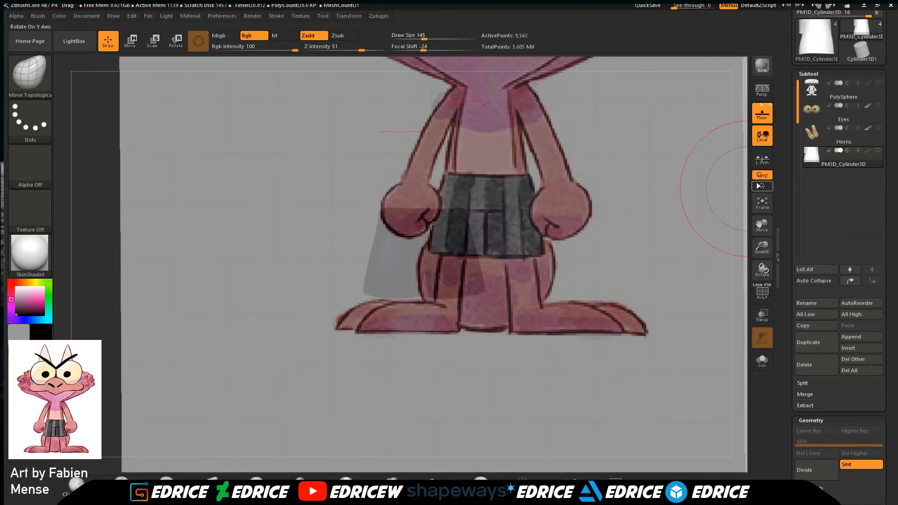
left_click(767, 120)
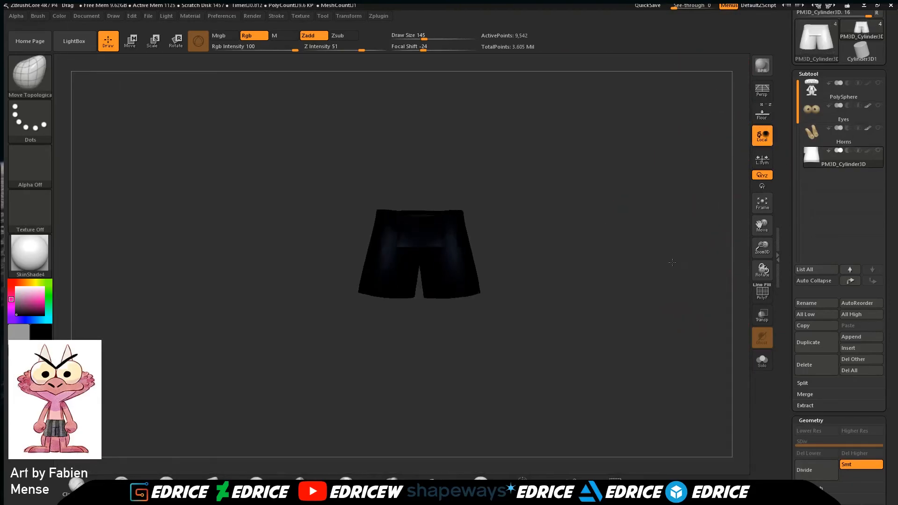
left_click(16, 289)
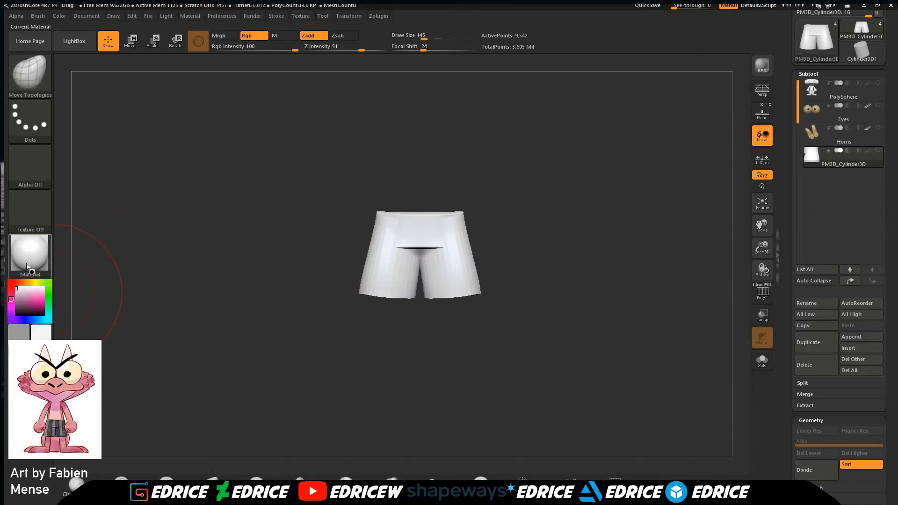
left_click(30, 253)
left_click(177, 242)
left_click_drag(200, 257, 673, 343)
Fuse the waist and leg cylinders into one mesh with DynaMesh at resolution 128.
left_click_drag(885, 371, 880, 294)
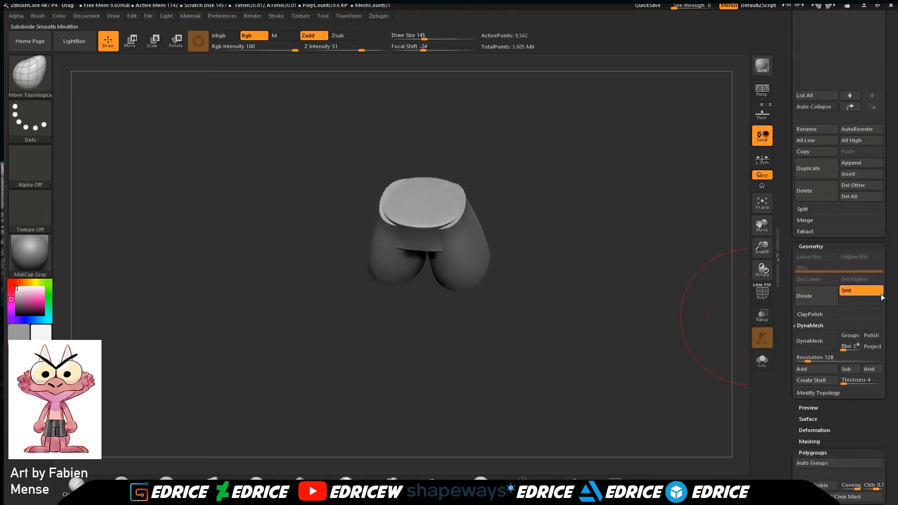
left_click(818, 341)
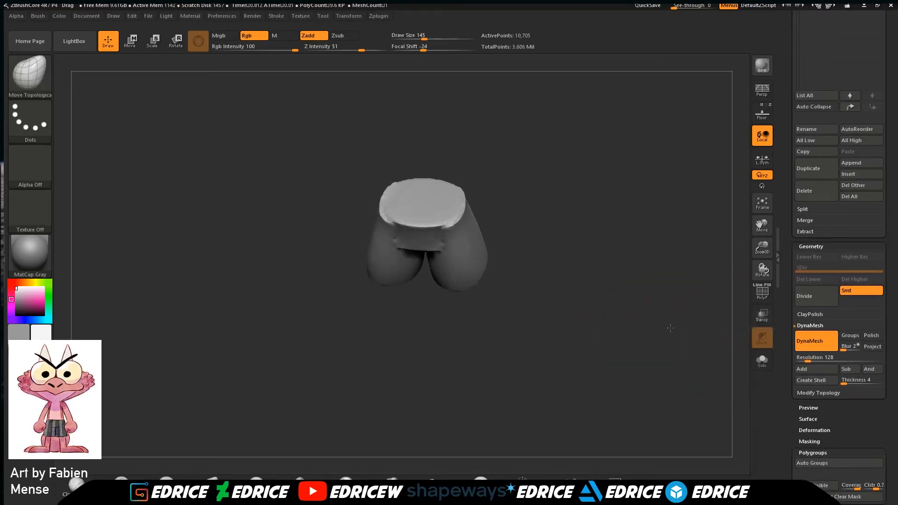
key("ctrl+z")
left_click(829, 360)
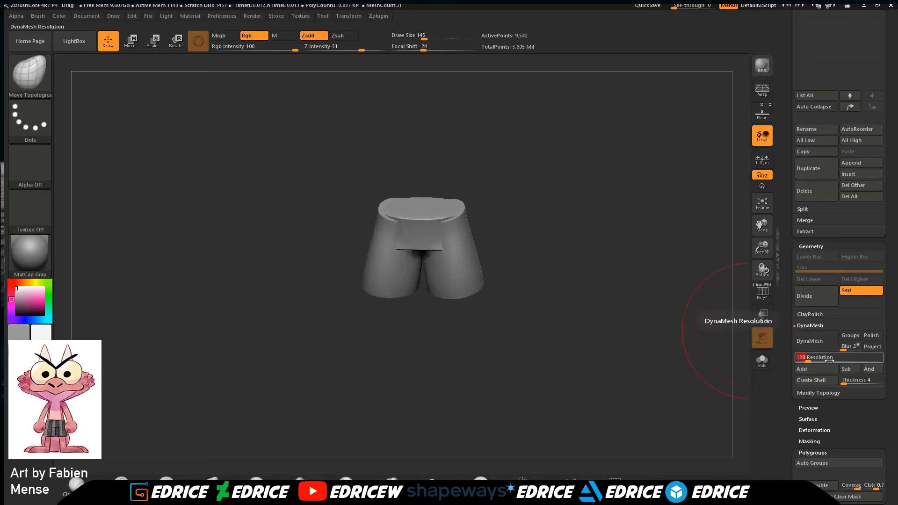
type("256")
left_click(807, 341)
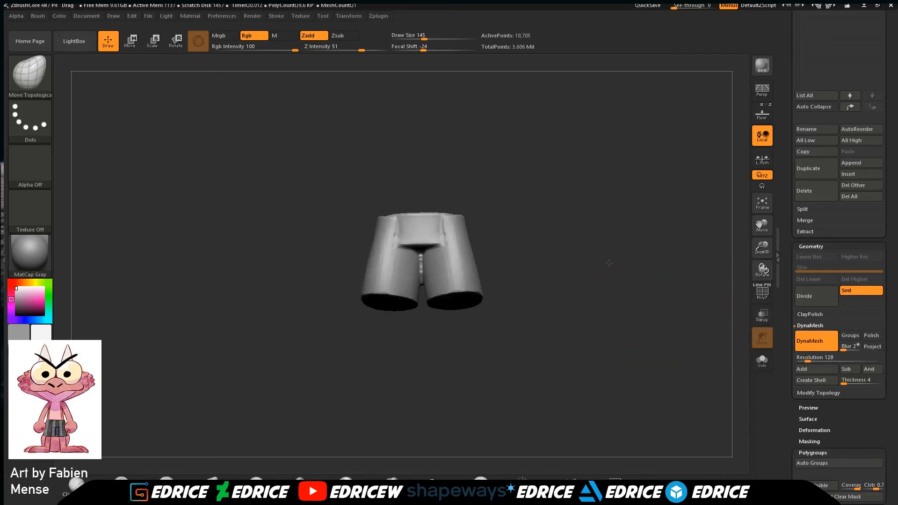
Smooth the seams between the waist and legs of the shorts at draw size 71.
left_click_drag(424, 39, 415, 39)
left_click_drag(656, 275, 661, 290, "shift")
left_click_drag(763, 249, 768, 268)
left_click_drag(764, 228, 765, 268)
left_click_drag(676, 272, 673, 312)
left_click_drag(443, 268, 400, 307, "shift")
left_click_drag(493, 277, 542, 184)
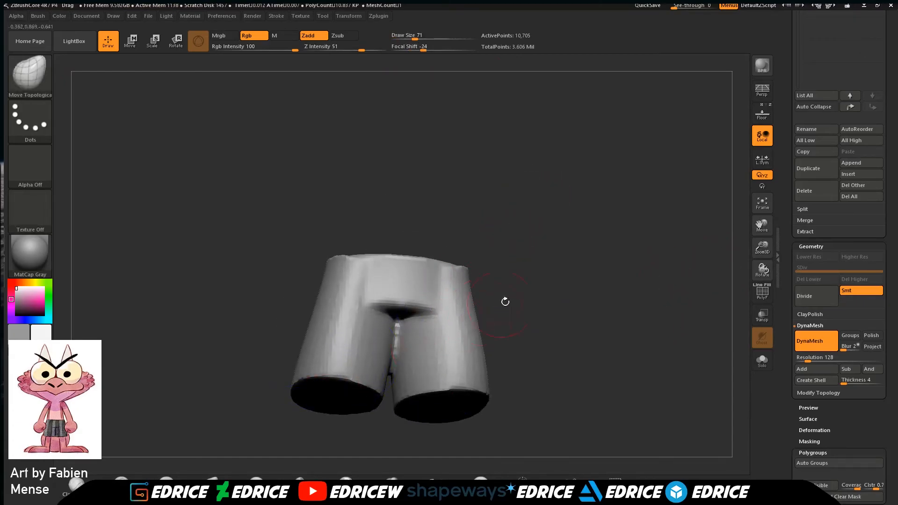
left_click_drag(491, 306, 517, 301)
left_click_drag(503, 191, 432, 197)
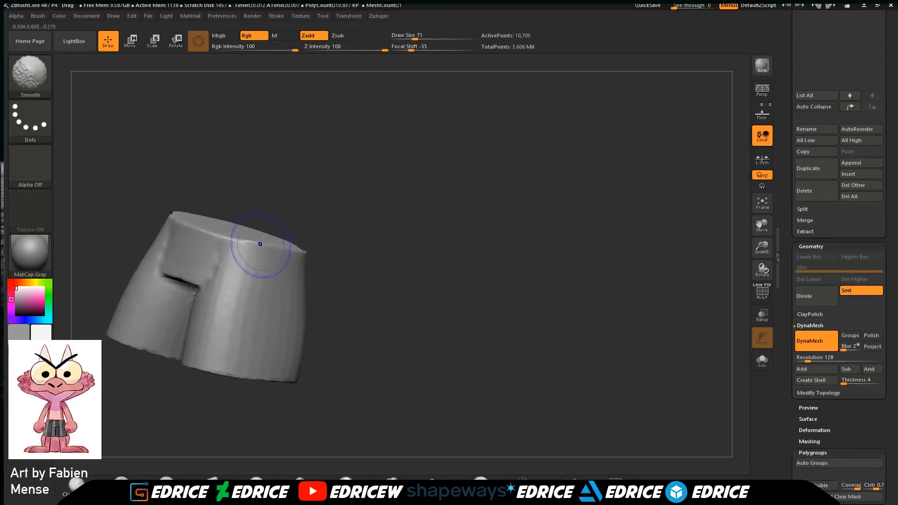
left_click_drag(190, 279, 182, 277, "shift")
left_click_drag(370, 262, 339, 185)
mouse_move(181, 280)
left_mouse_down("shift")
mouse_move(174, 323)
mouse_move(156, 294)
mouse_move(193, 341)
left_mouse_up("shift")
mouse_move(323, 262)
left_mouse_down()
mouse_move(367, 318)
mouse_move(397, 288)
mouse_move(474, 316)
left_mouse_up()
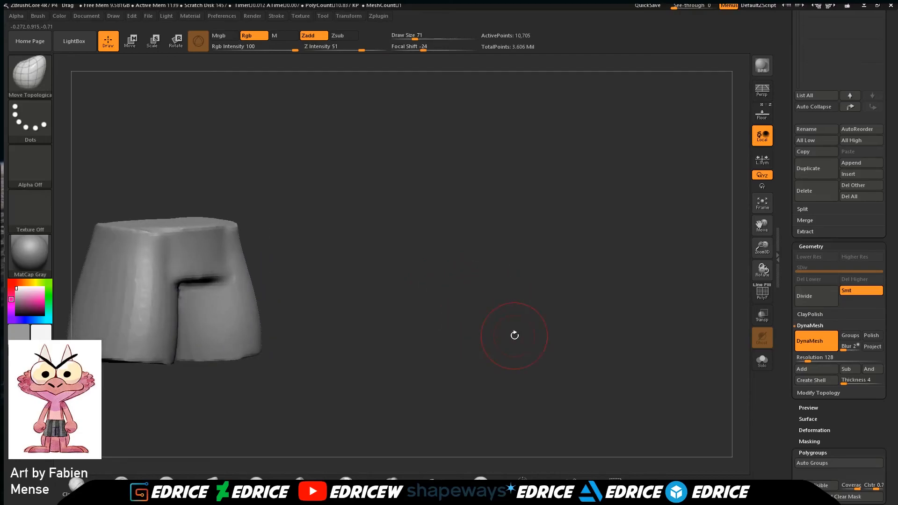
Raise the DynaMesh resolution to 256 and remesh the shorts.
left_click(815, 357)
type("256")
key("Return")
left_click_drag(505, 279, 467, 309, "shift")
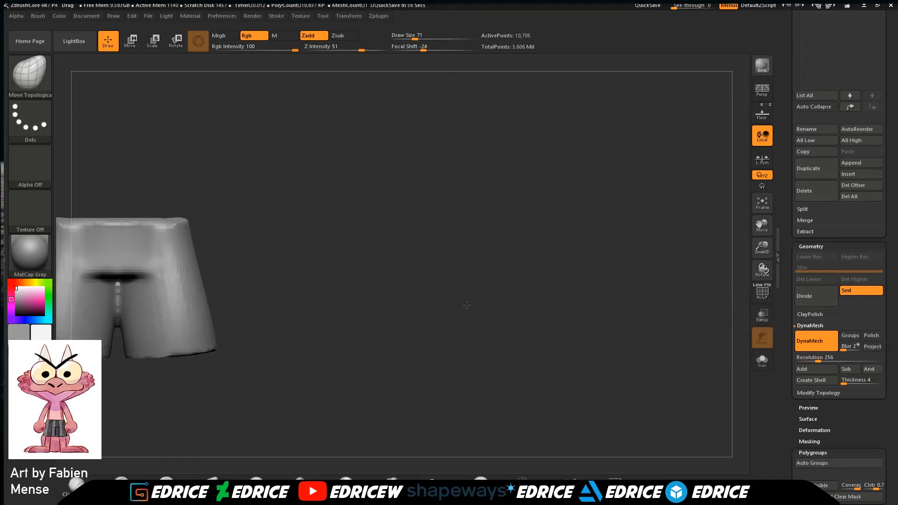
left_click_drag(762, 225, 873, 236)
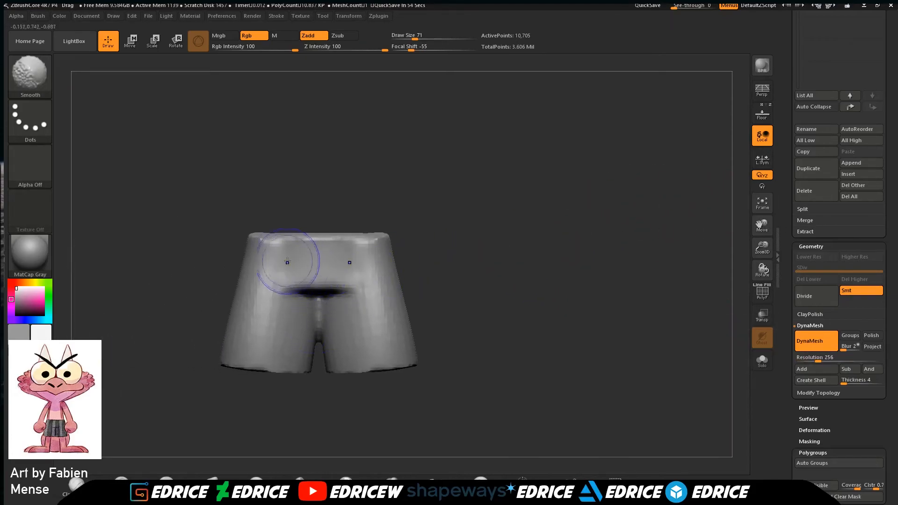
left_click_drag(504, 256, 468, 357, "ctrl")
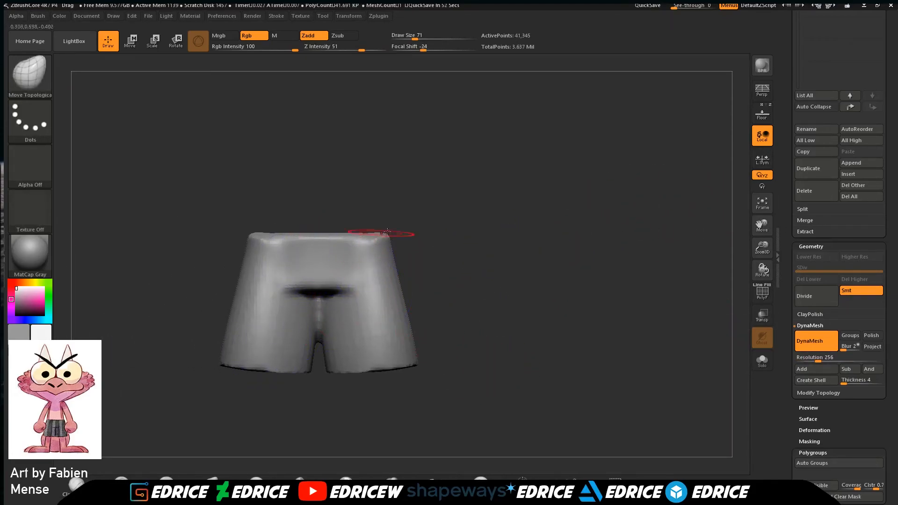
Smooth and even out the waist edge and leg hems all around the shorts.
left_click_drag(438, 227, 393, 335)
left_click_drag(368, 159, 384, 167, "shift")
left_click_drag(476, 187, 500, 55)
left_click(429, 37)
left_click_drag(489, 184, 482, 167)
left_click_drag(412, 300, 382, 374, "shift")
left_click_drag(290, 424, 505, 398)
left_click_drag(472, 290, 475, 370, "shift")
left_click_drag(478, 403, 590, 272)
left_click_drag(498, 318, 503, 347, "shift")
mouse_move(580, 280)
left_mouse_down()
mouse_move(612, 349)
mouse_move(678, 299)
left_mouse_up()
Switch to the ClayBuildup brush with draw size 77 and frame the crotch area of the shorts closely.
key("b")
key("c")
key("b")
left_click_drag(435, 38, 414, 37)
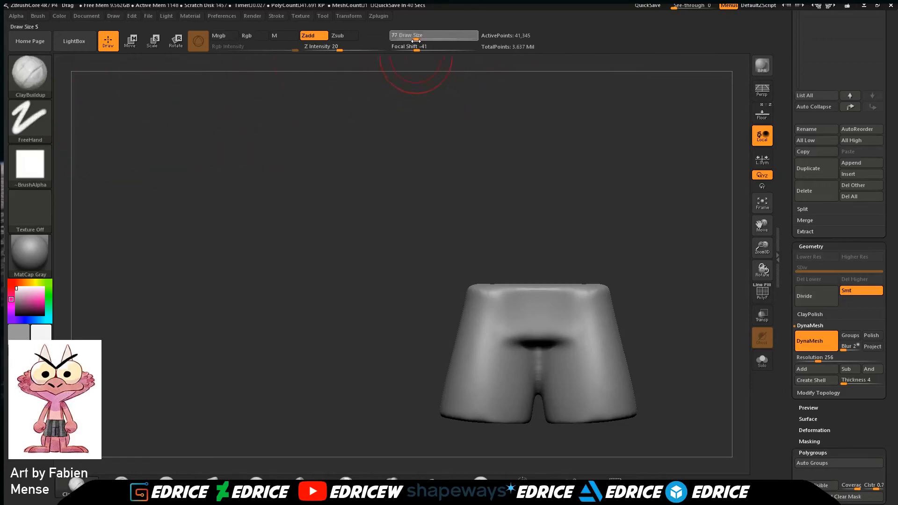
left_click_drag(766, 231, 657, 145)
left_click_drag(763, 247, 760, 275)
left_click_drag(764, 229, 728, 213)
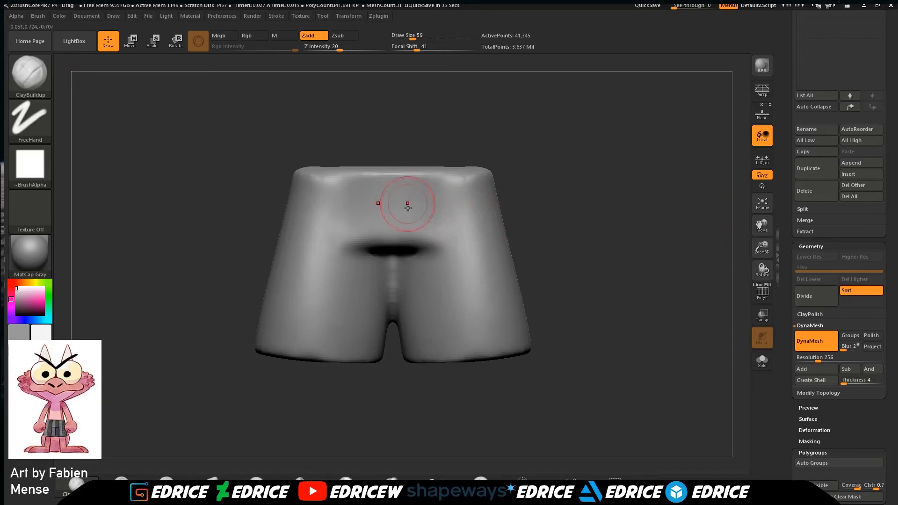
left_click(416, 39)
left_click_drag(441, 70, 443, 35)
Fill the gap at the crotch of the shorts with clay strokes on front and back, smoothing them into the legs.
left_click_drag(392, 208, 397, 227)
left_click_drag(376, 183, 394, 215)
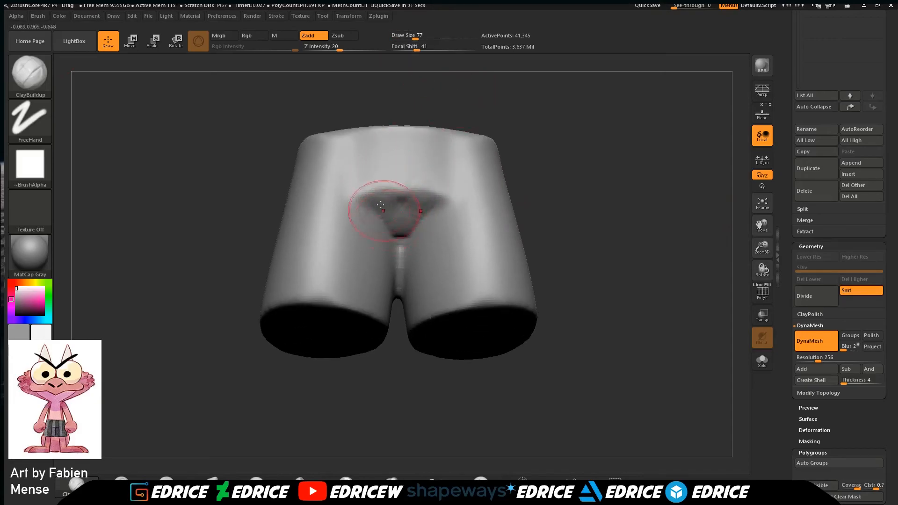
left_click_drag(362, 173, 399, 239)
left_click_drag(367, 174, 398, 238)
mouse_move(366, 196)
left_mouse_down()
mouse_move(395, 246)
mouse_move(400, 225)
left_mouse_up()
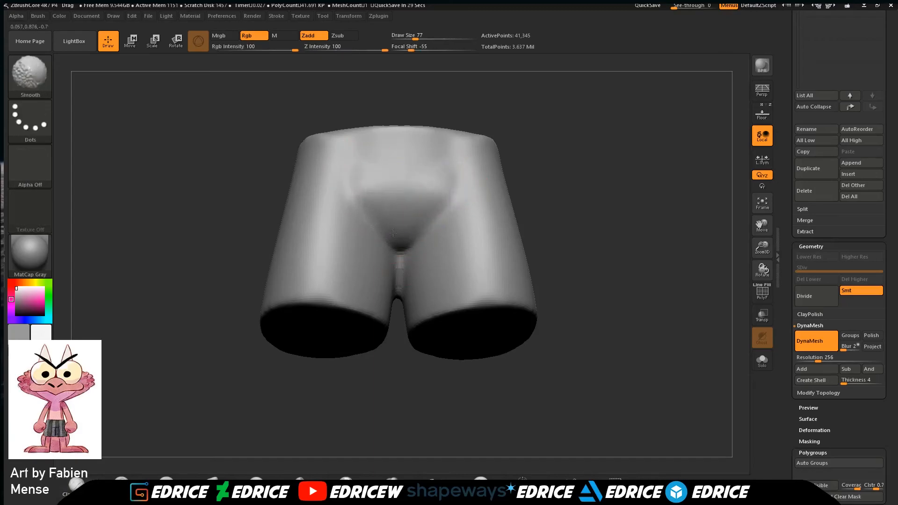
mouse_move(568, 262)
left_mouse_down()
mouse_move(538, 300)
mouse_move(591, 184)
mouse_move(528, 197)
left_mouse_up()
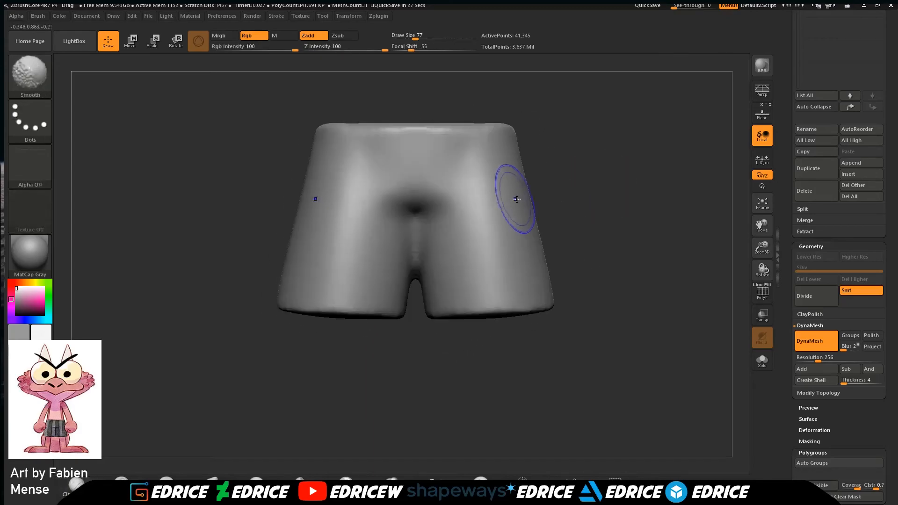
left_click_drag(410, 198, 413, 220)
mouse_move(367, 158)
left_mouse_down()
mouse_move(389, 211)
mouse_move(436, 213)
mouse_move(412, 212)
mouse_move(391, 193)
left_mouse_up()
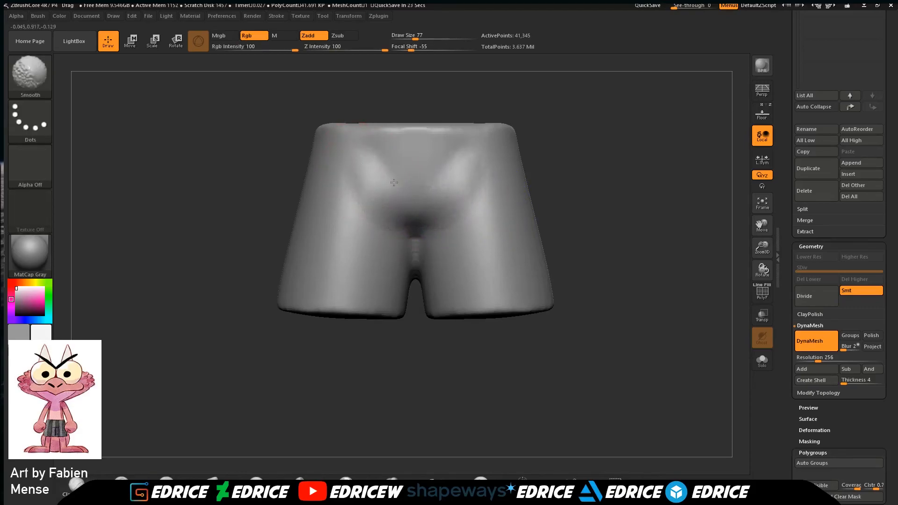
Reshape the crotch gap between the legs of the shorts with the Move Topological brush and smooth the surrounding surface.
mouse_move(564, 211)
left_mouse_down()
mouse_move(596, 221)
mouse_move(529, 191)
left_mouse_up()
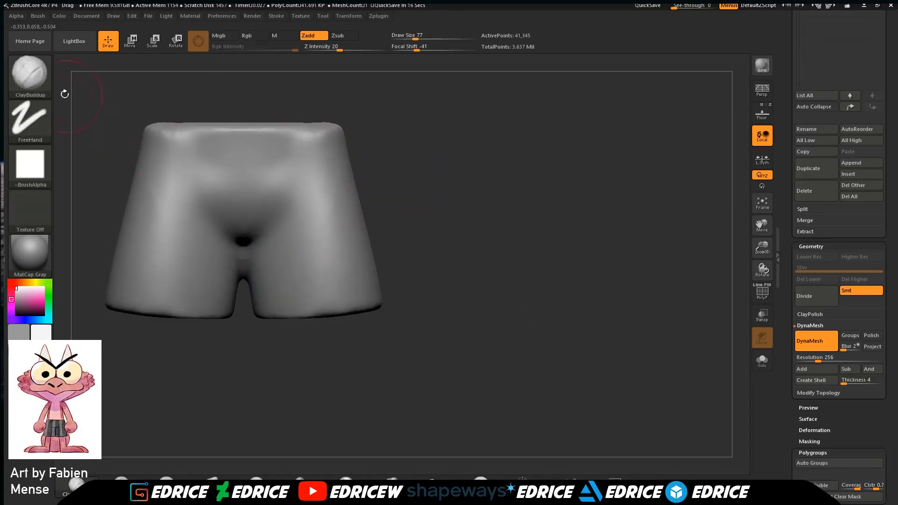
left_click(29, 73)
left_click(326, 112)
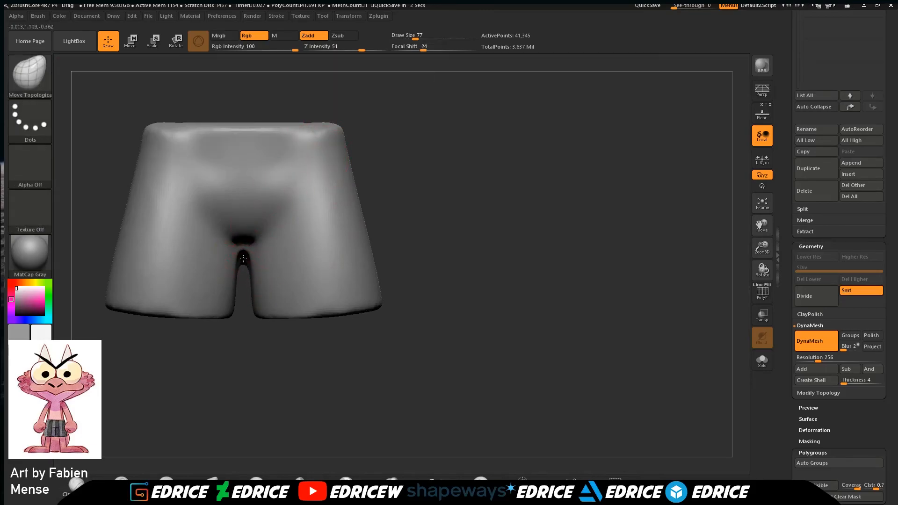
left_click_drag(247, 240, 244, 250, "shift")
left_click_drag(444, 189, 304, 192, "shift")
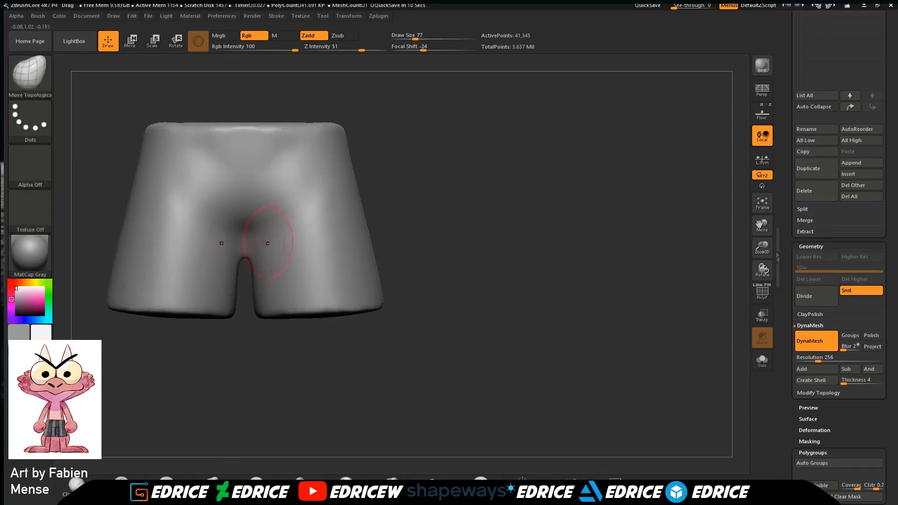
left_click_drag(247, 249, 248, 227, "shift")
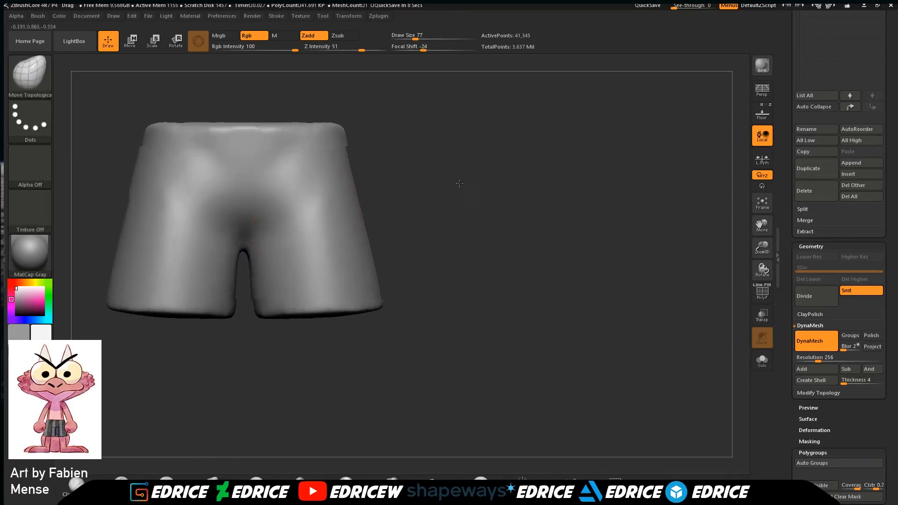
left_click_drag(457, 183, 523, 183)
key("shift")
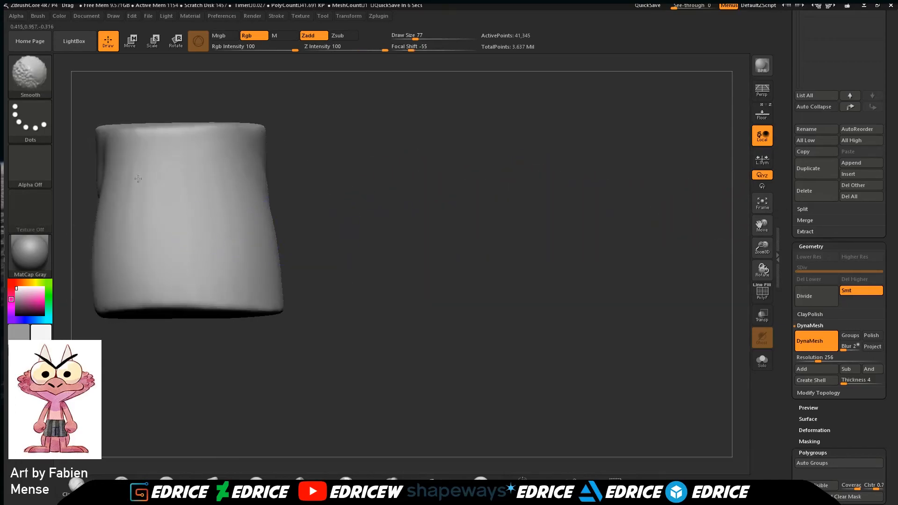
Show the body again and fit the waist of the shorts around it with the Move Topological brush at draw sizes 120 and 65.
scroll(819, 196, "up", 5)
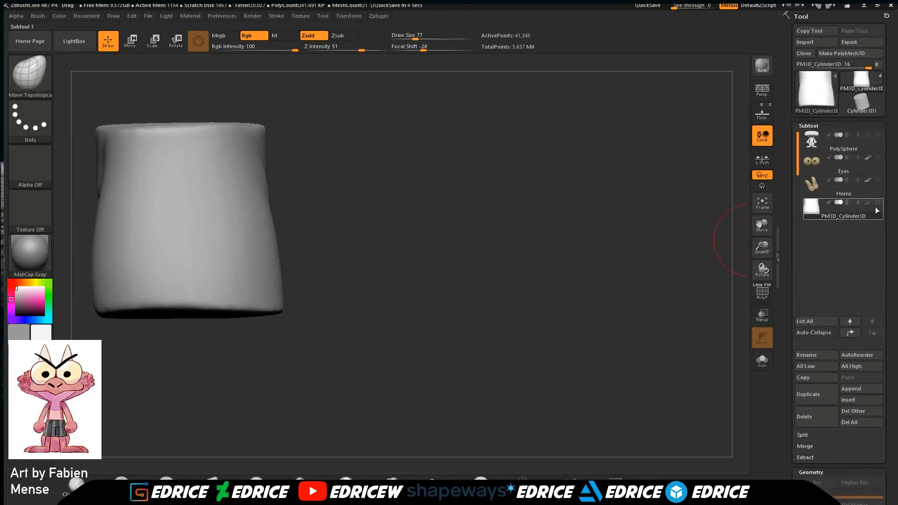
left_click(878, 136)
left_click_drag(767, 249, 768, 215)
left_click_drag(699, 369, 732, 367)
mouse_move(624, 353)
left_mouse_down()
mouse_move(643, 352)
mouse_move(631, 327)
mouse_move(644, 366)
mouse_move(452, 95)
left_mouse_up()
left_click_drag(414, 39, 421, 39)
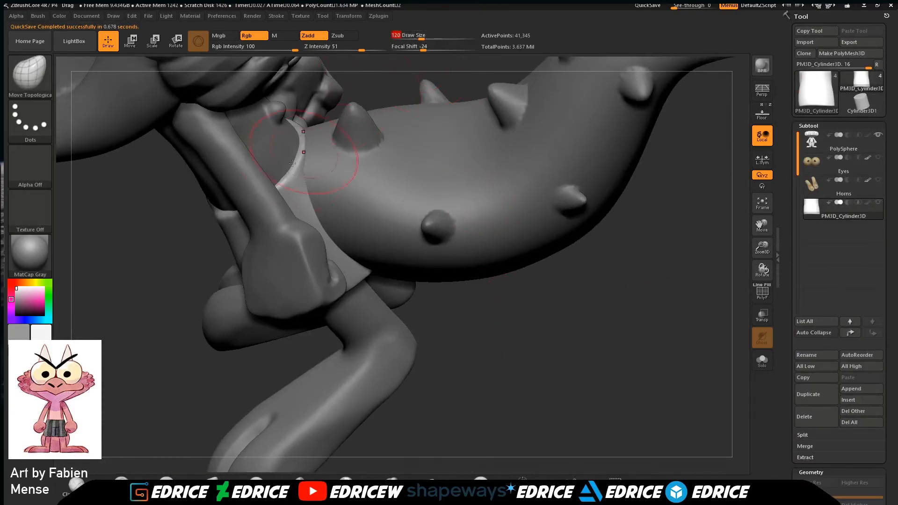
left_click_drag(211, 231, 209, 224)
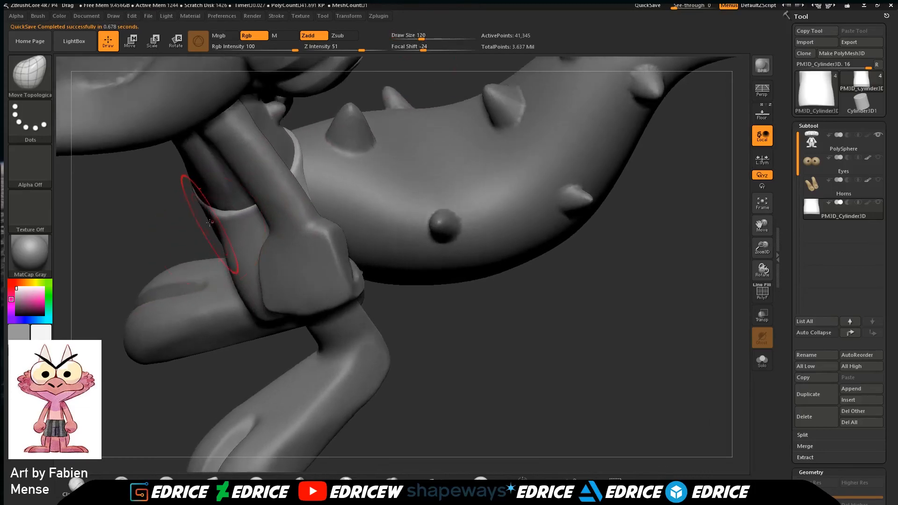
left_click_drag(421, 39, 414, 39)
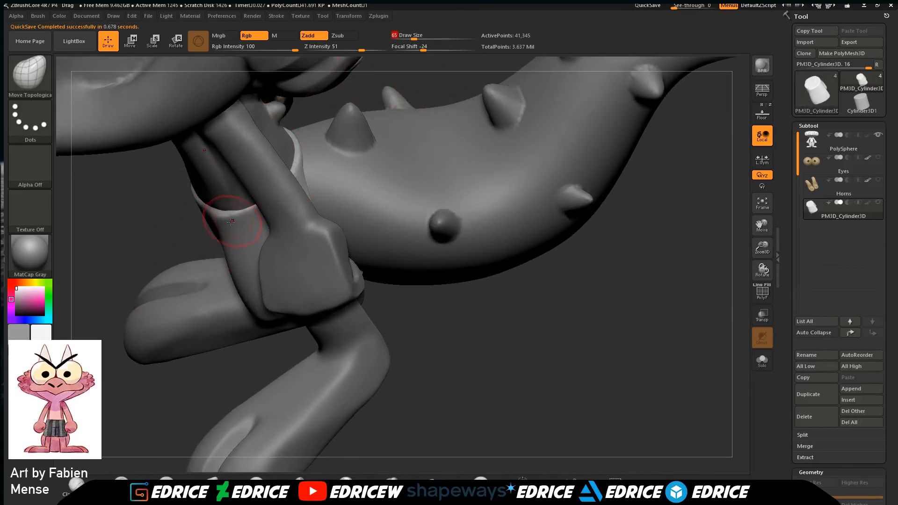
left_click_drag(236, 357, 410, 209)
mouse_move(457, 141)
left_mouse_down()
mouse_move(468, 178)
mouse_move(451, 155)
mouse_move(448, 196)
mouse_move(501, 156)
mouse_move(513, 201)
left_mouse_up()
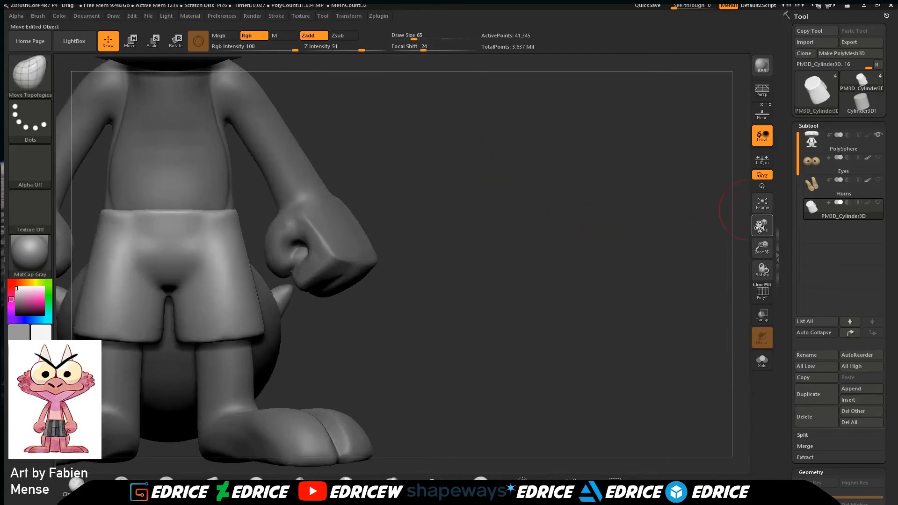
left_click_drag(761, 230, 895, 227)
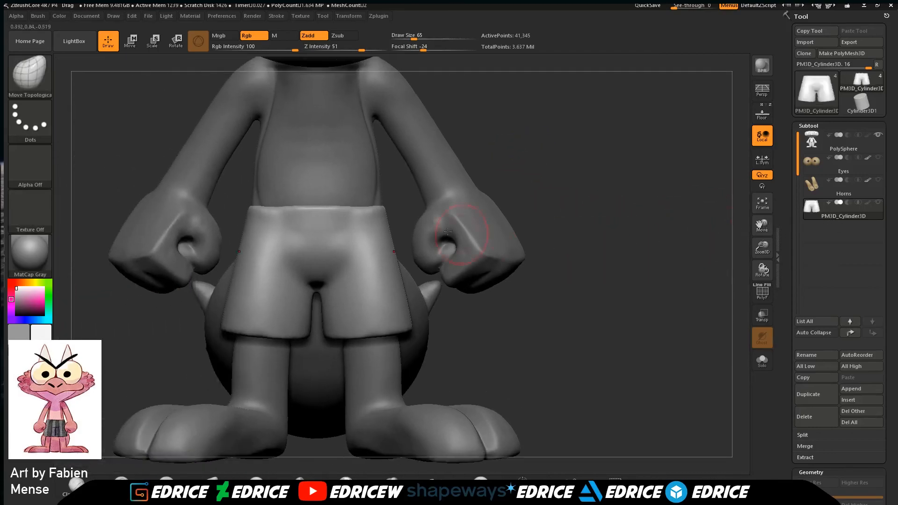
Carve creases from the front hips to the crotch of the shorts with the DamStandard brush and smooth them into soft folds.
left_click(33, 79)
left_click(236, 90)
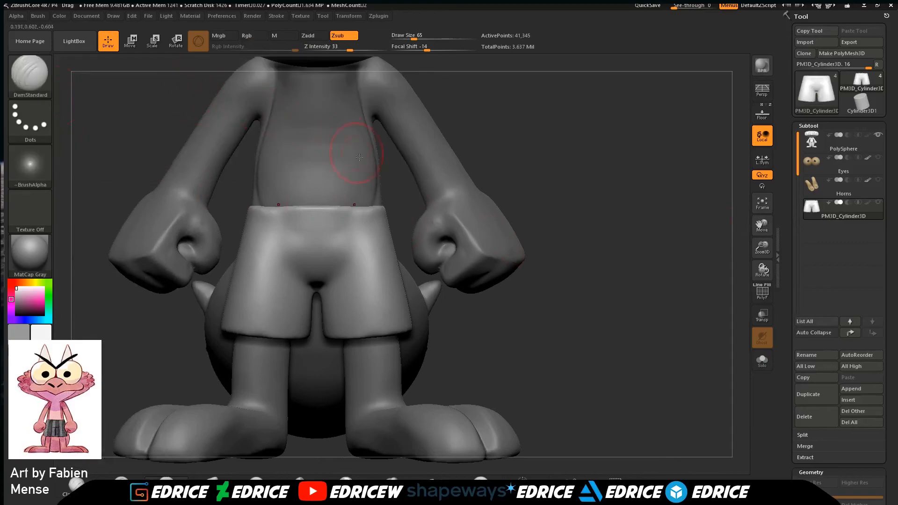
mouse_move(351, 238)
left_mouse_down()
mouse_move(346, 278)
mouse_move(329, 294)
left_mouse_up()
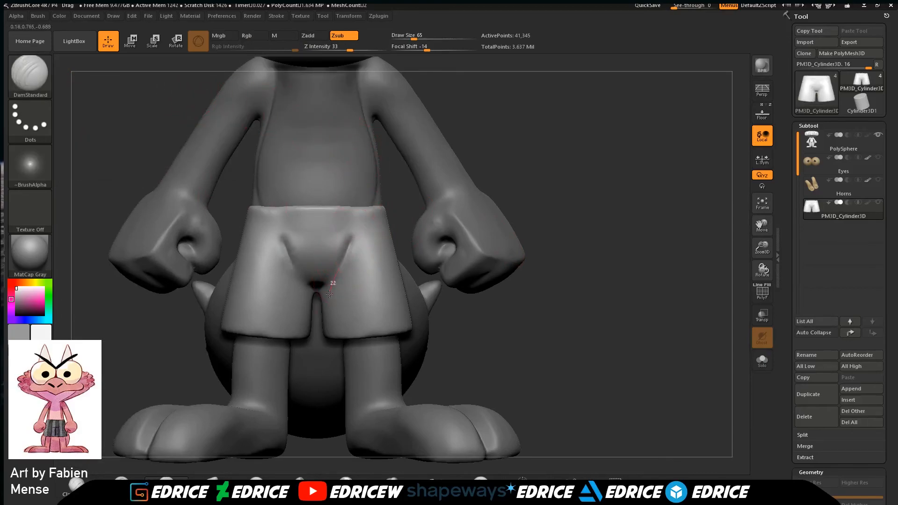
key("ctrl+z")
key("ctrl+z")
key("ctrl+z")
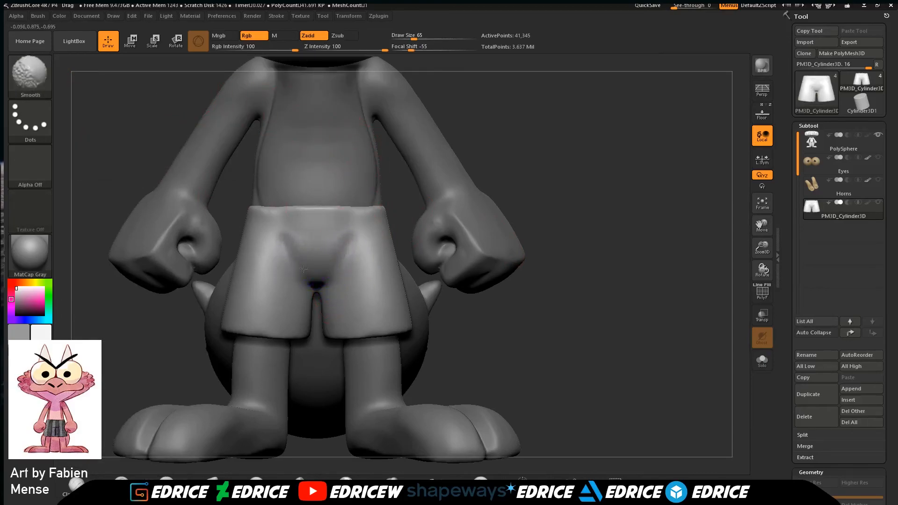
mouse_move(531, 197)
left_mouse_down()
mouse_move(346, 255)
mouse_move(329, 294)
left_mouse_up()
left_click_drag(353, 234, 333, 299, "shift")
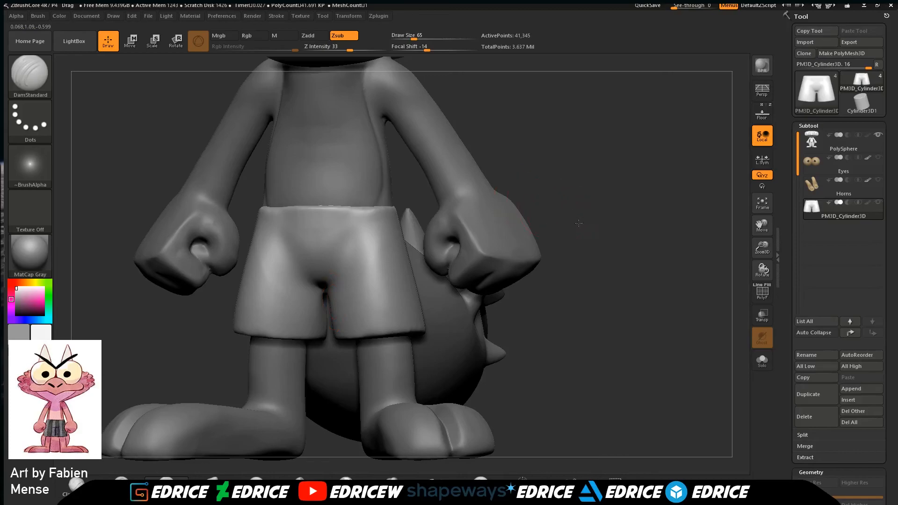
left_click_drag(578, 222, 468, 243)
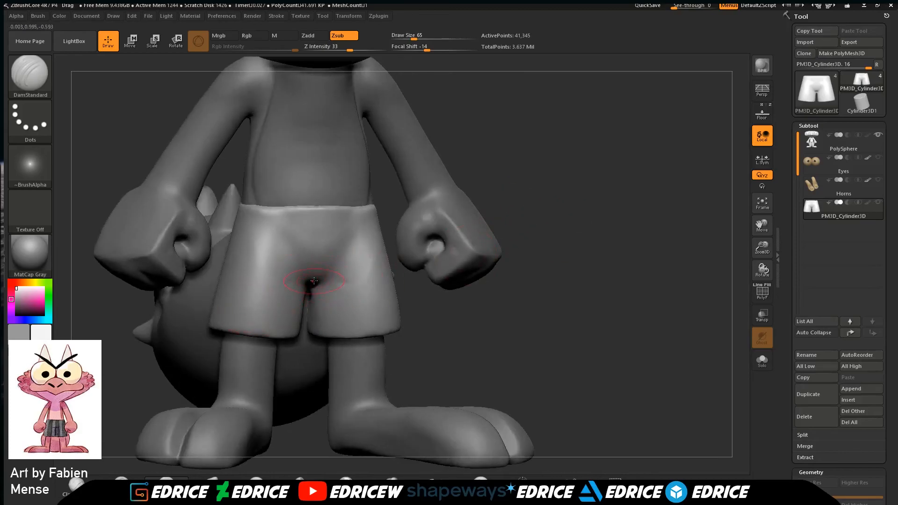
key("shift")
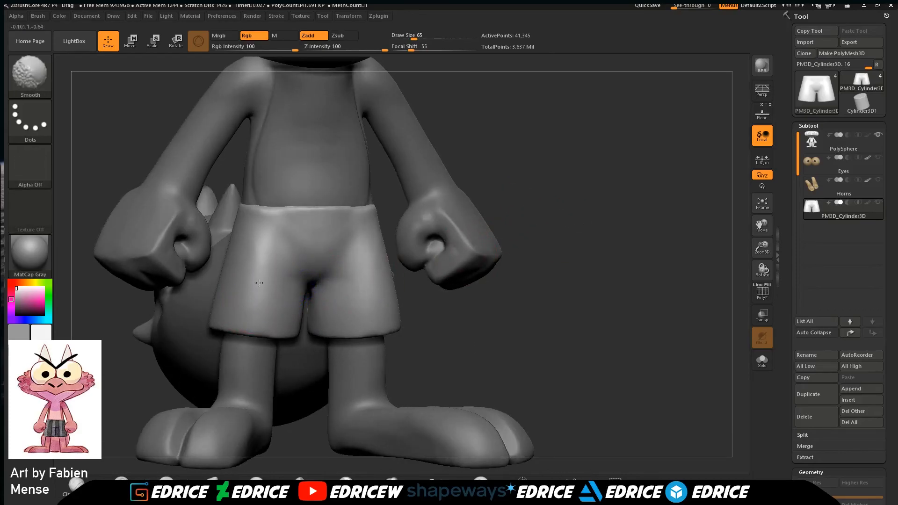
mouse_move(588, 194)
left_mouse_down()
mouse_move(579, 136)
mouse_move(581, 197)
mouse_move(619, 227)
mouse_move(569, 228)
left_mouse_up()
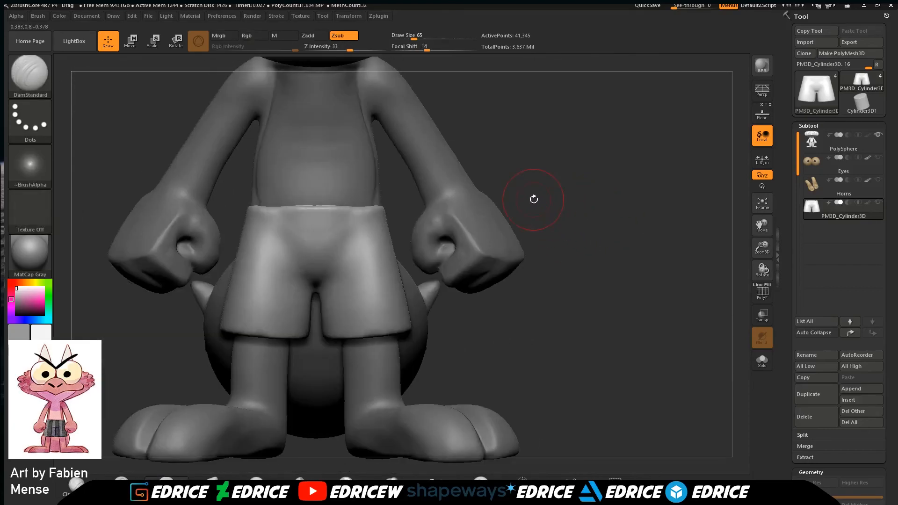
Choose the hPolish brush, remesh the shorts at DynaMesh resolution 512 and hide the other body parts.
left_click(30, 75)
left_click(285, 115)
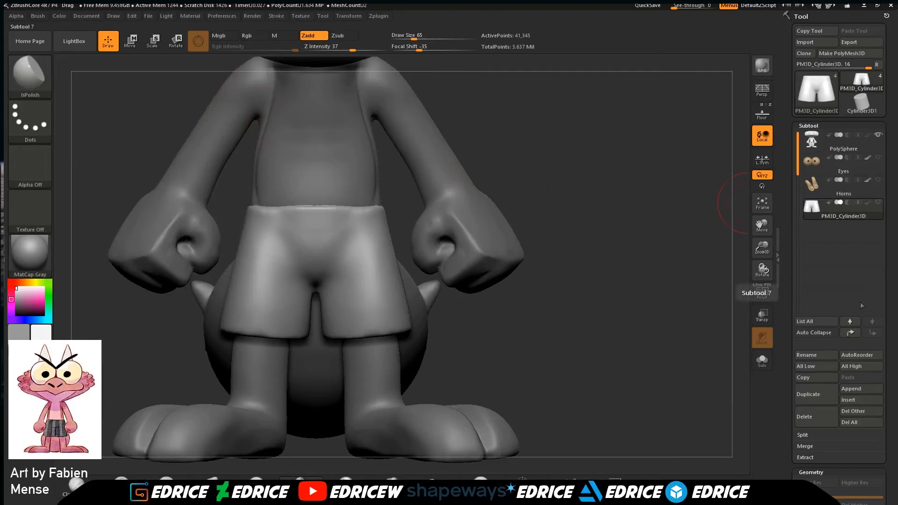
scroll(851, 374, "down", 5)
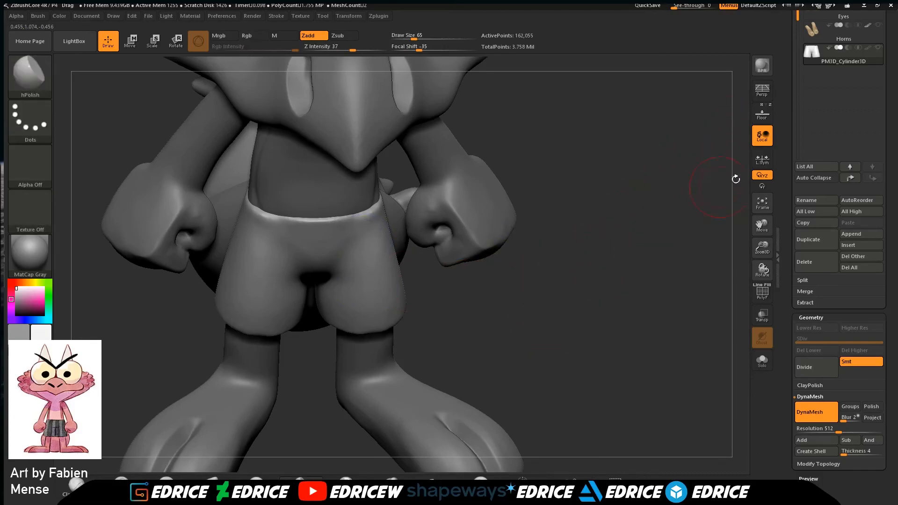
left_click(878, 48)
mouse_move(740, 112)
left_mouse_down()
mouse_move(738, 140)
mouse_move(657, 263)
left_mouse_up()
Flatten the top face of the shorts at the waist and sharpen its rim with hPolish at draw size 112.
left_click_drag(360, 119, 367, 157)
left_click_drag(415, 37, 420, 37)
left_click_drag(317, 173, 278, 203)
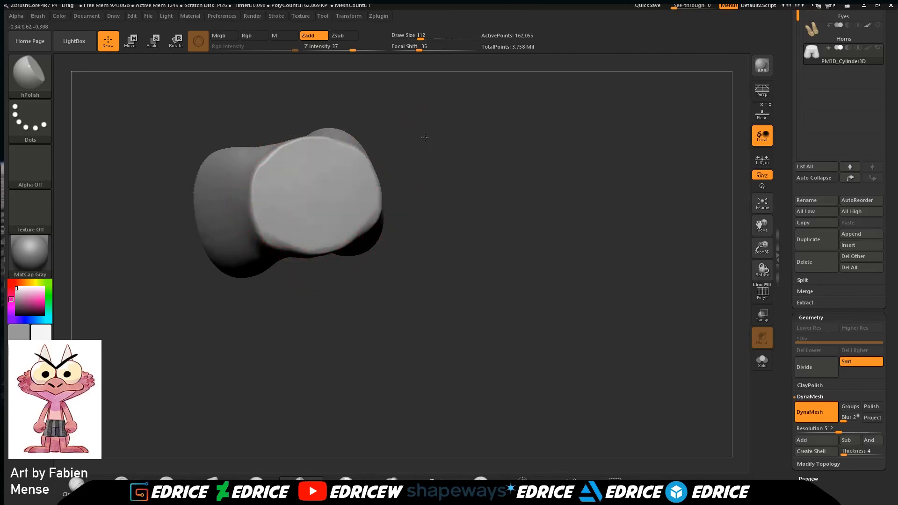
left_click_drag(426, 138, 289, 206)
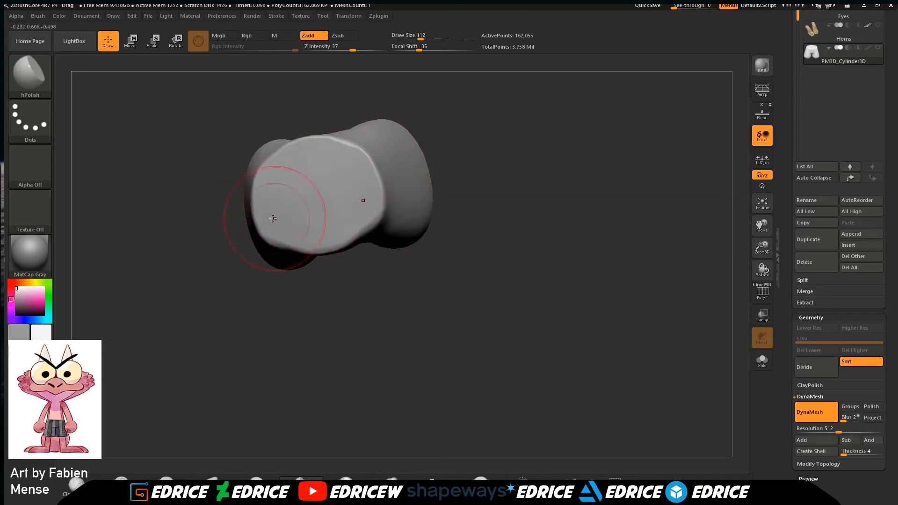
left_click_drag(436, 153, 361, 196)
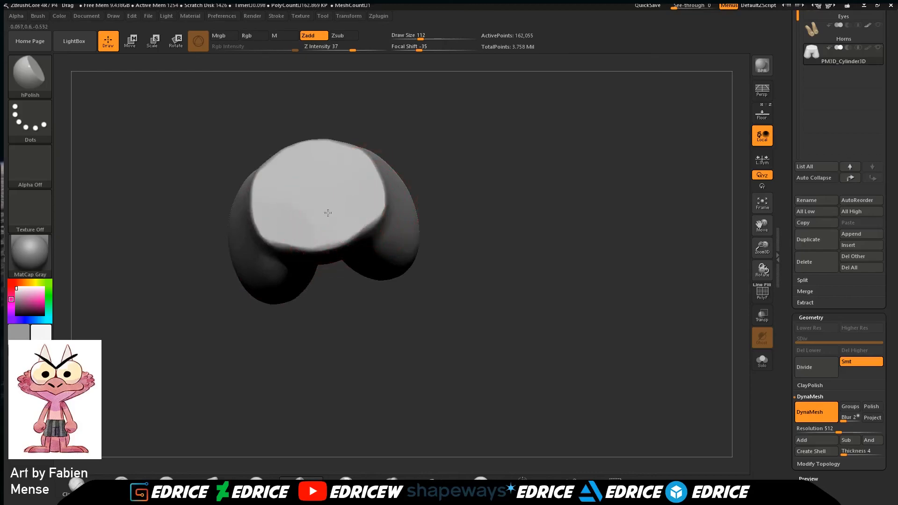
right_click_drag(310, 226, 364, 179)
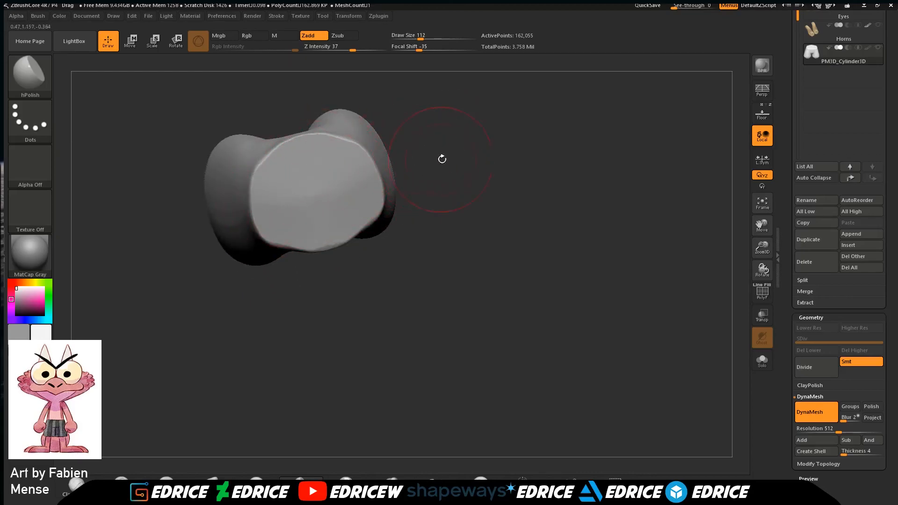
left_click_drag(438, 159, 377, 184)
left_click_drag(443, 162, 452, 84)
Polish and smooth the front and side surfaces of the shorts with hPolish at draw size 80.
left_click_drag(420, 38, 416, 38)
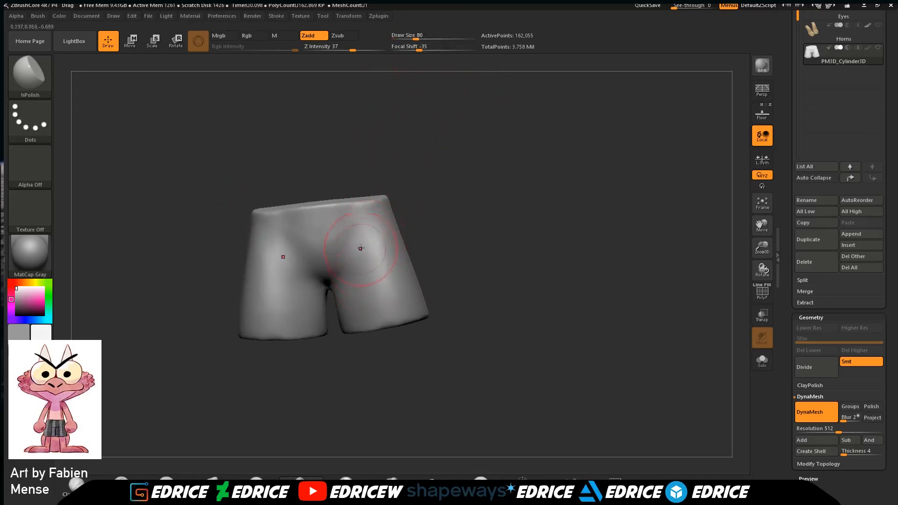
left_click_drag(426, 237, 399, 233)
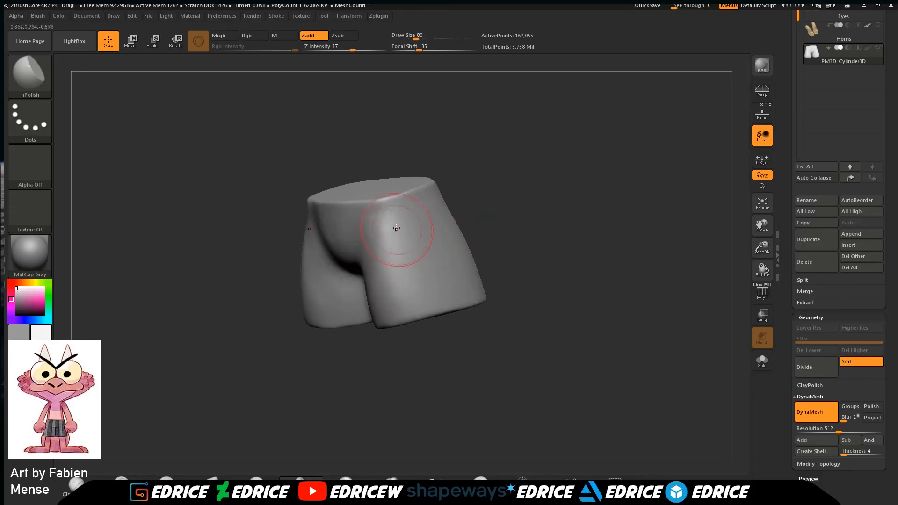
key("shift")
left_click_drag(457, 194, 372, 244)
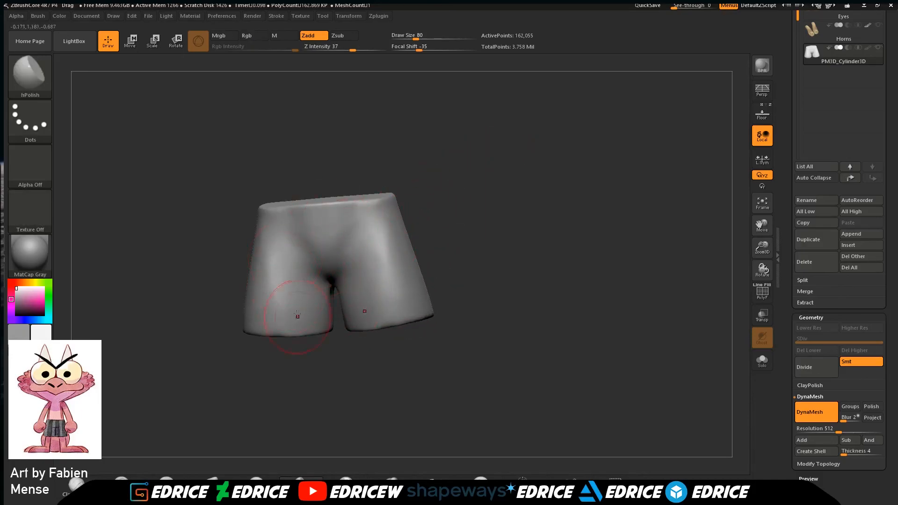
left_click_drag(433, 220, 439, 161)
key("shift")
Flatten the underside of both leg openings with hPolish and crisp up the hem edges.
left_click_drag(486, 250, 473, 202)
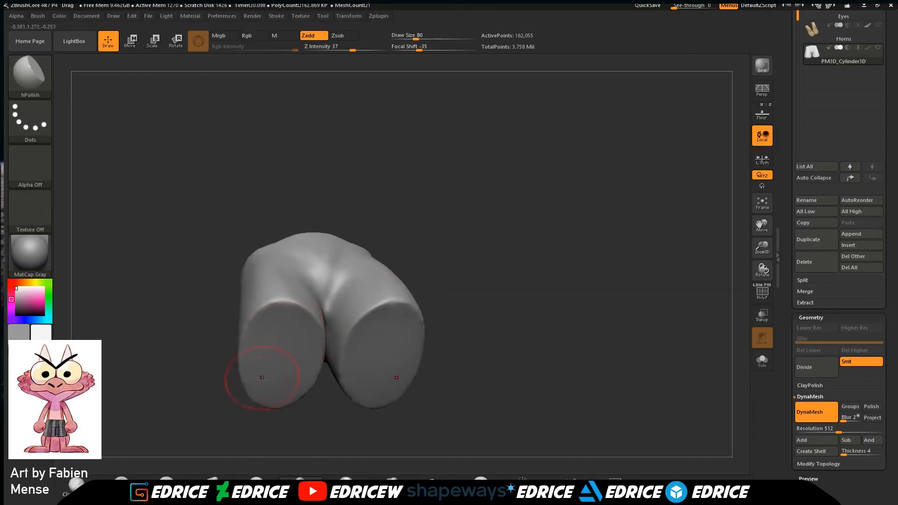
left_click_drag(300, 295, 358, 237)
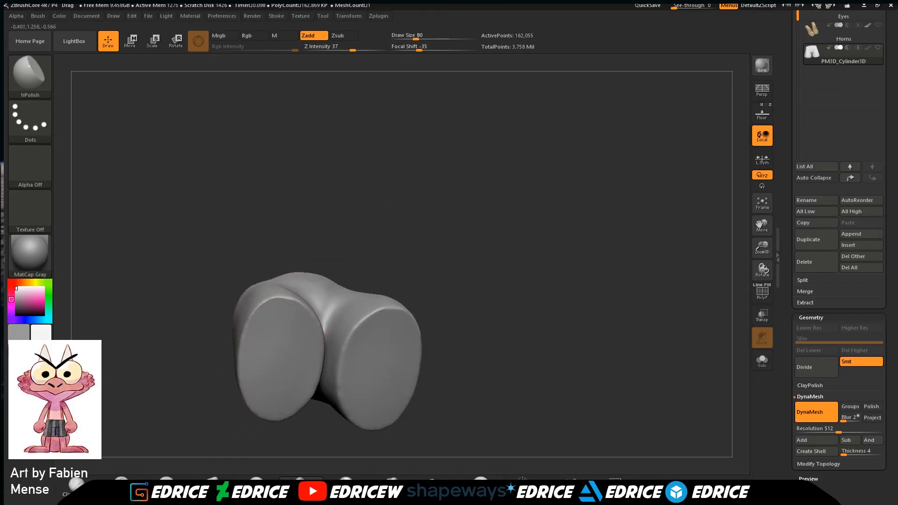
left_click_drag(402, 273, 399, 234)
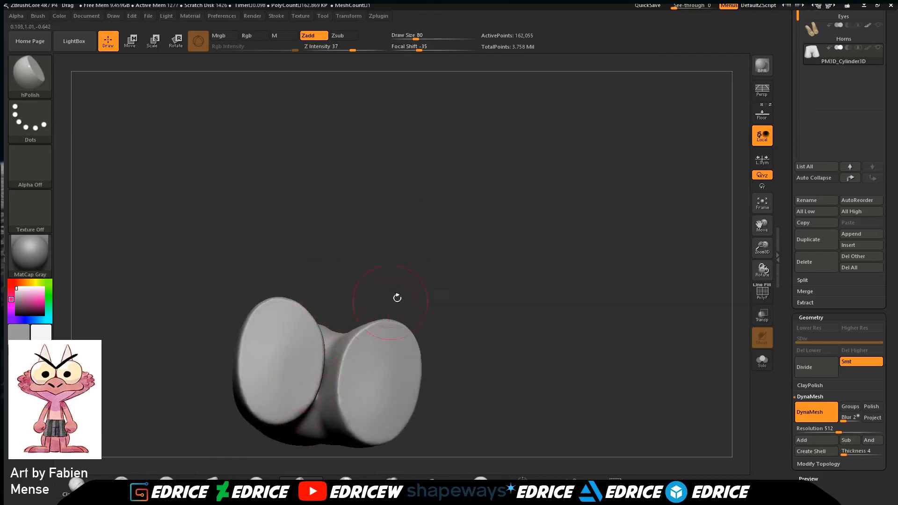
left_click_drag(390, 301, 360, 391)
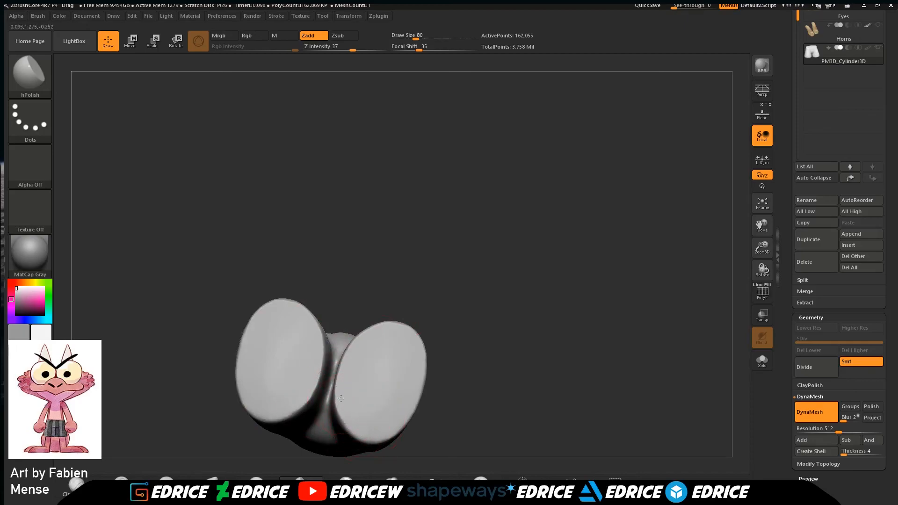
left_click_drag(410, 398, 408, 341)
left_click_drag(450, 314, 482, 307)
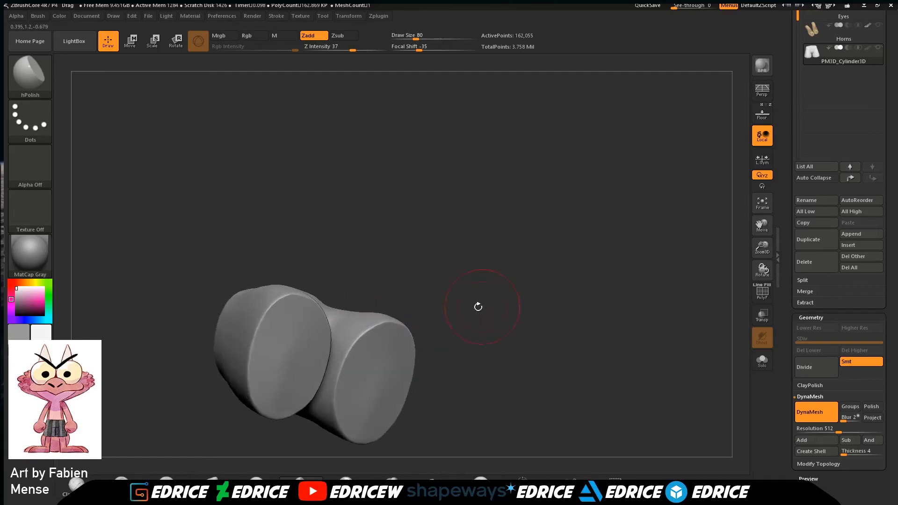
Crisp up the waist rim and even out the outer sides of the shorts with hPolish at draw size 80.
left_click_drag(331, 286, 371, 217)
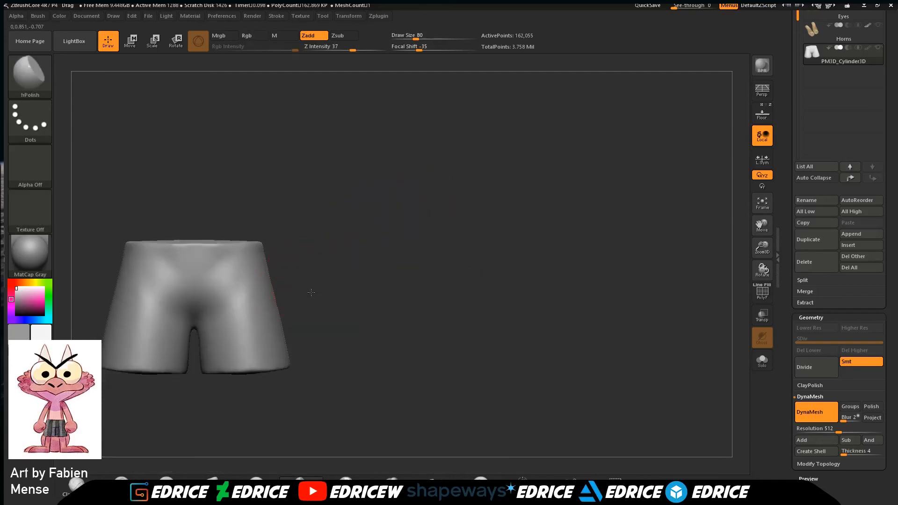
left_click_drag(309, 293, 303, 305)
left_click_drag(326, 232, 222, 277)
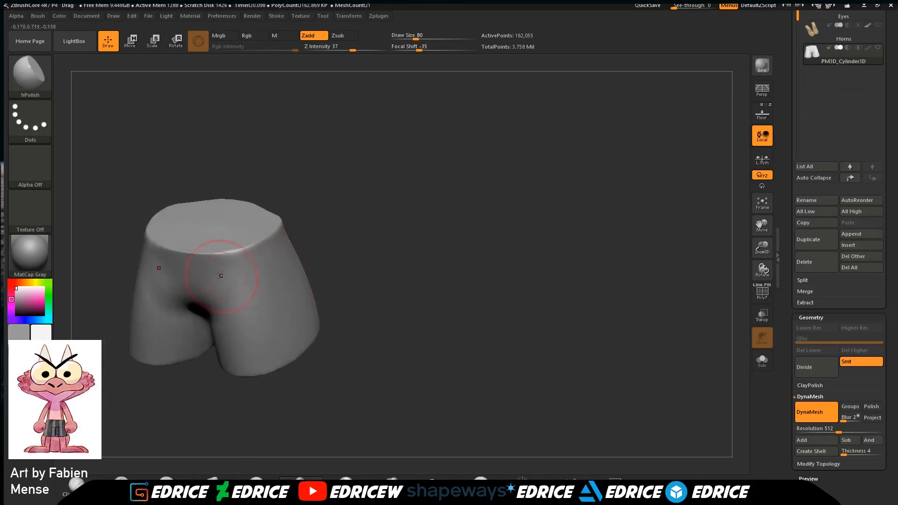
left_click_drag(333, 231, 286, 262)
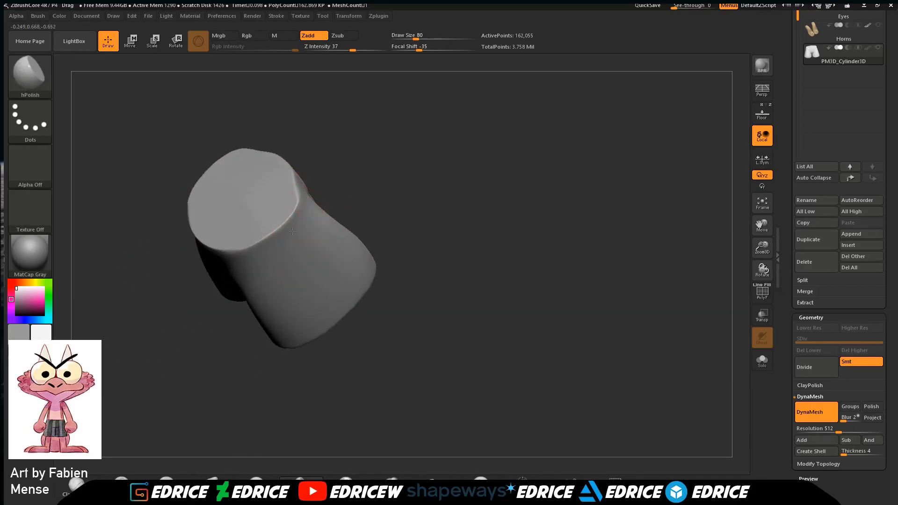
left_click_drag(331, 178, 374, 154)
left_click_drag(387, 194, 416, 180)
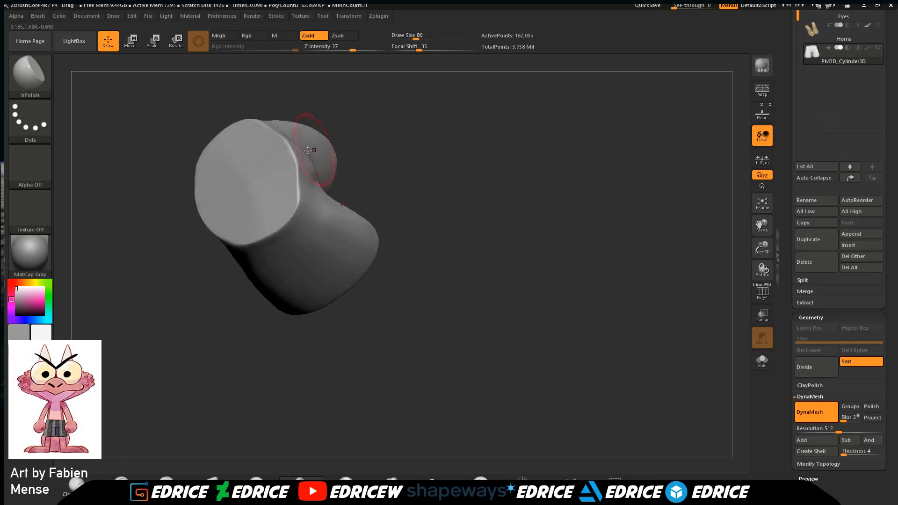
mouse_move(374, 141)
left_mouse_down()
mouse_move(397, 84)
mouse_move(356, 185)
mouse_move(281, 271)
left_mouse_up()
left_click_drag(355, 210, 243, 290)
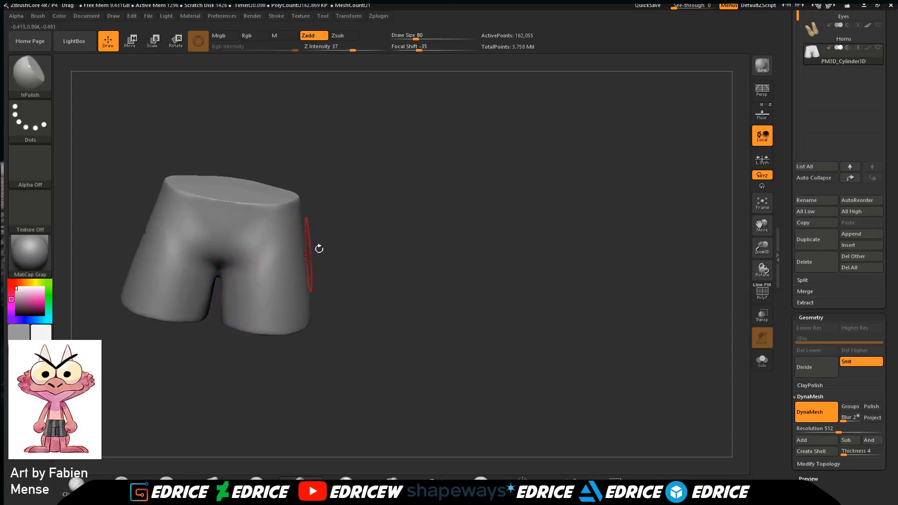
left_click_drag(339, 262, 286, 256)
Unhide the other body parts around the shorts and face the character straight on.
key("ctrl+shift")
left_click_drag(467, 216, 672, 190, "shift")
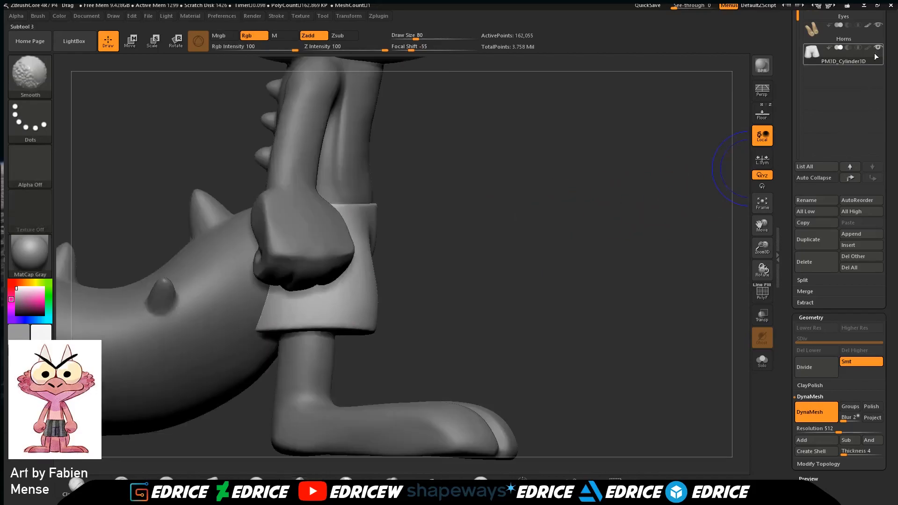
left_click_drag(638, 273, 675, 259, "shift")
Build up the crotch area on the front of the shorts with ClayBuildup at draw size 80 and smooth it.
key("b")
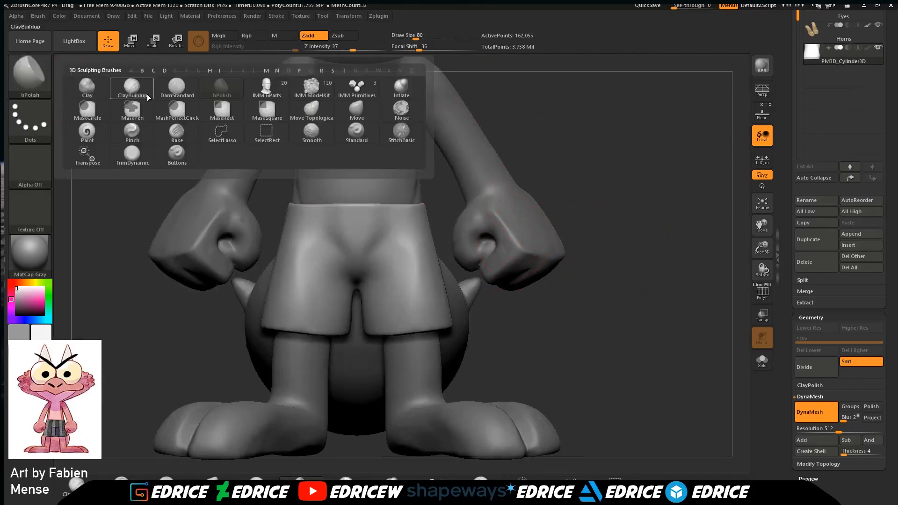
key("c")
key("b")
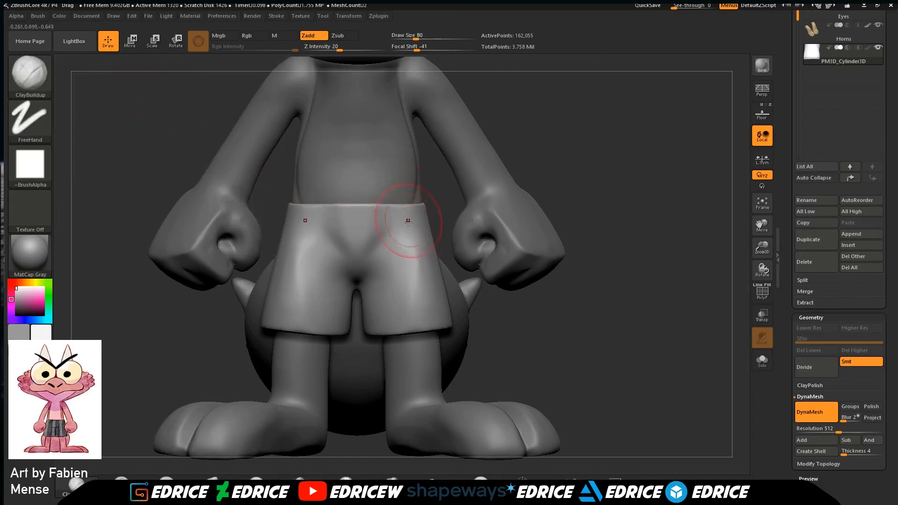
mouse_move(348, 269)
left_mouse_down()
mouse_move(335, 227)
mouse_move(351, 259)
left_mouse_up()
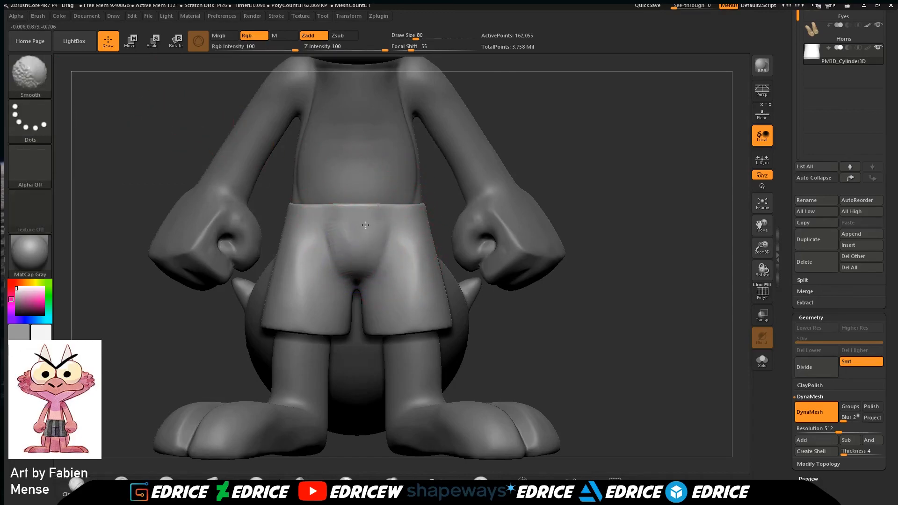
left_click_drag(437, 220, 485, 176)
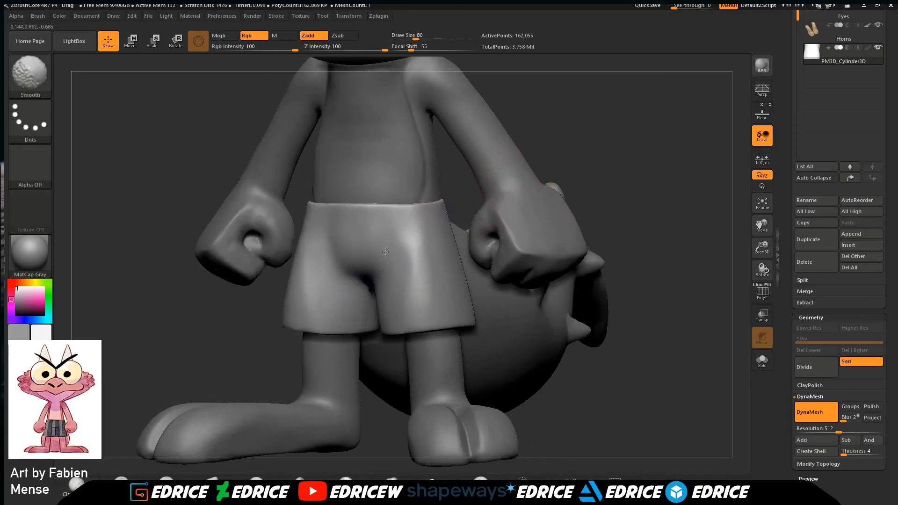
left_click_drag(583, 207, 573, 218, "shift")
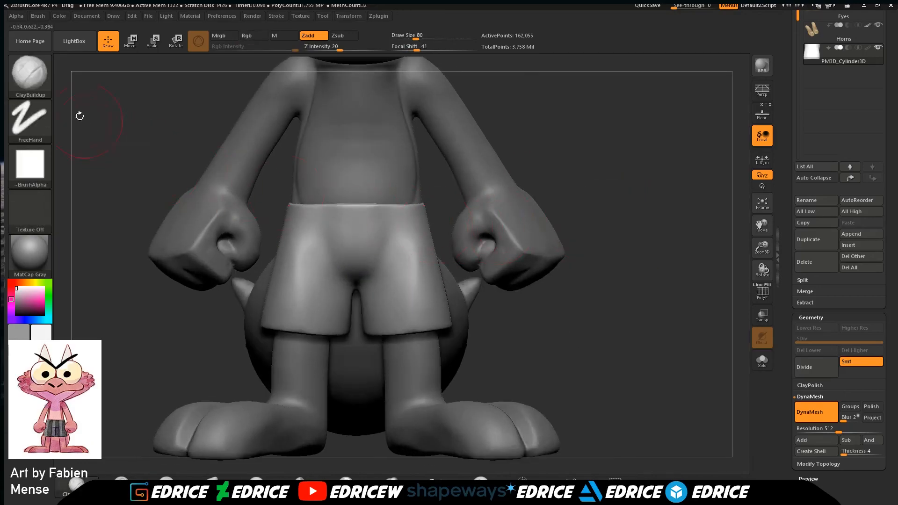
Pinch and smooth the ridge down the front of each shorts leg with the Pinch brush at draw size 56.
key("b")
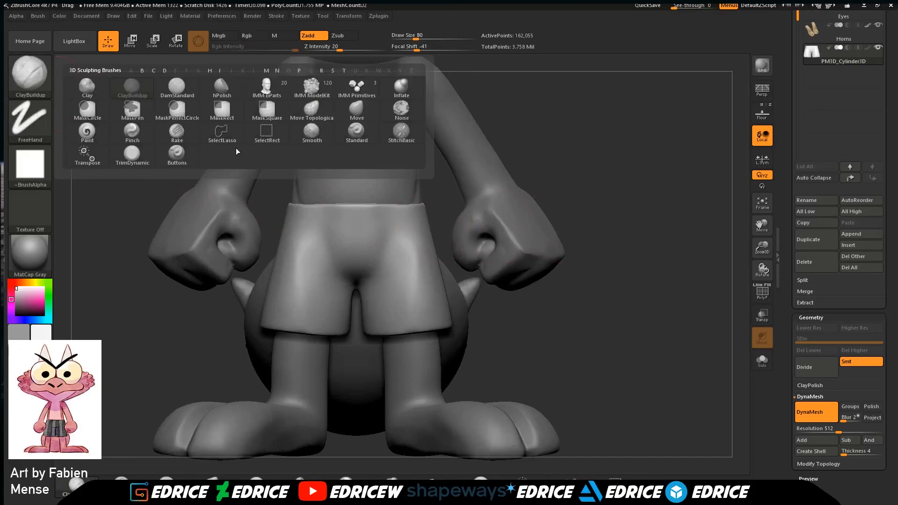
left_click(133, 132)
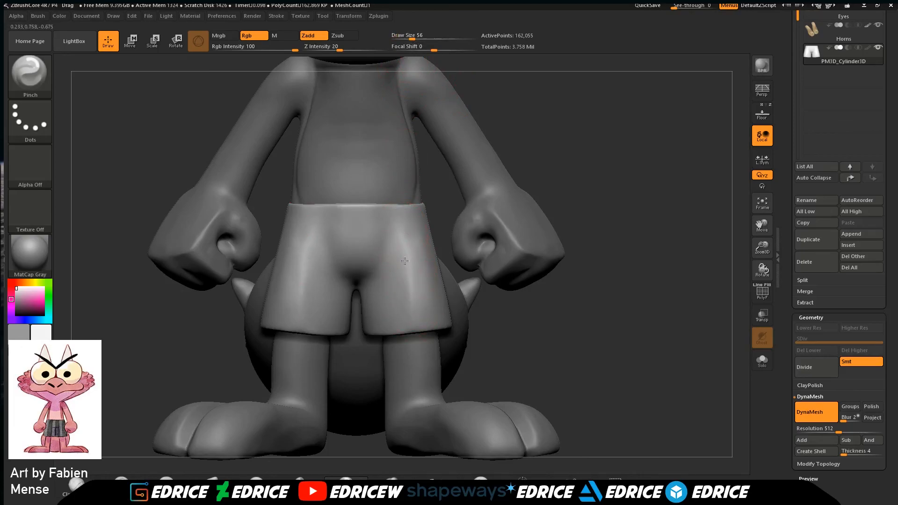
left_click_drag(547, 194, 424, 260)
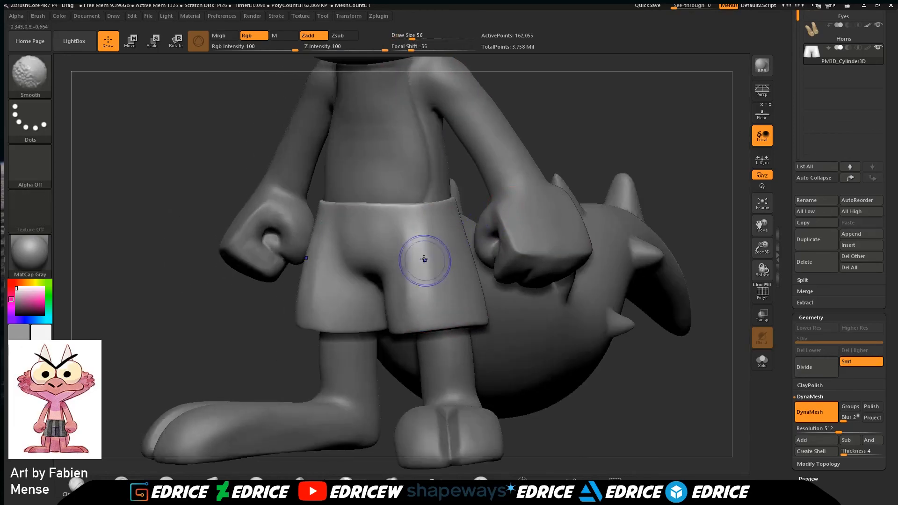
mouse_move(660, 179)
left_mouse_down()
mouse_move(604, 181)
mouse_move(702, 170)
left_mouse_up()
Frame the whole character and inspect its overall proportions from the front and a three-quarter angle.
left_click(763, 206)
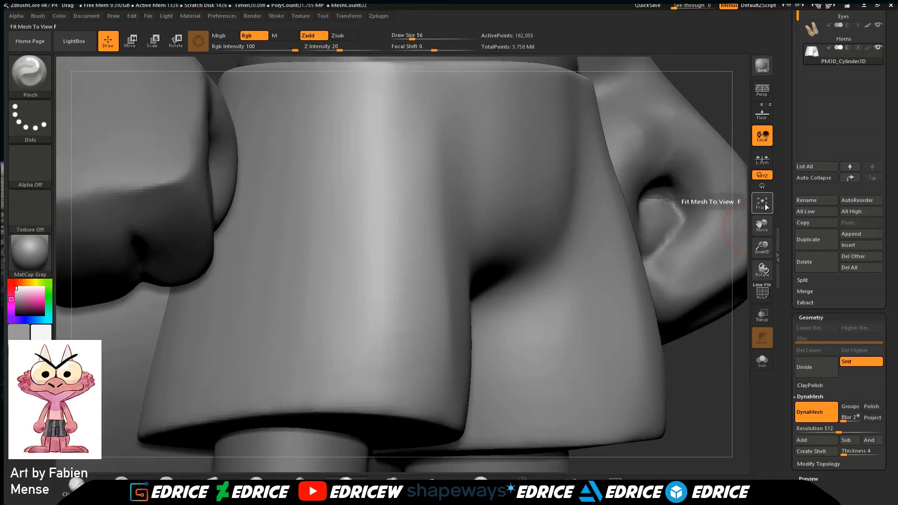
left_click(764, 205)
left_click_drag(710, 287, 680, 286, "shift")
left_click_drag(761, 251, 727, 265)
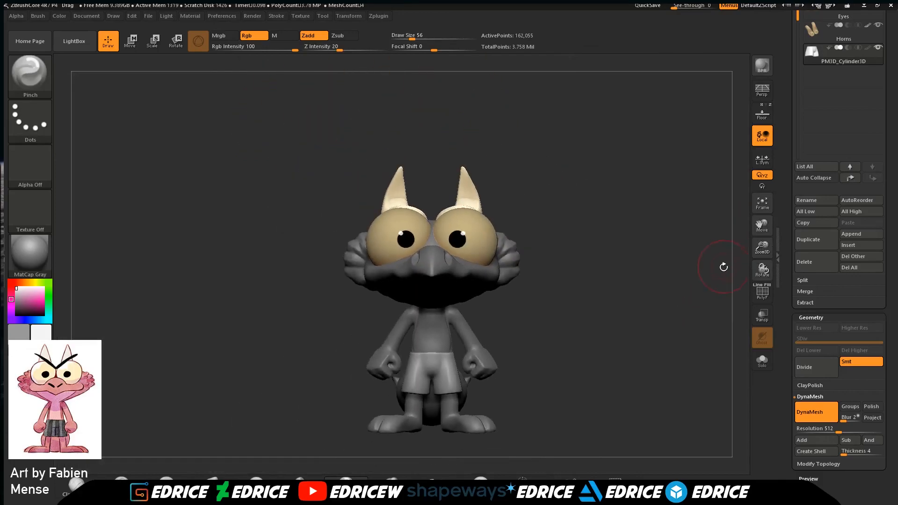
left_click_drag(762, 229, 695, 183)
left_click_drag(683, 225, 706, 272)
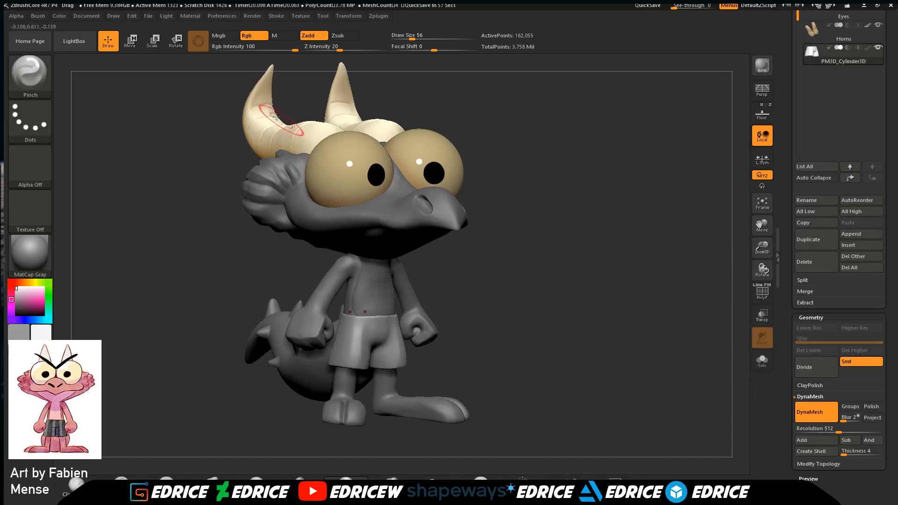
Save the project as Drag.ZPR in the Drag folder, replacing the existing file.
left_click(148, 16)
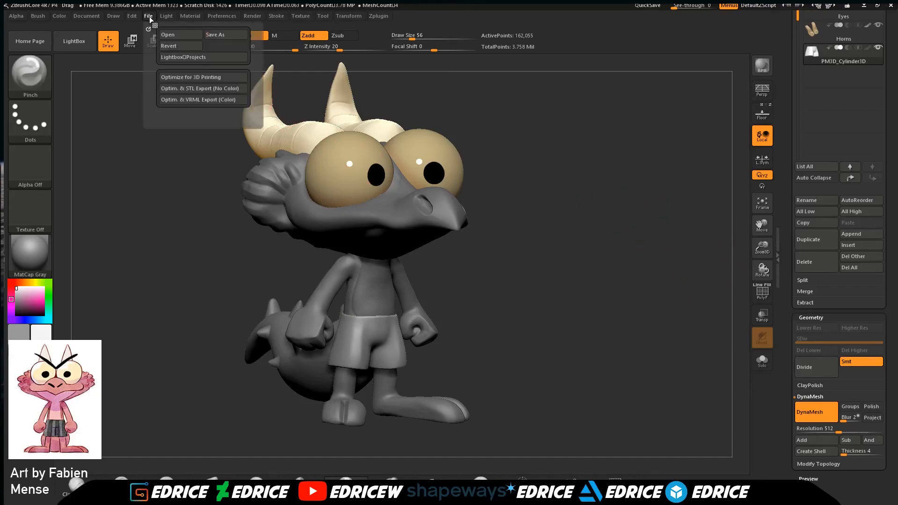
left_click(223, 36)
left_click(818, 481)
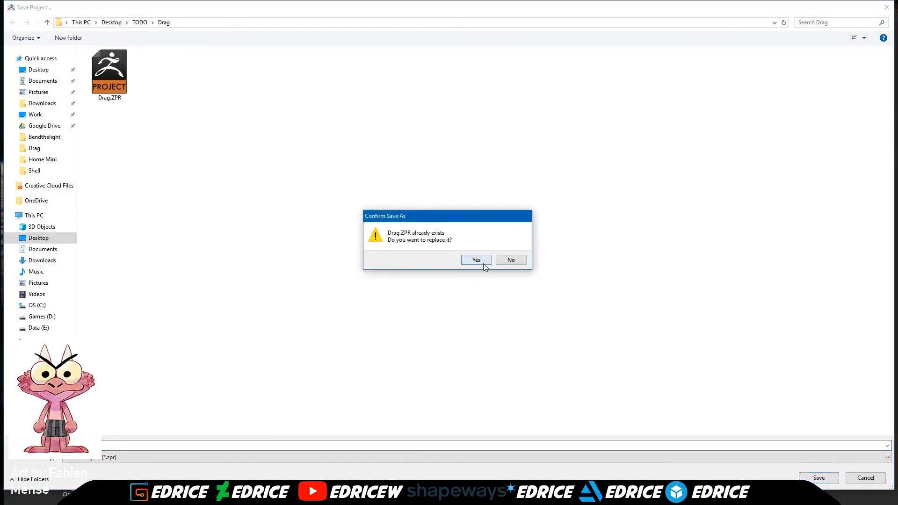
left_click(482, 262)
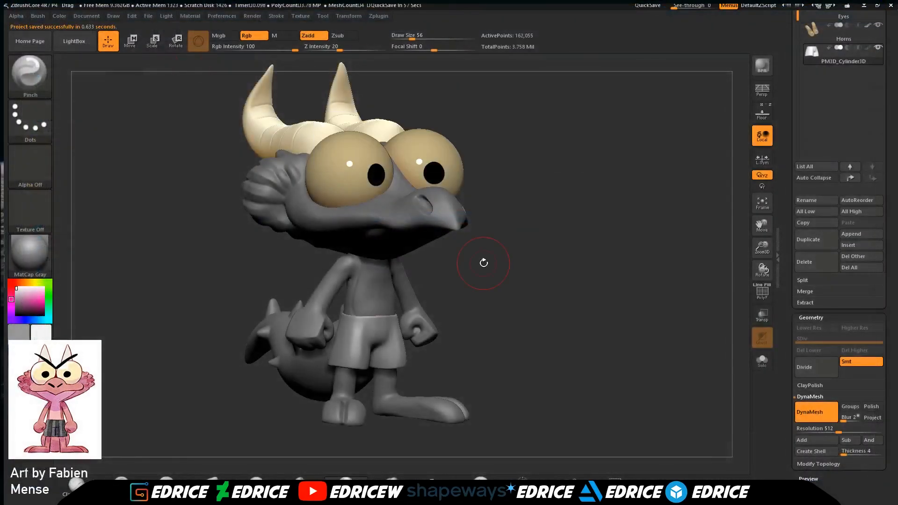